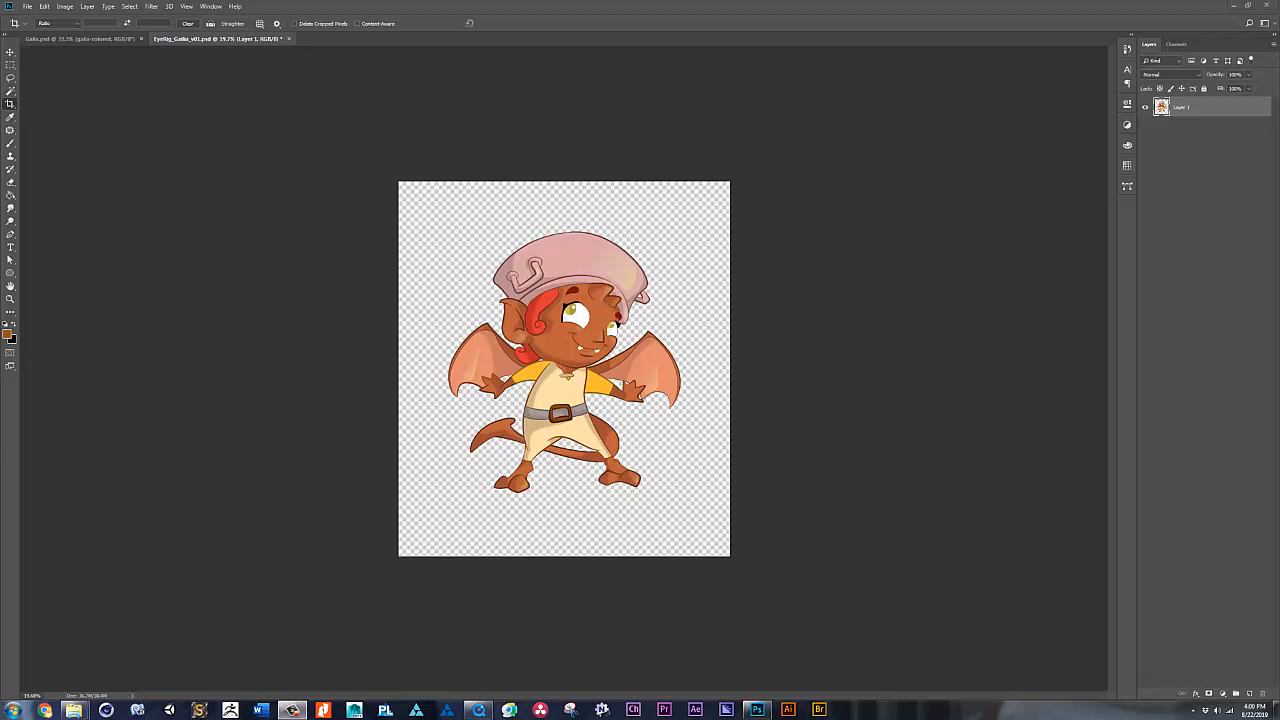
Step: Add a new empty layer and place it beneath the character layer
left_click(873, 302)
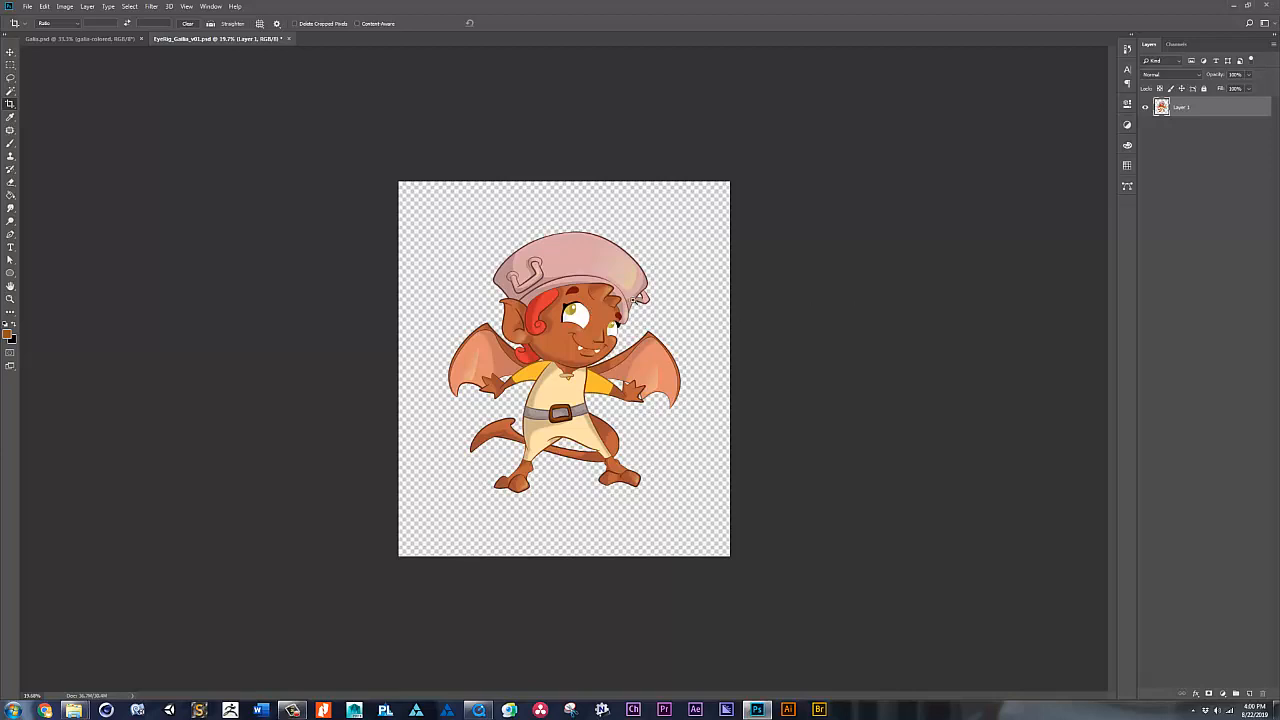
key("z")
mouse_move(615, 317)
left_mouse_down()
mouse_move(634, 315)
mouse_move(604, 326)
left_mouse_up()
key("f")
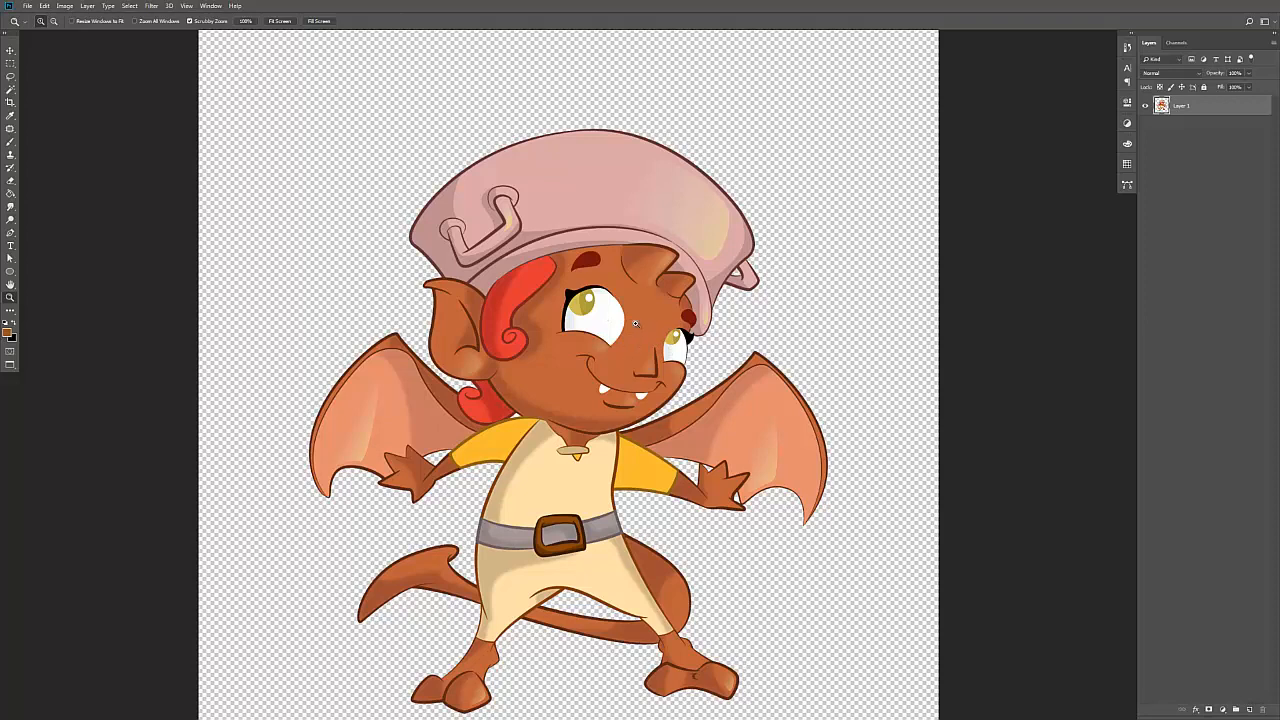
key("ctrl+shift+n")
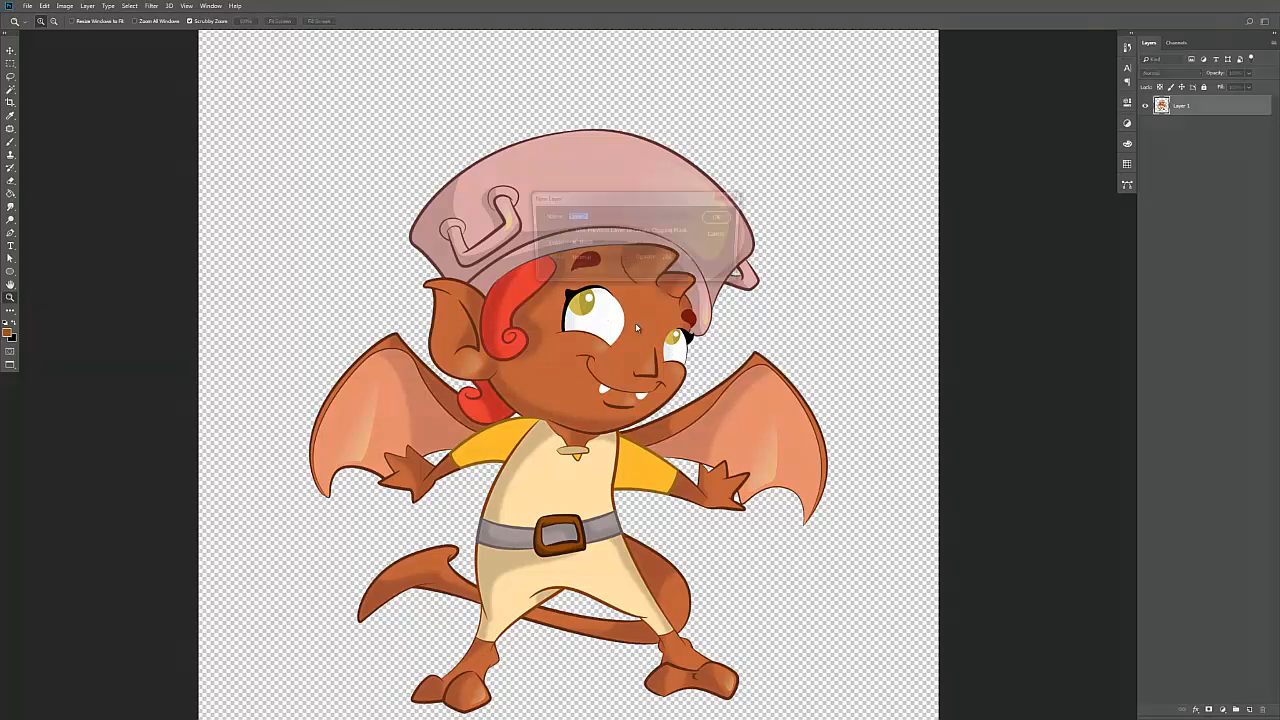
key("Return")
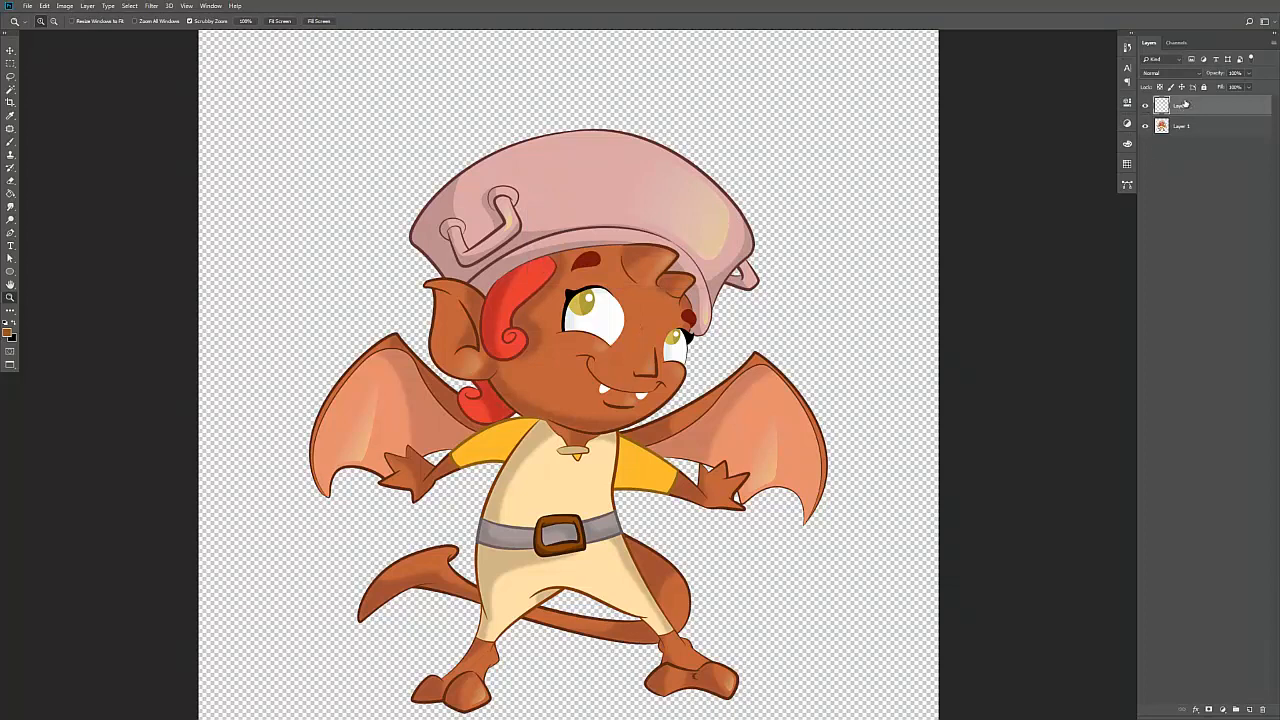
left_click_drag(1186, 106, 1184, 134)
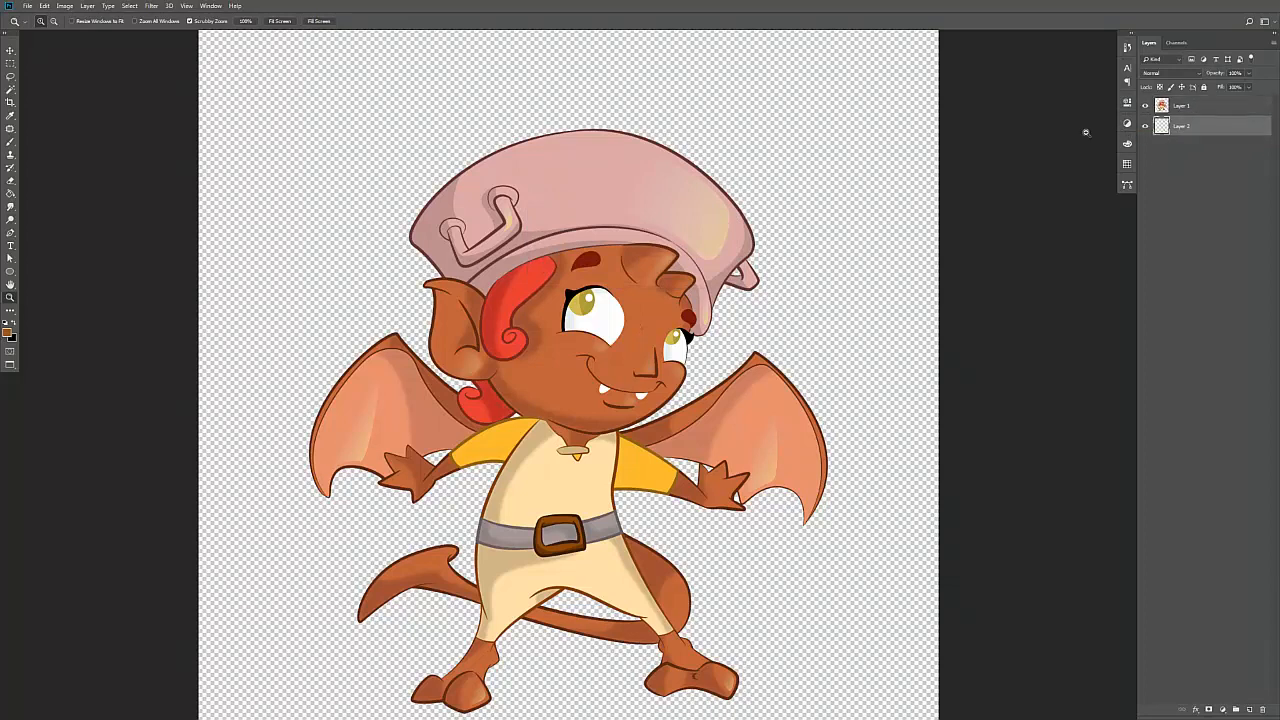
Step: Fill the empty layer beneath the character with light blue (#40baed) and lock it
key("i")
left_click(8, 332)
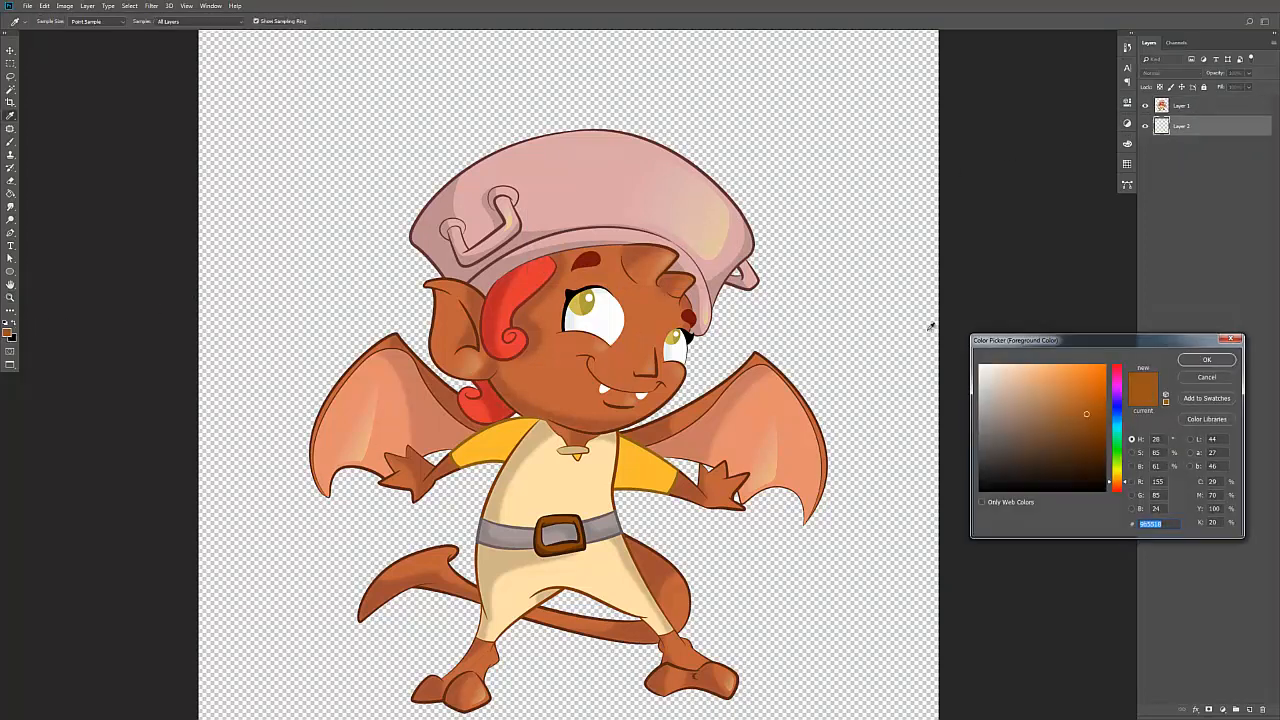
left_click(1117, 423)
left_click(1071, 373)
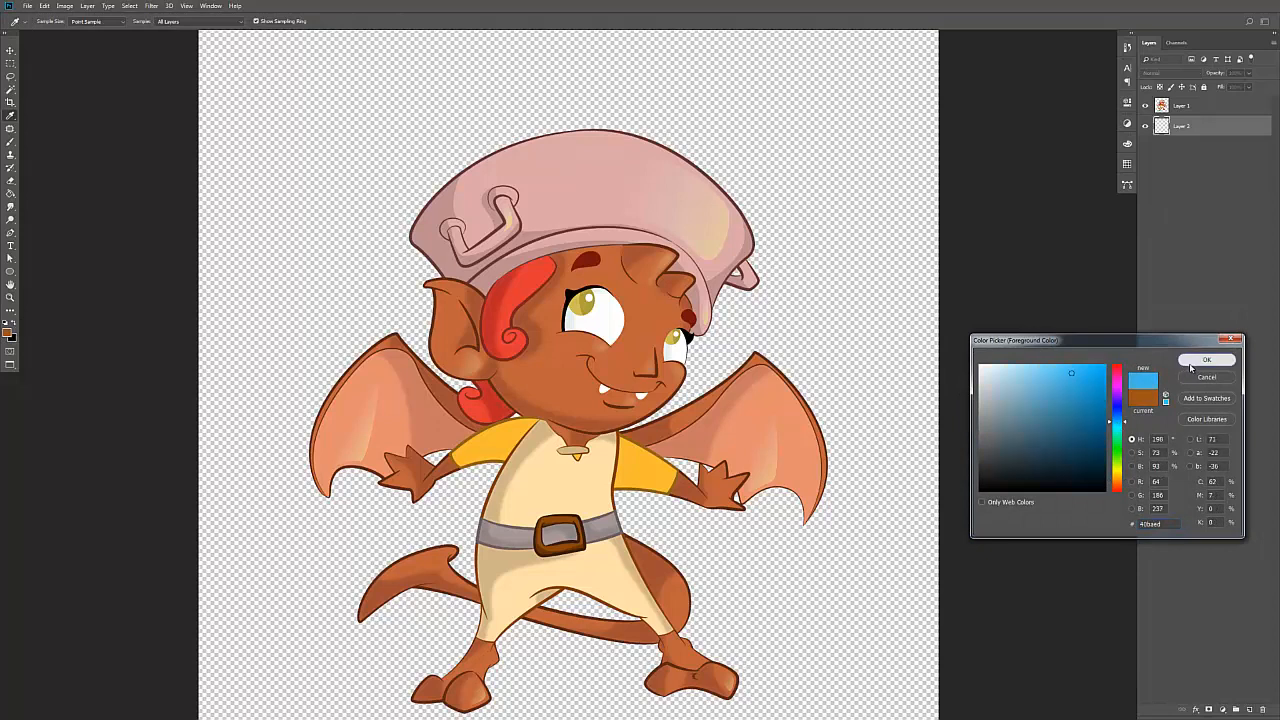
left_click(1206, 359)
key("g")
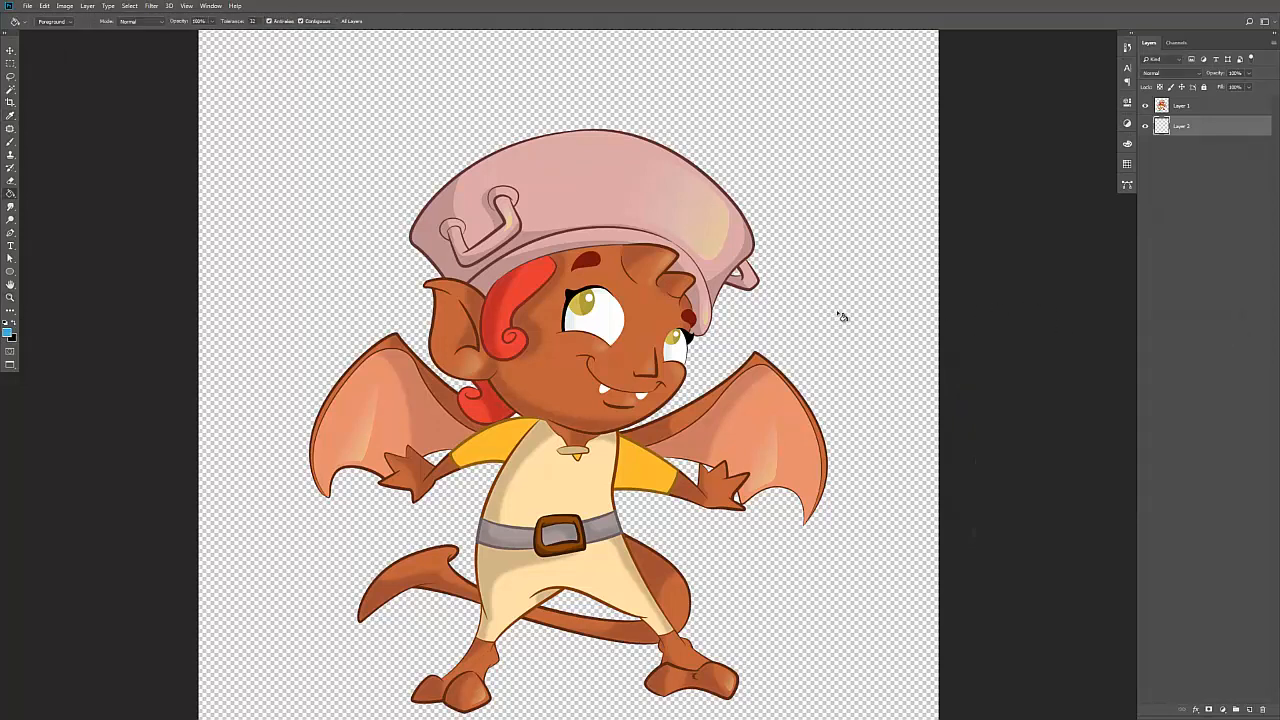
left_click(822, 215)
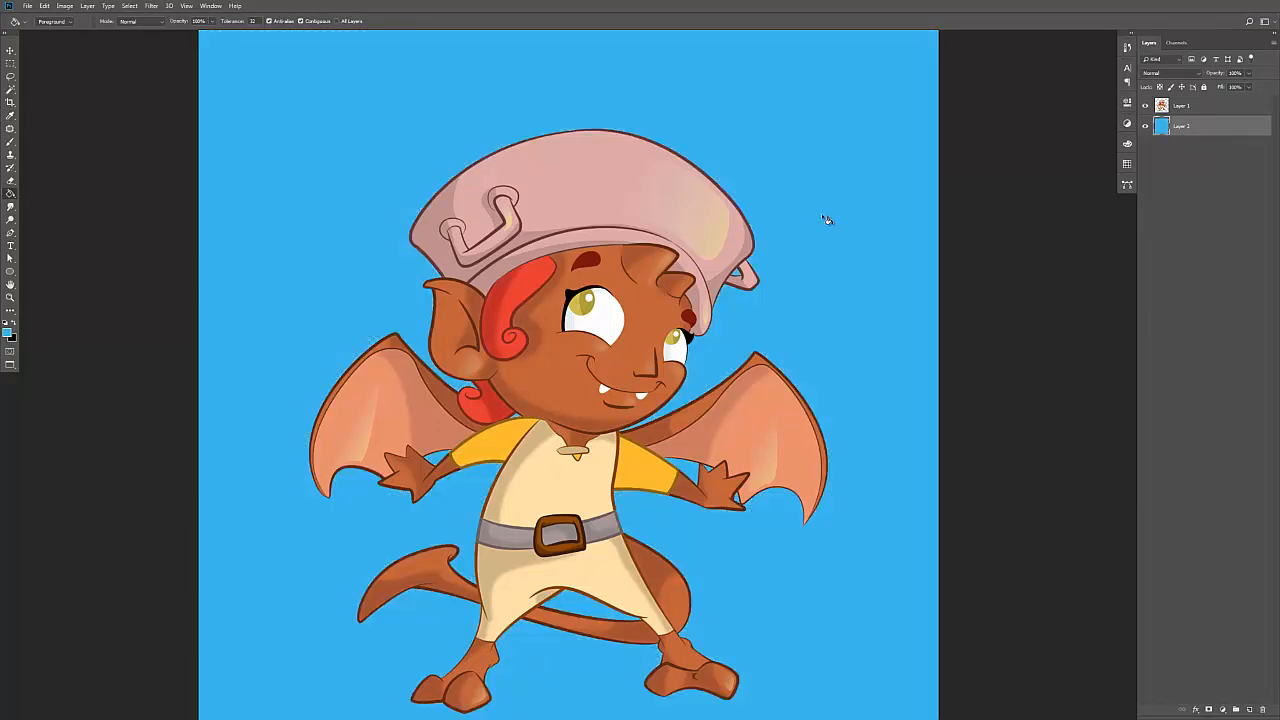
left_click(1203, 87)
Step: Duplicate the character layer, hide the upper copy and make the lower one active
left_click(1183, 110)
key("v")
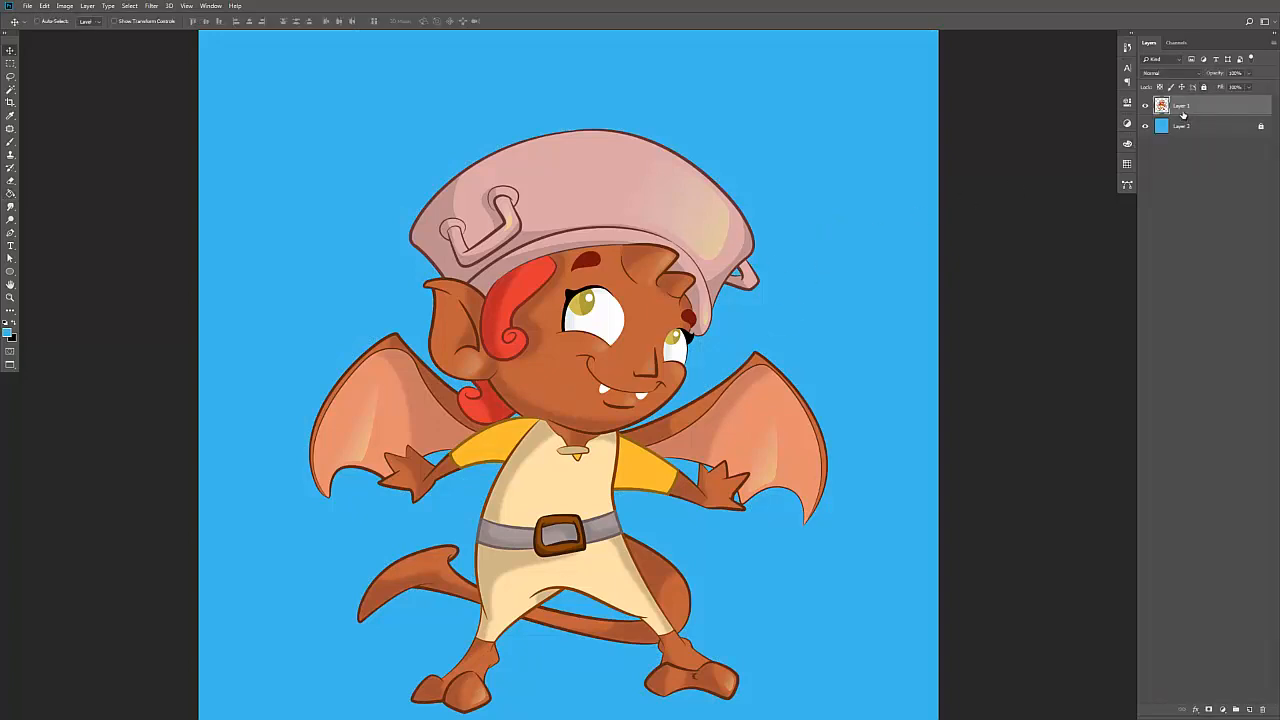
left_click_drag(1184, 105, 1183, 103)
left_click(1146, 106)
left_click(1185, 133)
Step: Trace the larger eye with a Pen path from its outer corner over the upper lid to the lower inner corner
key("z")
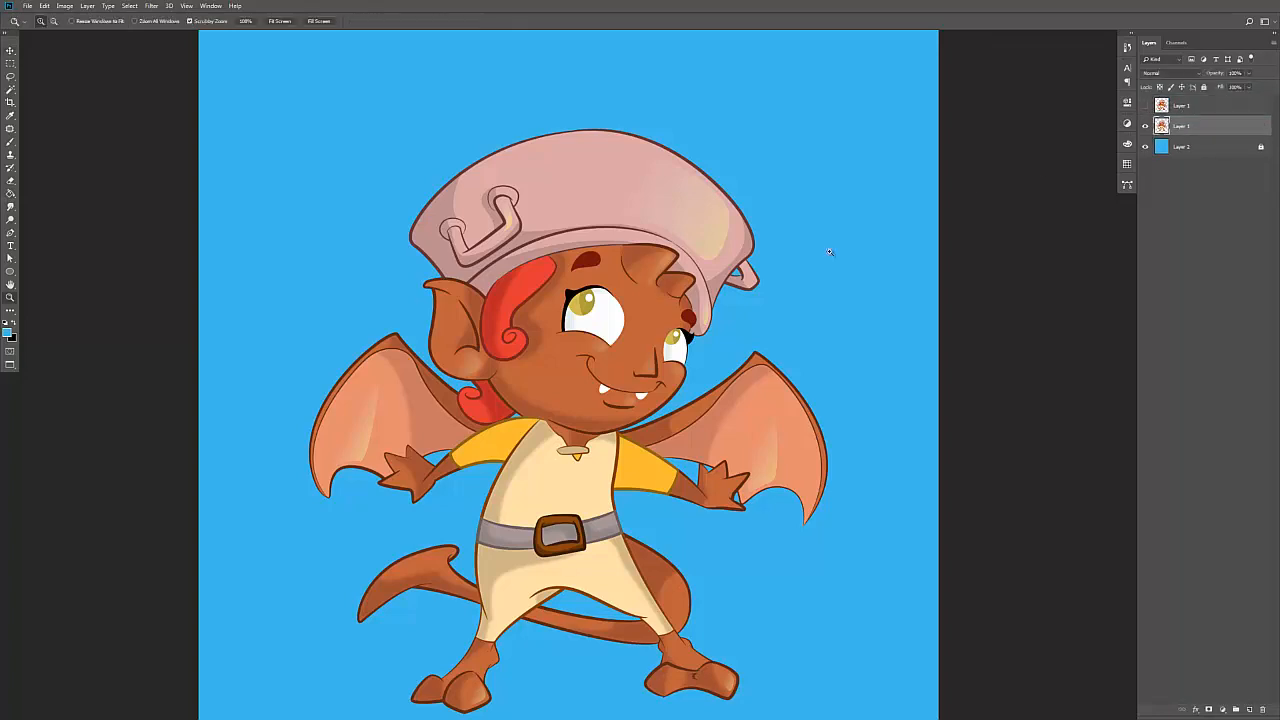
left_click_drag(612, 313, 629, 337)
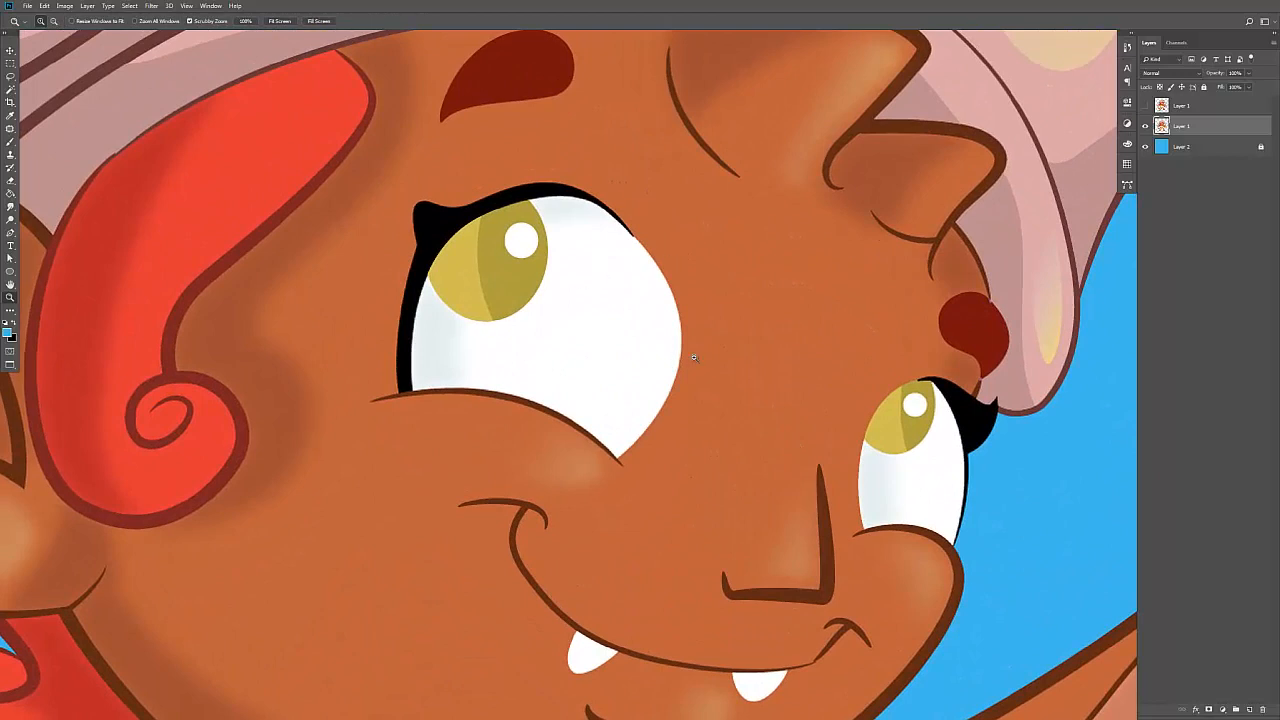
left_click_drag(877, 403, 845, 372)
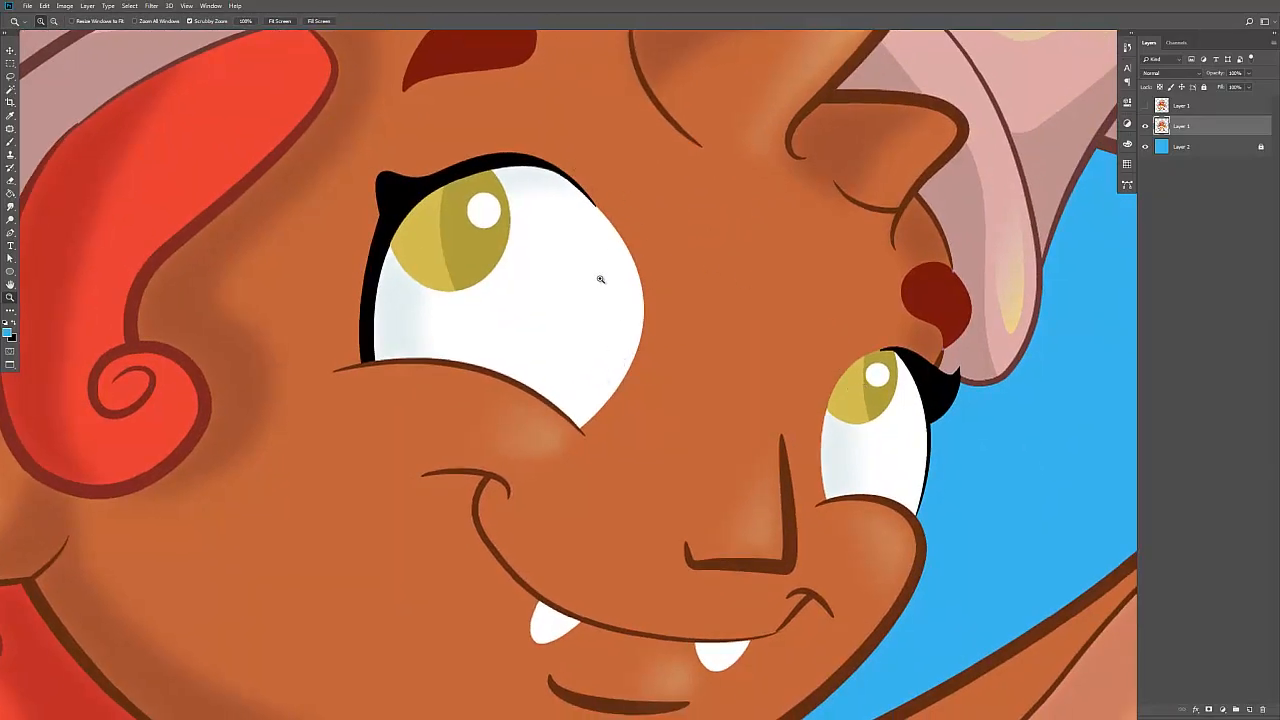
key("p")
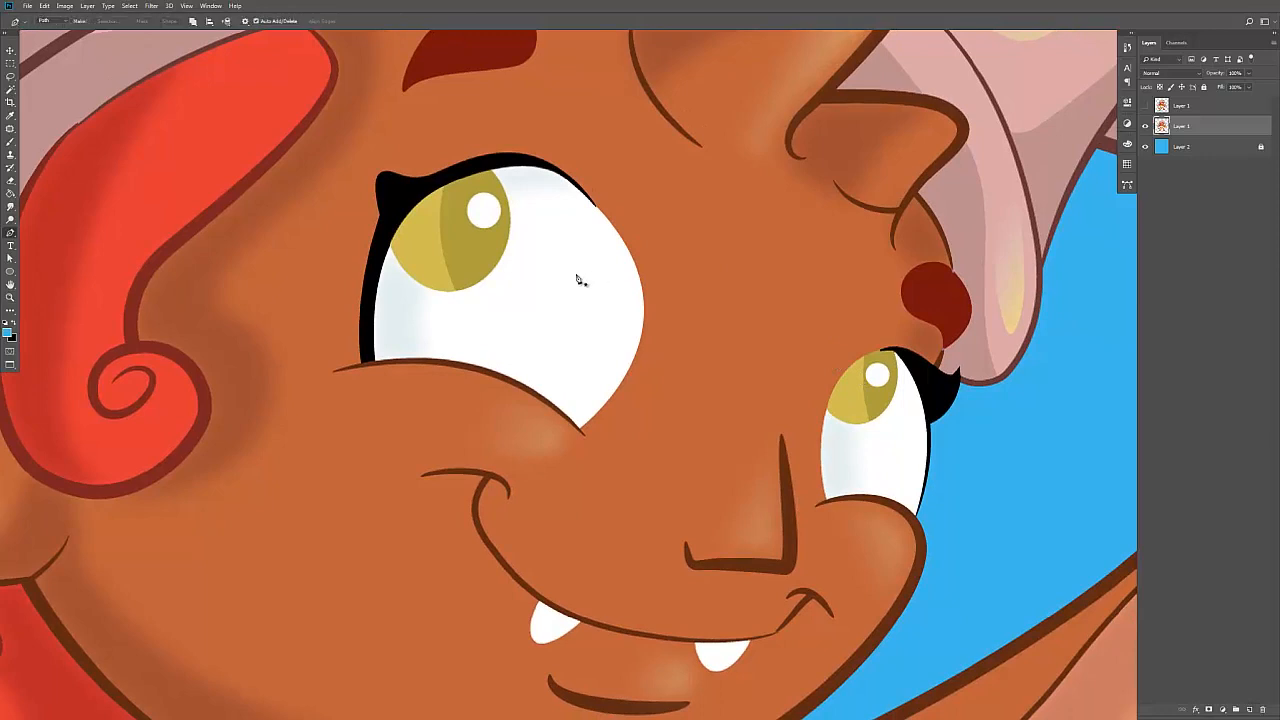
left_click(376, 361)
left_click_drag(397, 229, 431, 170)
left_click_drag(558, 176, 615, 230)
left_click_drag(645, 324, 634, 352)
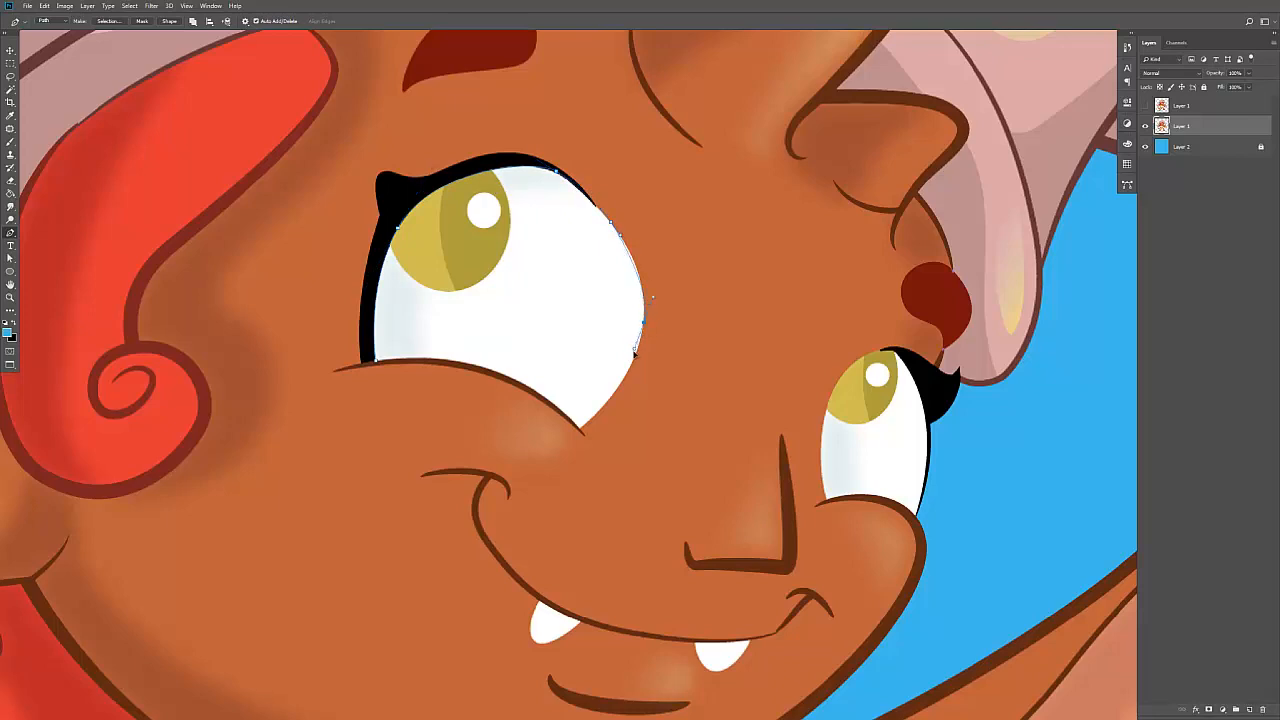
left_click(582, 428)
Step: Adjust the path's curve handles on the nose side of the larger eye to follow the white's edge
key("a")
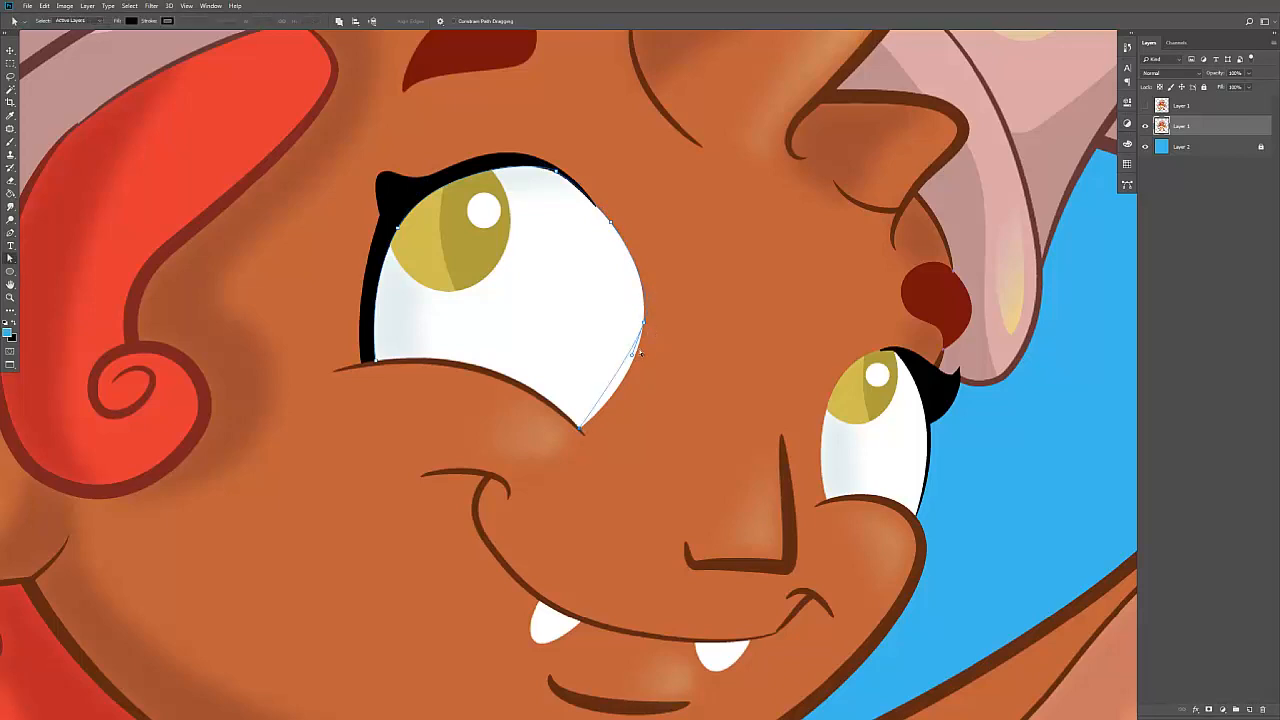
left_click_drag(632, 366, 629, 384)
left_click_drag(653, 286, 651, 284)
Step: Close the larger eye's path along the lower eyelid and fit its curve to the lid line
key("p")
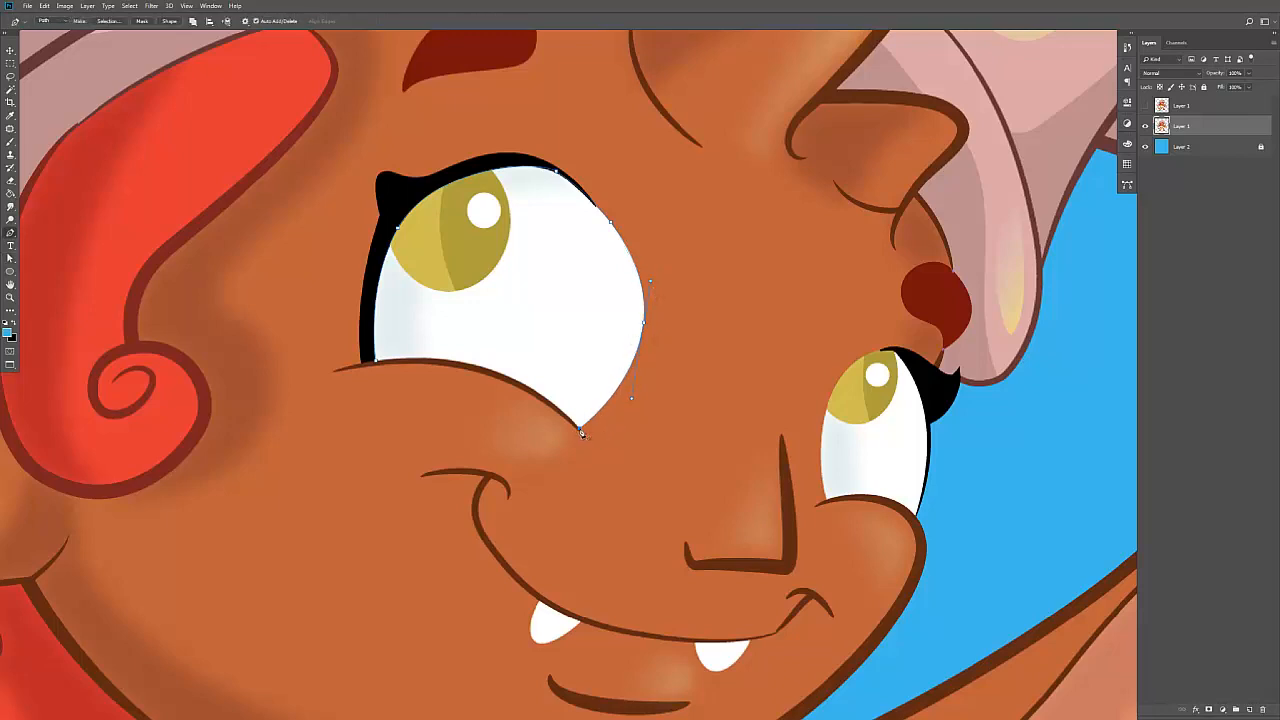
left_click_drag(499, 377, 448, 358)
left_click(498, 372, "alt")
left_click(376, 361)
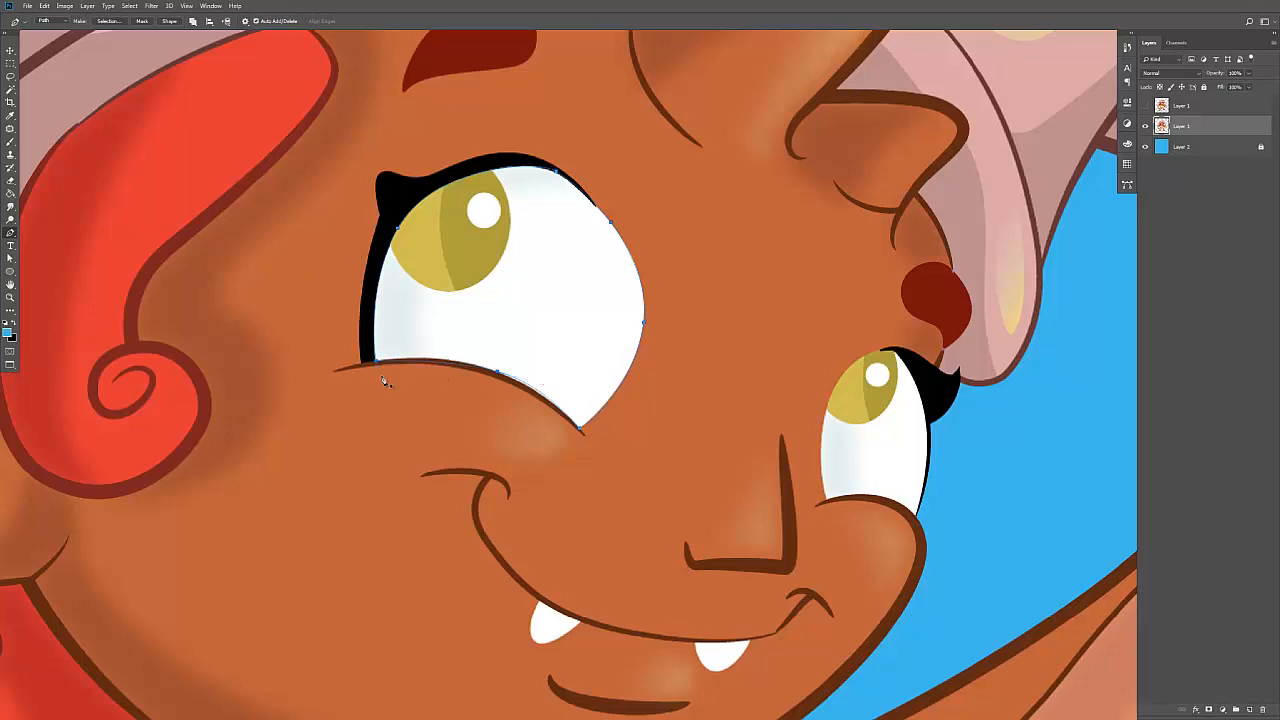
key("a")
left_click(499, 370)
left_click_drag(451, 360, 440, 351)
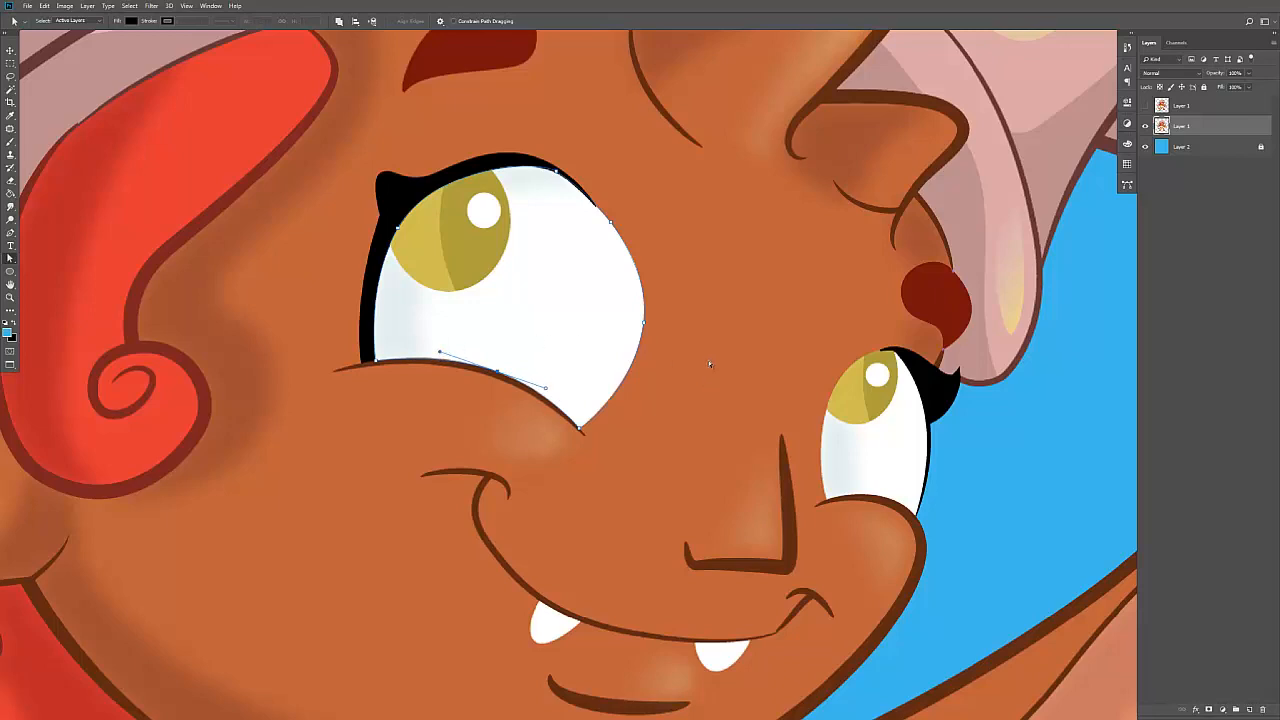
Step: Trace a closed Pen path around the smaller eye, following its white and lower lid
left_click_drag(788, 417, 666, 367)
key("p")
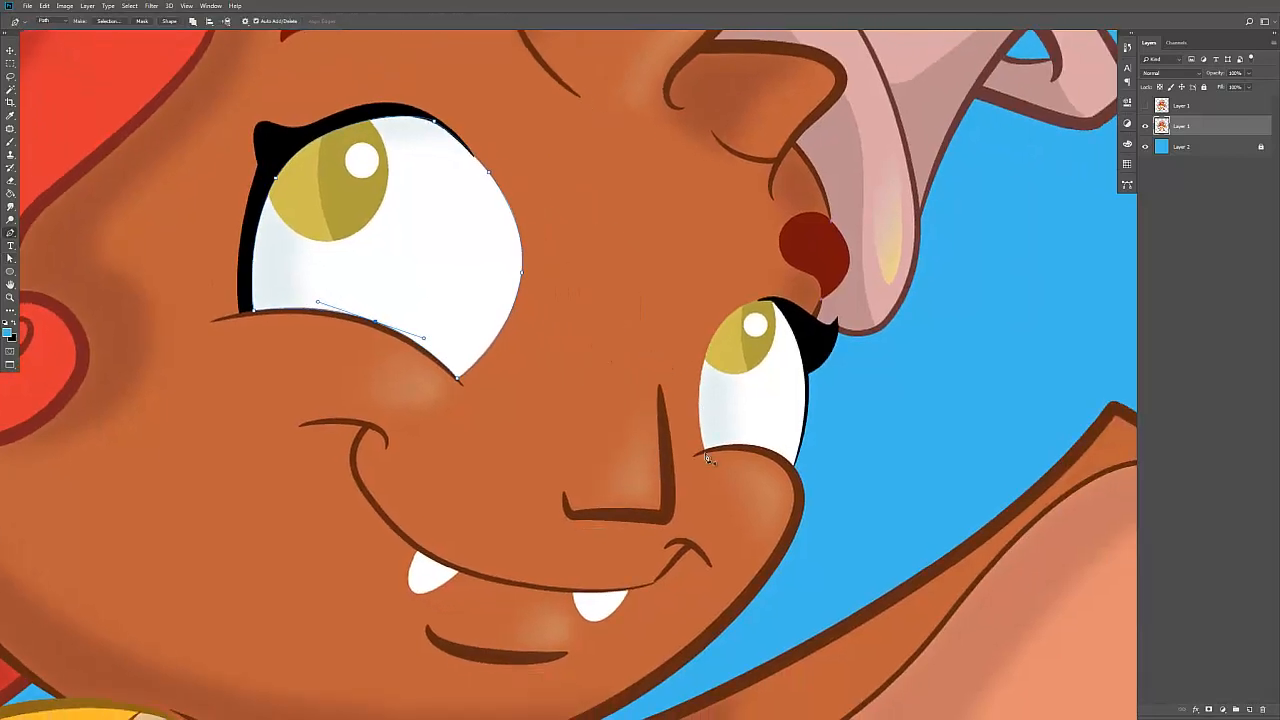
left_click(705, 451)
left_click_drag(702, 374, 711, 335)
left_click_drag(771, 305, 807, 317)
left_click_drag(804, 402, 802, 428)
left_click(796, 469)
left_click(706, 456)
Step: Refine the smaller eye's path curves along the lower eyelid and the outer edge beside the lash line
key("a")
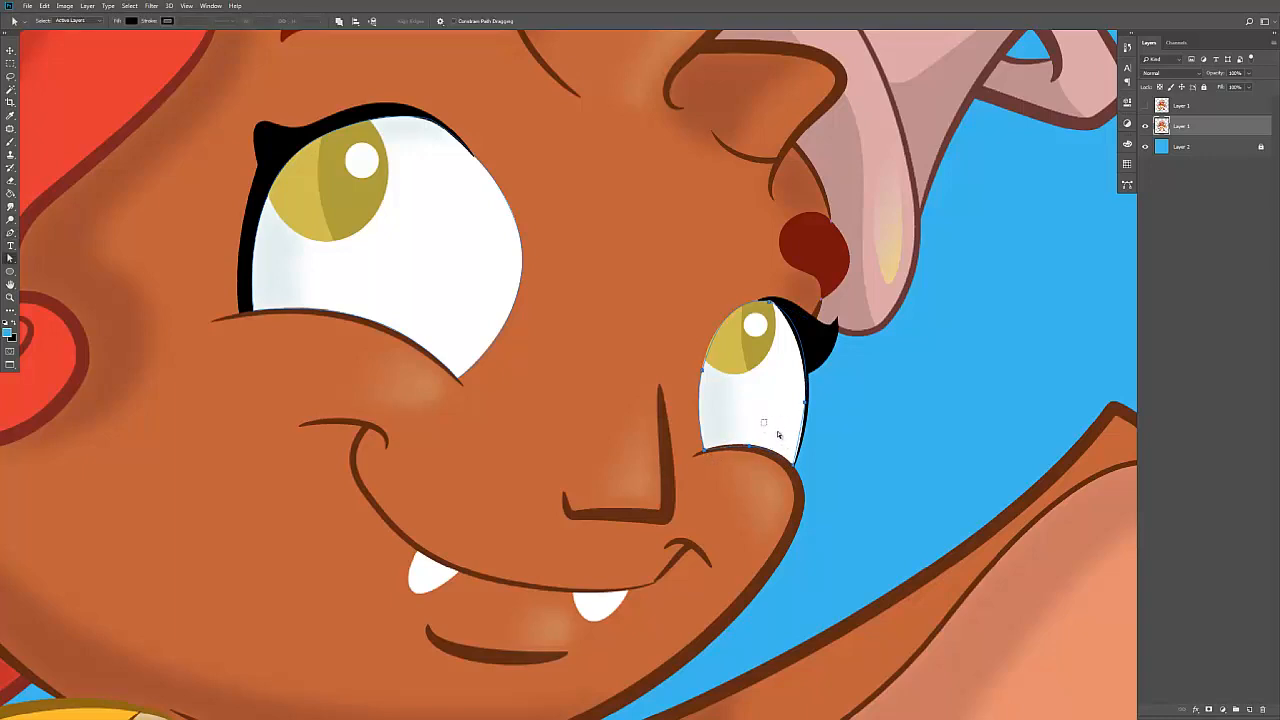
key("z")
left_click(754, 410)
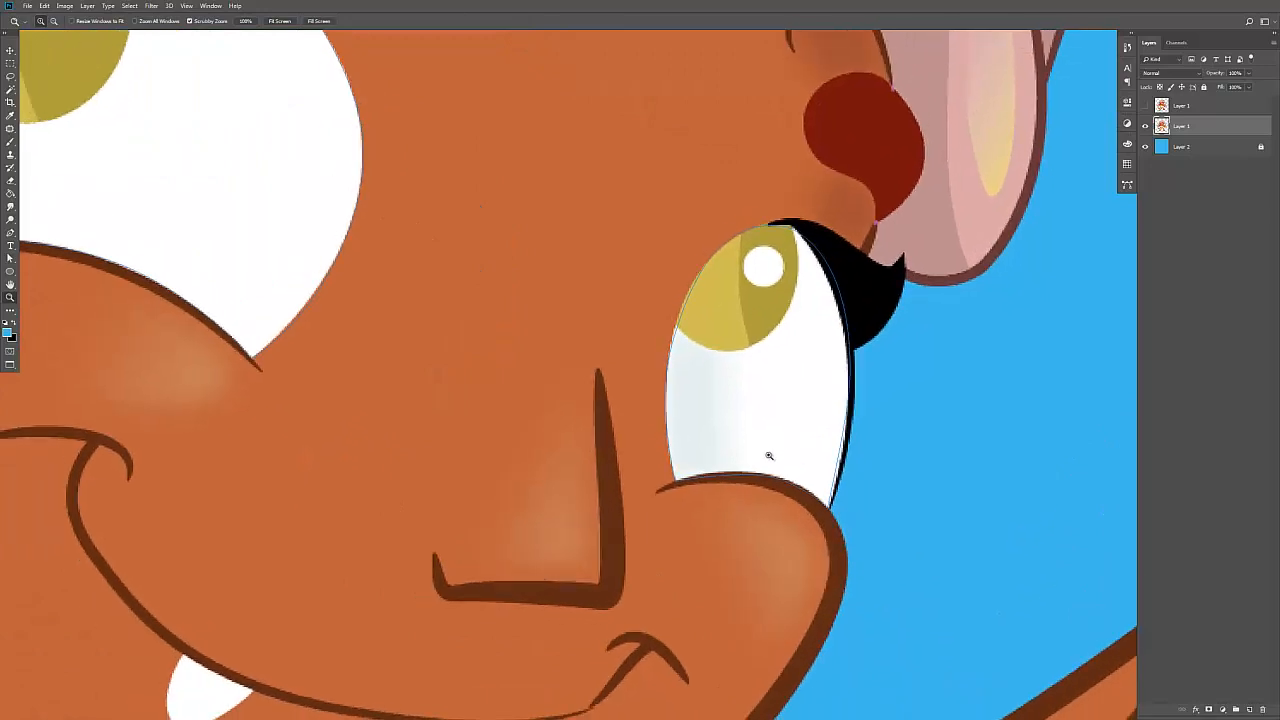
key("a")
left_click_drag(788, 442, 752, 476)
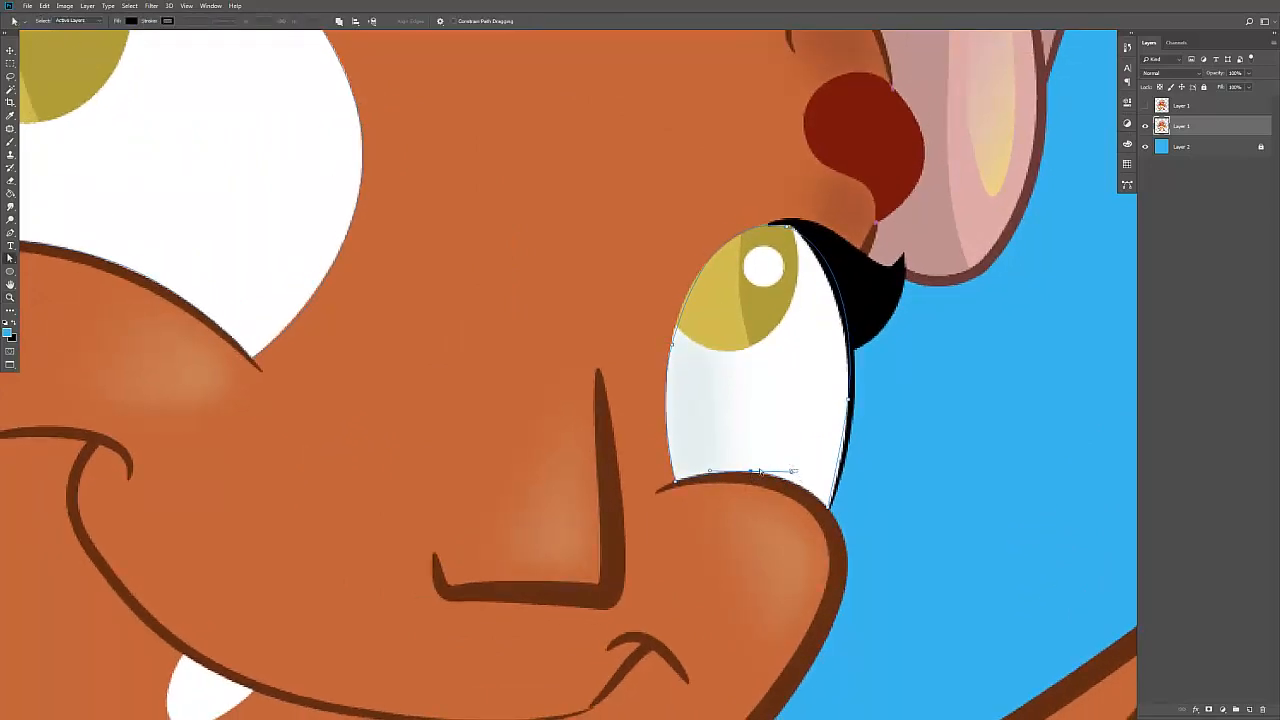
left_click_drag(744, 456, 797, 473)
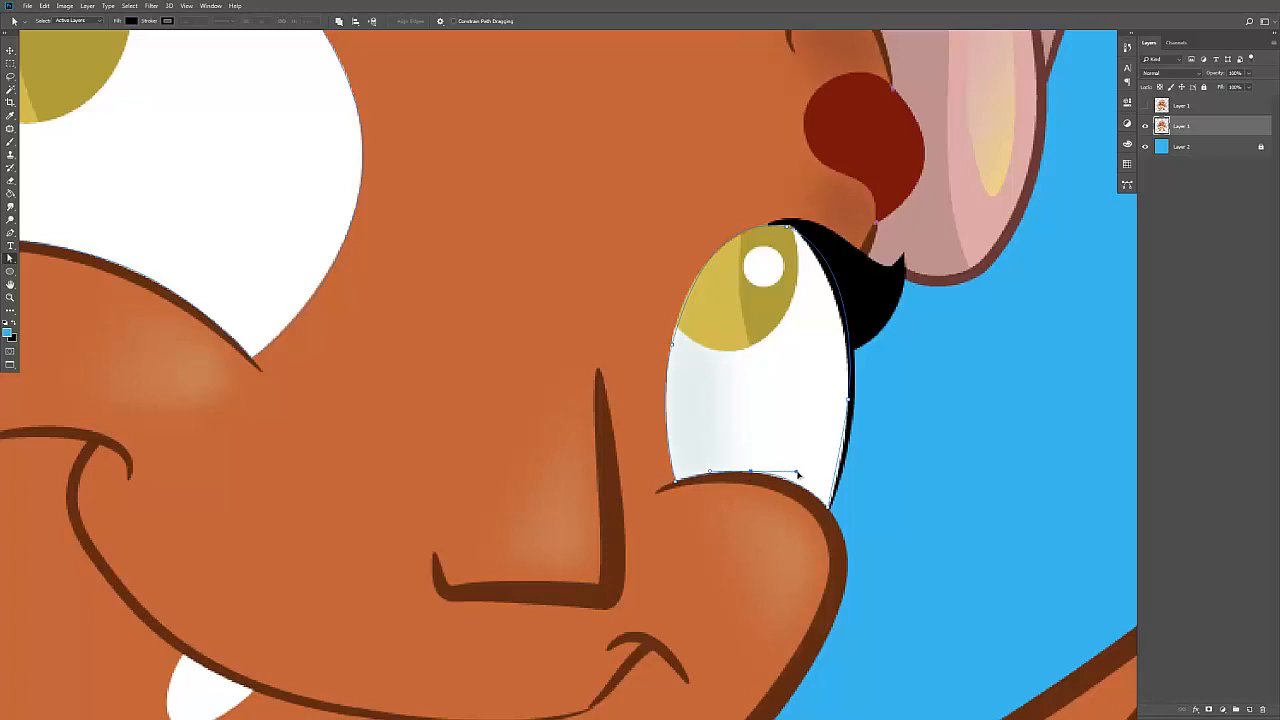
left_click(849, 398)
left_click_drag(866, 388, 849, 432)
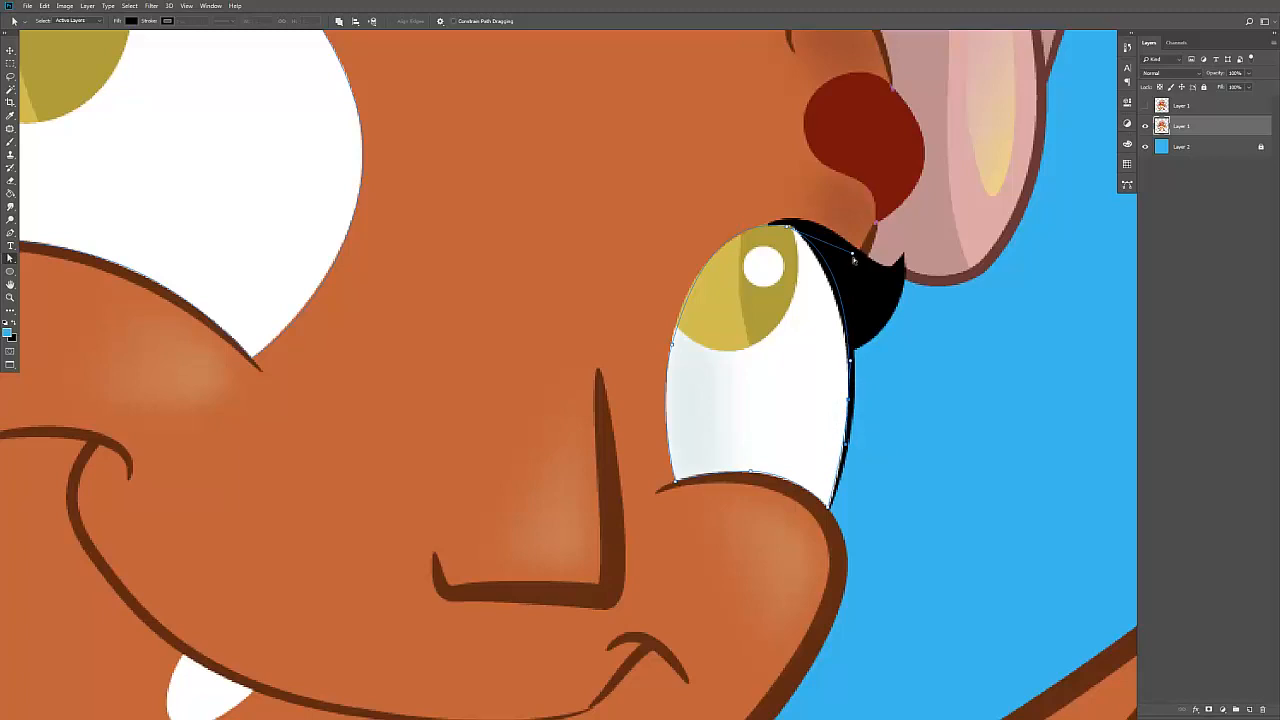
Step: Reshape the curve at the top anchor point of the smaller eye's path to match the upper eyelid
left_click_drag(855, 256, 839, 257)
left_click_drag(719, 208, 723, 211)
key("p")
left_click(842, 253, "alt")
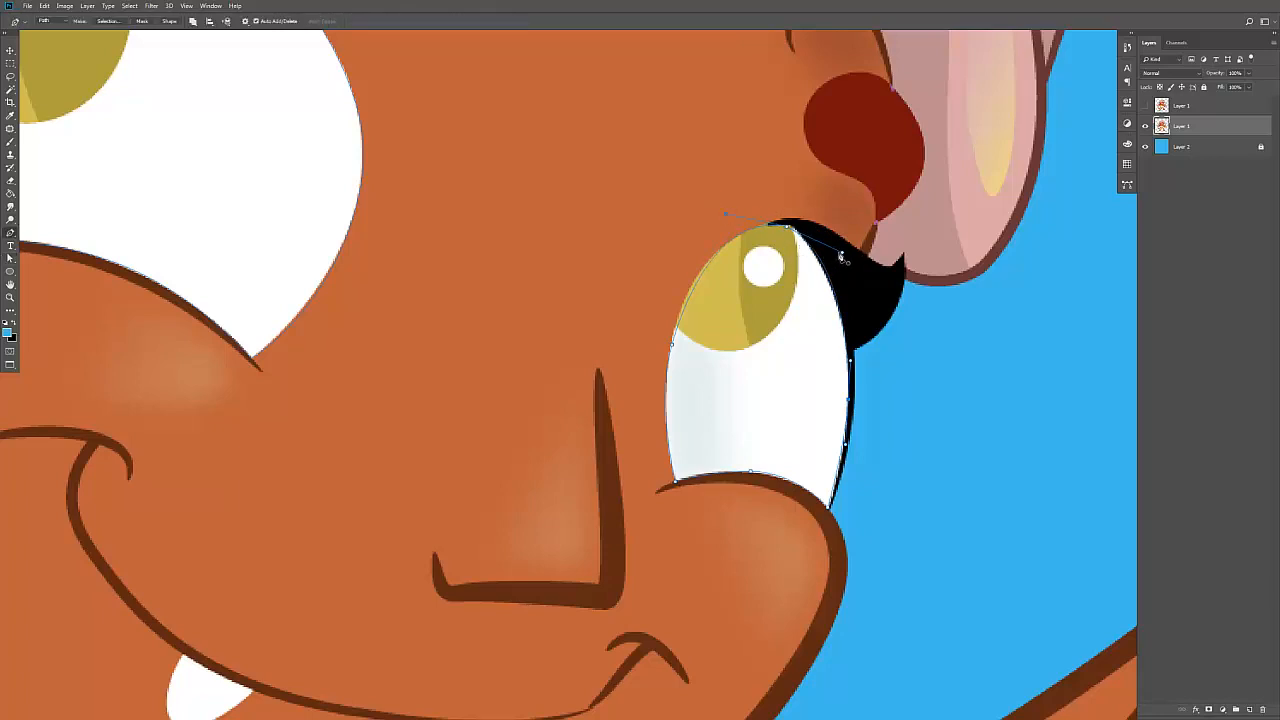
key("a")
left_click_drag(842, 256, 841, 260)
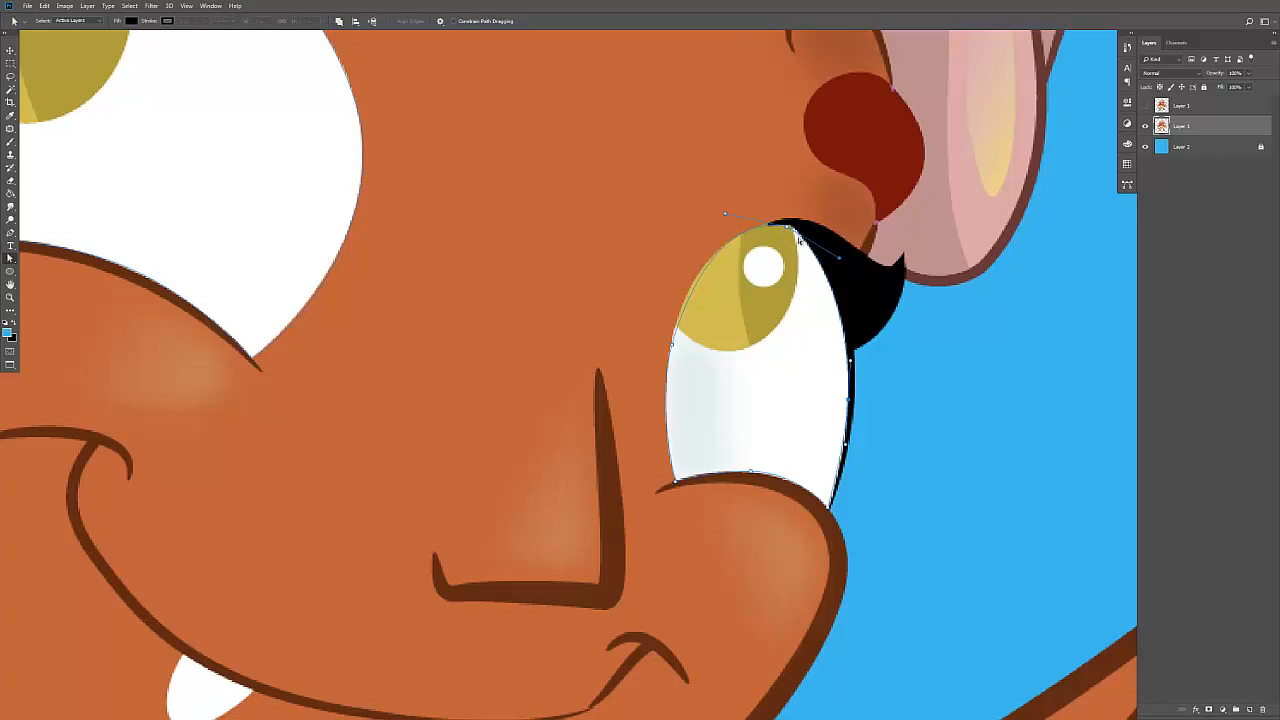
left_click_drag(789, 228, 835, 260)
left_click_drag(723, 218, 706, 232)
Step: Select both eye paths and convert them into a new anti-aliased selection
scroll(711, 330, "down", 3)
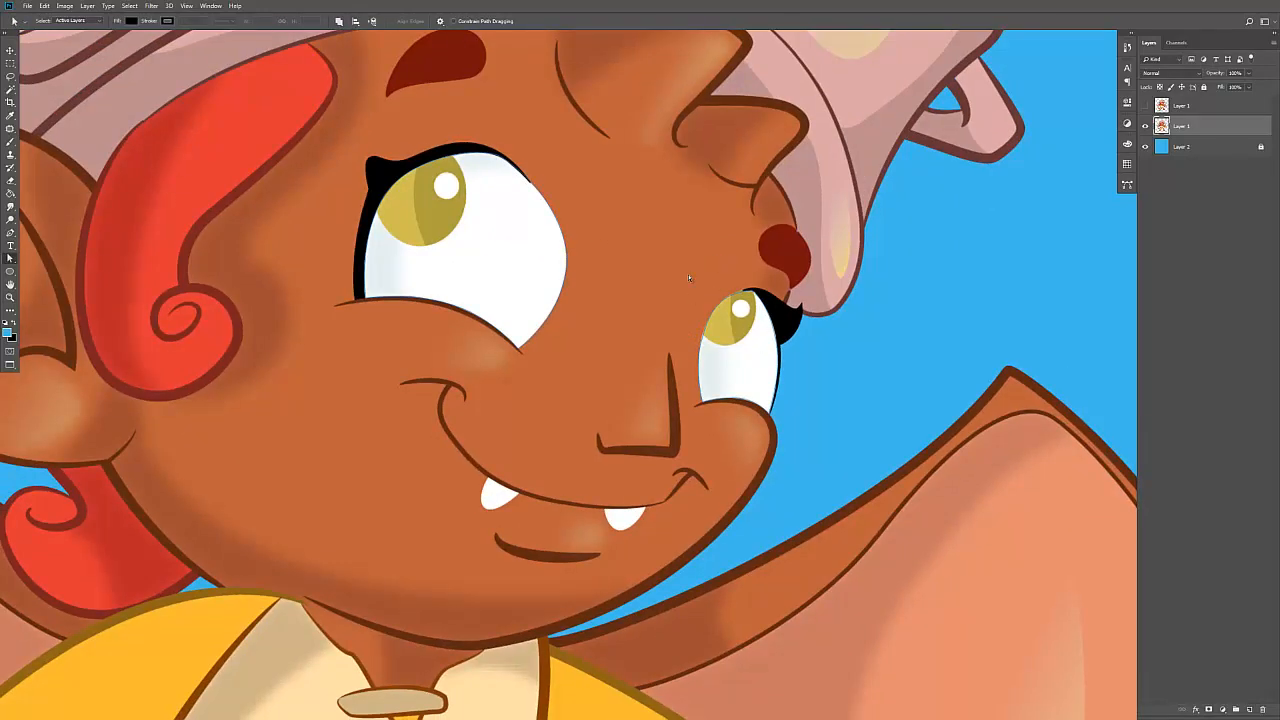
left_click_drag(330, 123, 793, 443)
key("p")
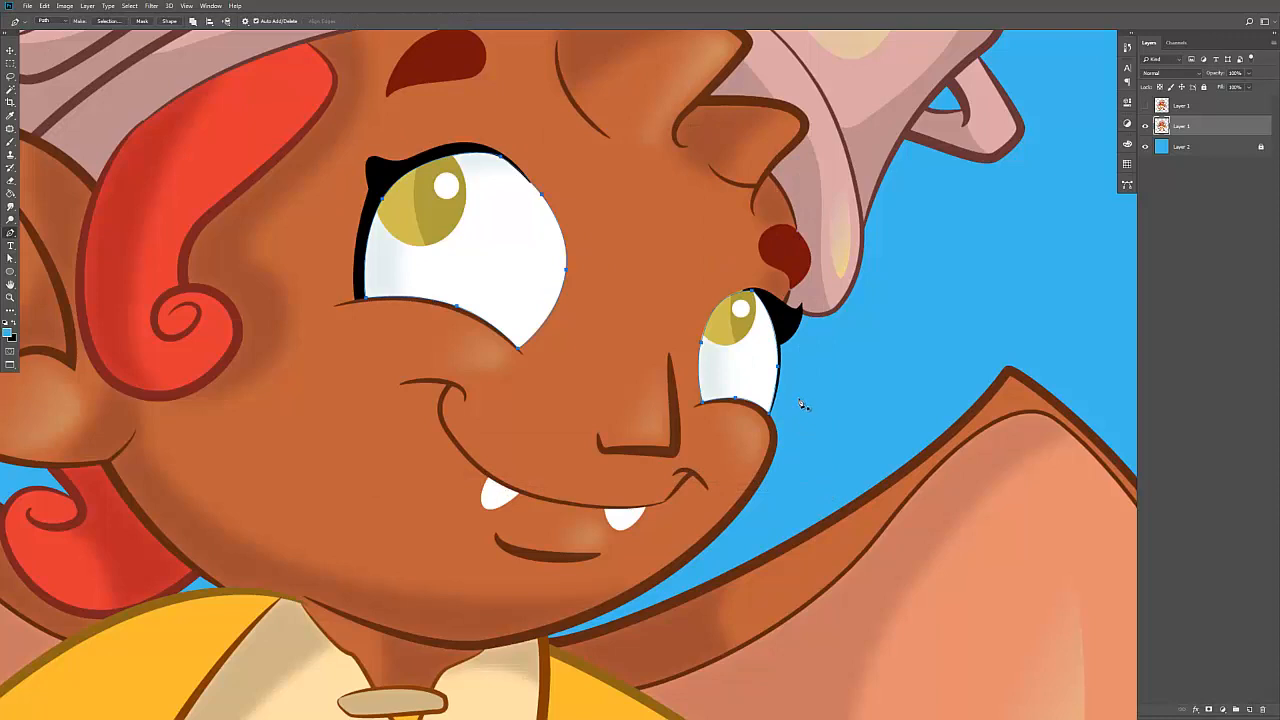
right_click(757, 278)
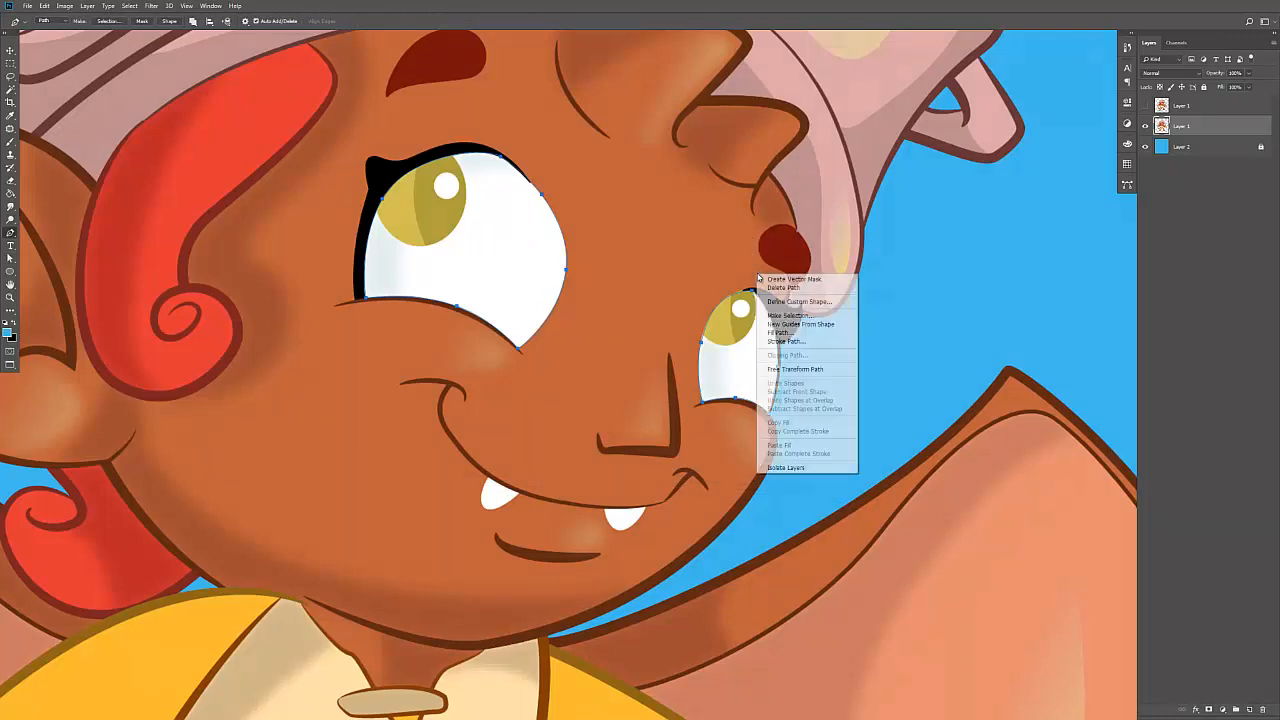
left_click(791, 315)
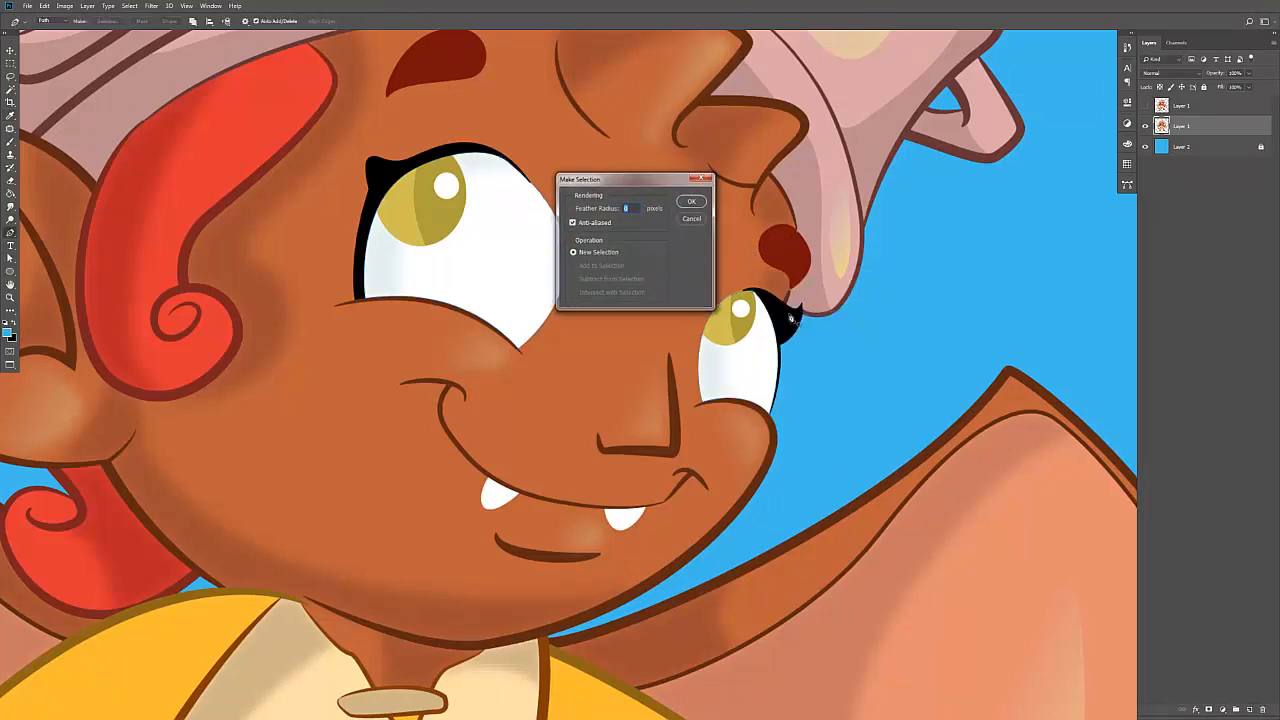
key("Return")
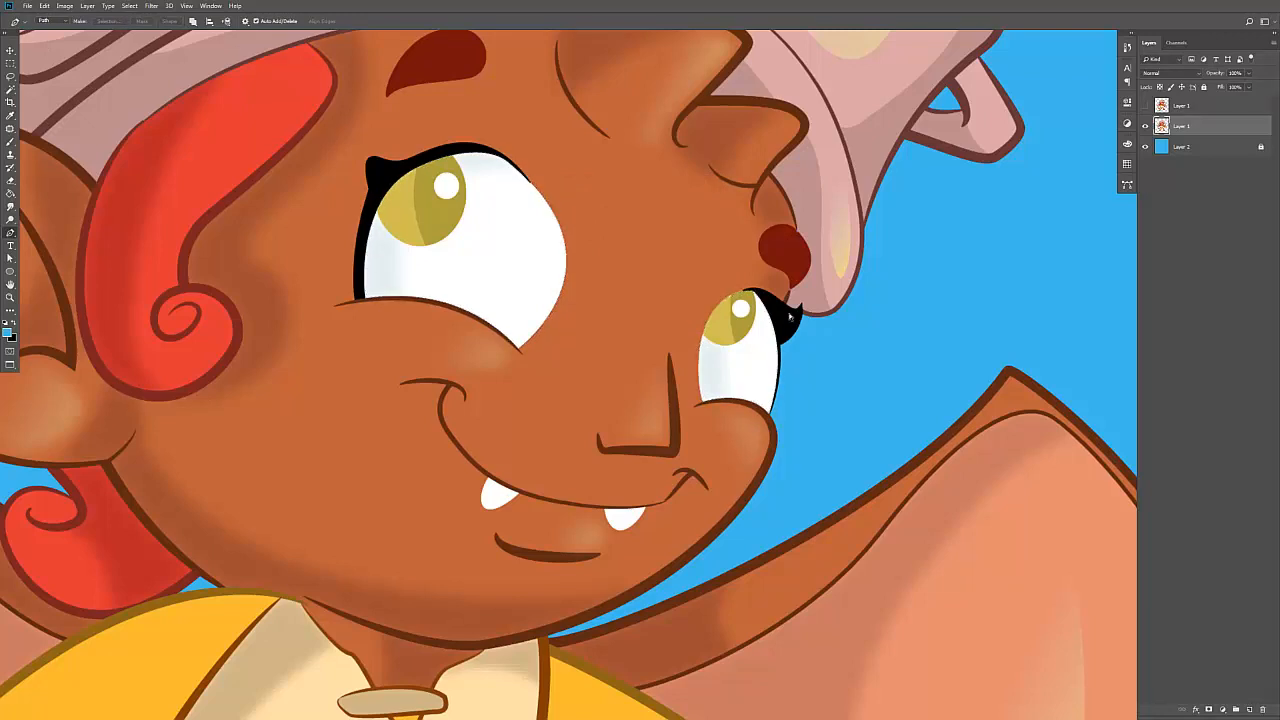
Step: Cut the selected eyes out of the character layer and paste them in place on a new layer directly above the blue background
key("Delete")
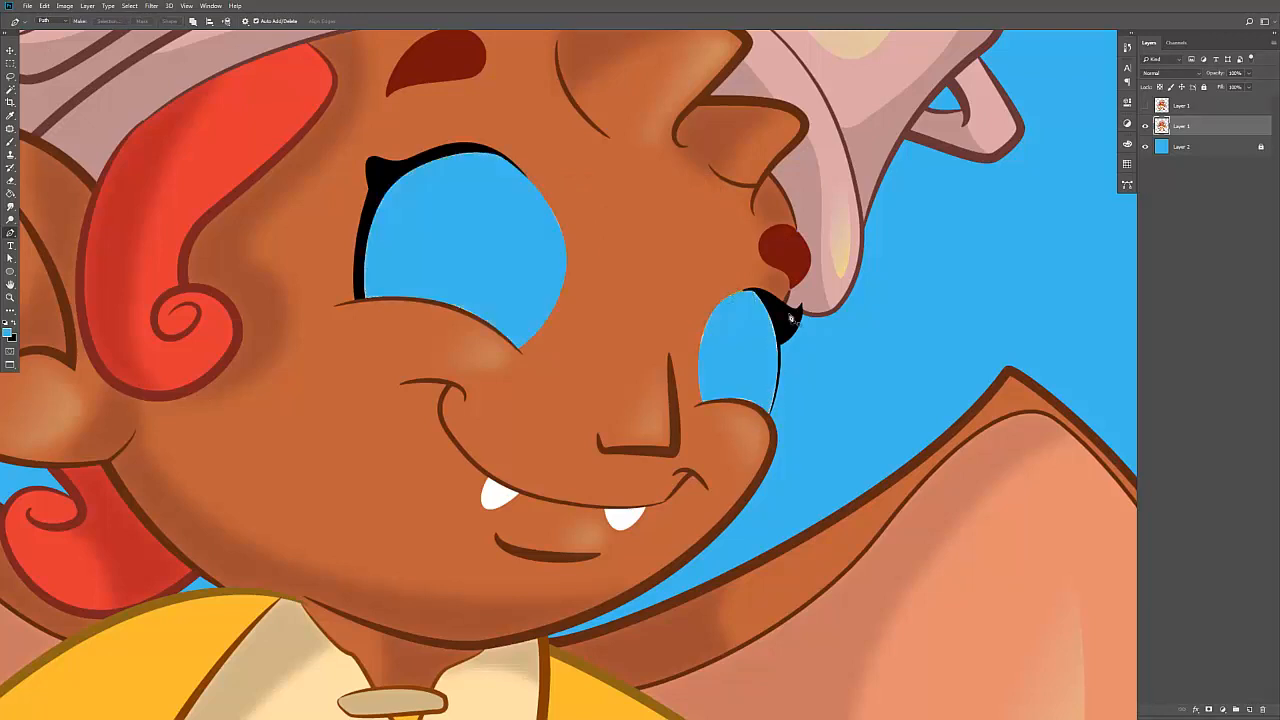
left_click(1175, 148)
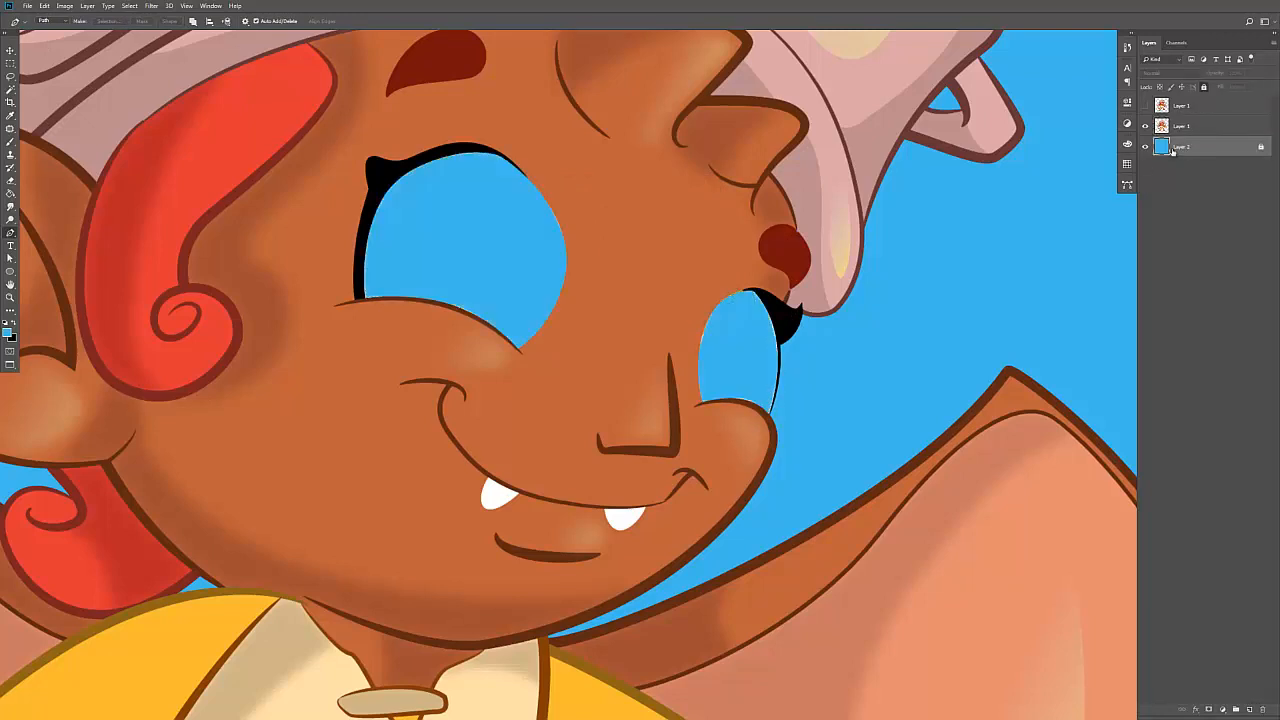
key("ctrl+v")
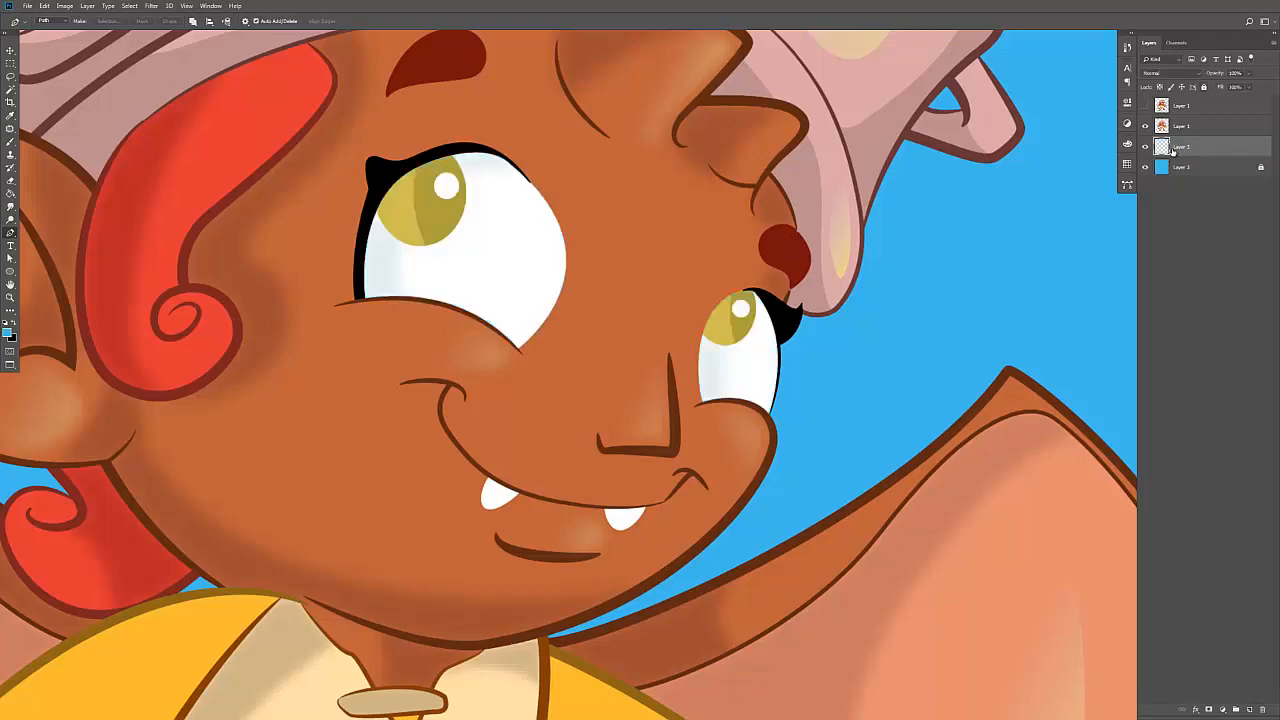
Step: Check the cut-out eyes with the character layer hidden, restore that layer, and hide the eye layer
left_click(1144, 126)
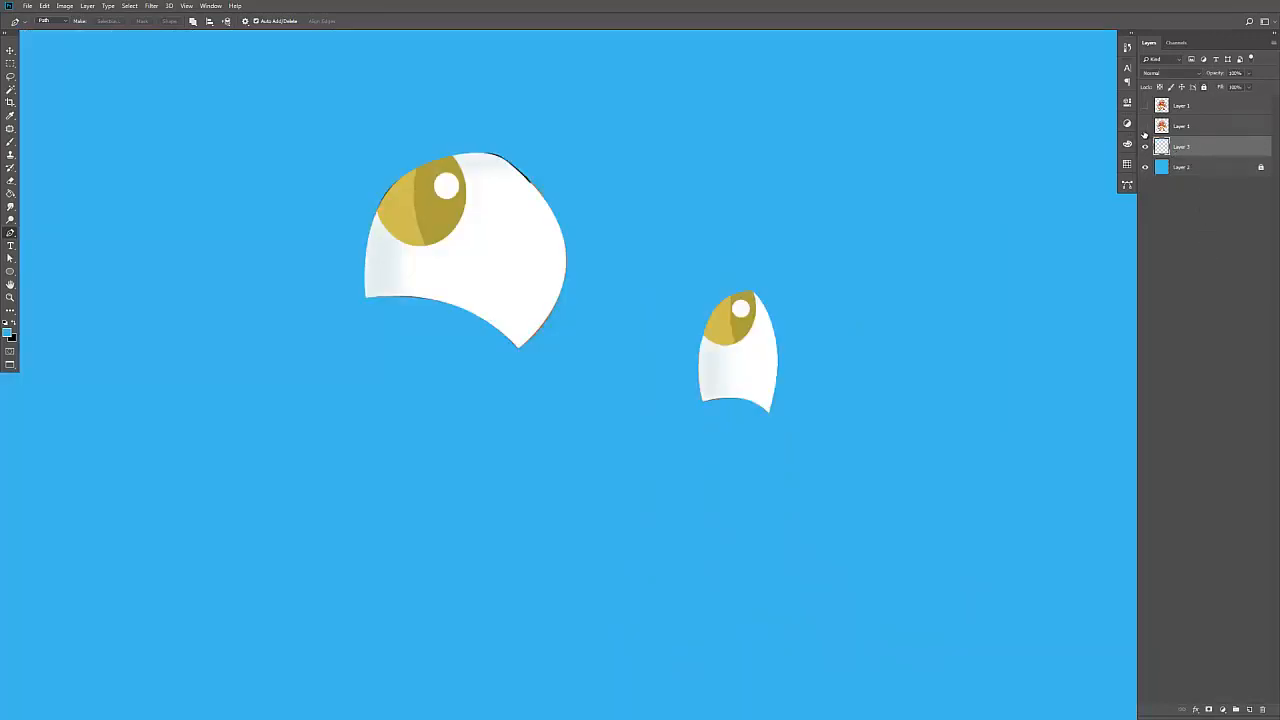
left_click(1145, 127)
left_click(1145, 146)
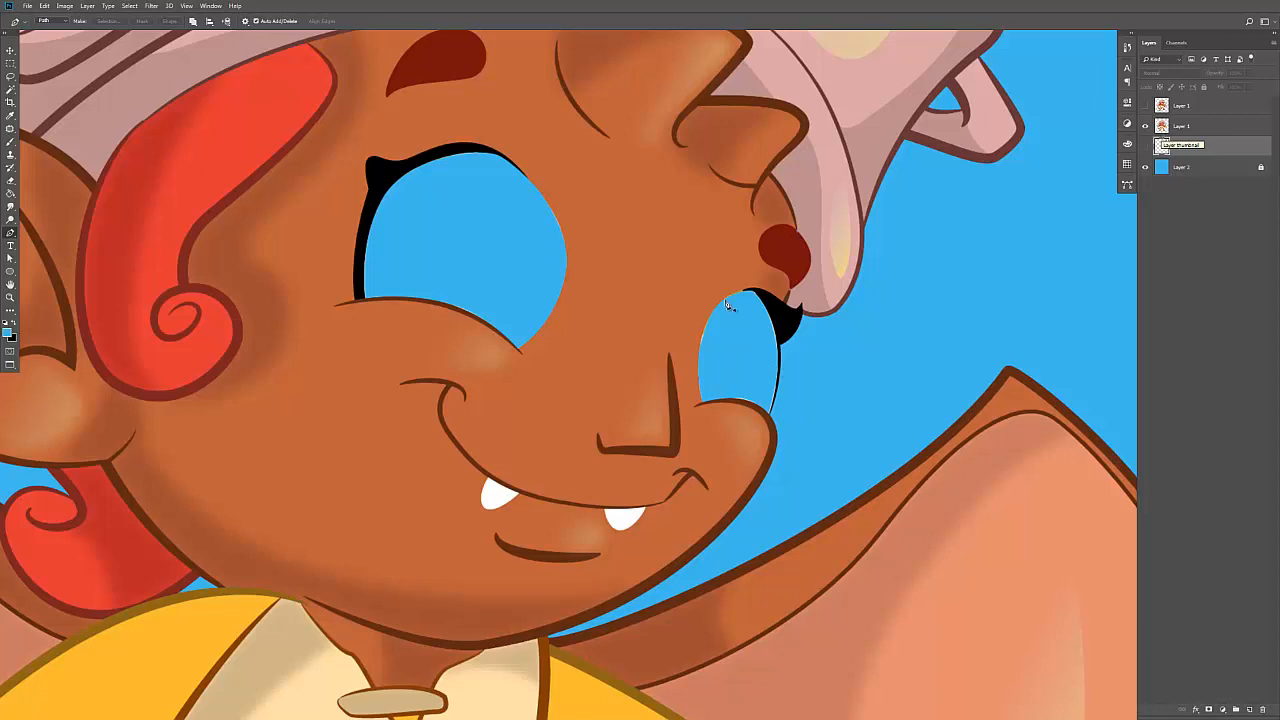
key("z")
left_click_drag(416, 199, 417, 246)
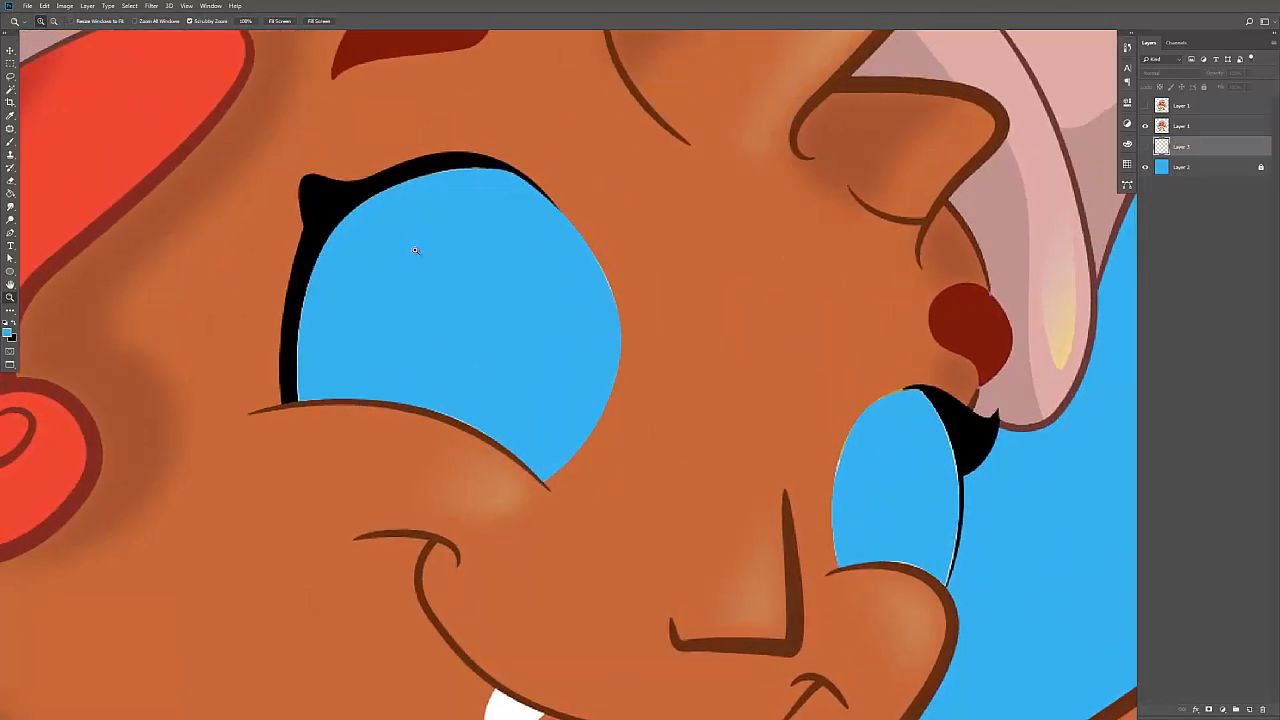
Step: Make the visible character layer with the eye holes active and clear the trial Magic Wand selection
key("w")
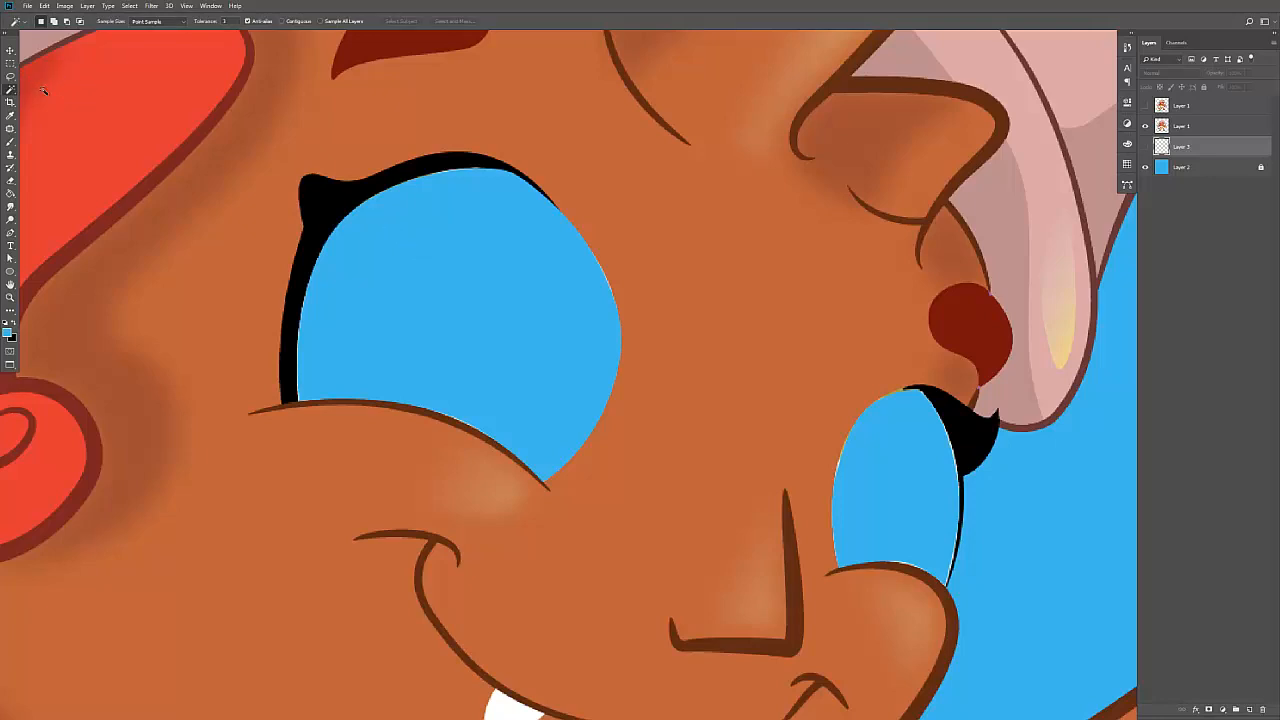
left_click(327, 213)
left_click(1185, 126)
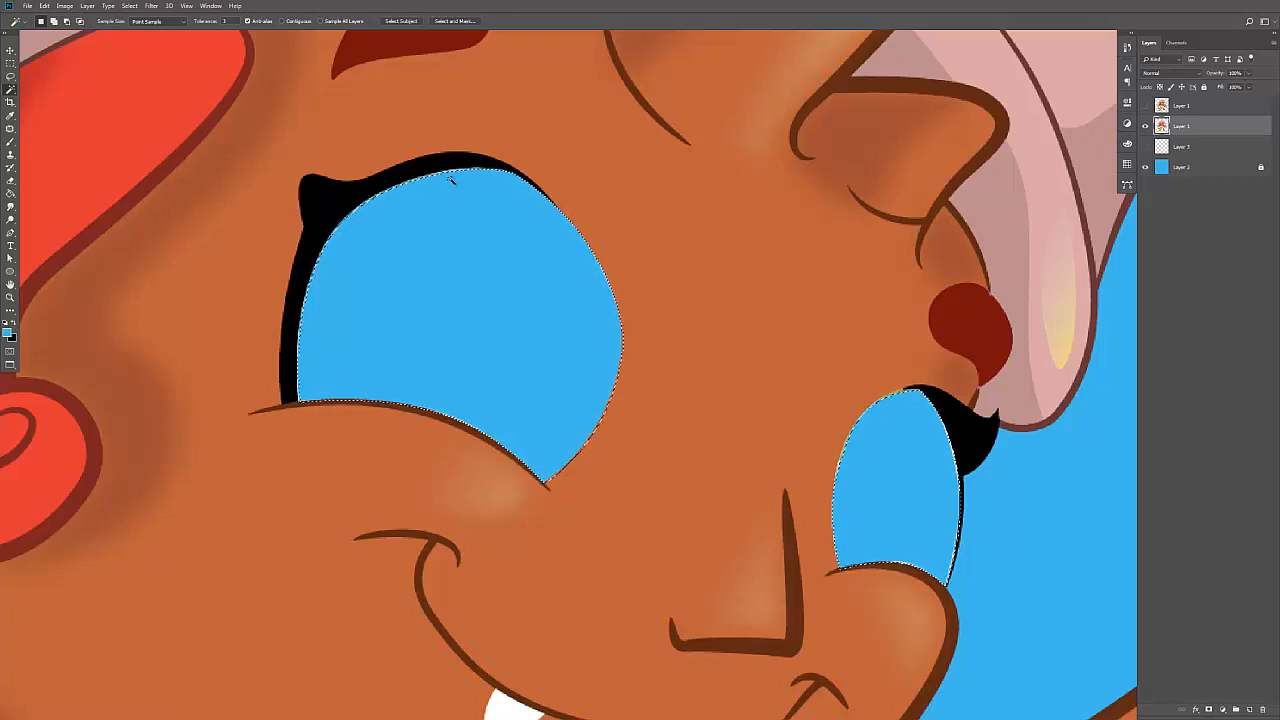
key("m")
key("ctrl+d")
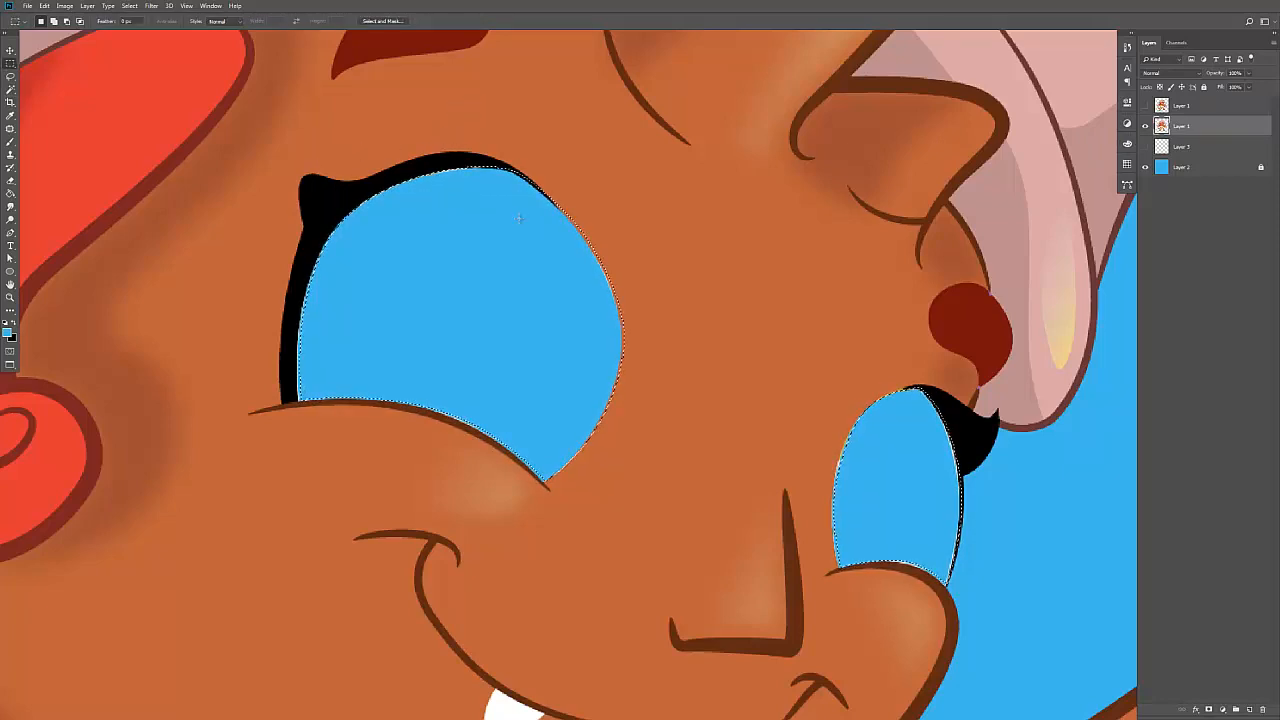
key("b")
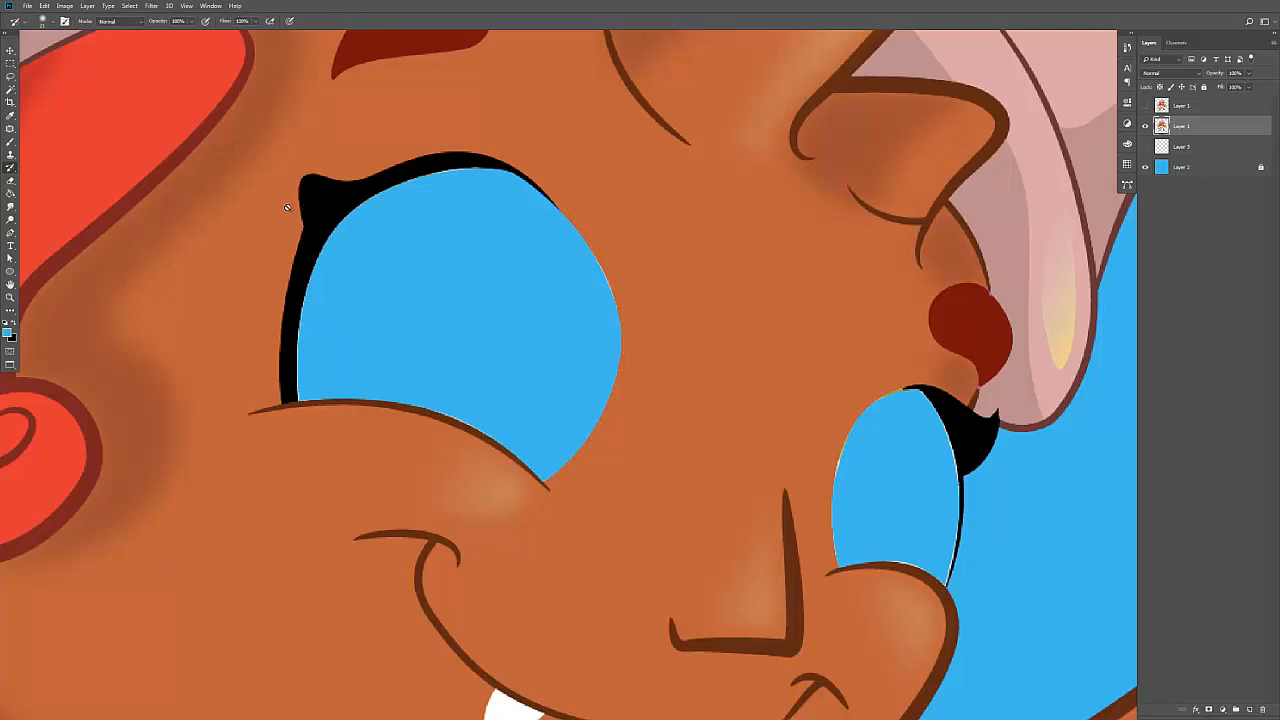
Step: Select the black lashes of both eyes using the Magic Wand in Contiguous mode and copy them to a new layer
key("w")
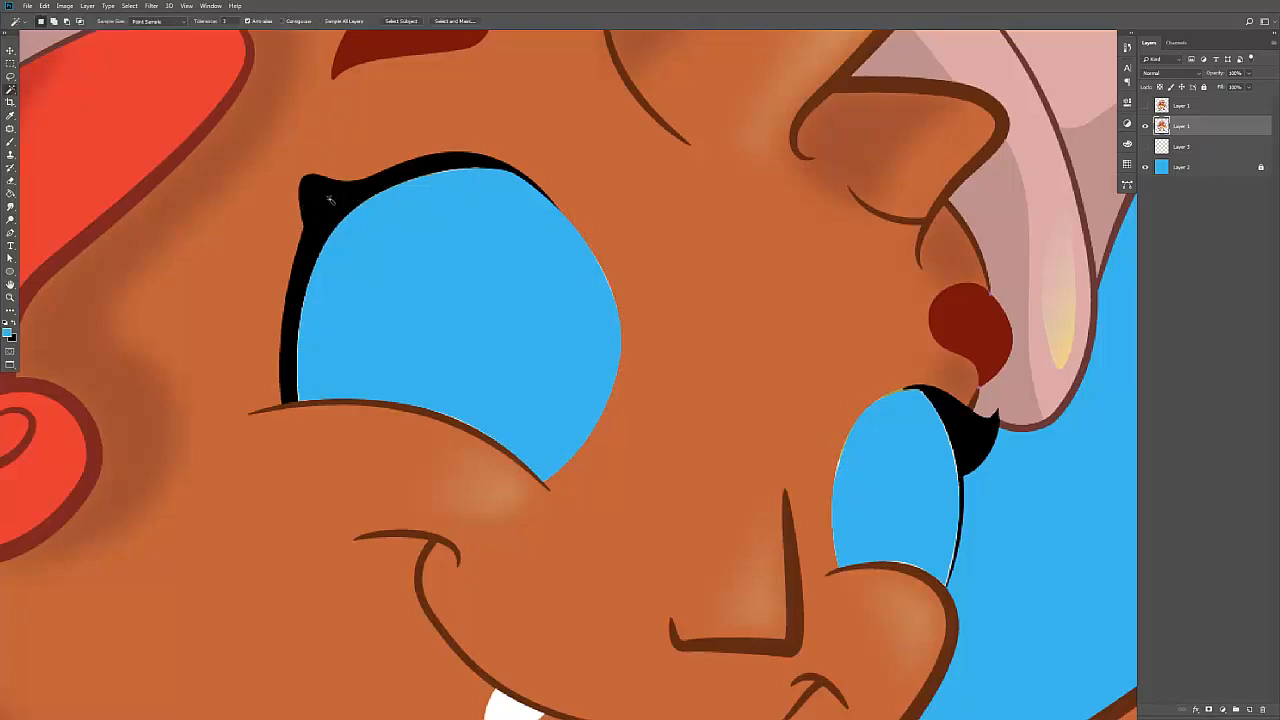
left_click(336, 196)
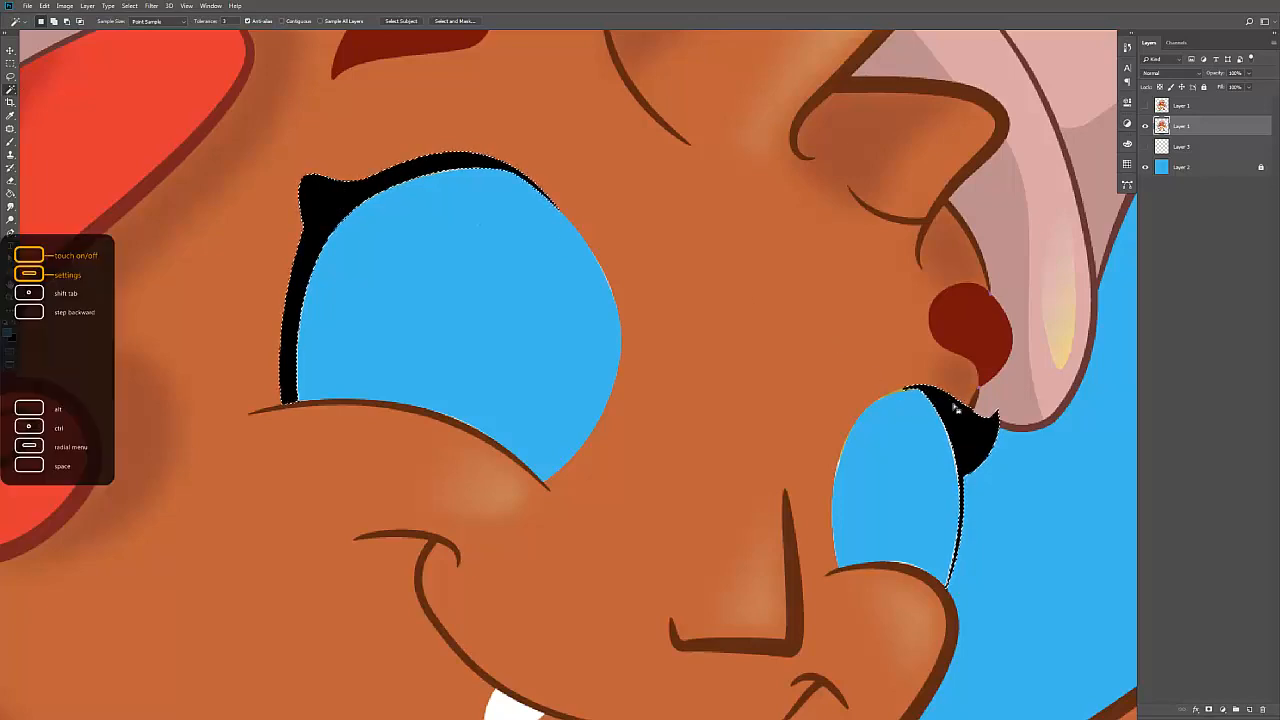
left_click(282, 21)
key("m")
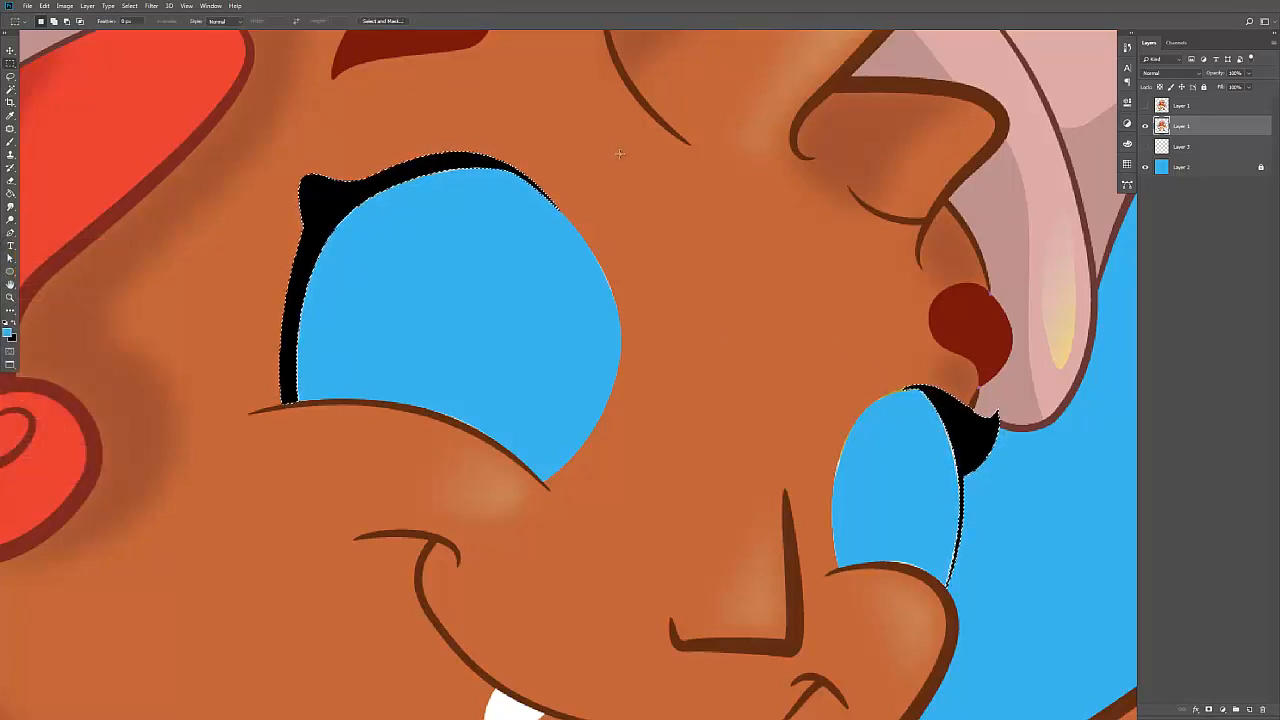
key("ctrl+d")
key("w")
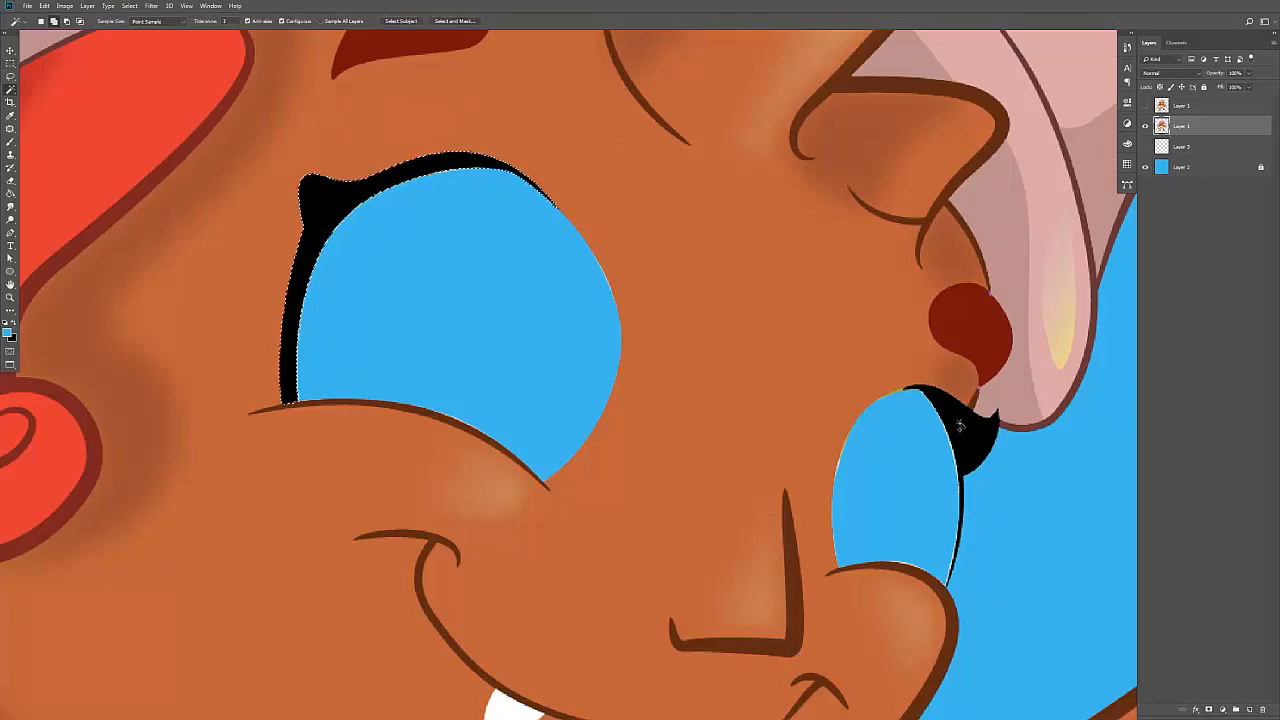
left_click(958, 425, "shift")
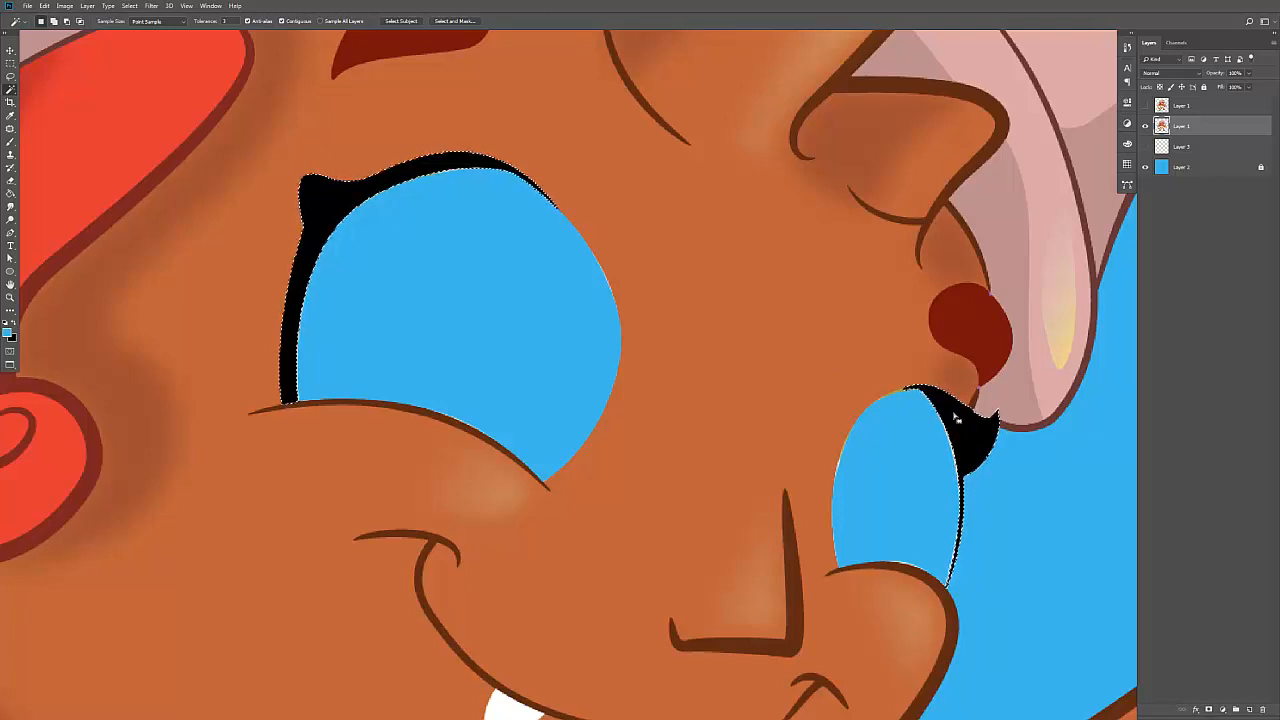
key("ctrl+j")
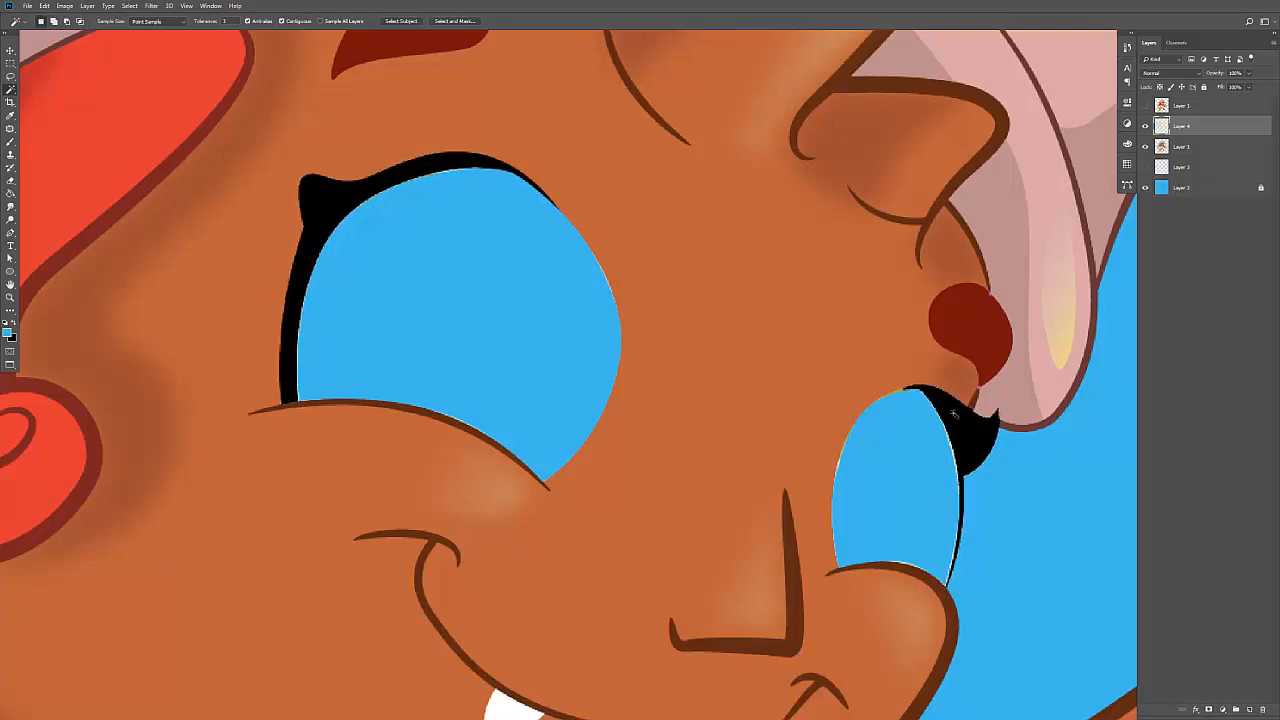
left_click(1146, 147)
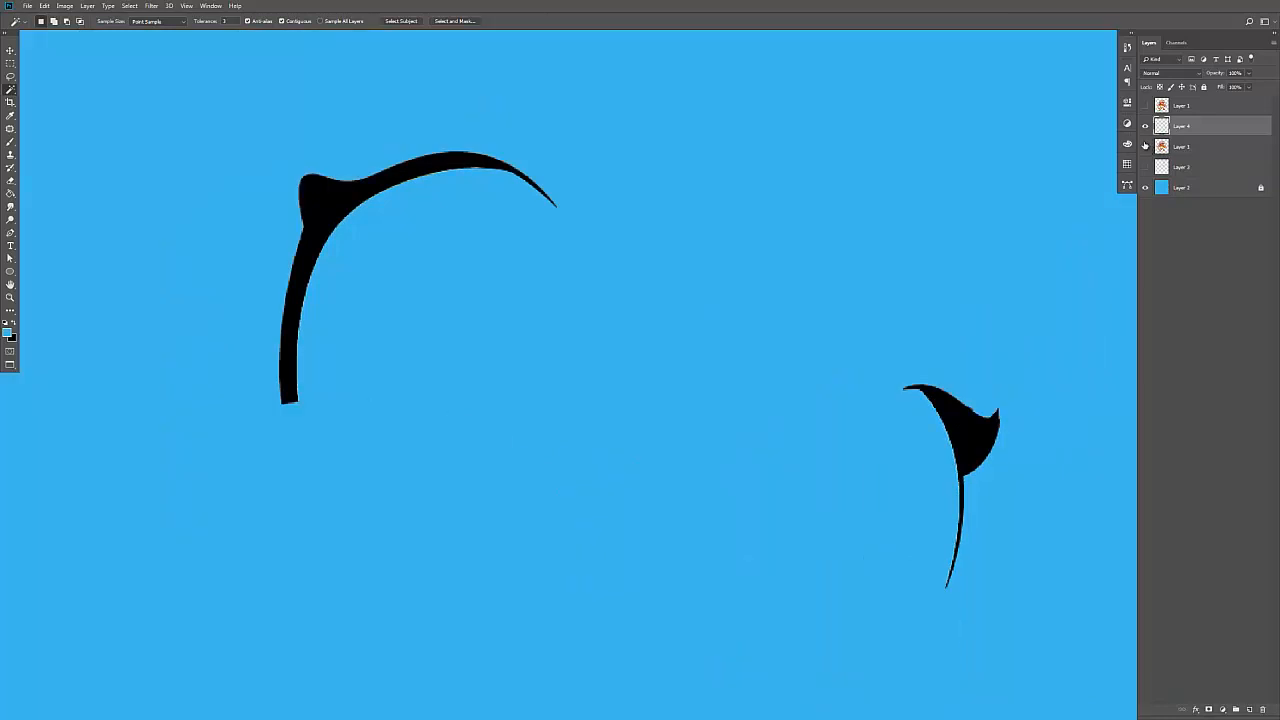
left_click(1145, 146)
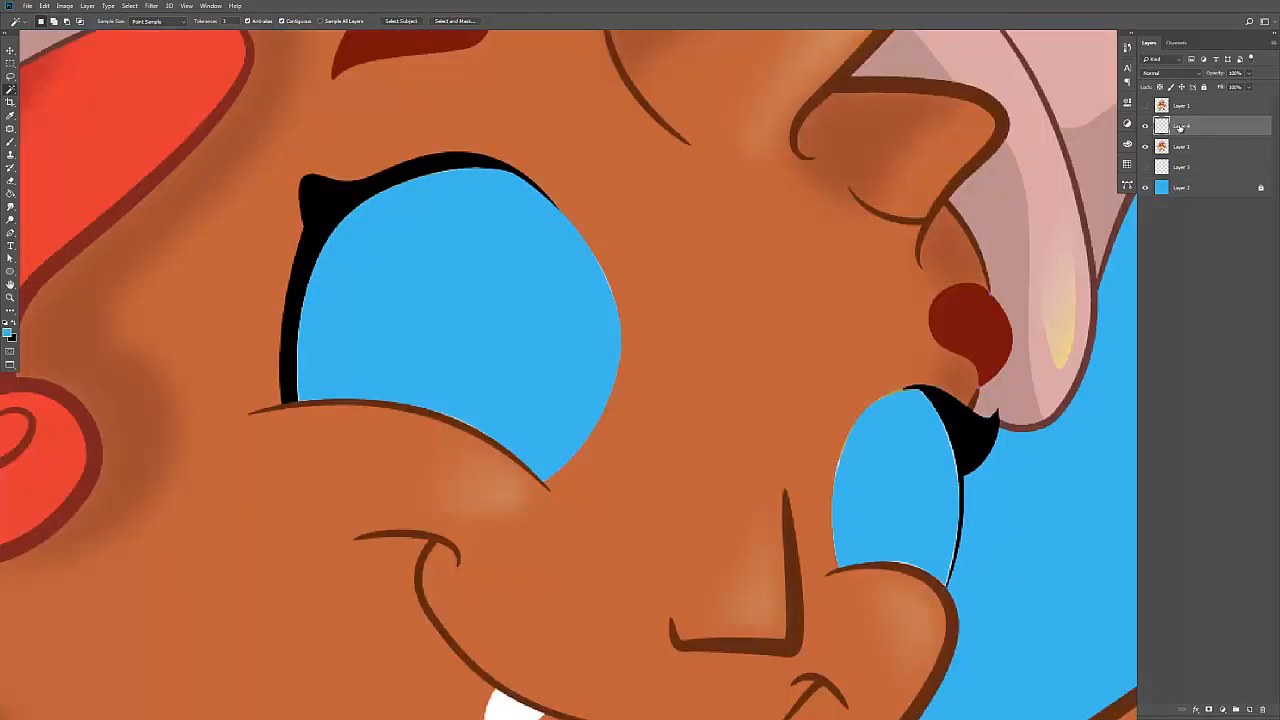
Step: Rename the lash layer Eyelashes, the character layer Body, and the cut-out eye layer Eyes
double_click(1180, 127)
key("Return")
double_click(1184, 147)
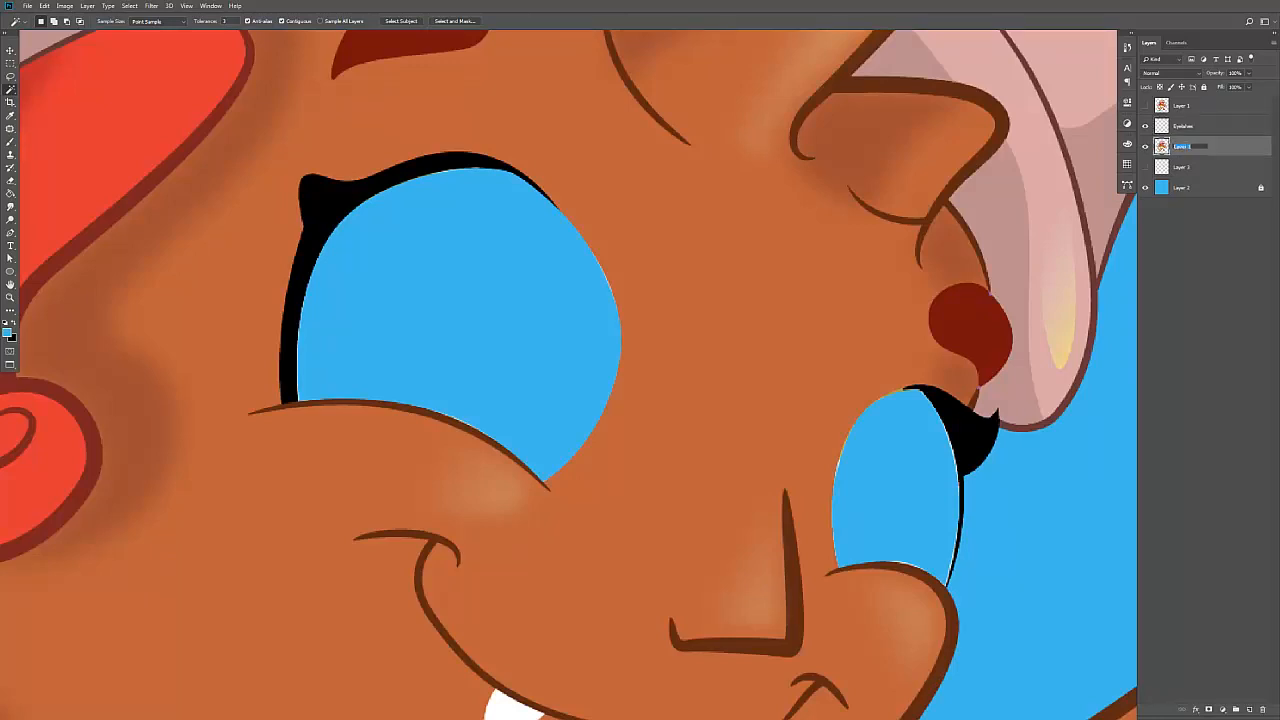
double_click(1183, 167)
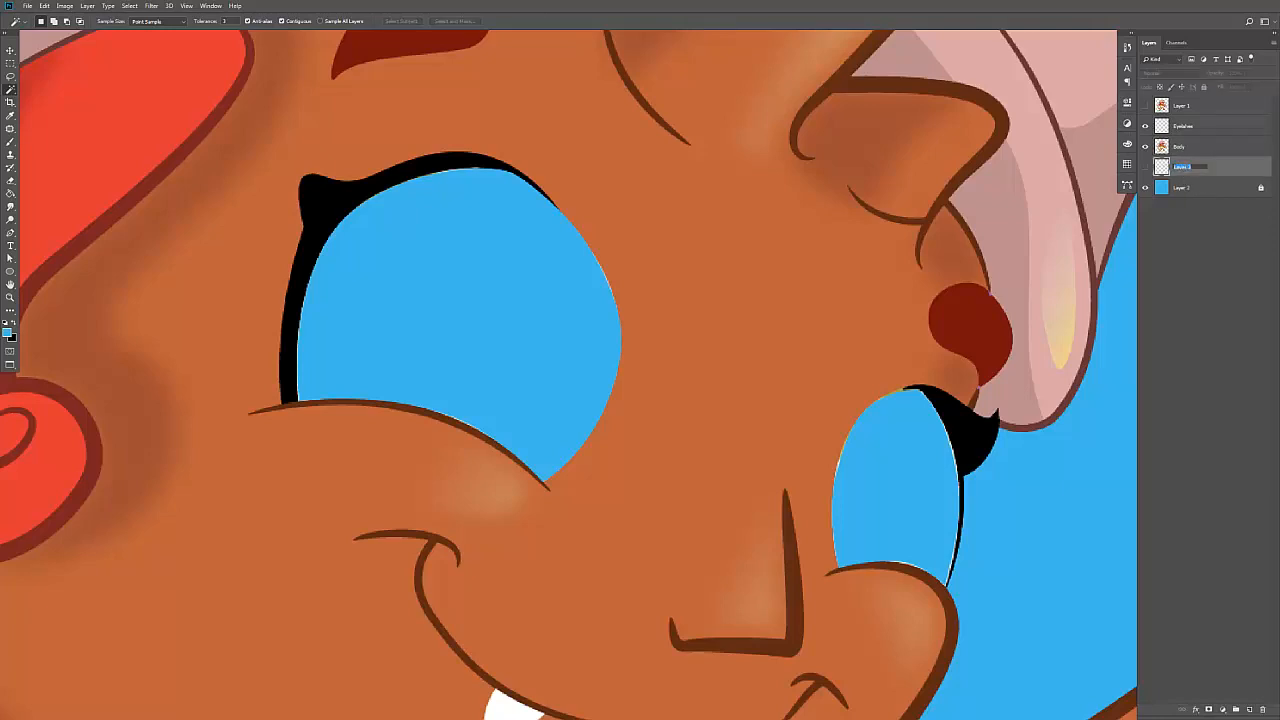
type("Eyes")
key("Return")
Step: With Eyelashes hidden and the Body layer's transparent pixels locked, brush the face's sampled orange over the larger eye's black lash line
left_click(1180, 148)
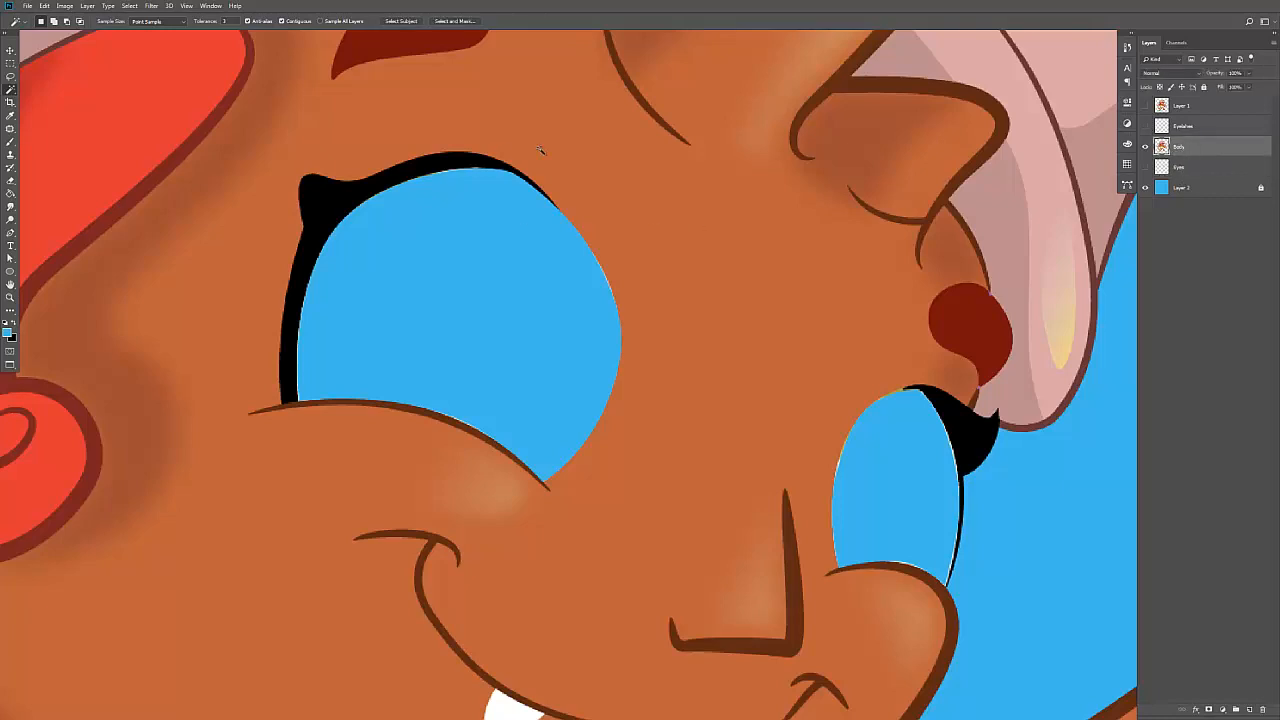
key("i")
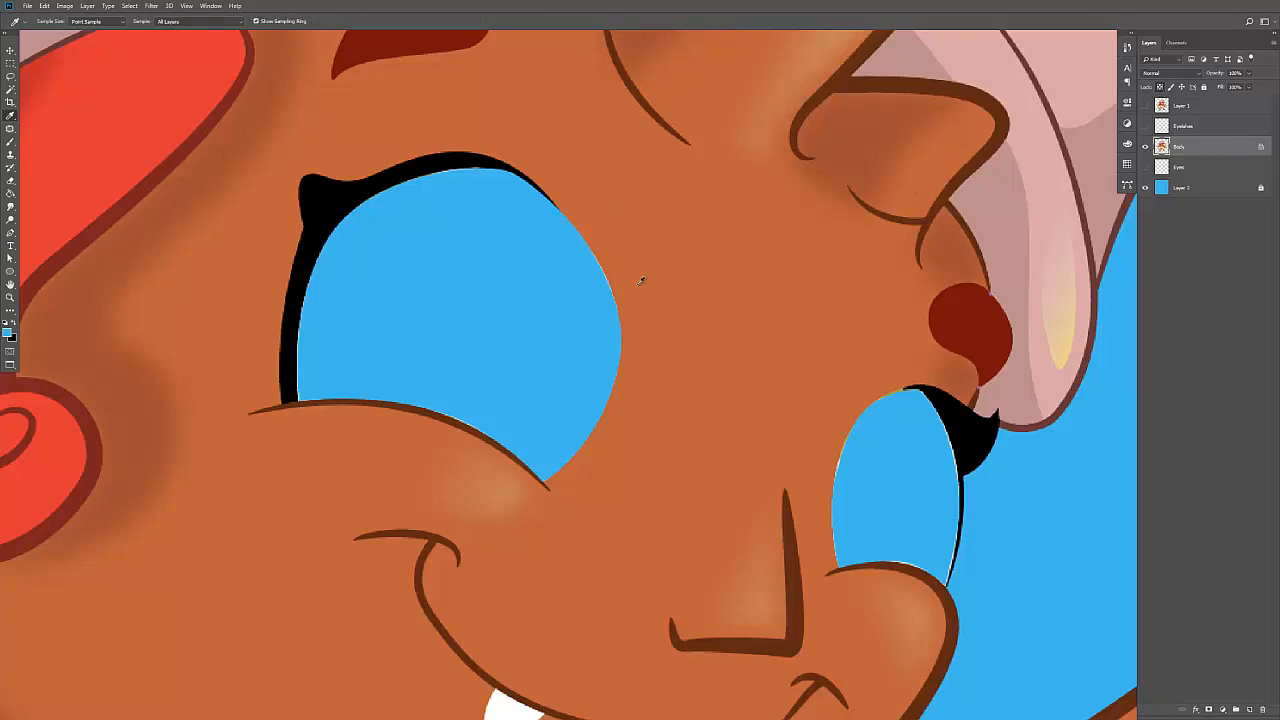
key("b")
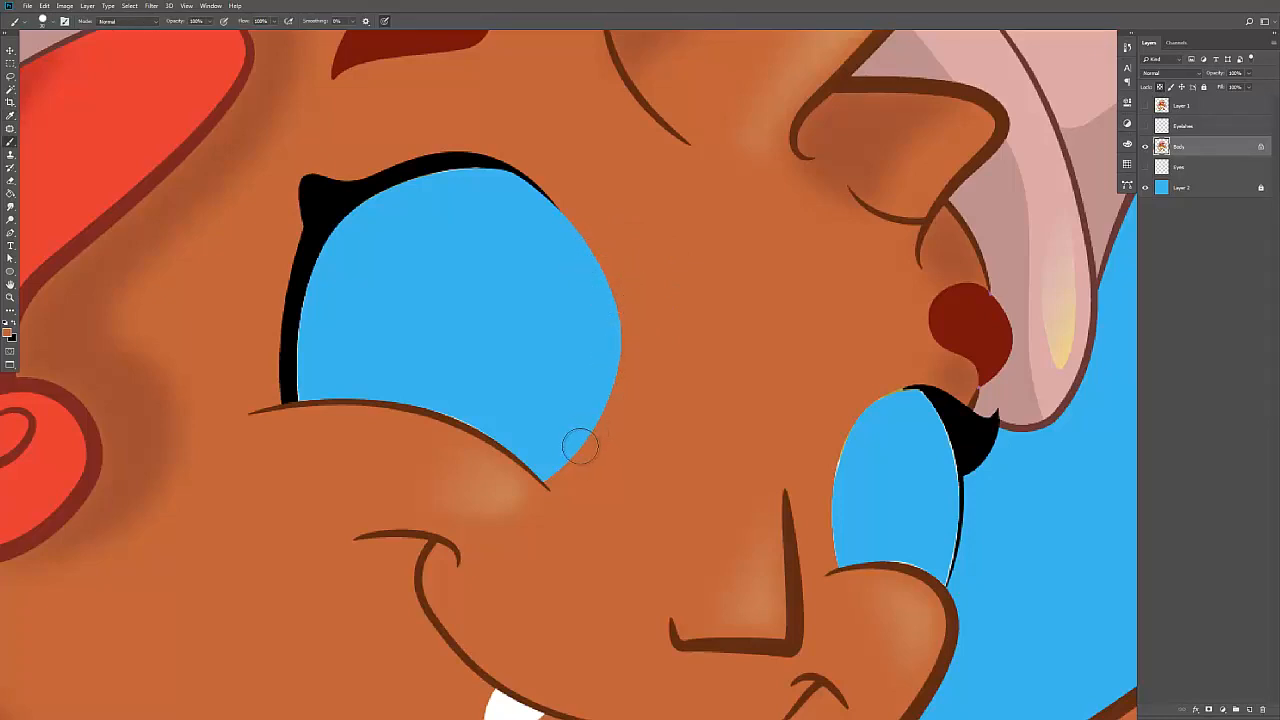
mouse_move(540, 172)
left_mouse_down()
mouse_move(514, 155)
mouse_move(527, 176)
mouse_move(480, 155)
mouse_move(437, 156)
mouse_move(354, 195)
mouse_move(309, 250)
mouse_move(286, 302)
mouse_move(294, 352)
left_mouse_up()
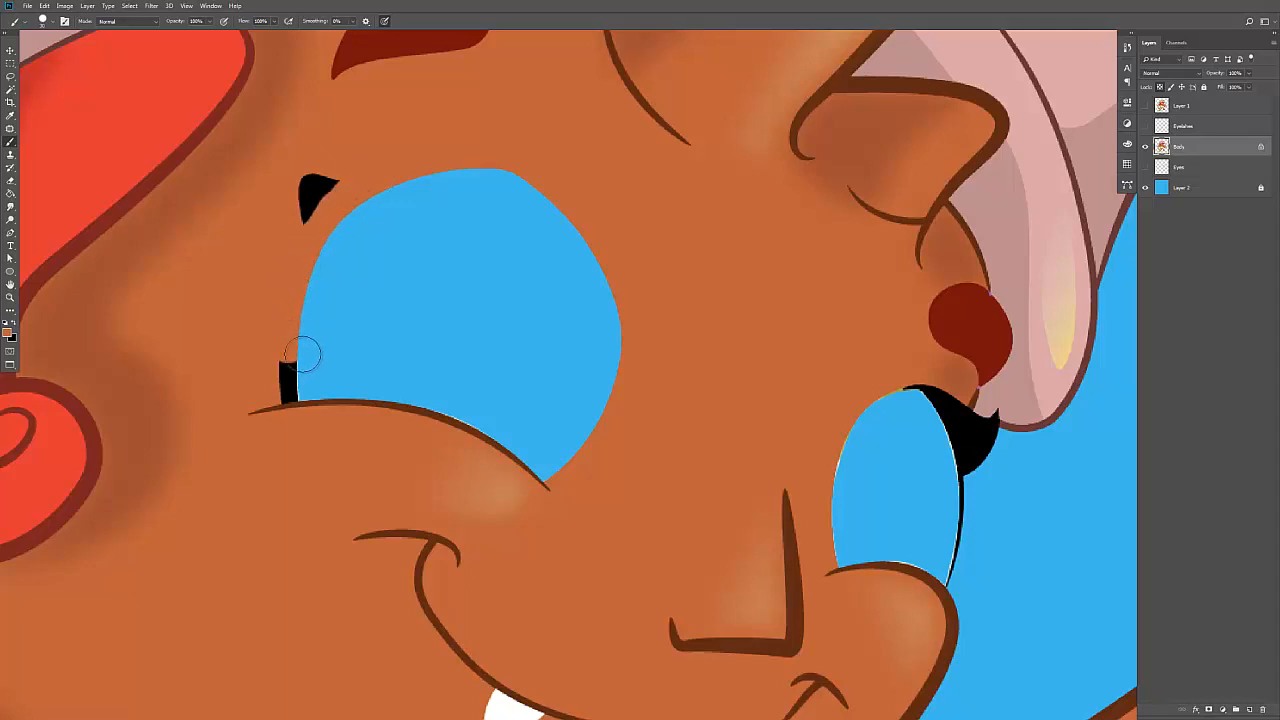
key("p")
key("b")
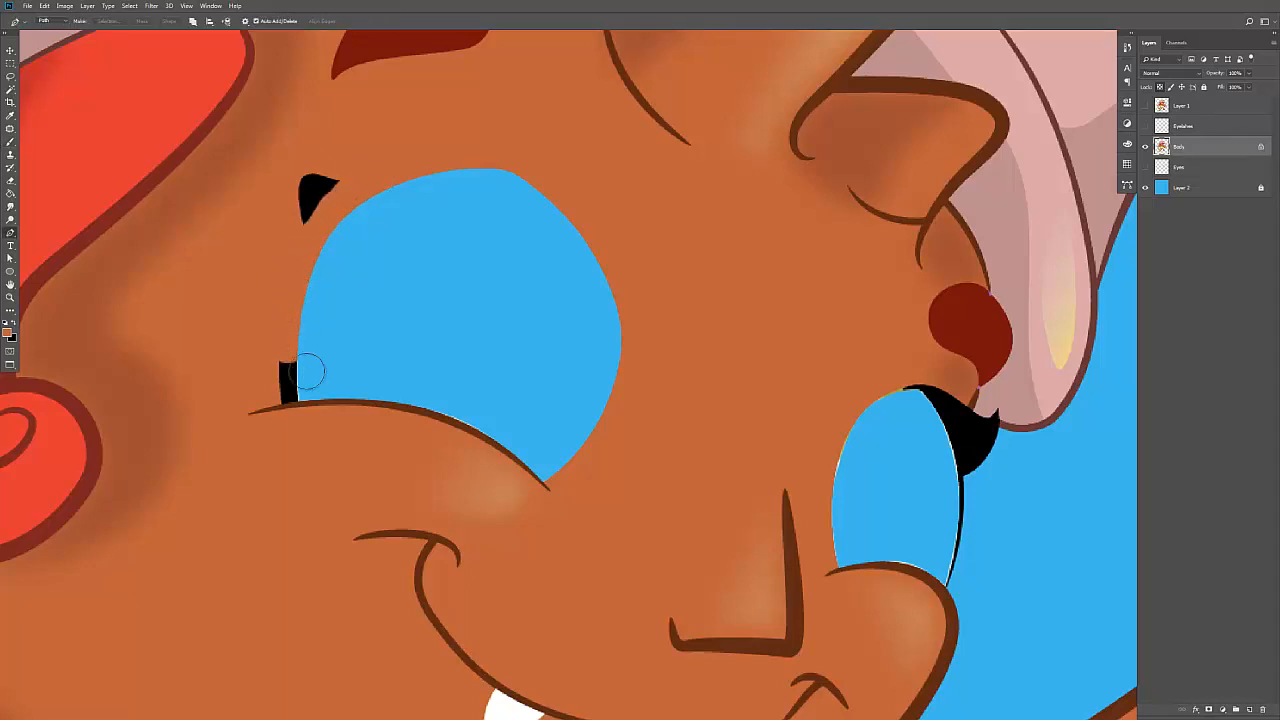
key("p")
key("b")
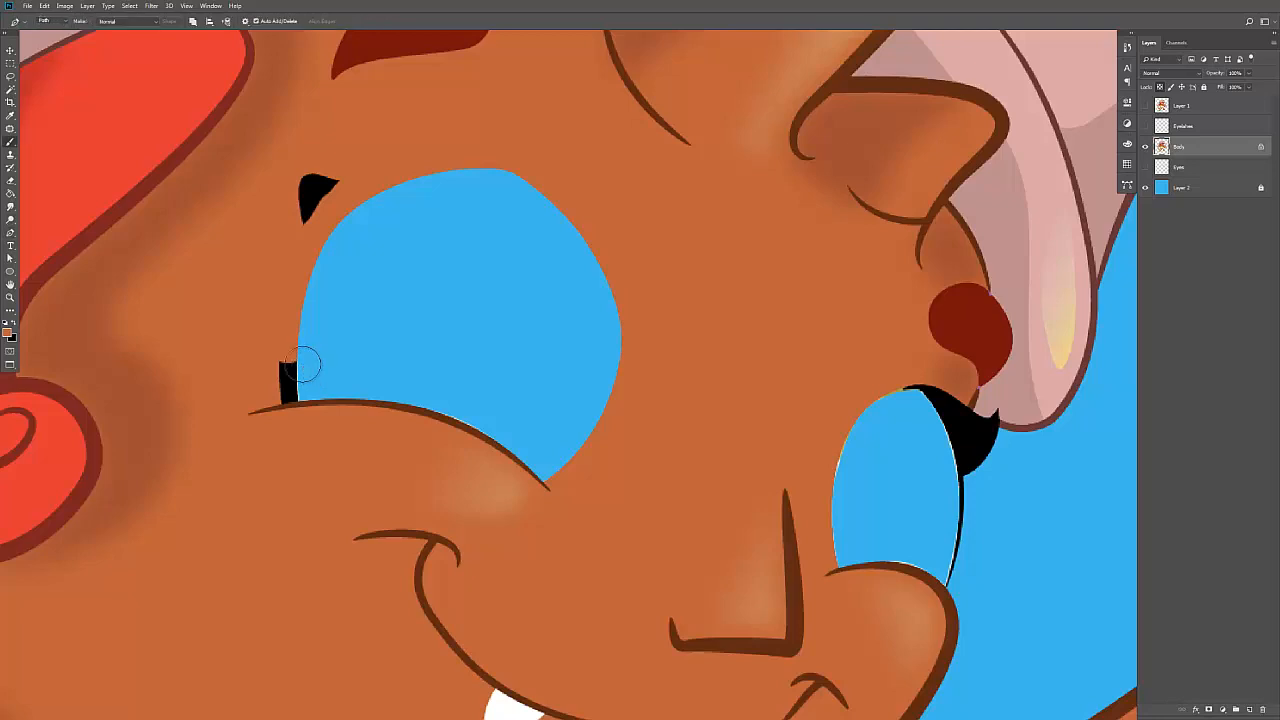
left_click_drag(289, 366, 284, 395)
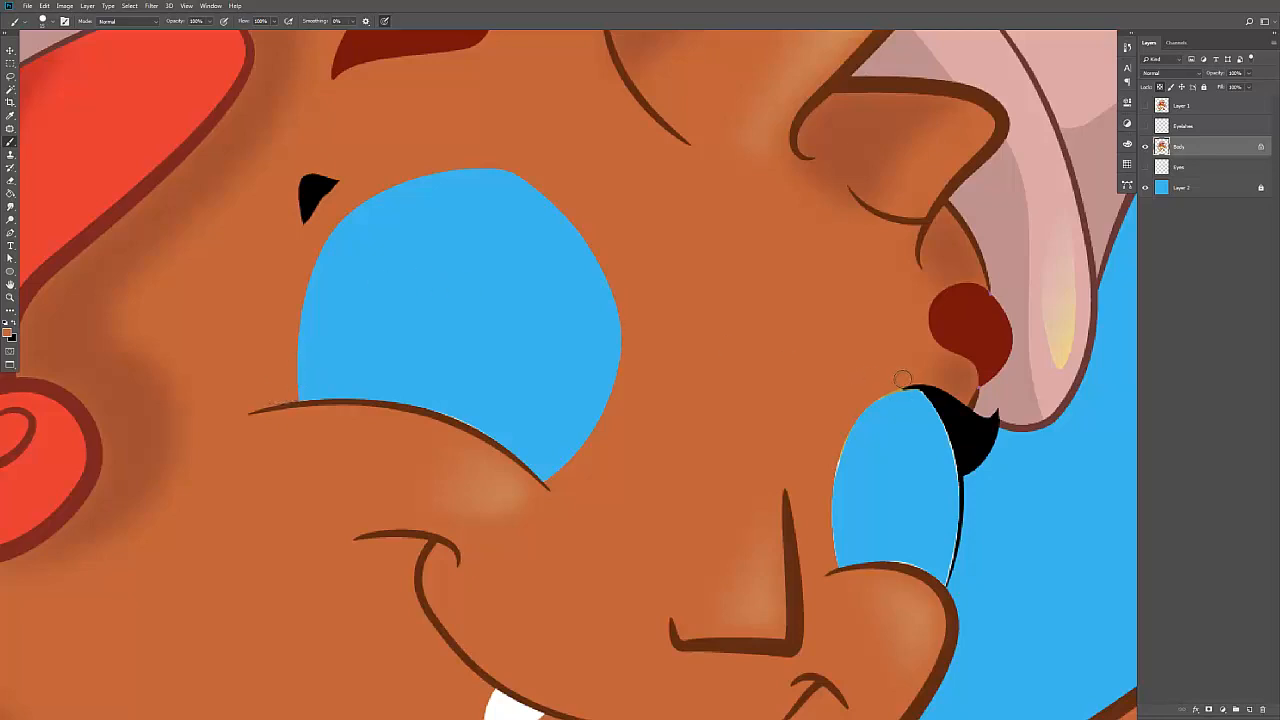
Step: Paint the orange skin colour over the smaller eye's rim and parts of its black lash on the Body layer
mouse_move(902, 378)
left_mouse_down()
mouse_move(850, 432)
mouse_move(835, 557)
left_mouse_up()
left_click_drag(867, 480, 797, 466)
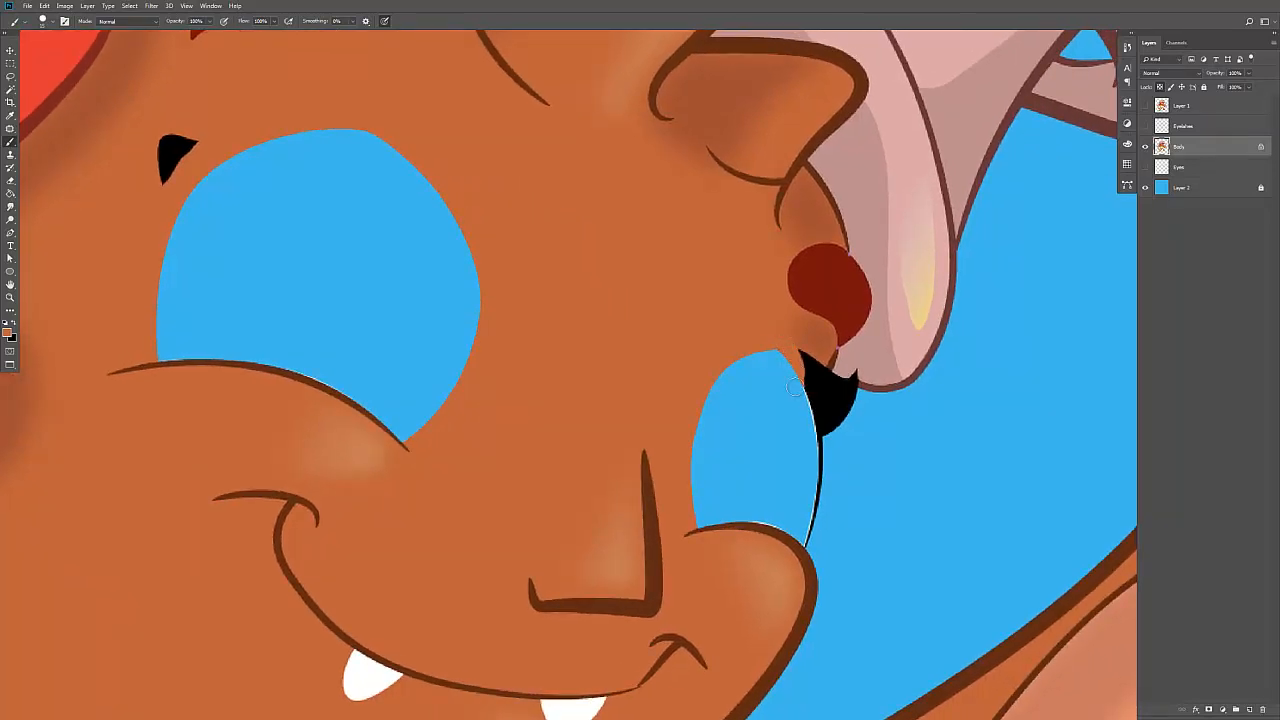
mouse_move(795, 387)
left_mouse_down()
mouse_move(791, 366)
mouse_move(808, 364)
mouse_move(802, 374)
mouse_move(849, 411)
mouse_move(840, 405)
mouse_move(817, 527)
left_mouse_up()
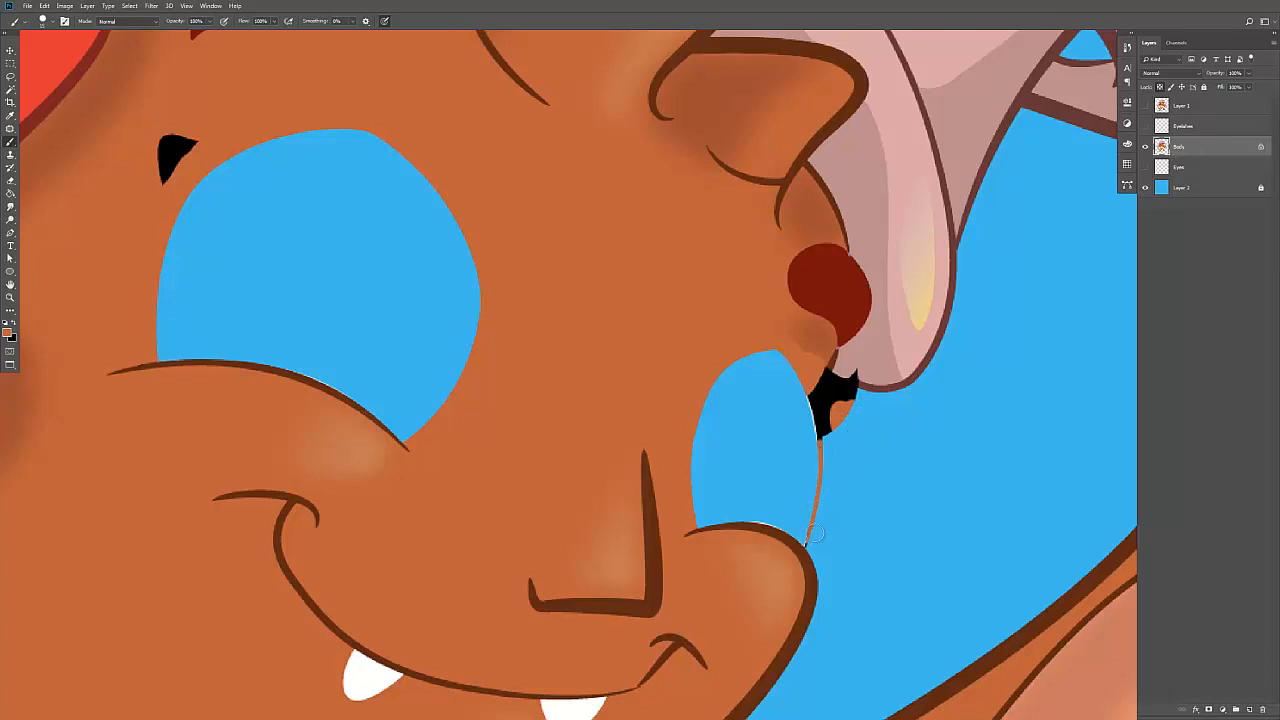
Step: Sample the dark brown cheek outline and repaint the face contour along the smaller eye's outer edge with it
key("i")
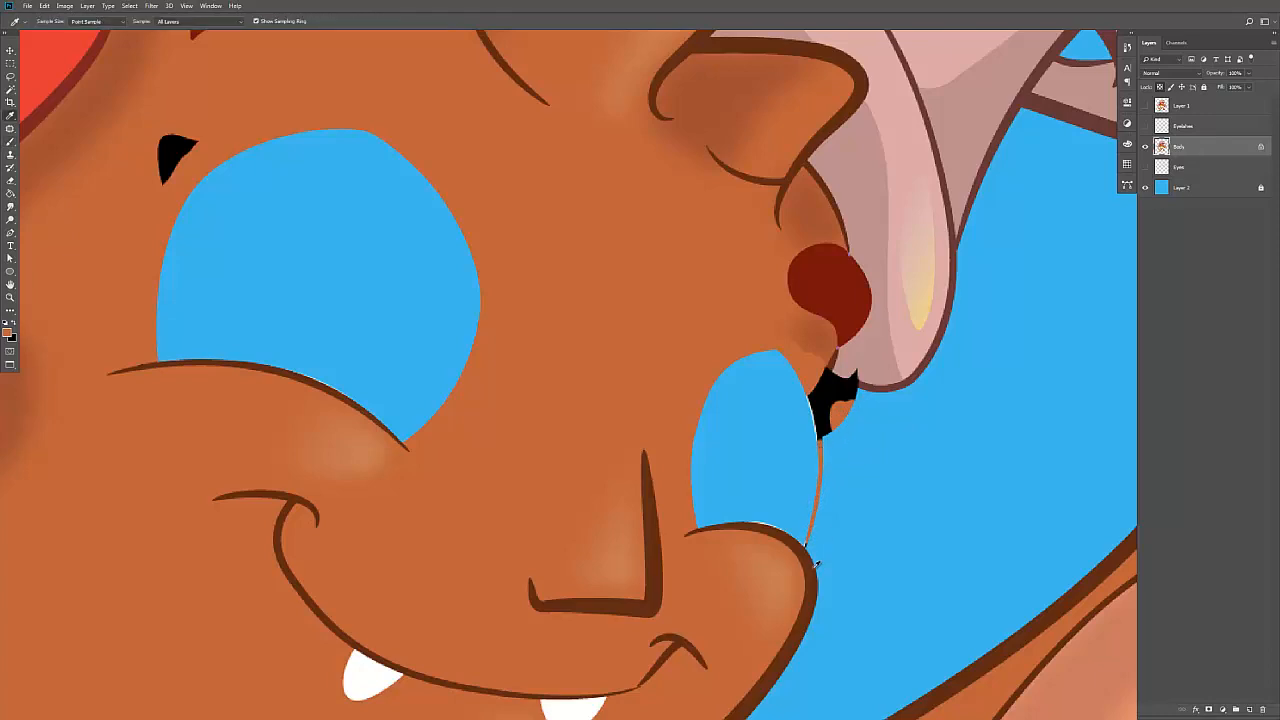
left_click(816, 563)
key("b")
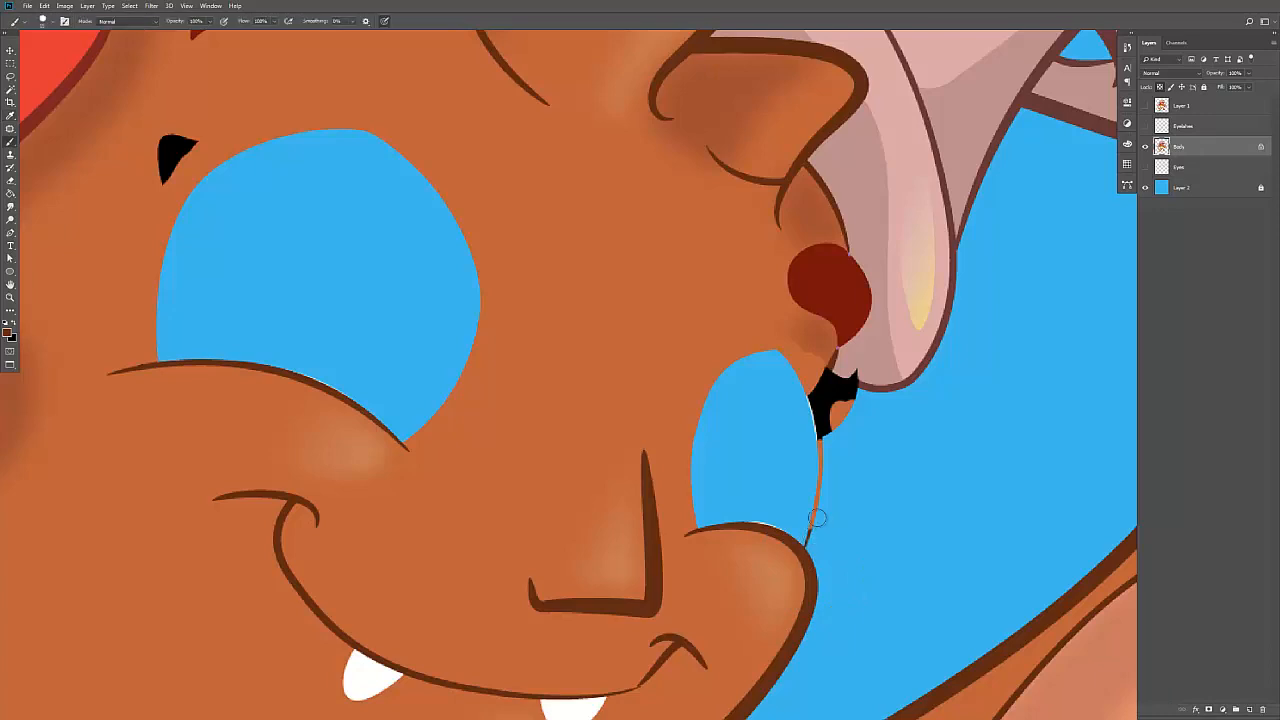
mouse_move(817, 517)
left_mouse_down()
mouse_move(826, 421)
mouse_move(812, 405)
mouse_move(833, 365)
mouse_move(812, 395)
mouse_move(841, 354)
mouse_move(817, 375)
mouse_move(816, 362)
mouse_move(827, 373)
mouse_move(809, 400)
left_mouse_up()
Step: Paint sampled skin tone between the brow and the smaller eye using the Soft Round Pressure Opacity and Flow brush
left_click(811, 366, "alt")
key("alt")
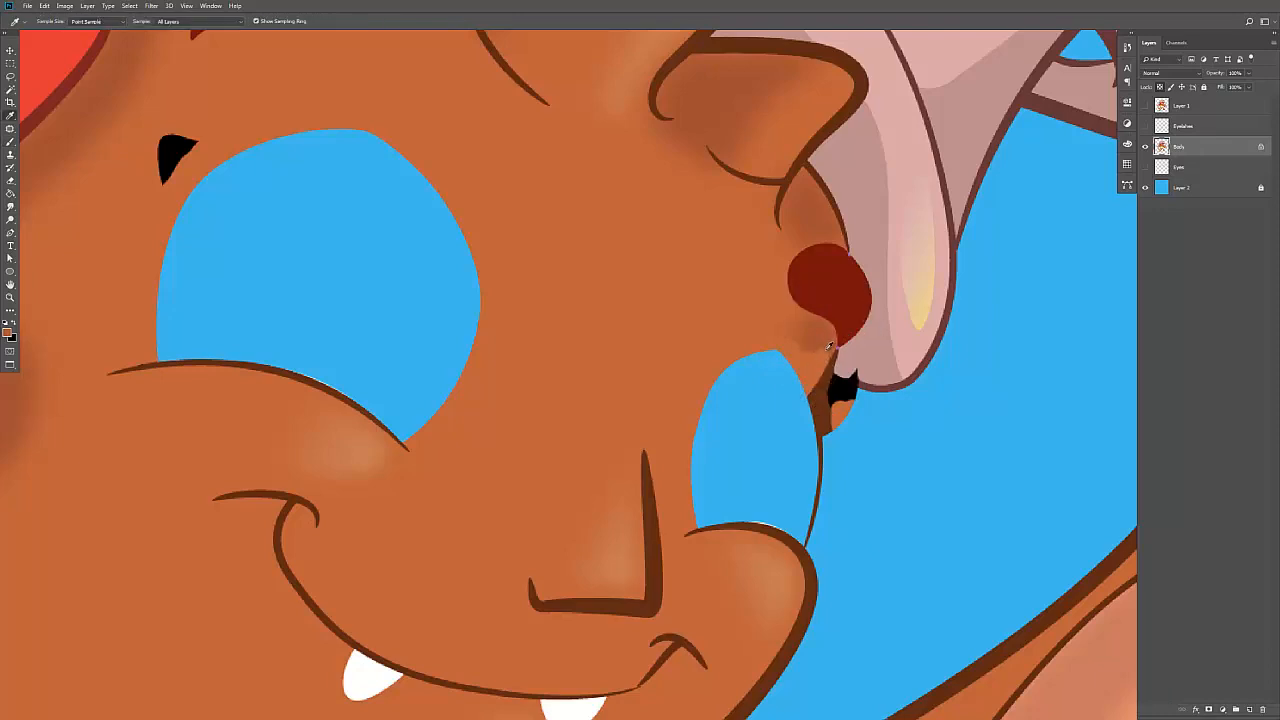
right_click(826, 347)
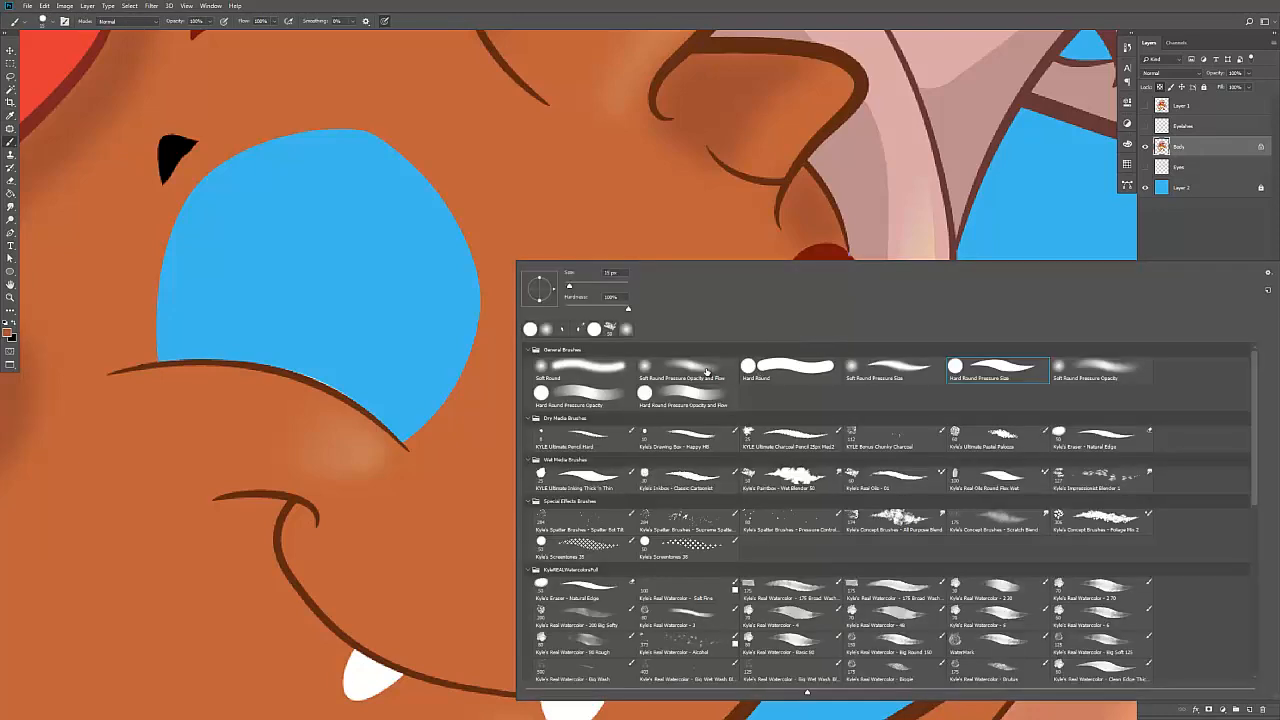
double_click(705, 371)
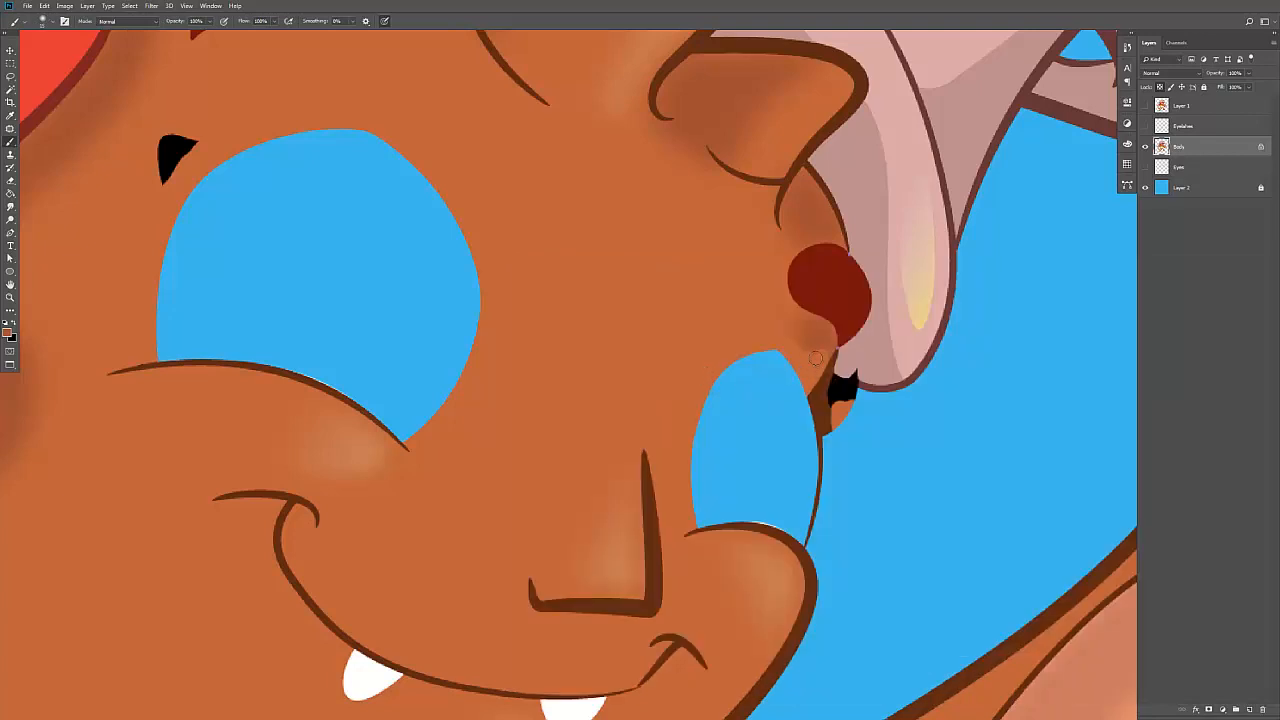
left_click_drag(808, 368, 812, 363)
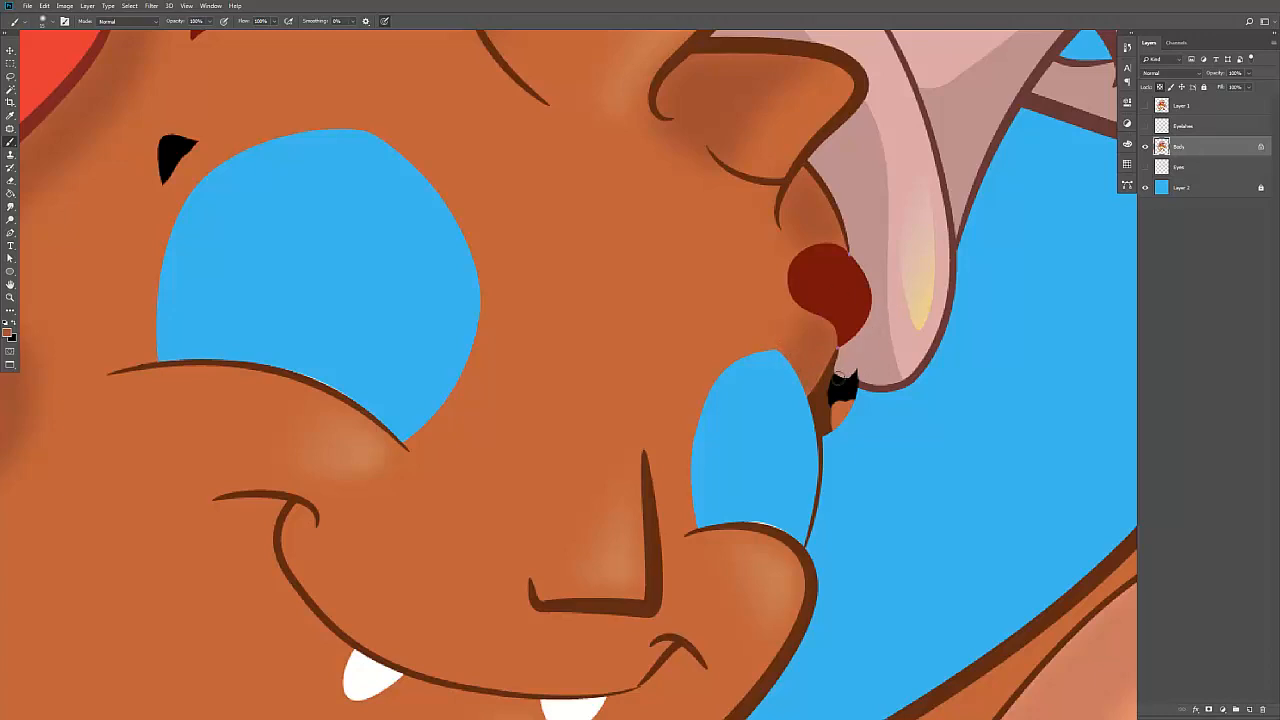
Step: Smudge the shading beneath the smaller eye's brow to blend it into the skin
key("r")
mouse_move(818, 325)
left_mouse_down()
mouse_move(784, 328)
mouse_move(776, 348)
mouse_move(789, 342)
left_mouse_up()
key("bracketleft")
key("bracketleft")
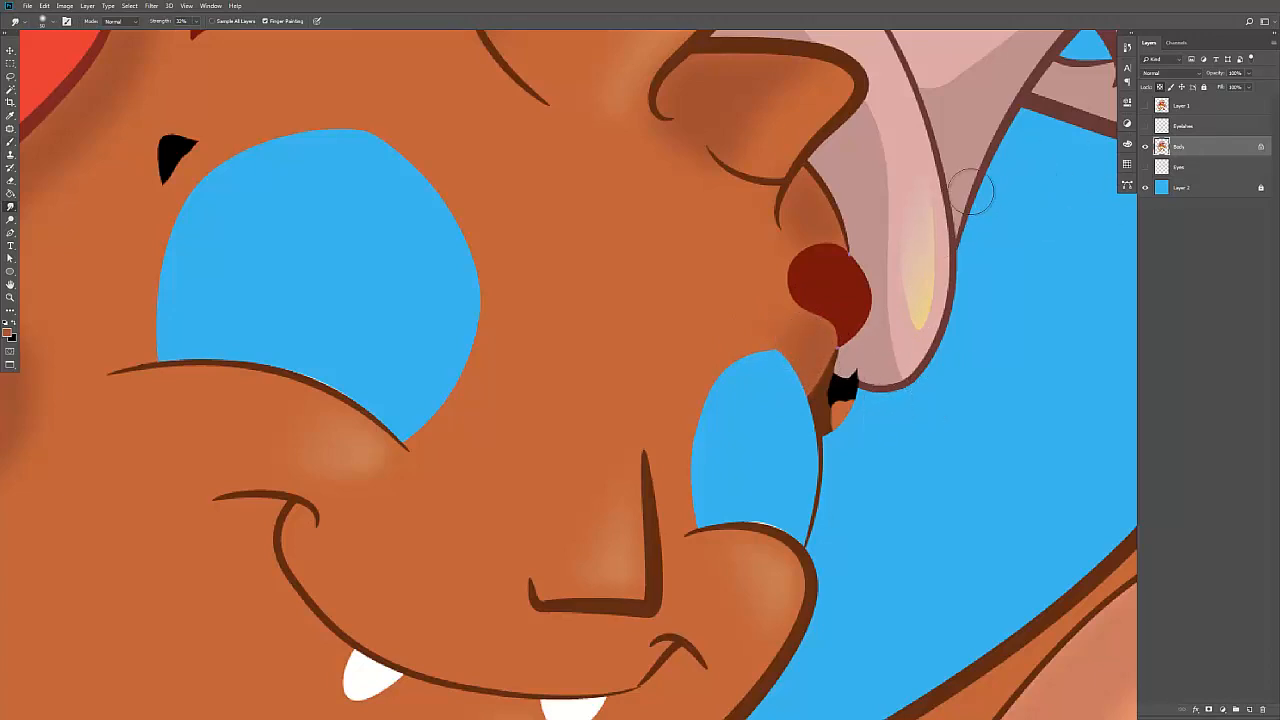
Step: Unlock the Body layer's transparent pixels and erase the lash remnants outside the face contour beside the smaller eye with a smaller eraser
left_click(1159, 88)
key("b")
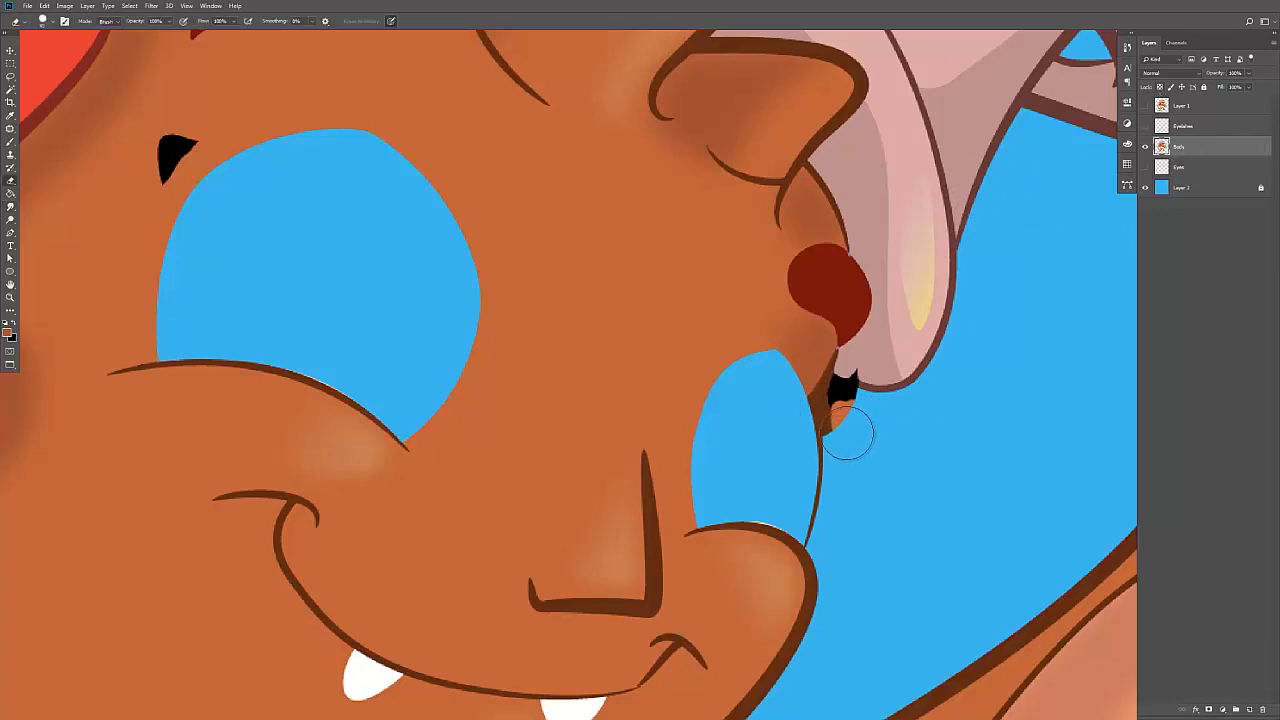
key("bracketleft")
key("bracketleft")
key("bracketleft")
key("bracketleft")
key("bracketleft")
key("bracketleft")
left_click(829, 409)
mouse_move(833, 429)
left_mouse_down()
mouse_move(835, 391)
mouse_move(882, 413)
mouse_move(839, 390)
mouse_move(879, 407)
mouse_move(843, 420)
left_mouse_up()
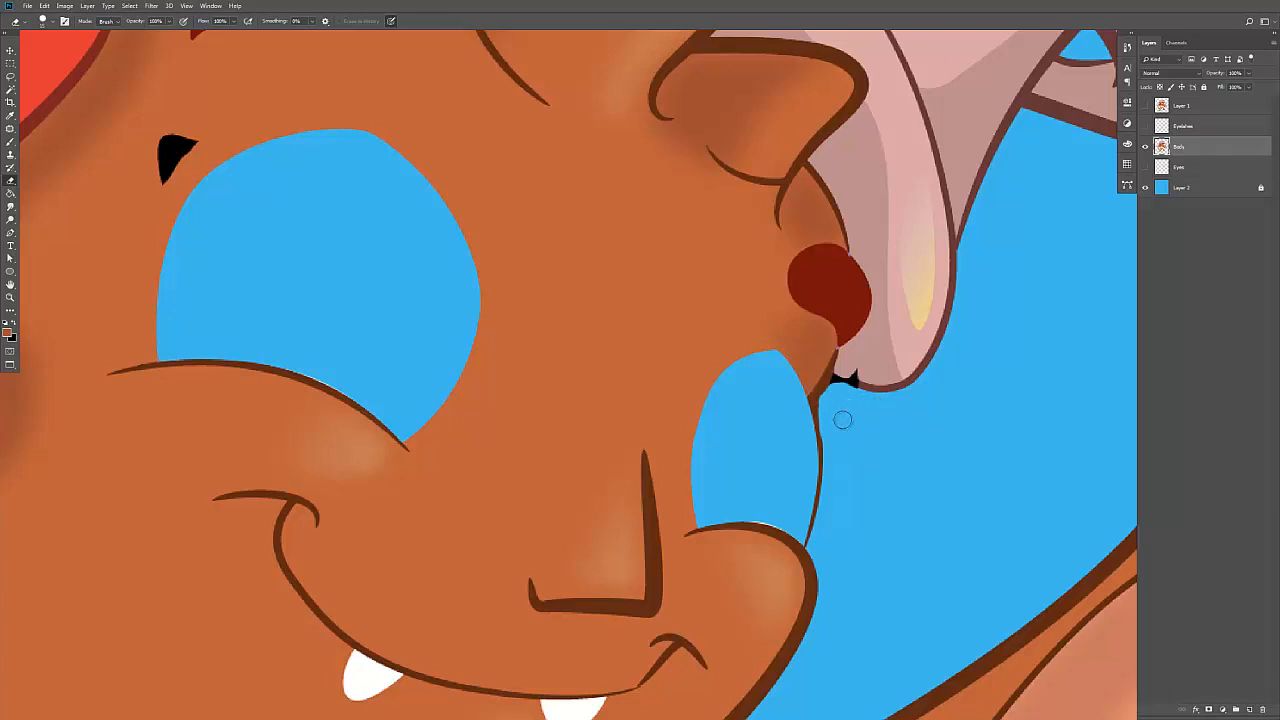
Step: Sample the dark brown outline colour and touch up the face contour beside the smaller eye with a finer brush tip
key("space")
key("b")
left_click(812, 402, "alt")
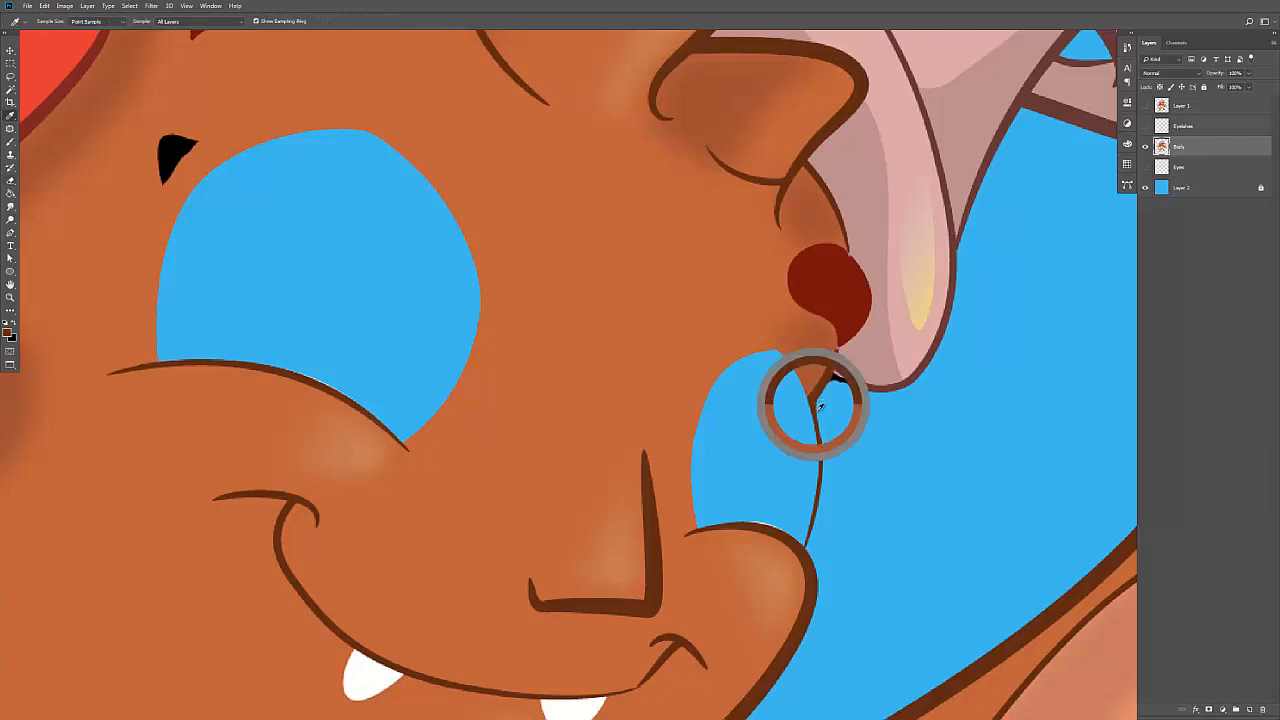
right_click(820, 393)
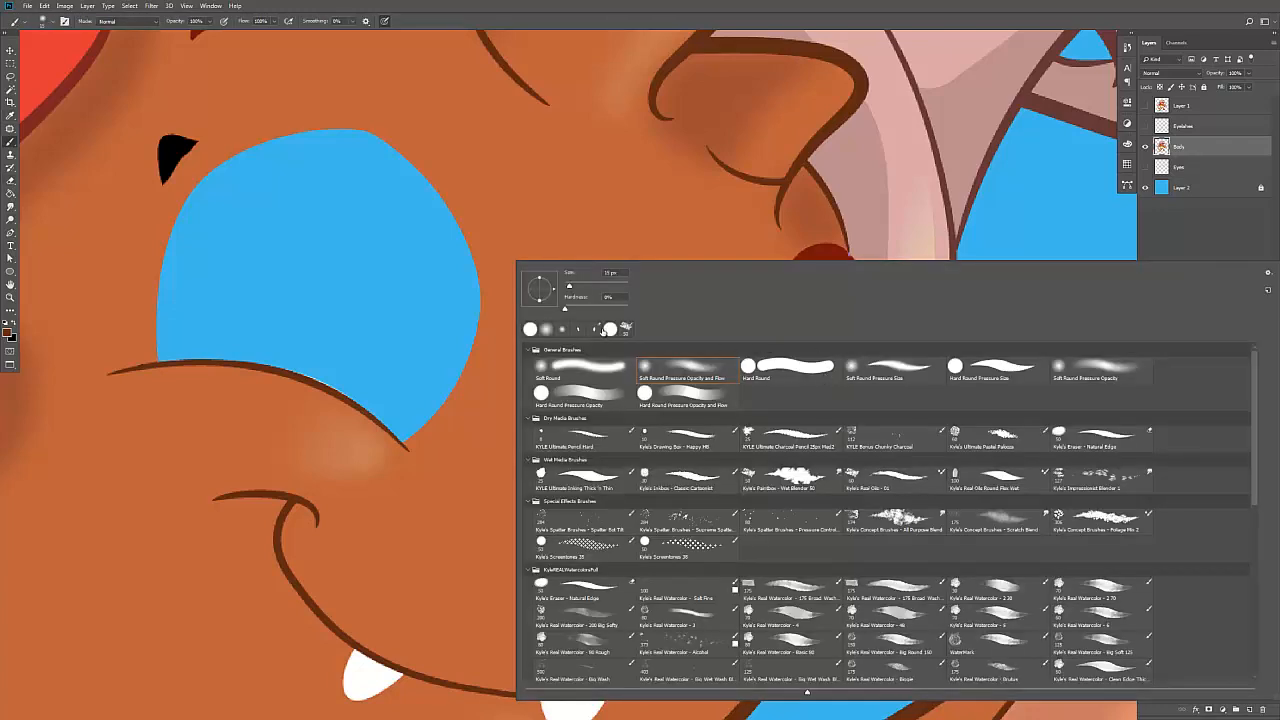
left_click(578, 329)
left_click(705, 197)
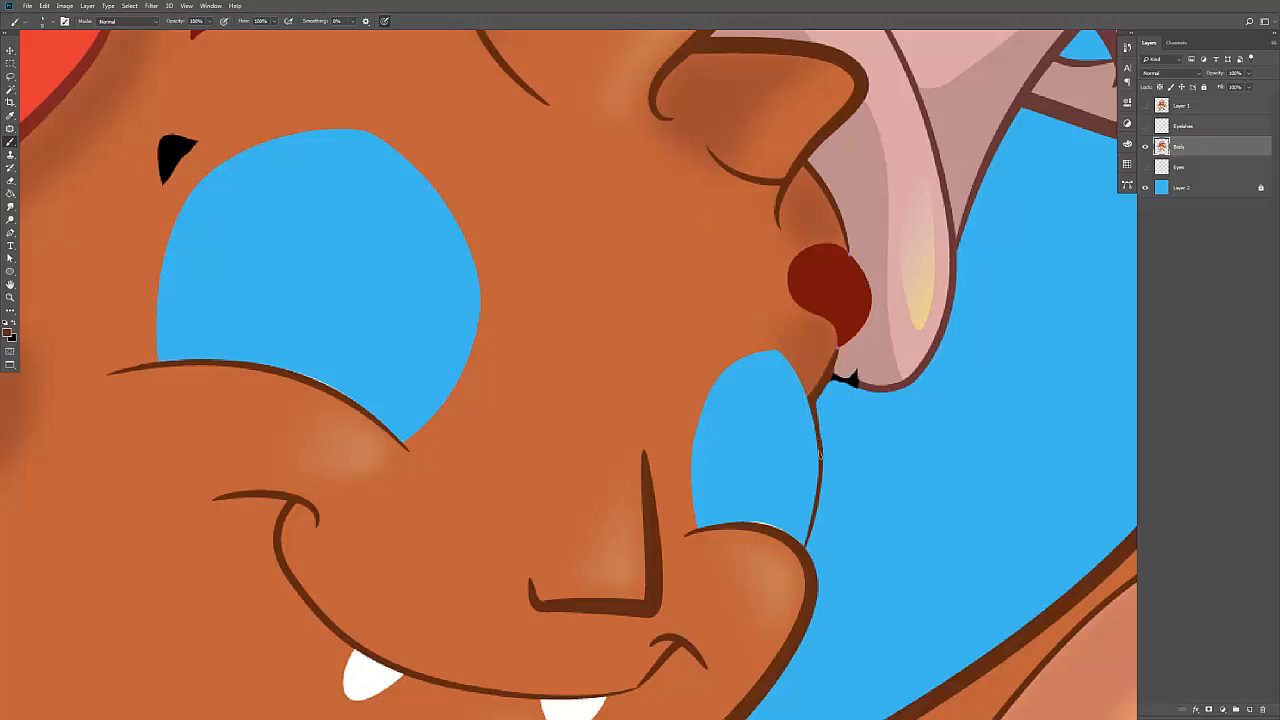
Step: Paint over the black lash remnant at the hat's lower edge with pink and outline colours sampled from the hat
left_click(872, 369, "alt")
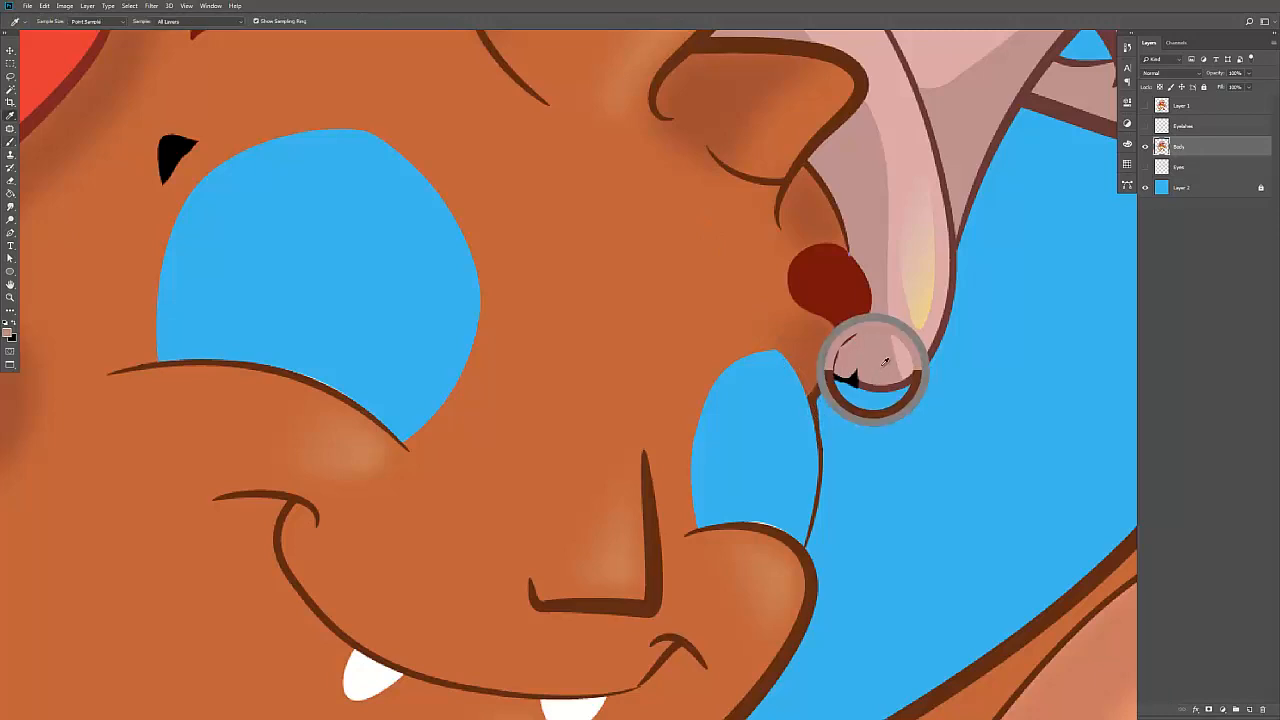
left_click_drag(836, 377, 852, 375)
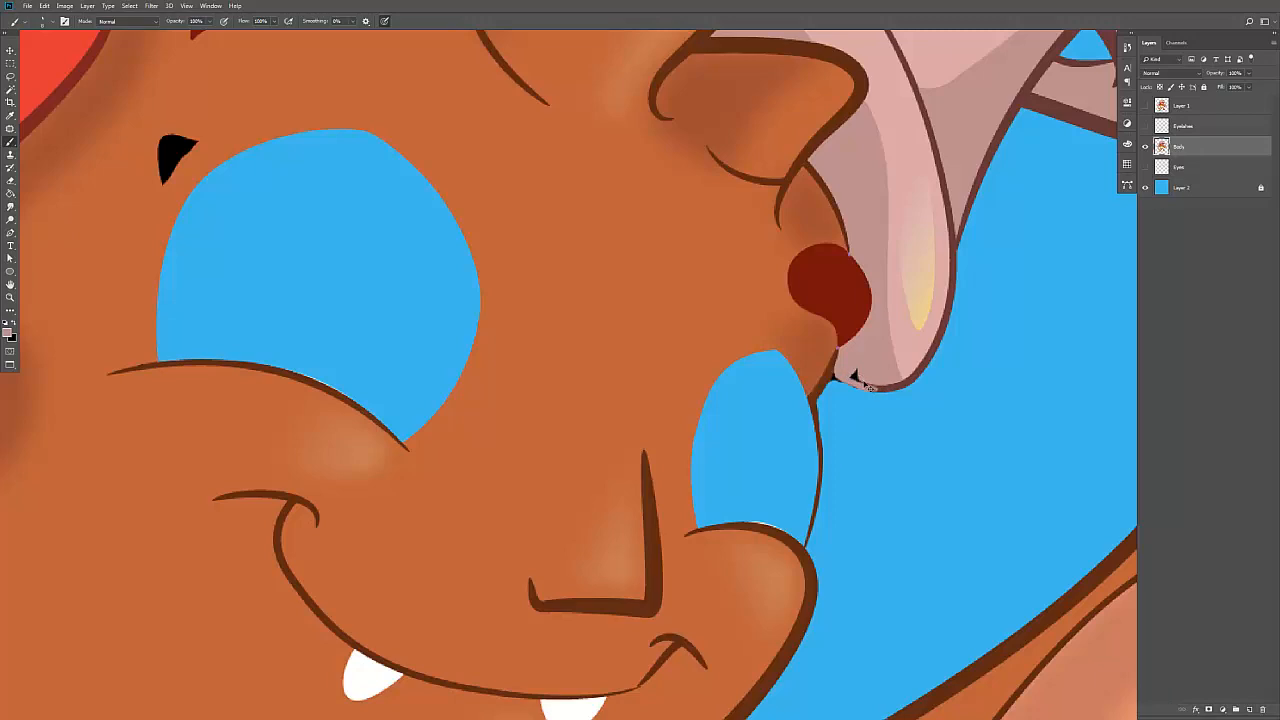
left_click(871, 382, "alt")
left_click_drag(838, 379, 849, 379)
left_click(866, 367, "alt")
Step: Paint over the black lash remnant above the larger eye's outer corner with skin tone sampled beside it
key("z")
left_click_drag(876, 355, 755, 308)
left_click_drag(644, 280, 715, 280)
key("b")
left_click(568, 297, "alt")
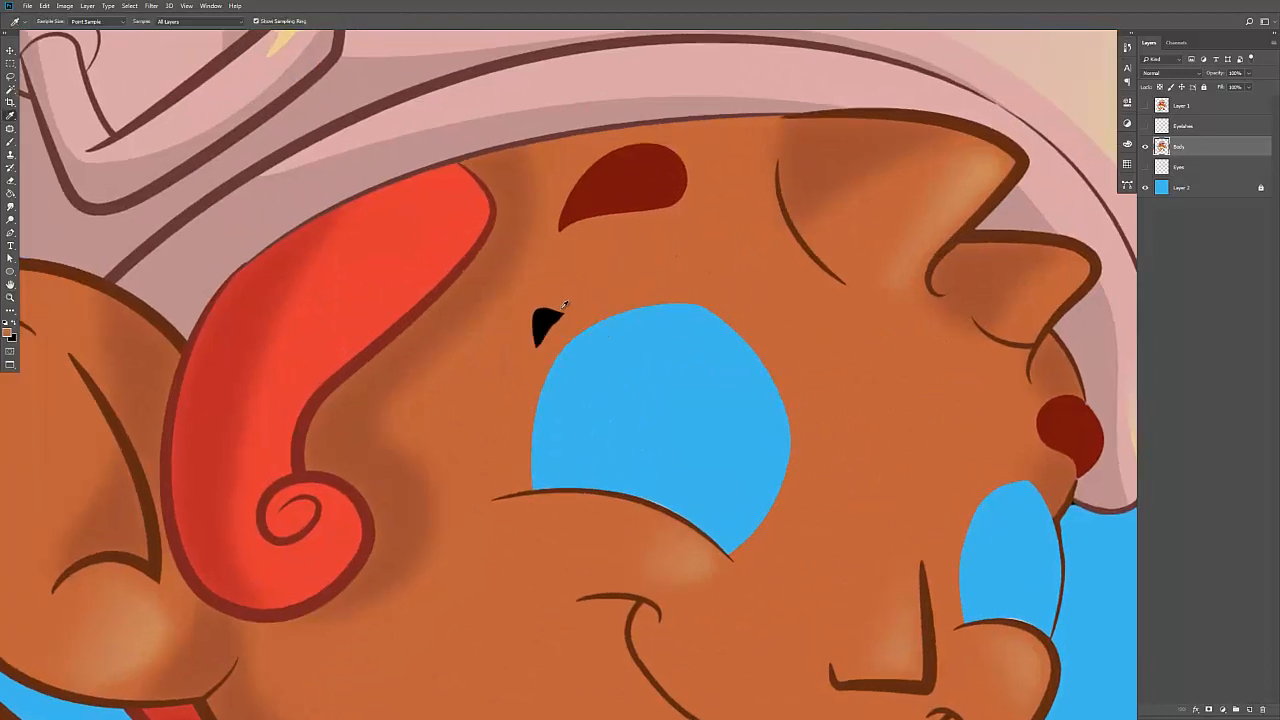
mouse_move(548, 318)
left_mouse_down()
mouse_move(538, 328)
mouse_move(552, 305)
mouse_move(603, 303)
mouse_move(590, 308)
mouse_move(635, 336)
mouse_move(669, 410)
left_mouse_up()
Step: Turn on the Eyelashes layer and check the Eyes layer in place before hiding it again
key("x")
key("z")
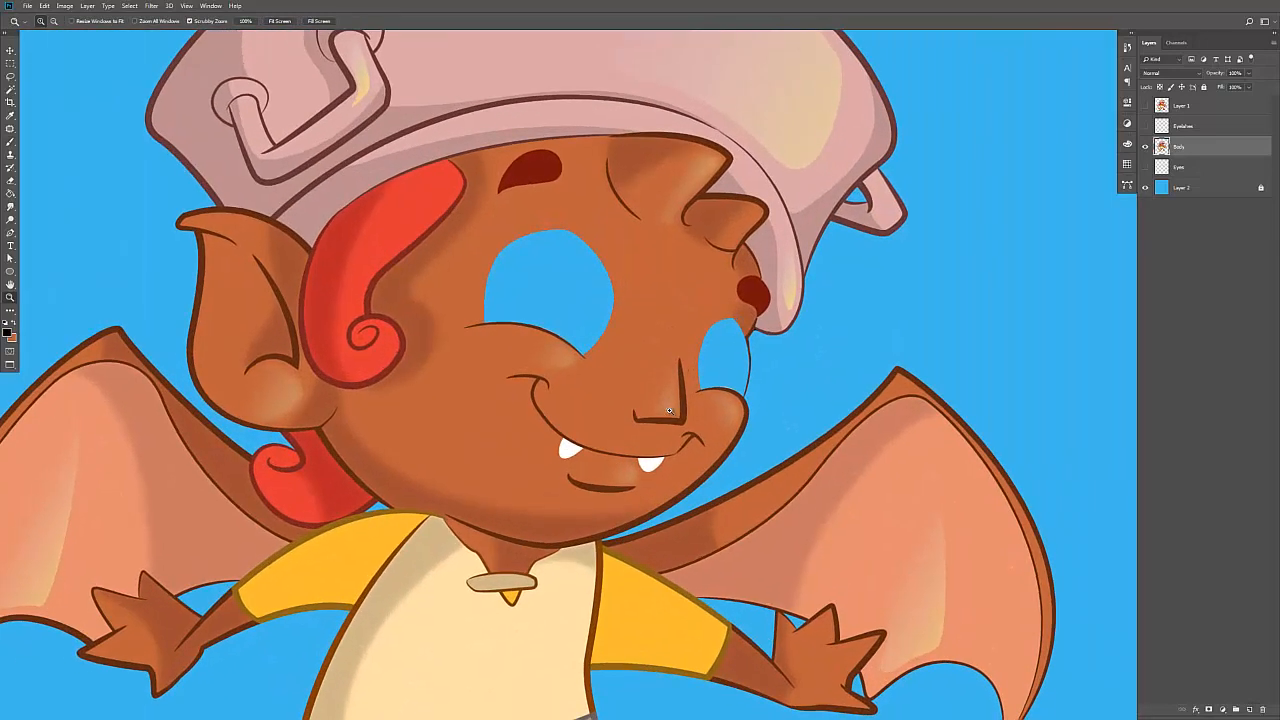
left_click(1146, 167)
left_click(1185, 166)
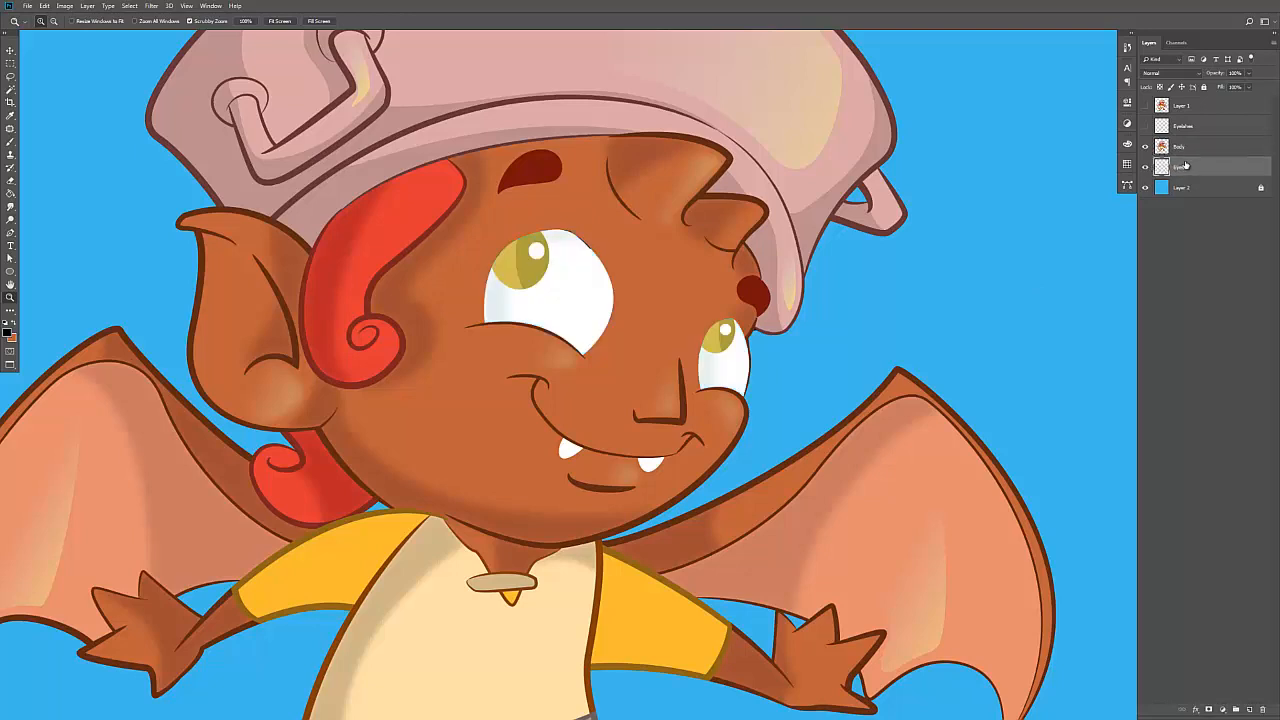
left_click(1145, 126)
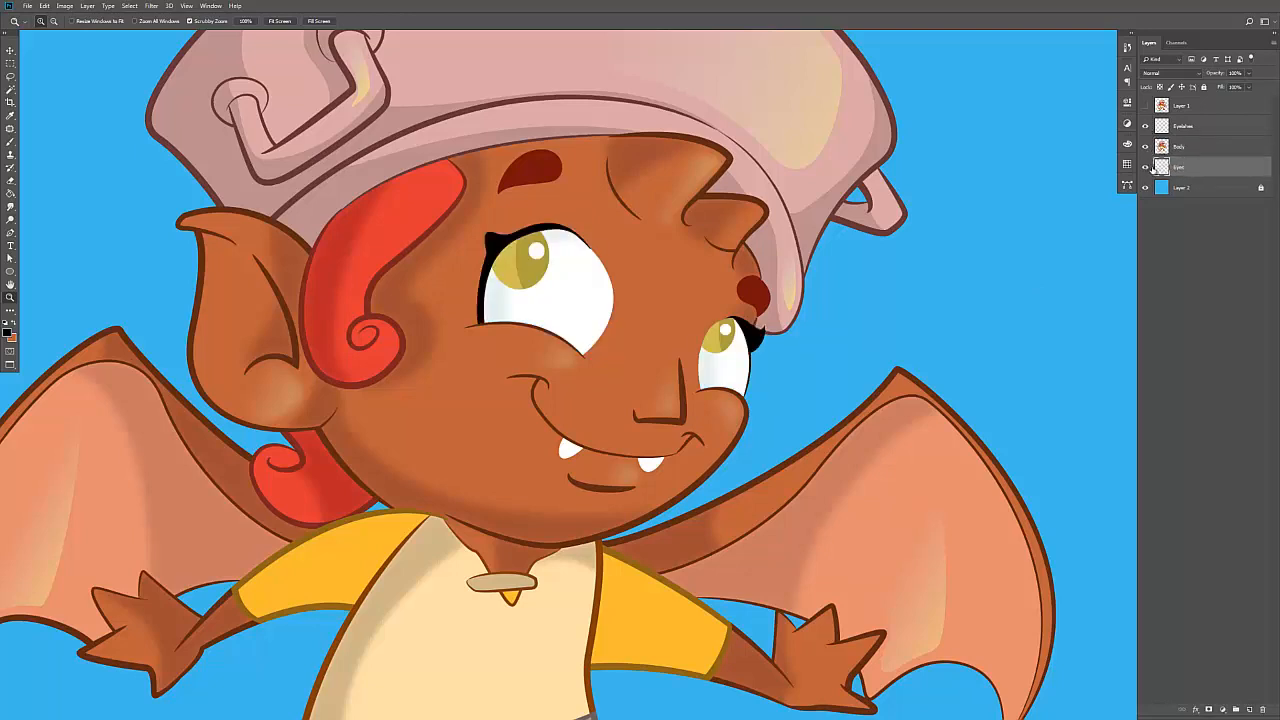
left_click(1146, 167)
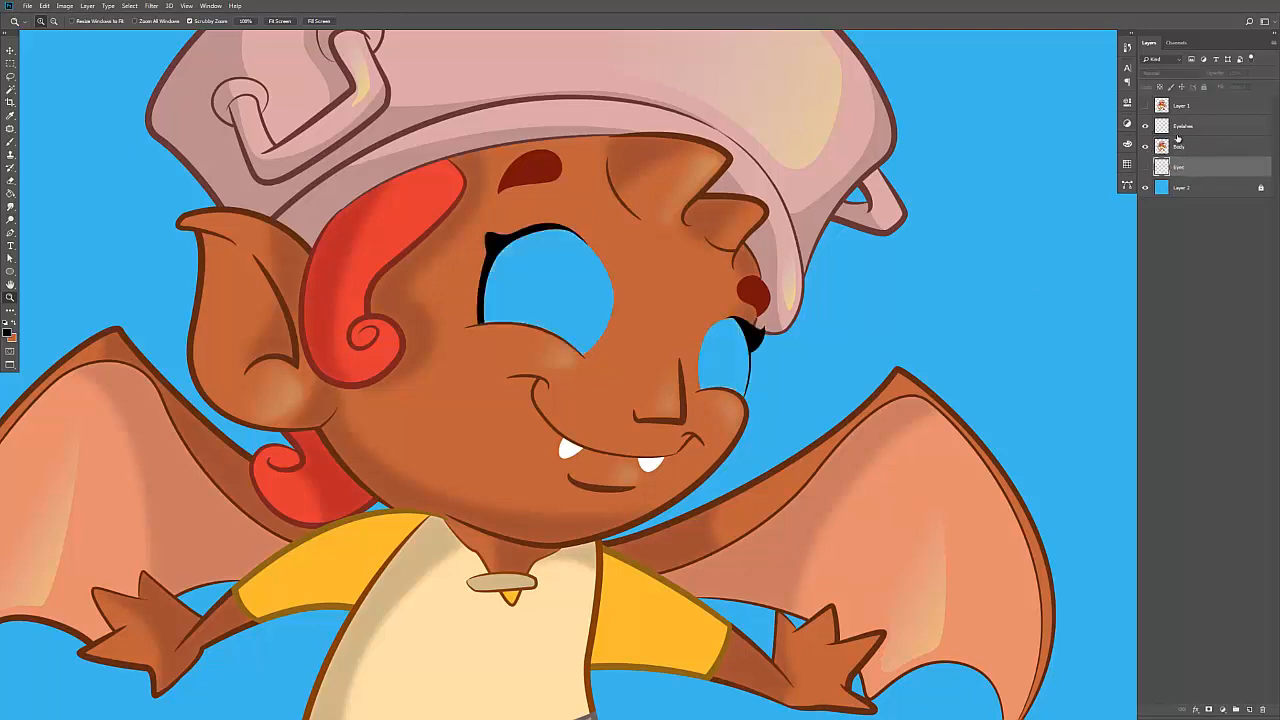
Step: Lock the Eyelashes layer's transparent pixels and paint the lashes of both eyes solid black
left_click(1190, 124)
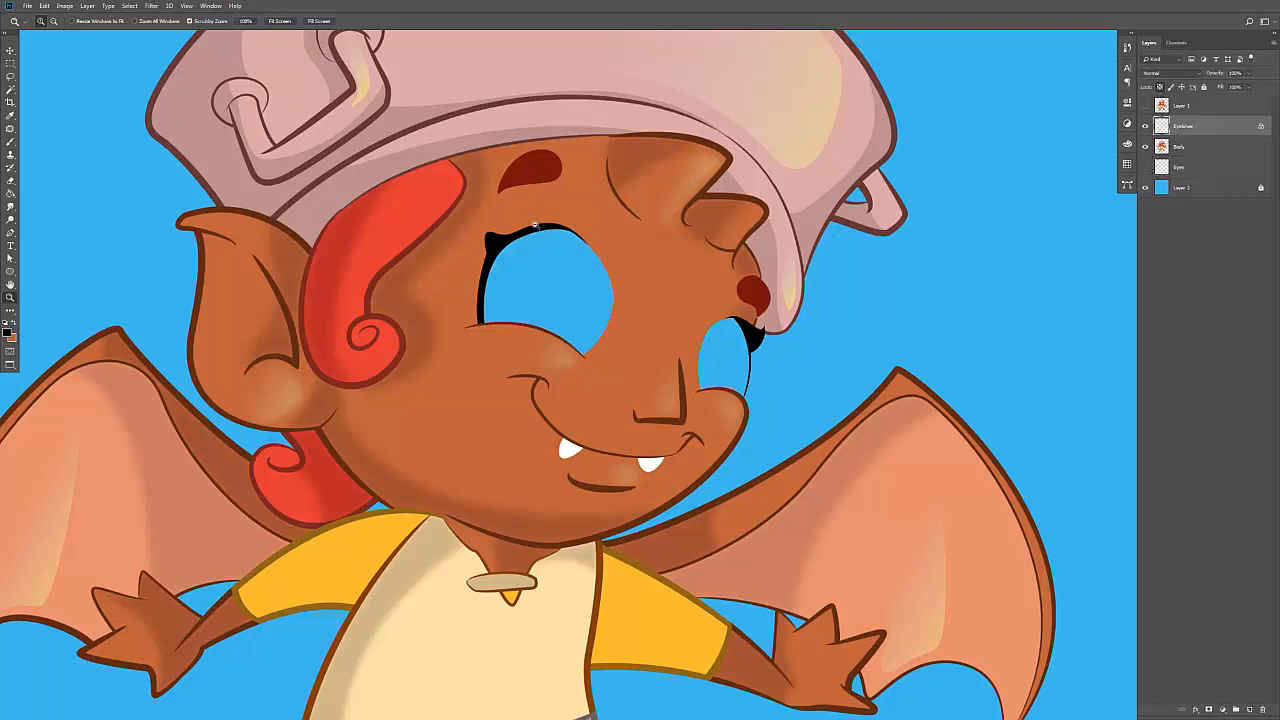
left_click_drag(535, 226, 572, 236)
key("i")
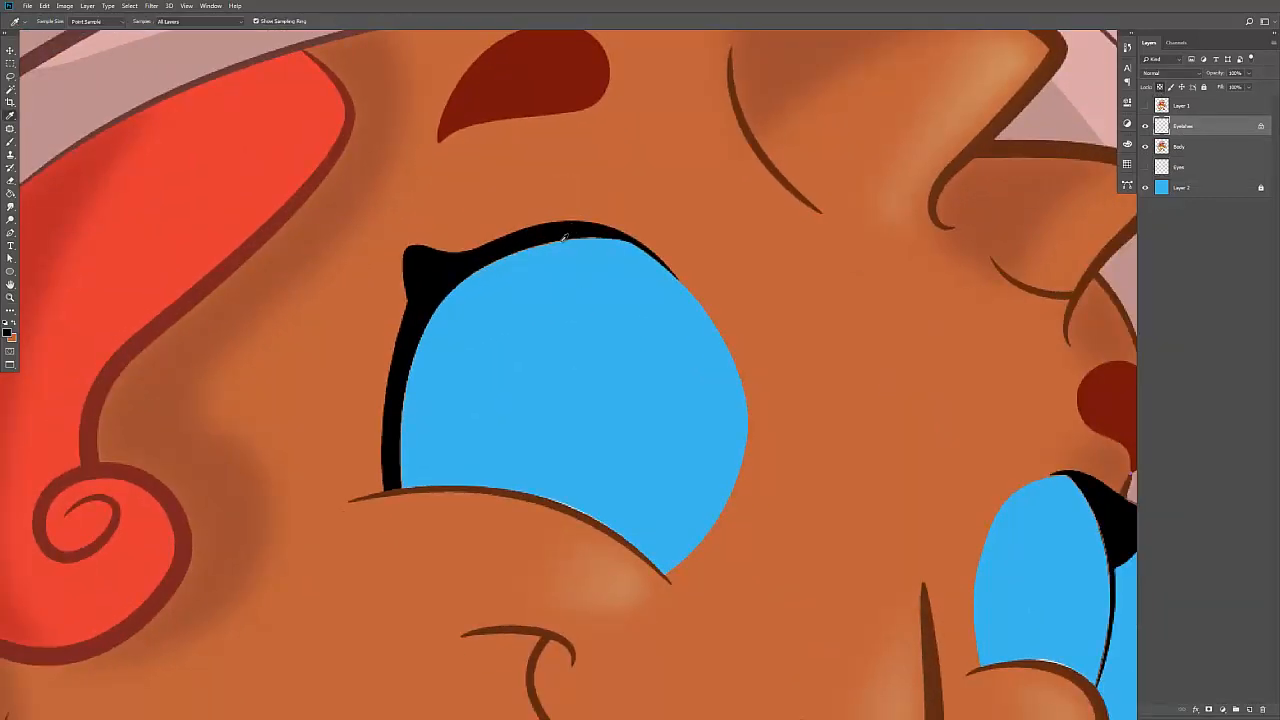
key("b")
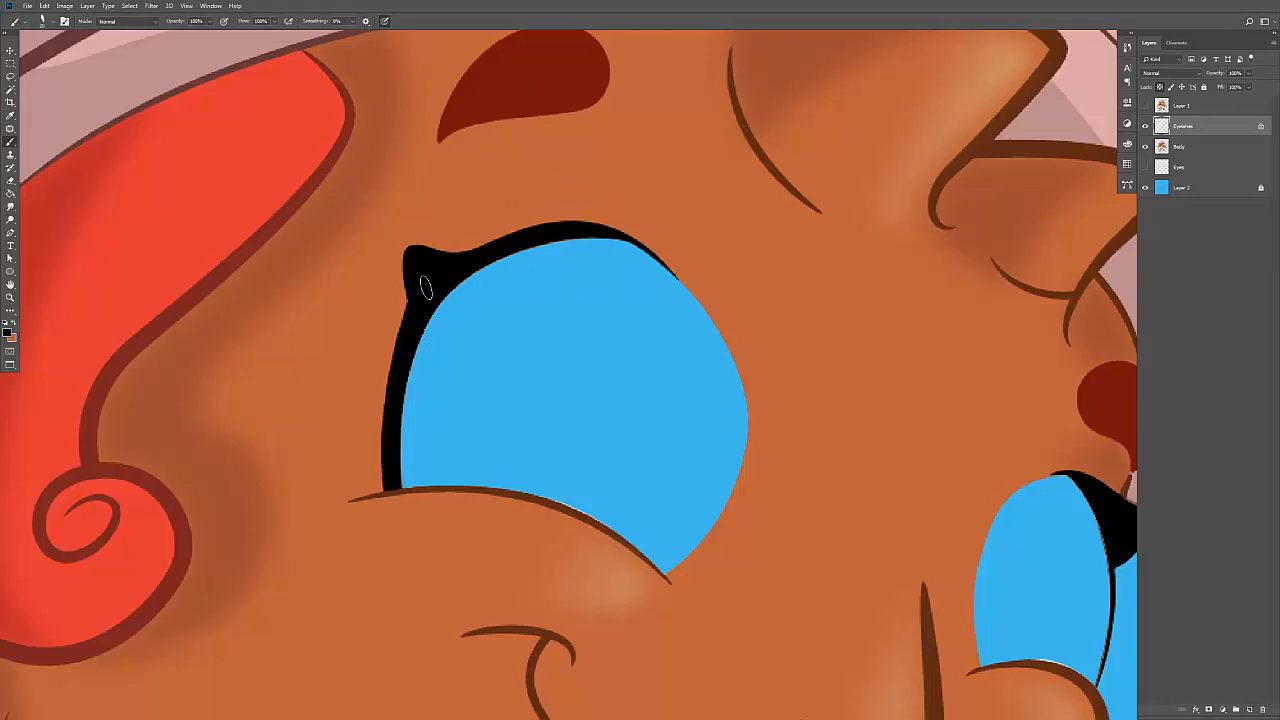
left_click_drag(842, 330, 575, 250)
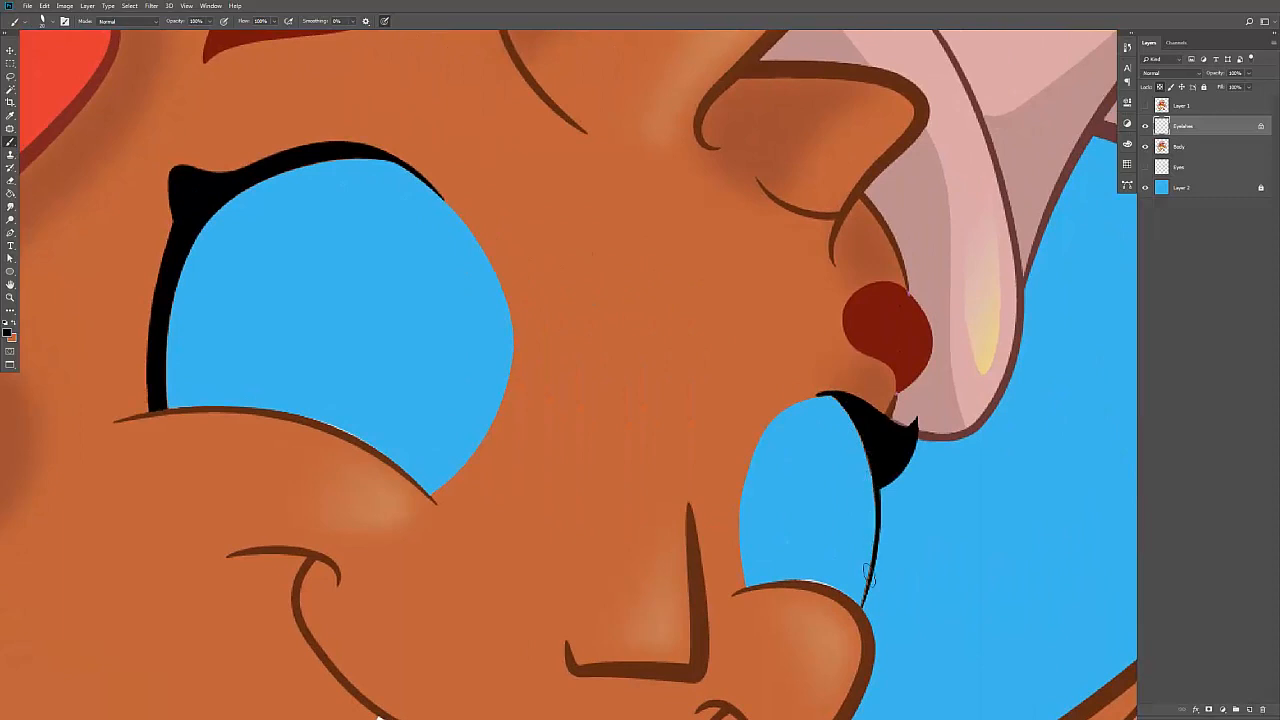
Step: Add a new layer named "white" directly above the Eyes layer
key("z")
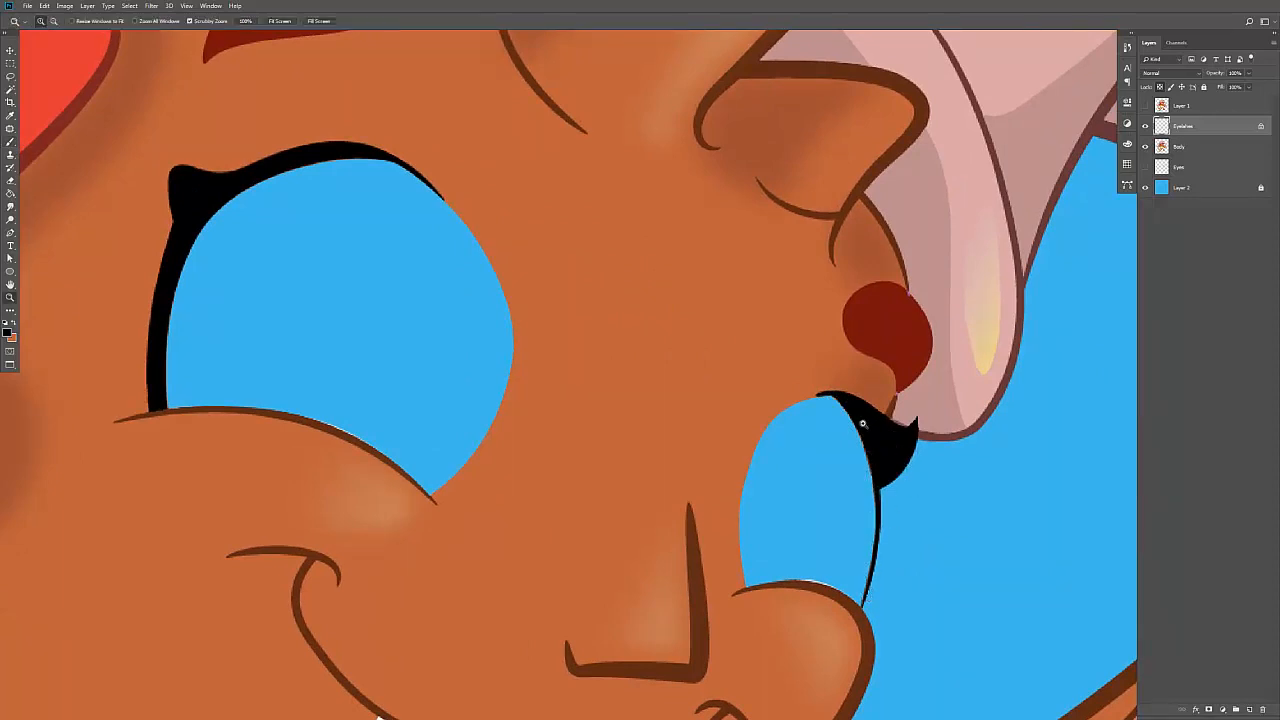
left_click_drag(863, 423, 822, 393)
left_click(1180, 167)
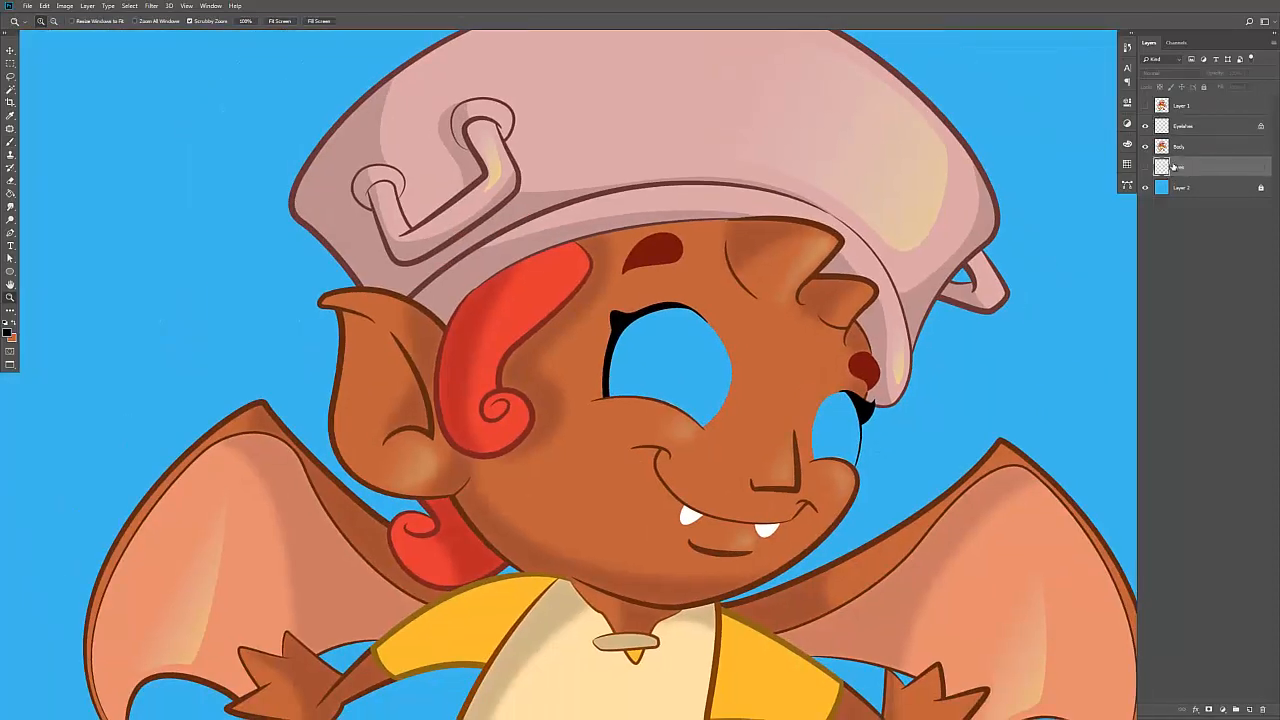
key("ctrl+shift+n")
type("white")
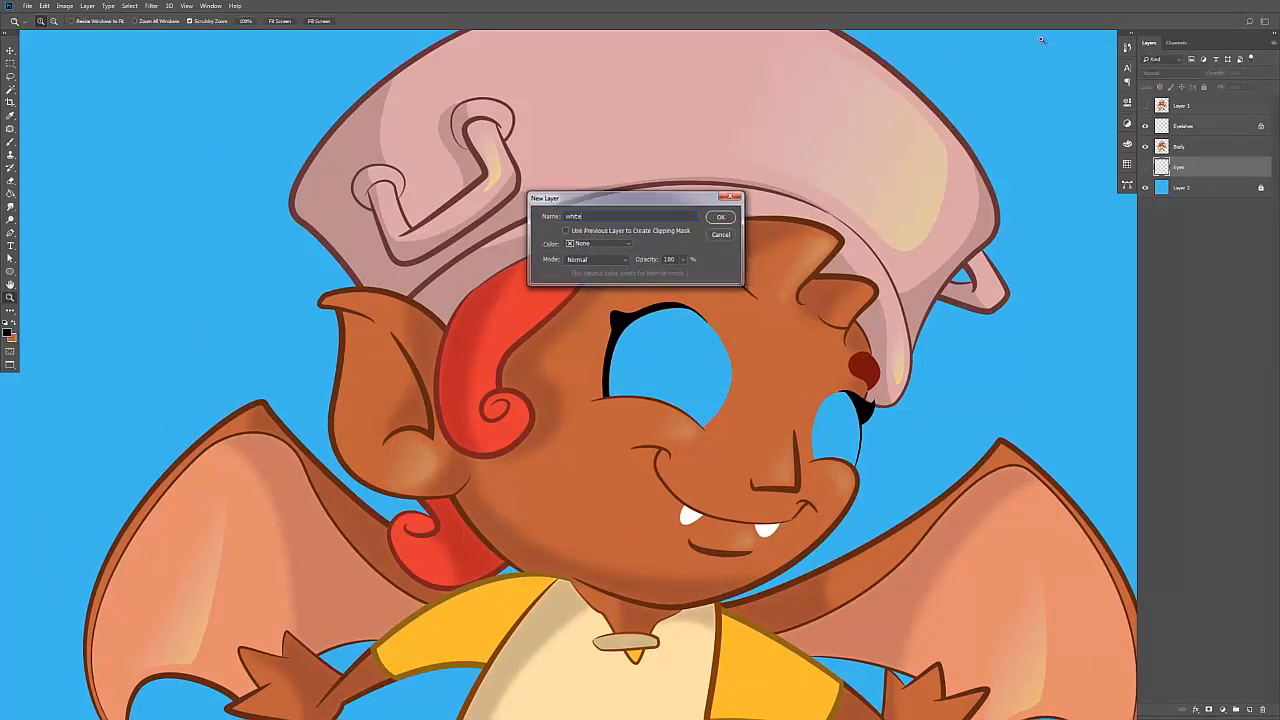
key("Return")
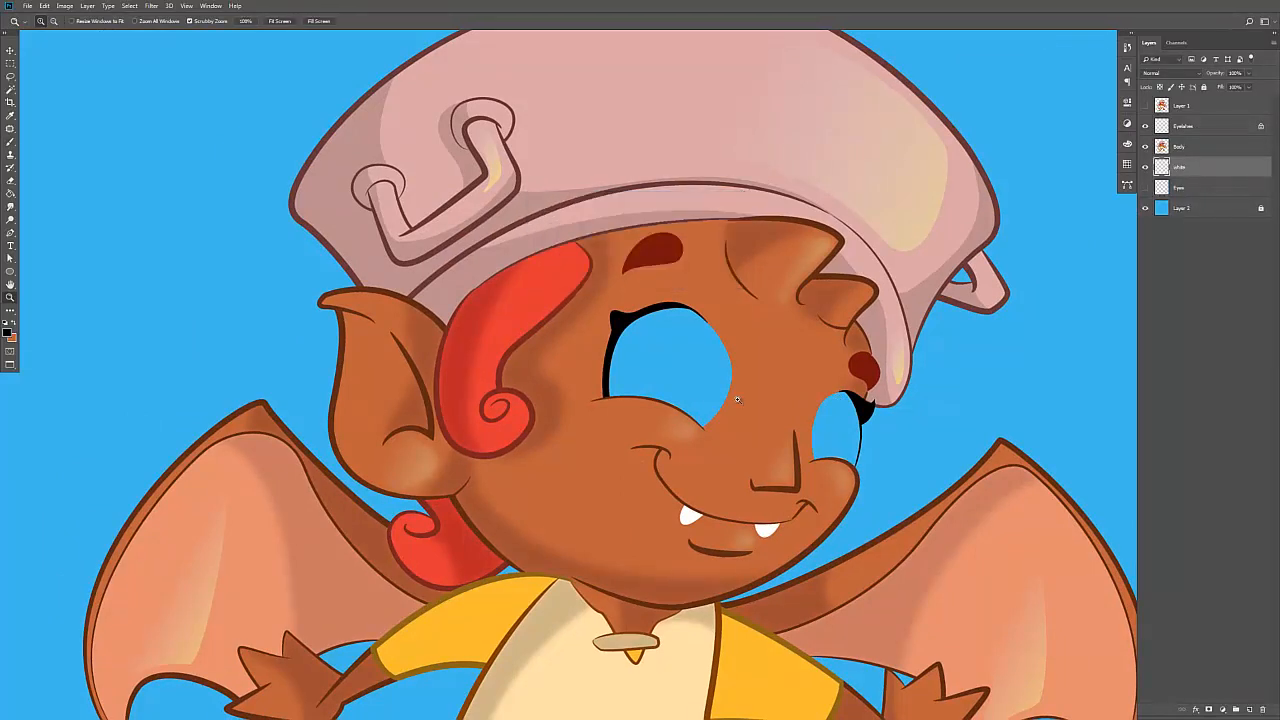
Step: Draw a closed Pen path around both eye openings, following the face contour along the smaller eye's outer edge
left_click(729, 408)
key("p")
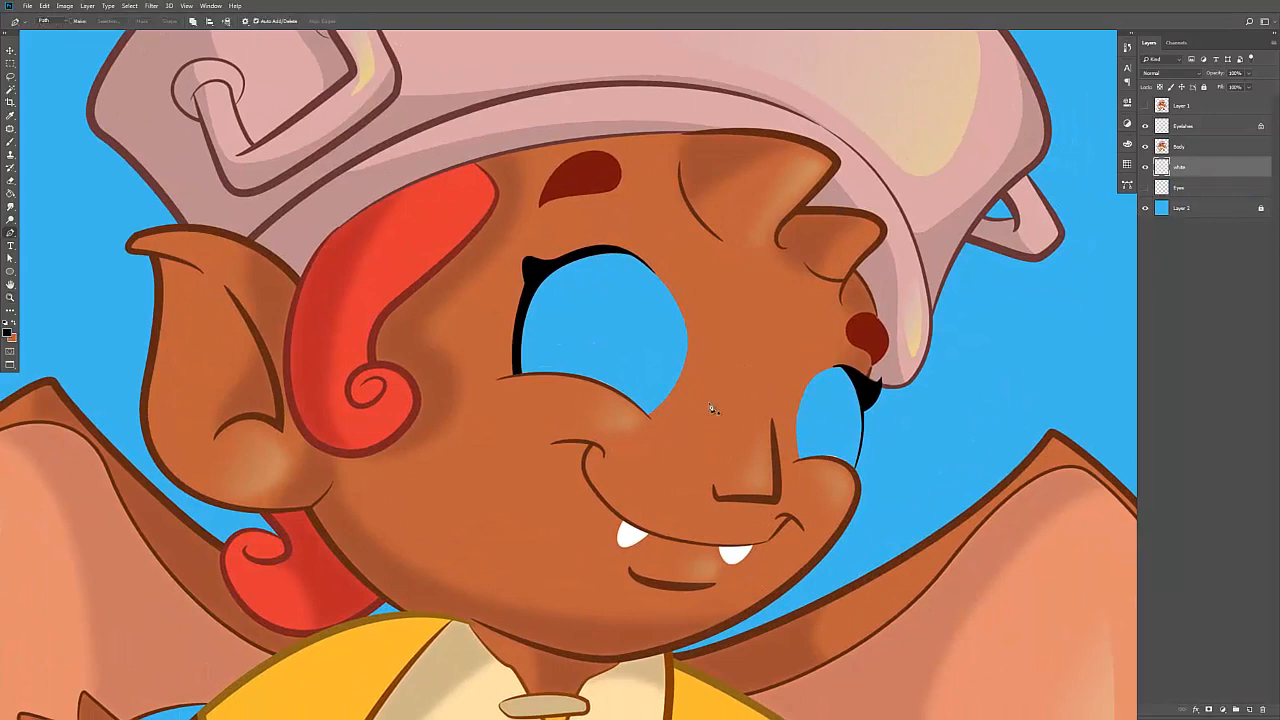
left_click_drag(616, 218, 647, 222)
key("z")
left_click(858, 474)
key("p")
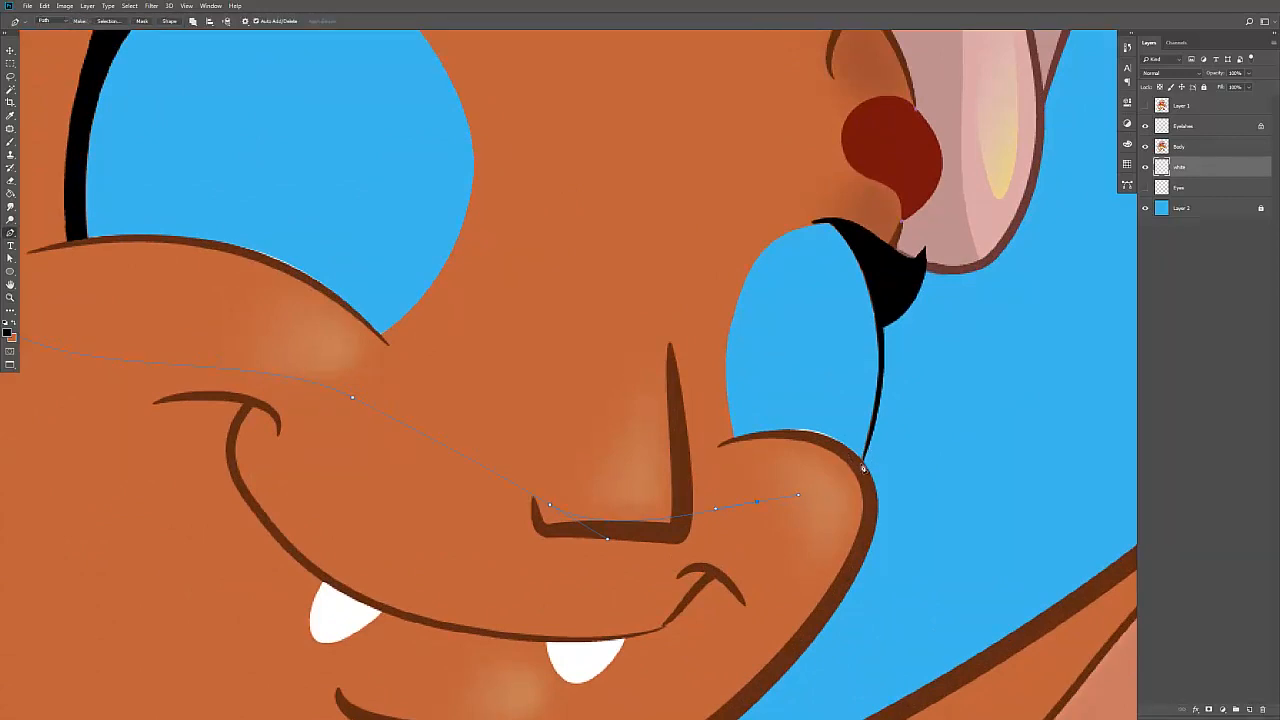
left_click(863, 462)
left_click(873, 228)
left_click_drag(873, 228, 871, 225)
left_click_drag(733, 115, 678, 311)
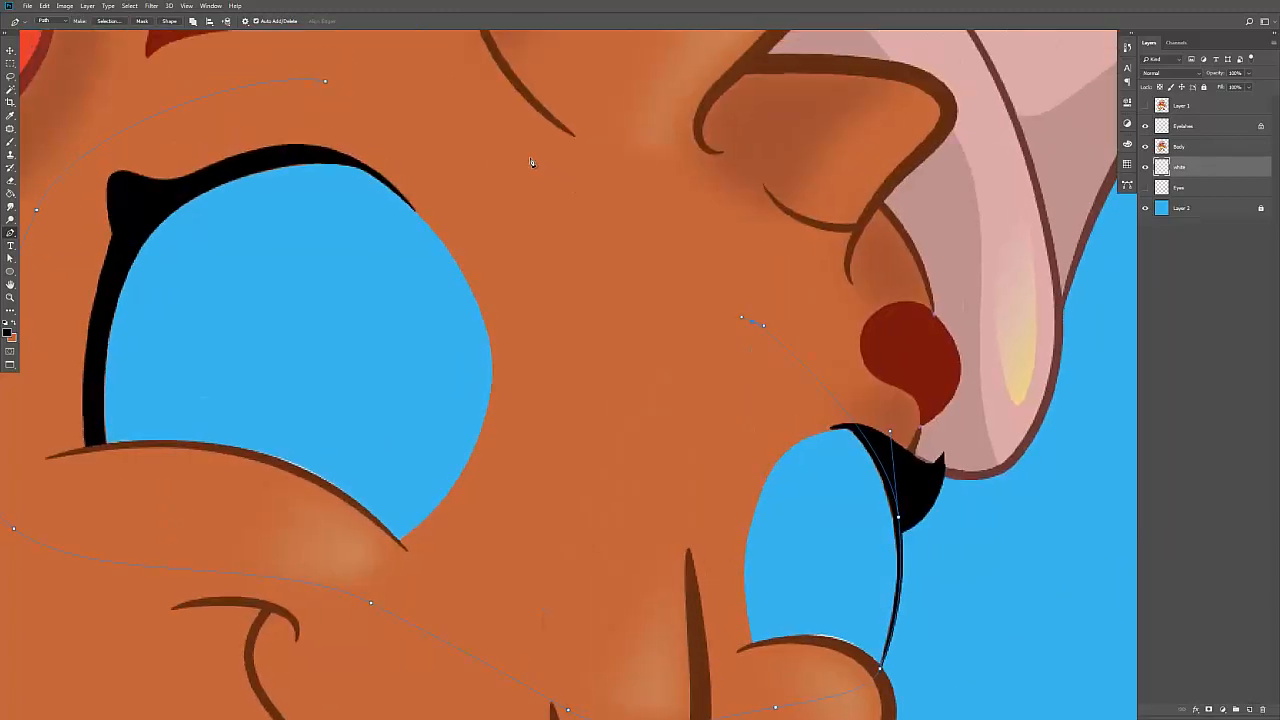
left_click_drag(531, 162, 502, 118)
Step: Set the foreground colour to the white sampled from the larger eye on the temporarily shown Eyes layer
left_click(5, 324)
key("x")
left_click(1146, 187)
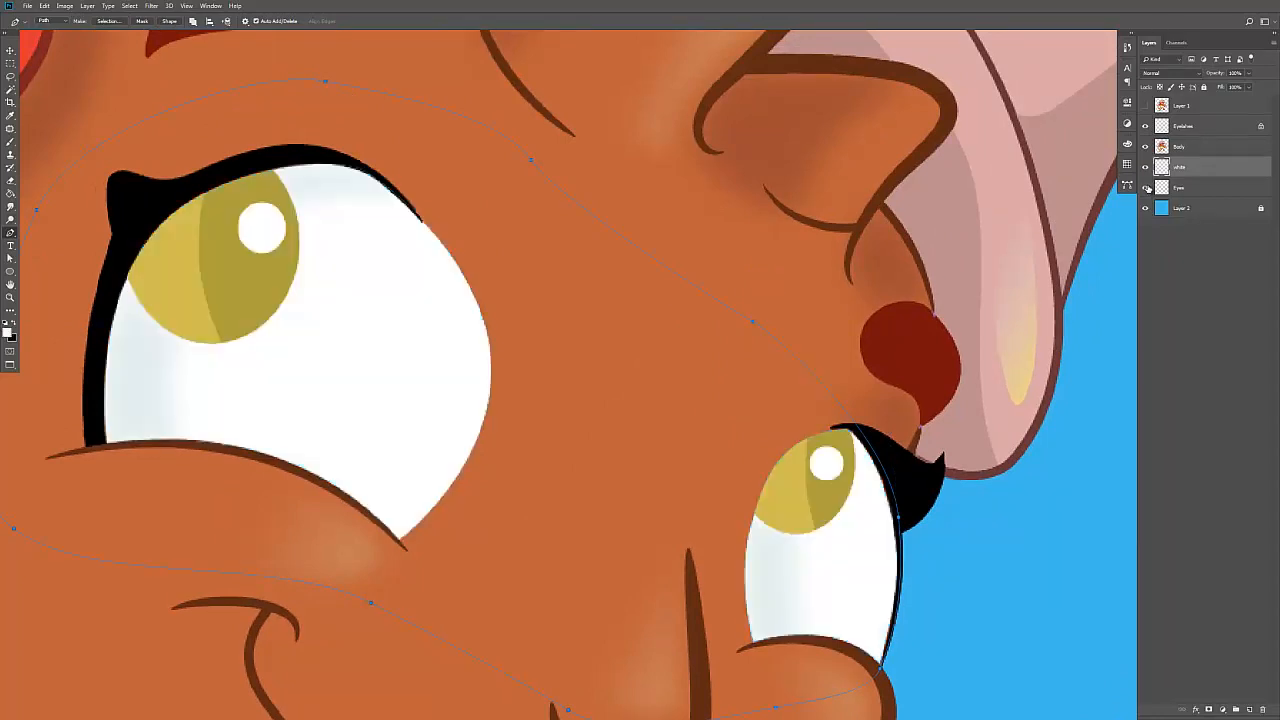
key("i")
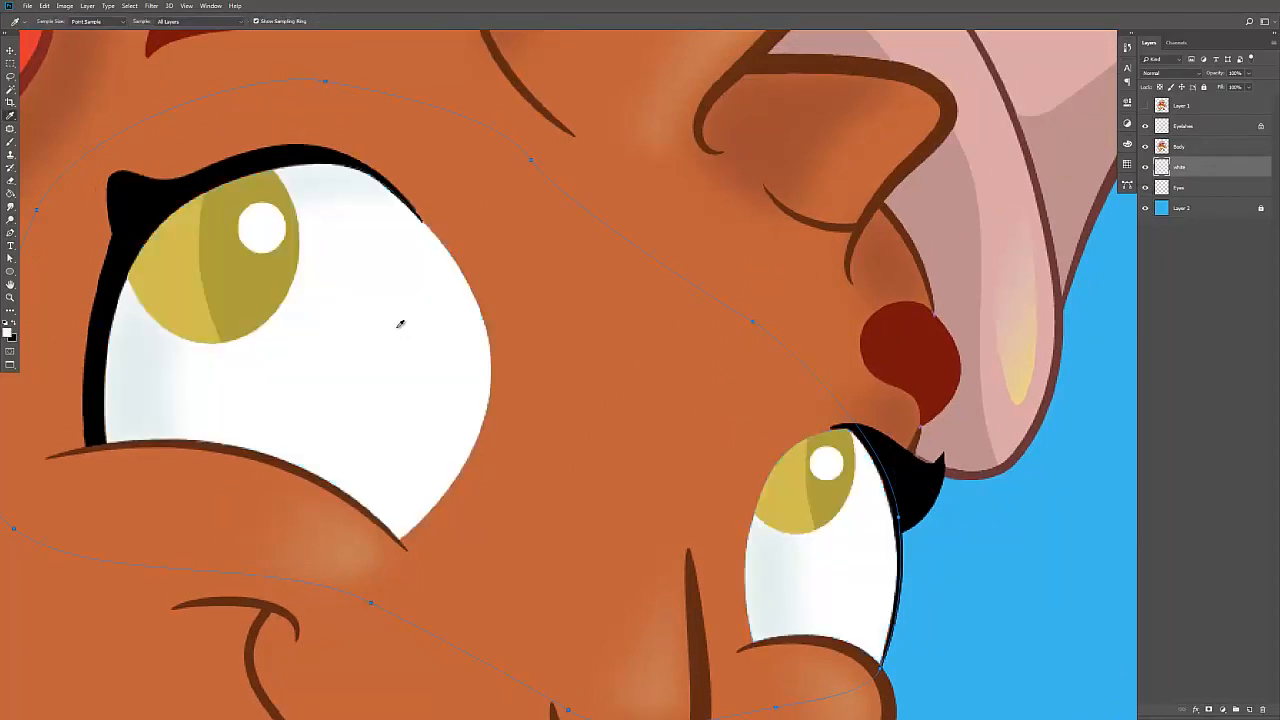
left_click(400, 323)
Step: Fill the path on the white layer with the foreground colour at 100% opacity and check the shape without the layers above it
key("p")
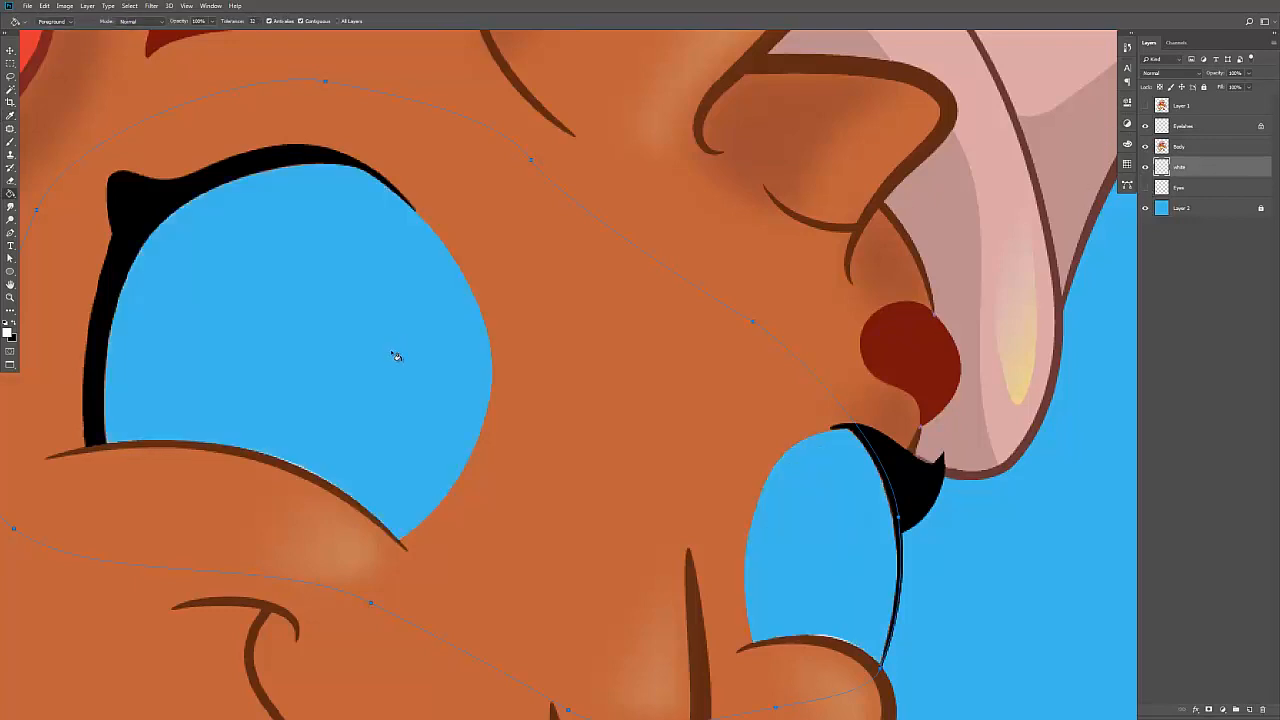
right_click(394, 334)
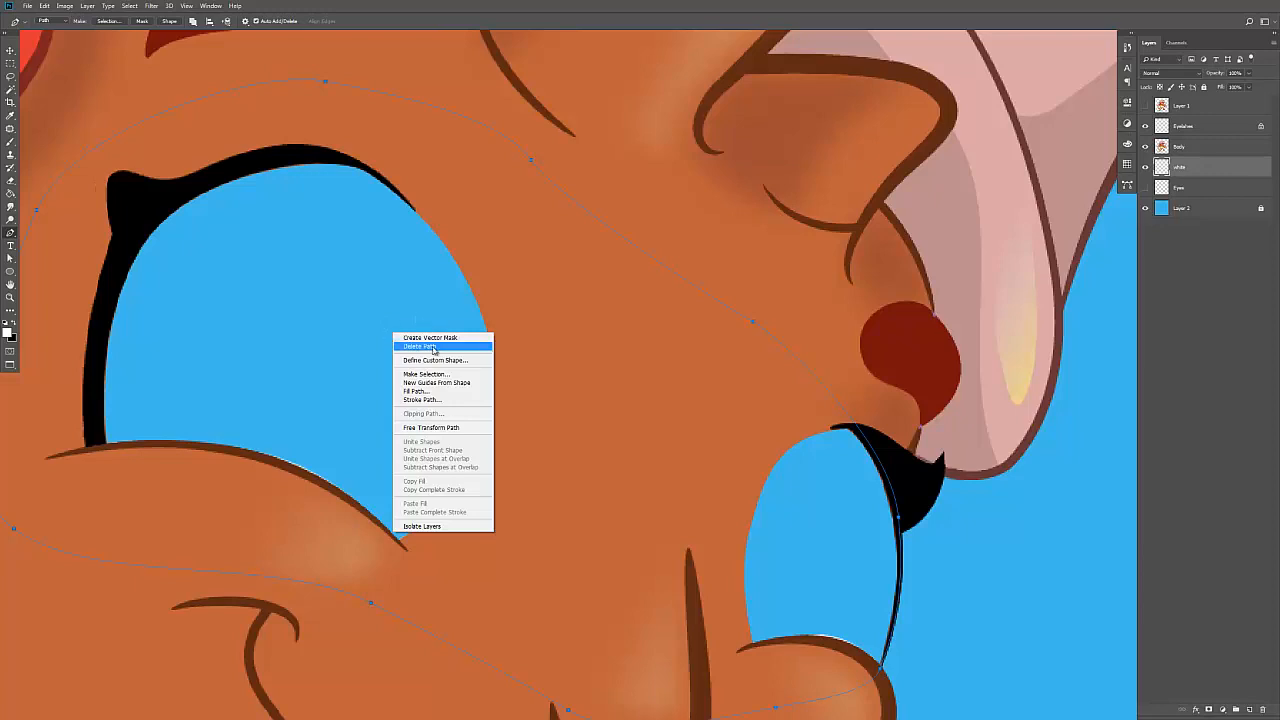
left_click(427, 390)
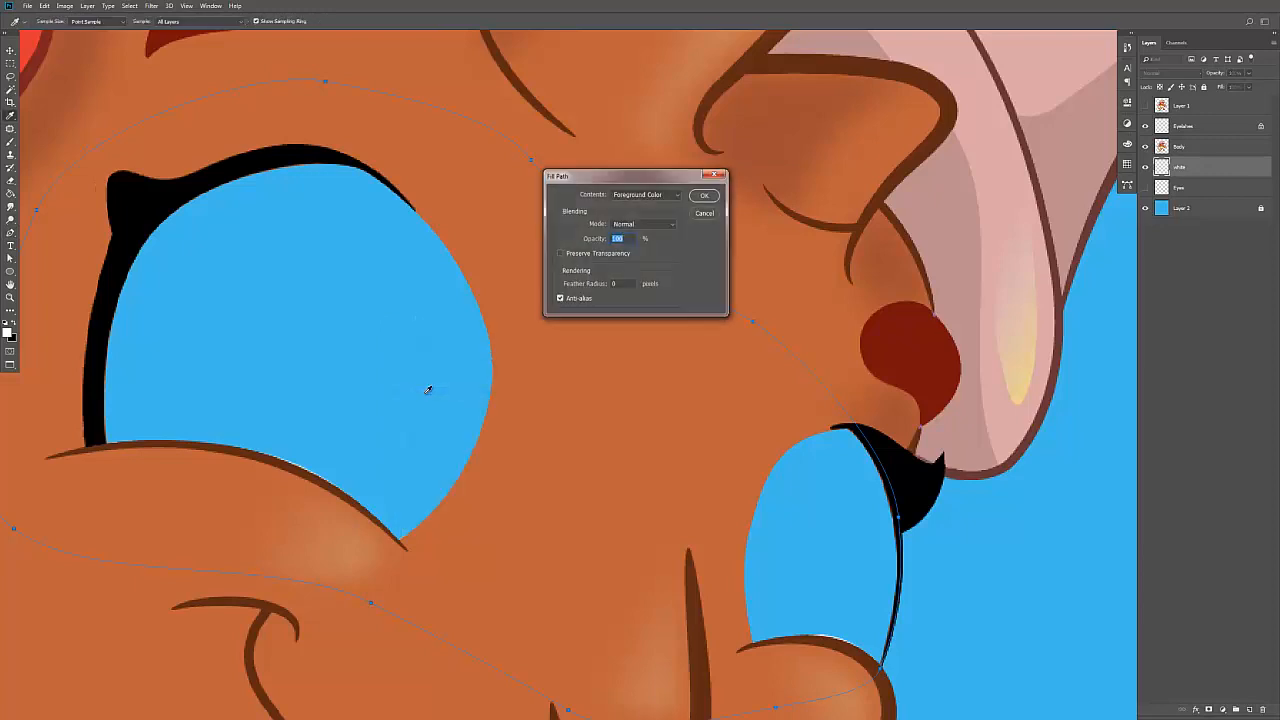
key("z")
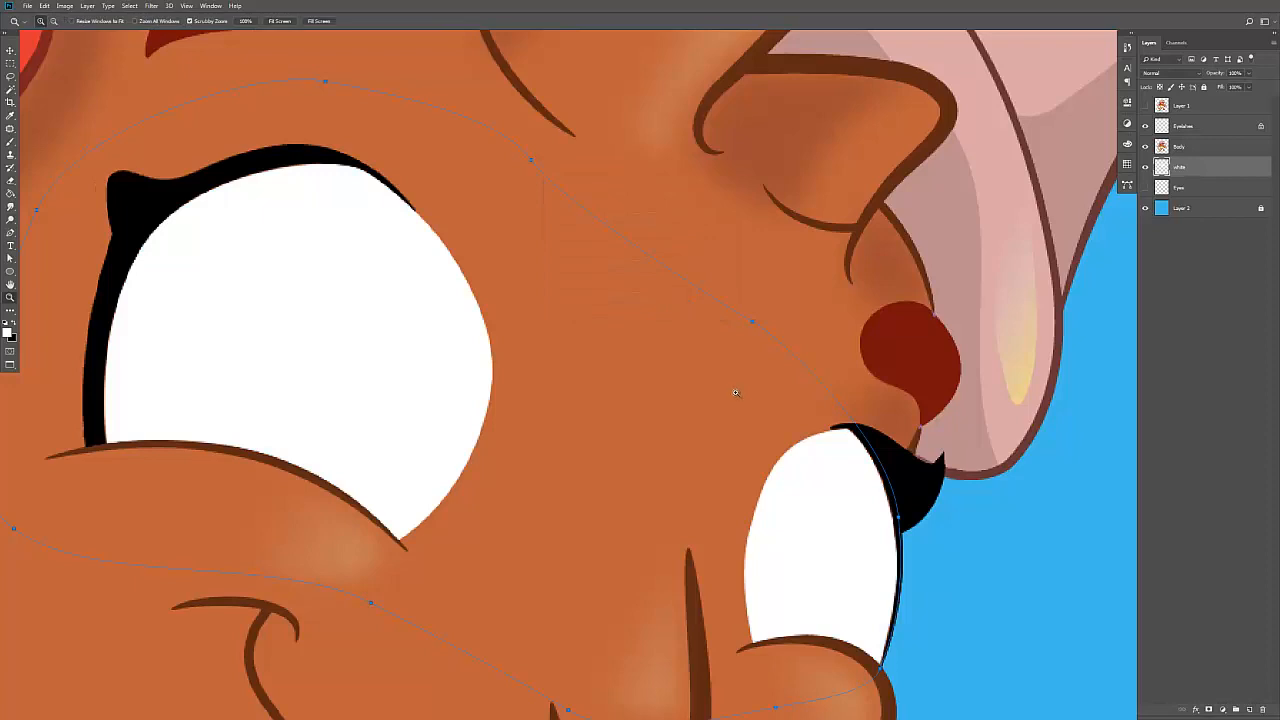
left_click(762, 396, "alt")
key("Return")
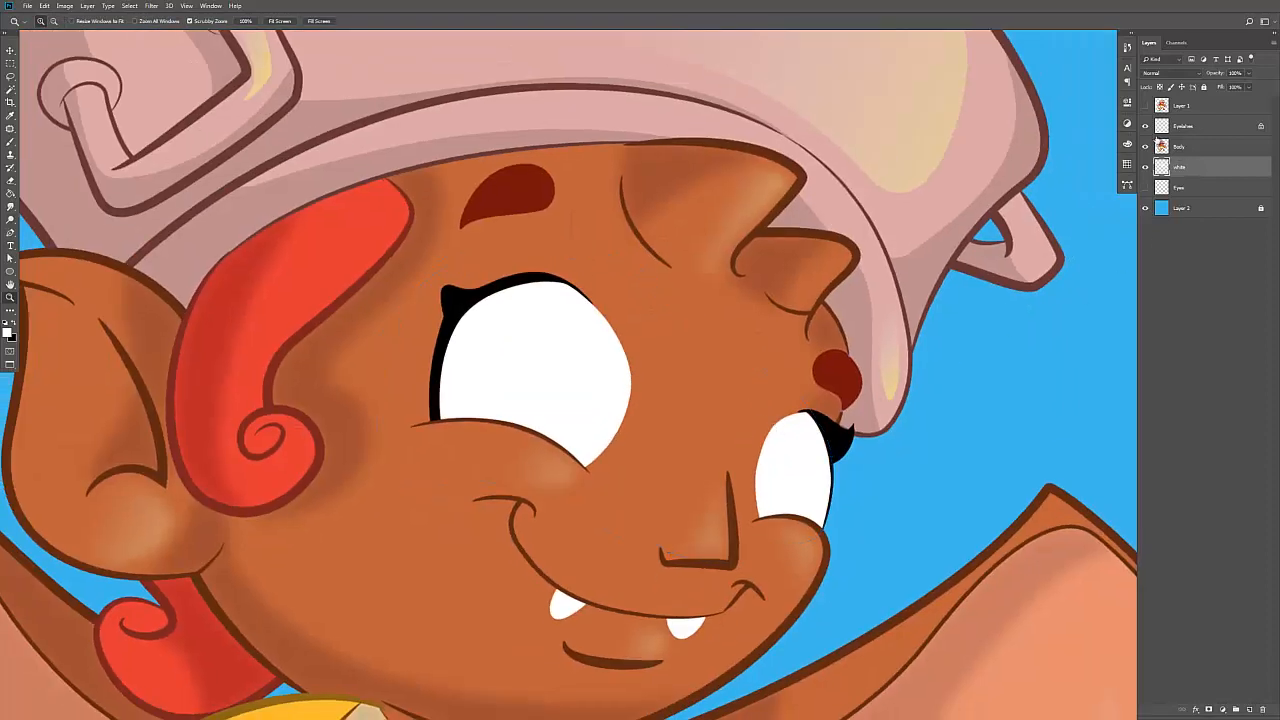
left_click(1145, 146)
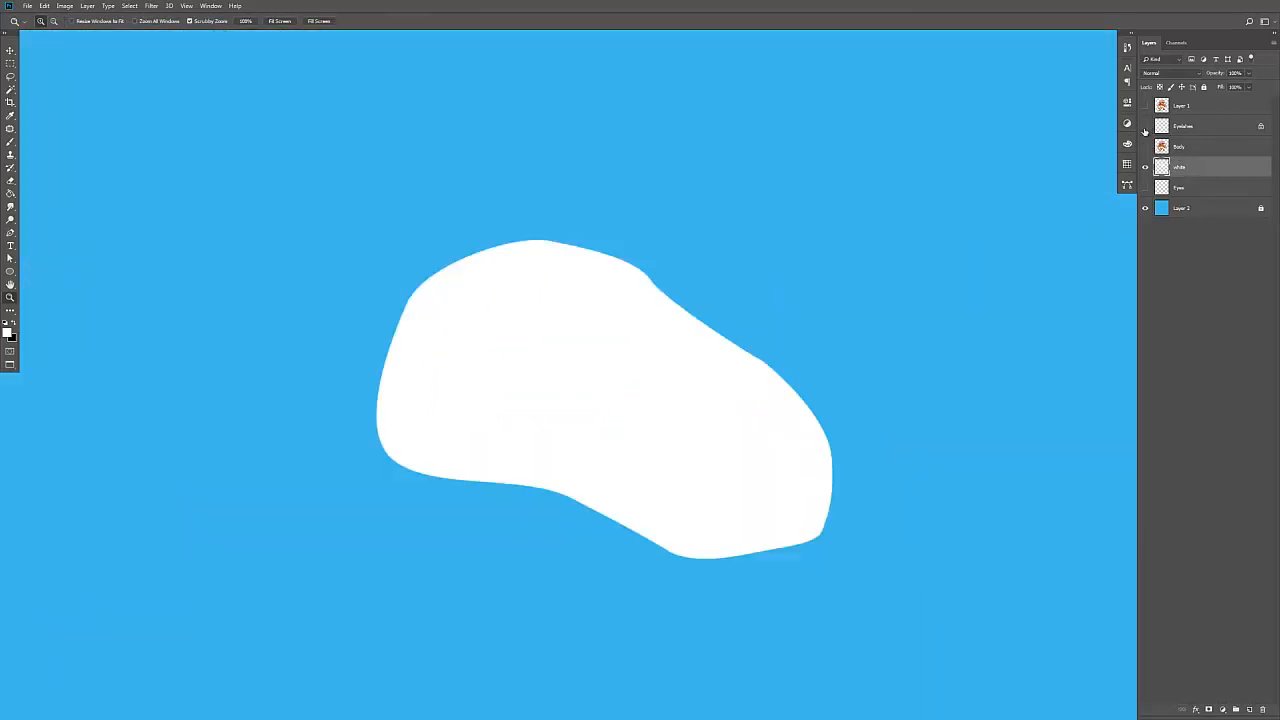
left_click_drag(1145, 131, 1163, 150)
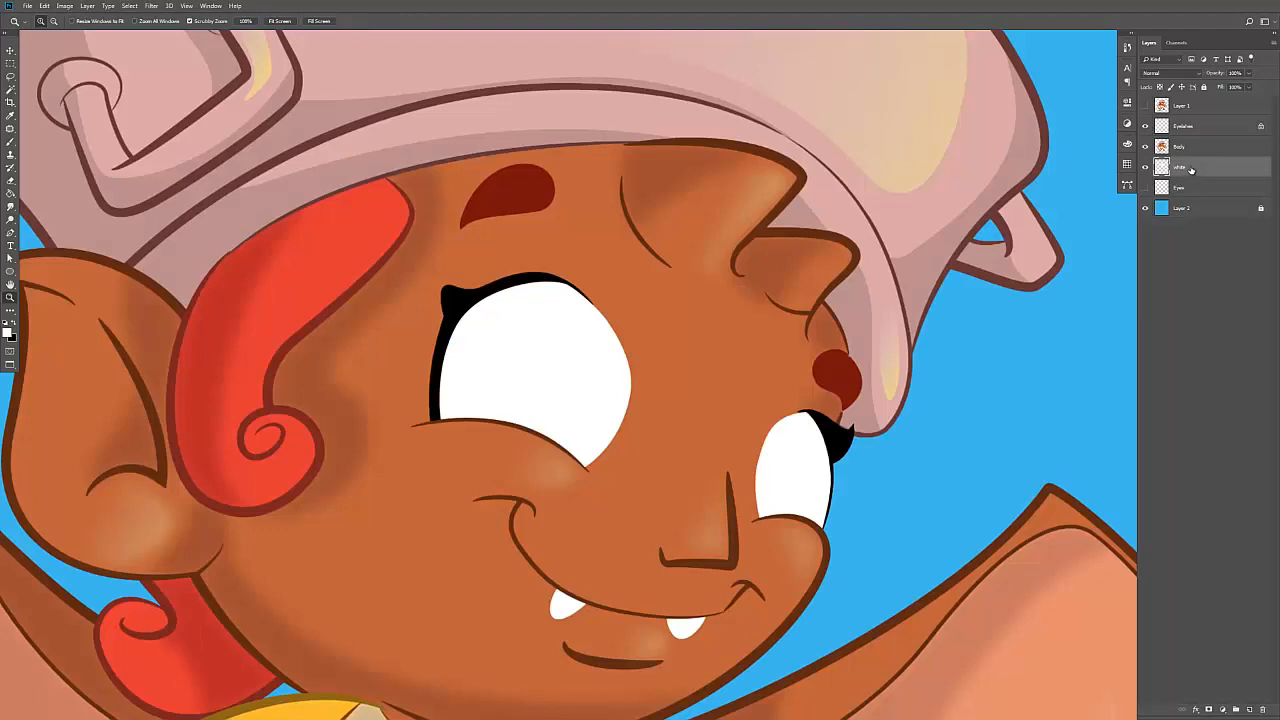
Step: Lock the Body layer's transparent pixels and paint the pale fringe along the smaller eye's lower edge dark brown, with the white layer hidden
left_click_drag(786, 514, 846, 508)
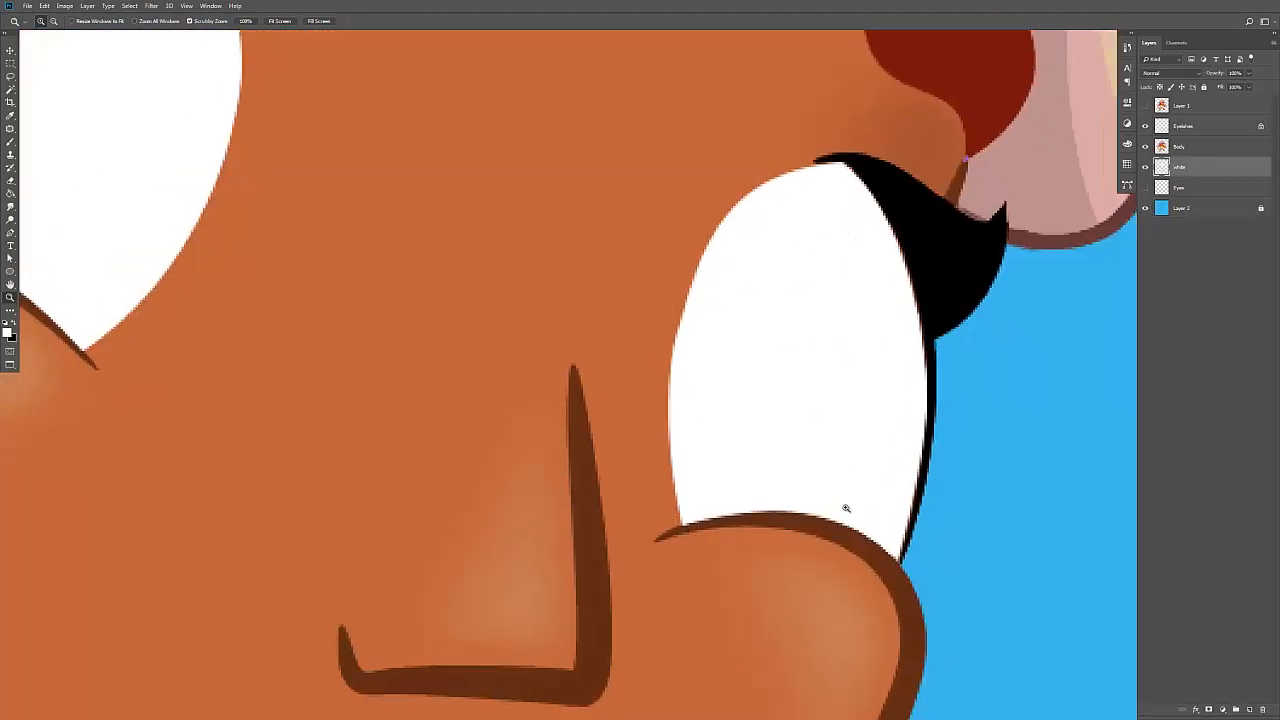
left_click(1145, 166)
left_click(1184, 148)
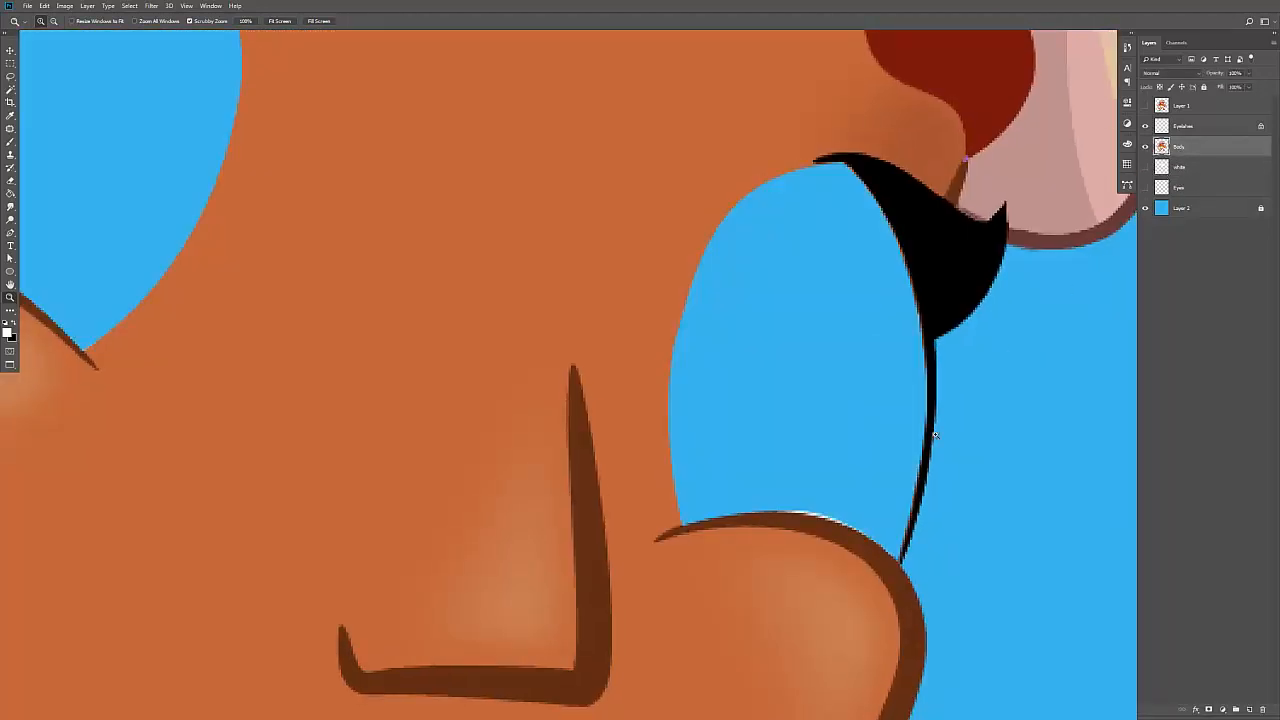
left_click(1161, 88)
key("b")
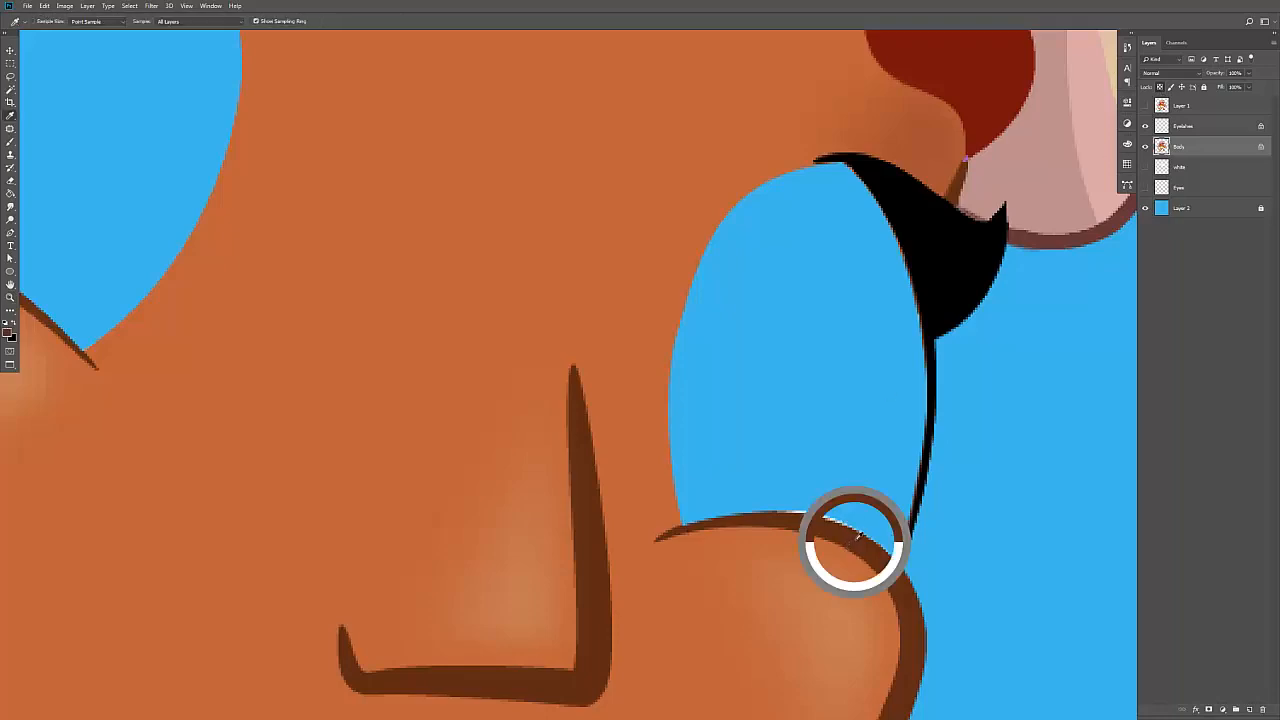
left_click_drag(800, 499, 861, 521)
Step: Show the white layer again and move the Eyes layer above it in the layer stack
key("z")
left_click_drag(834, 445, 778, 447)
left_click(1145, 168)
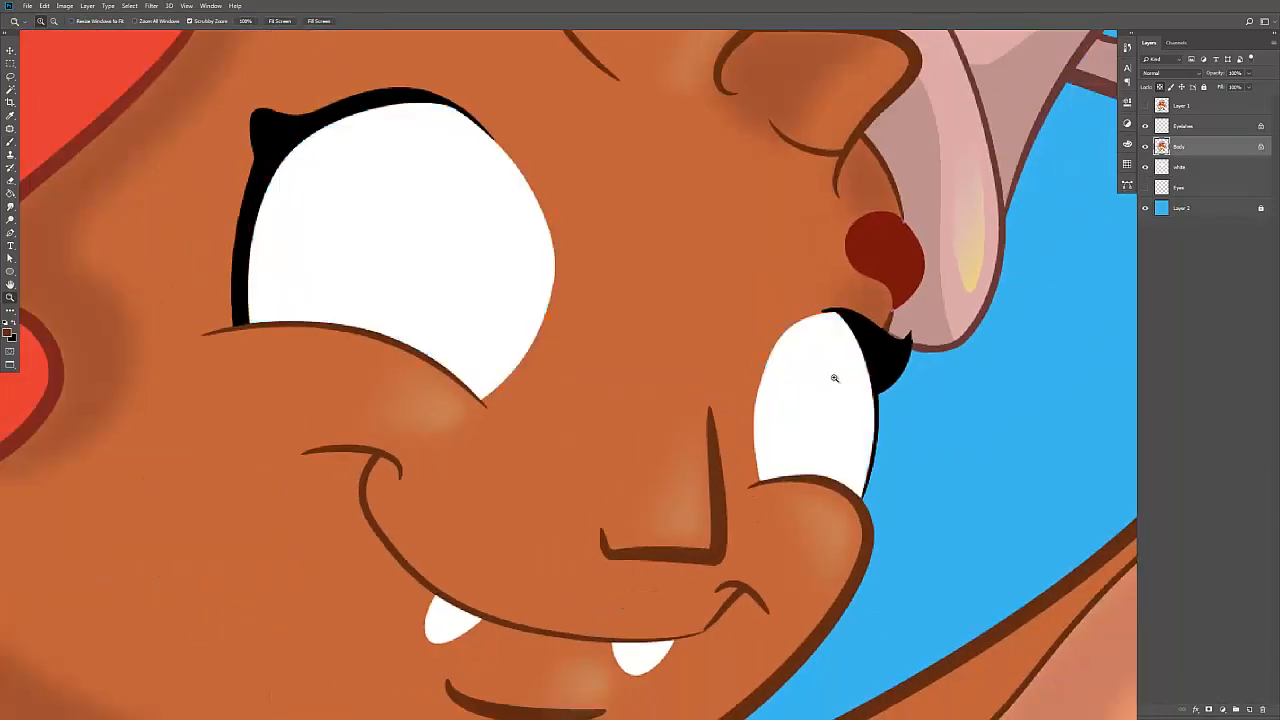
left_click_drag(847, 380, 837, 372)
left_click_drag(1186, 187, 1180, 168)
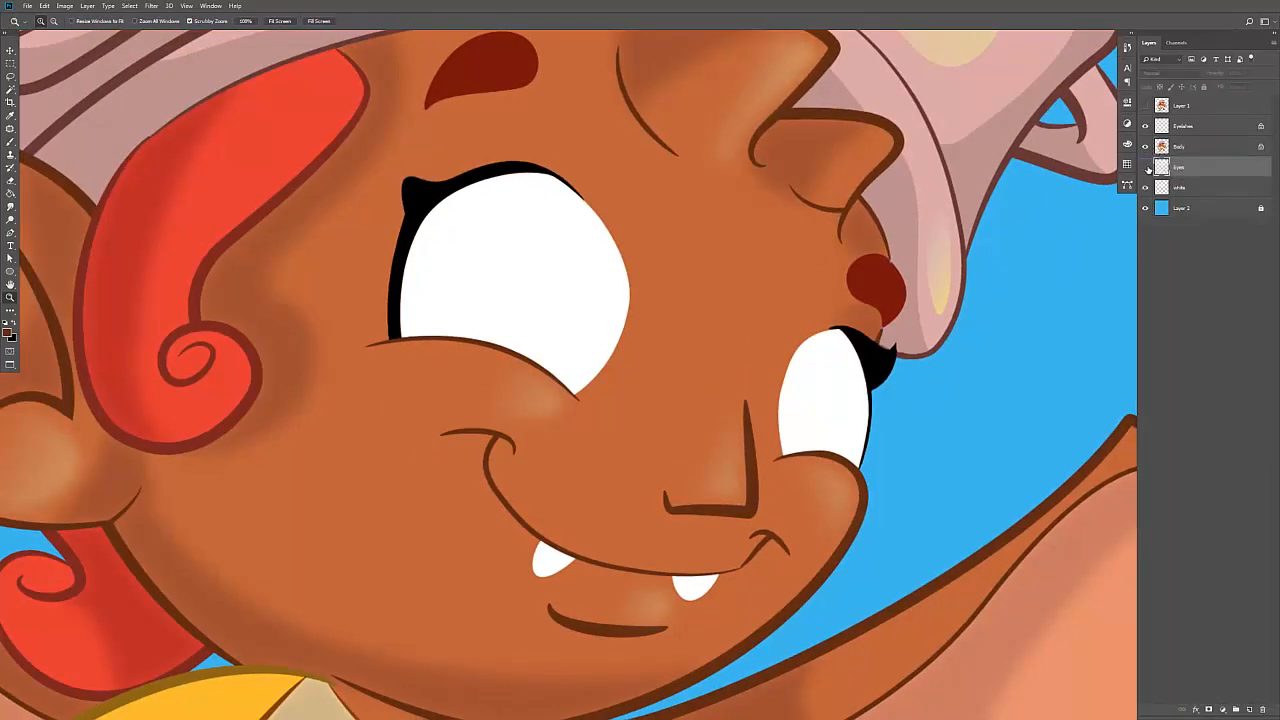
Step: Show the Eyes layer and set the foreground colour to the lighter yellow sampled from the larger eye's iris
left_click(1145, 166)
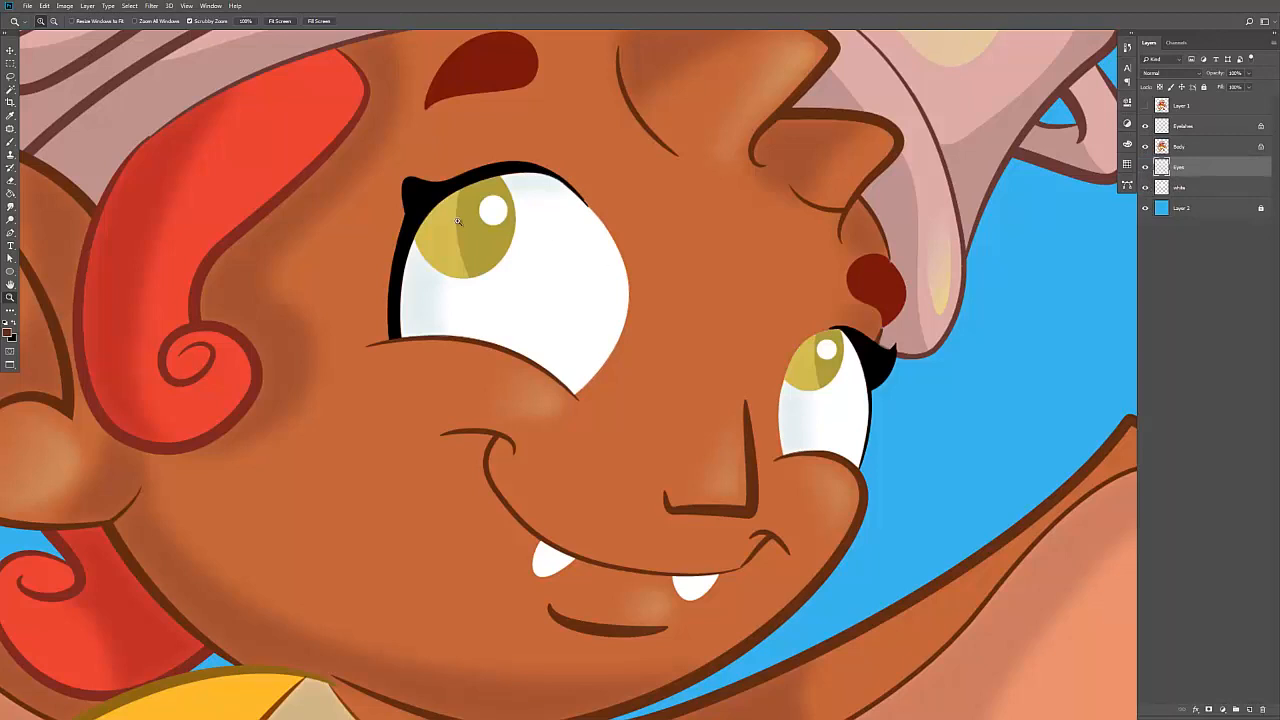
left_click_drag(474, 227, 485, 235)
left_click_drag(483, 242, 484, 316)
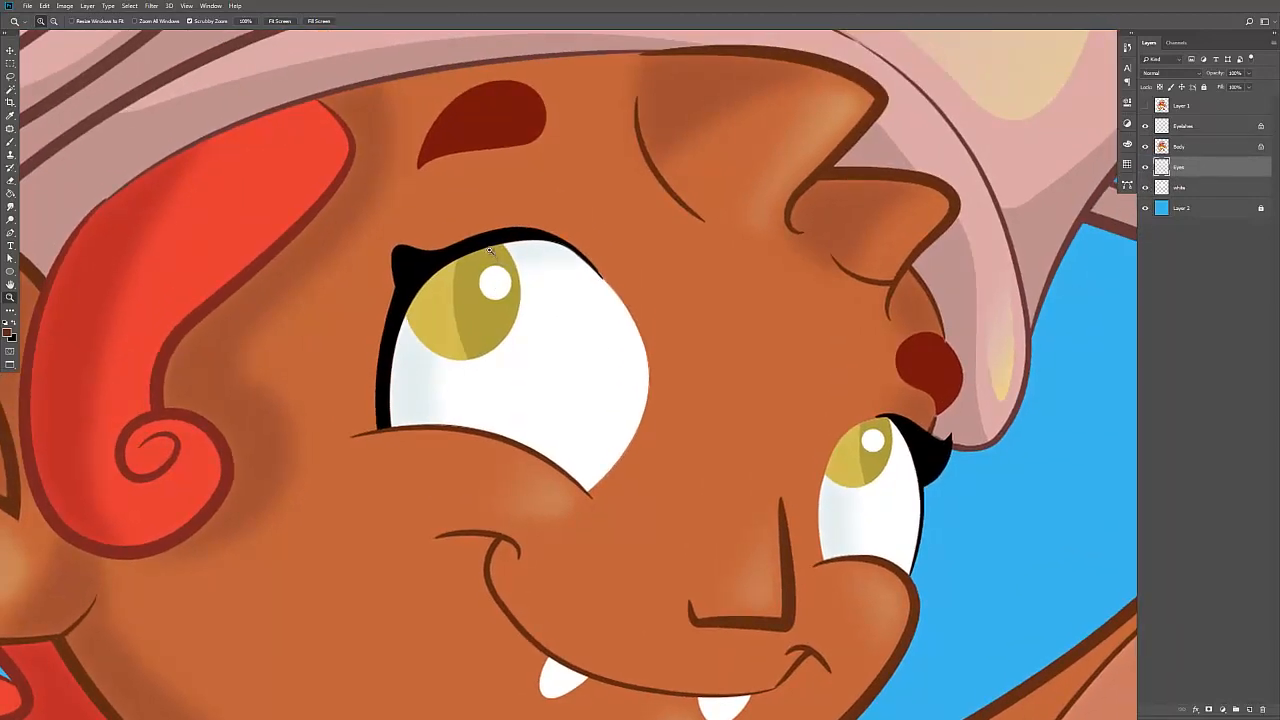
key("i")
left_click(458, 296)
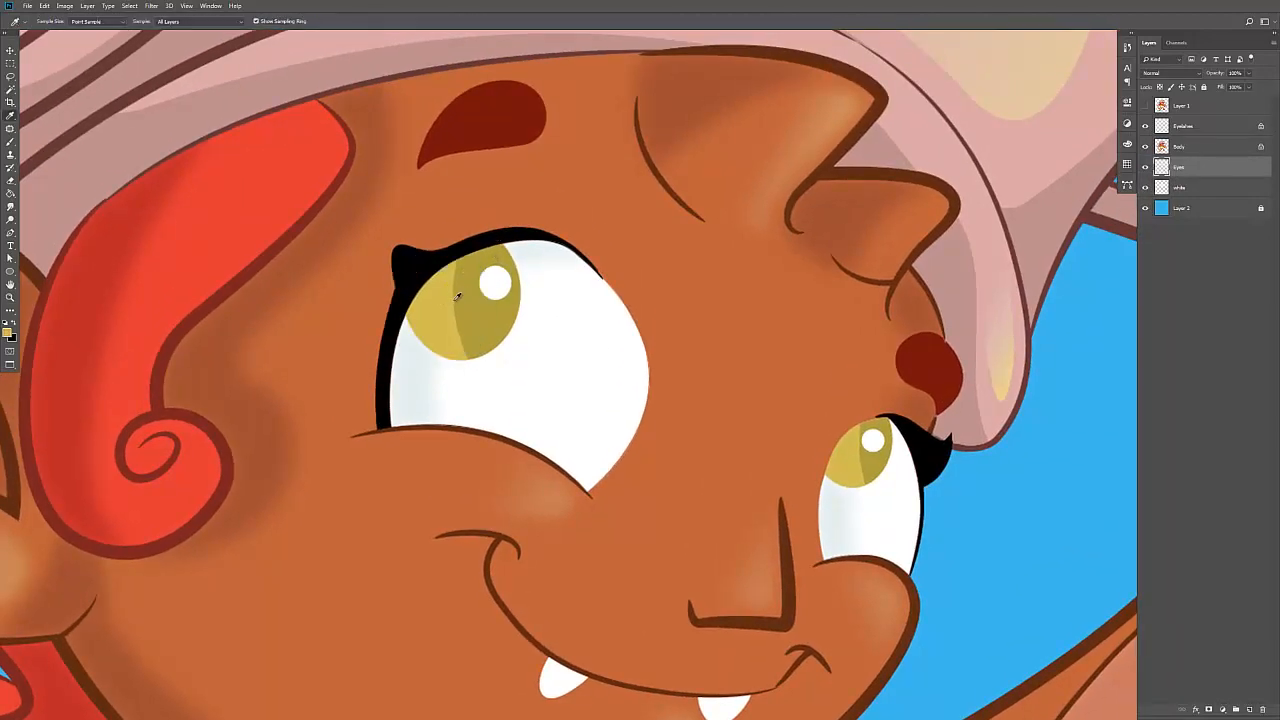
key("u")
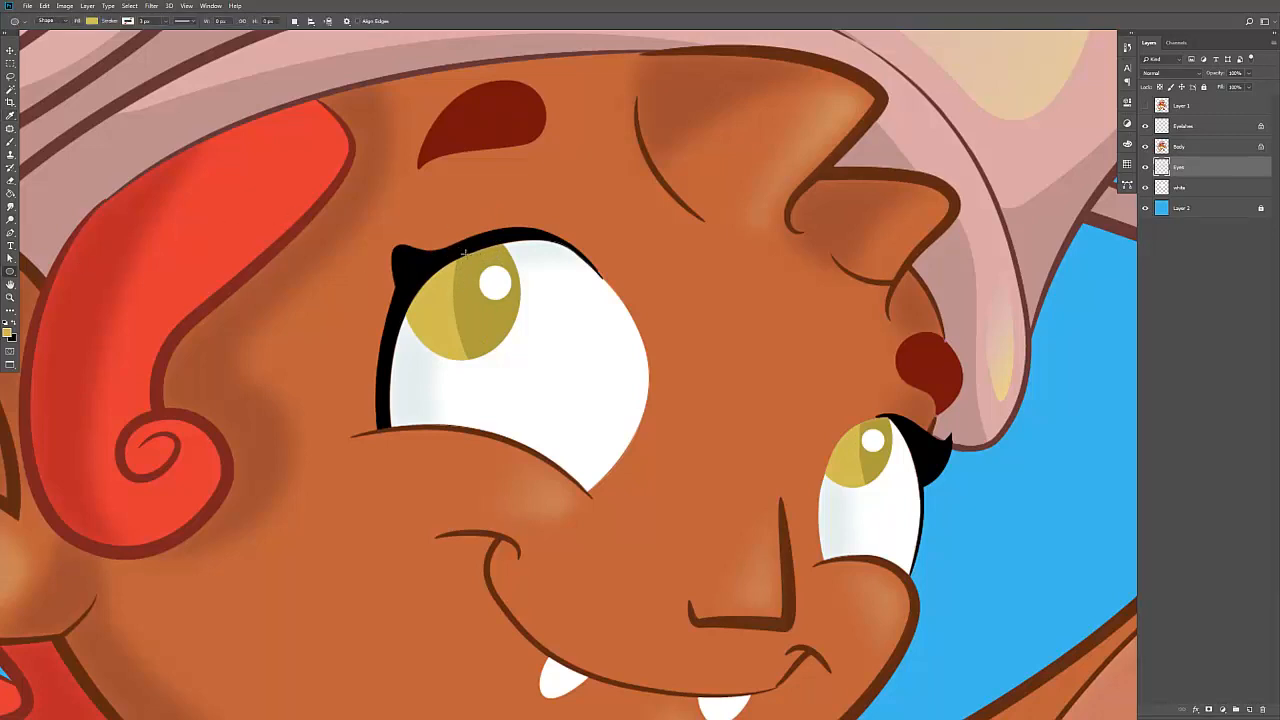
left_click_drag(402, 187, 515, 355)
key("ctrl+z")
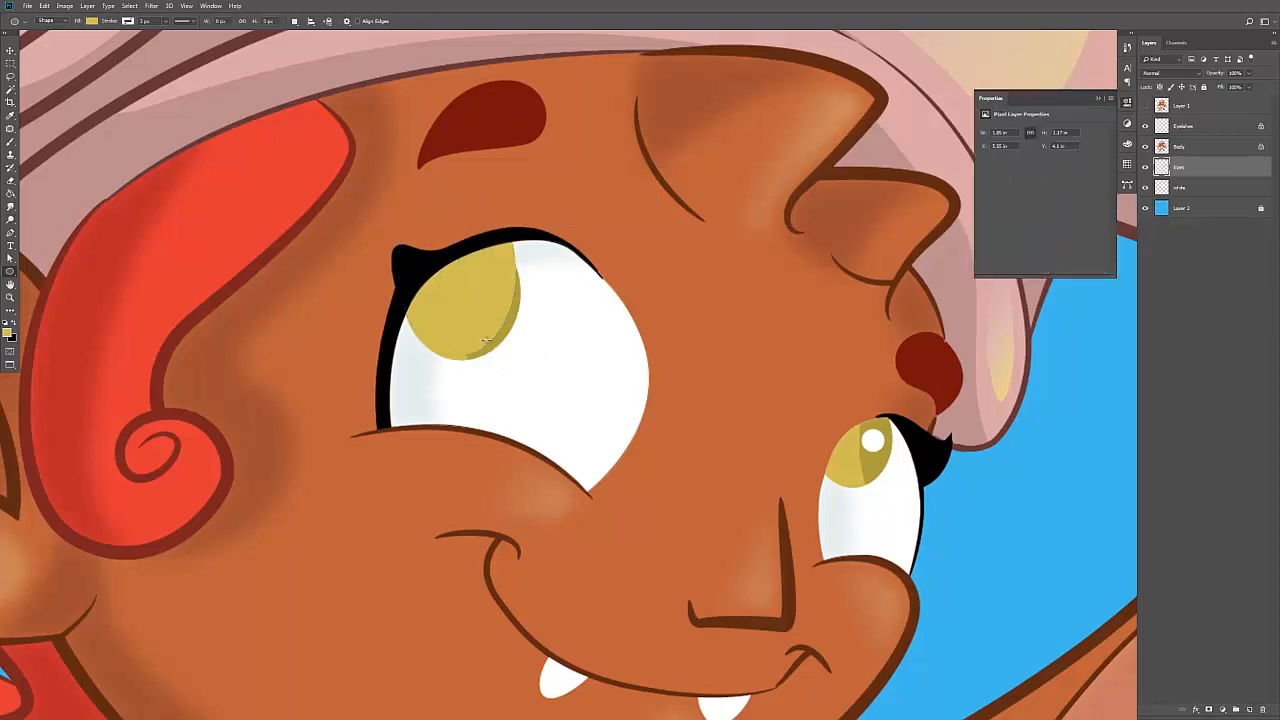
key("shift+u")
key("shift+u")
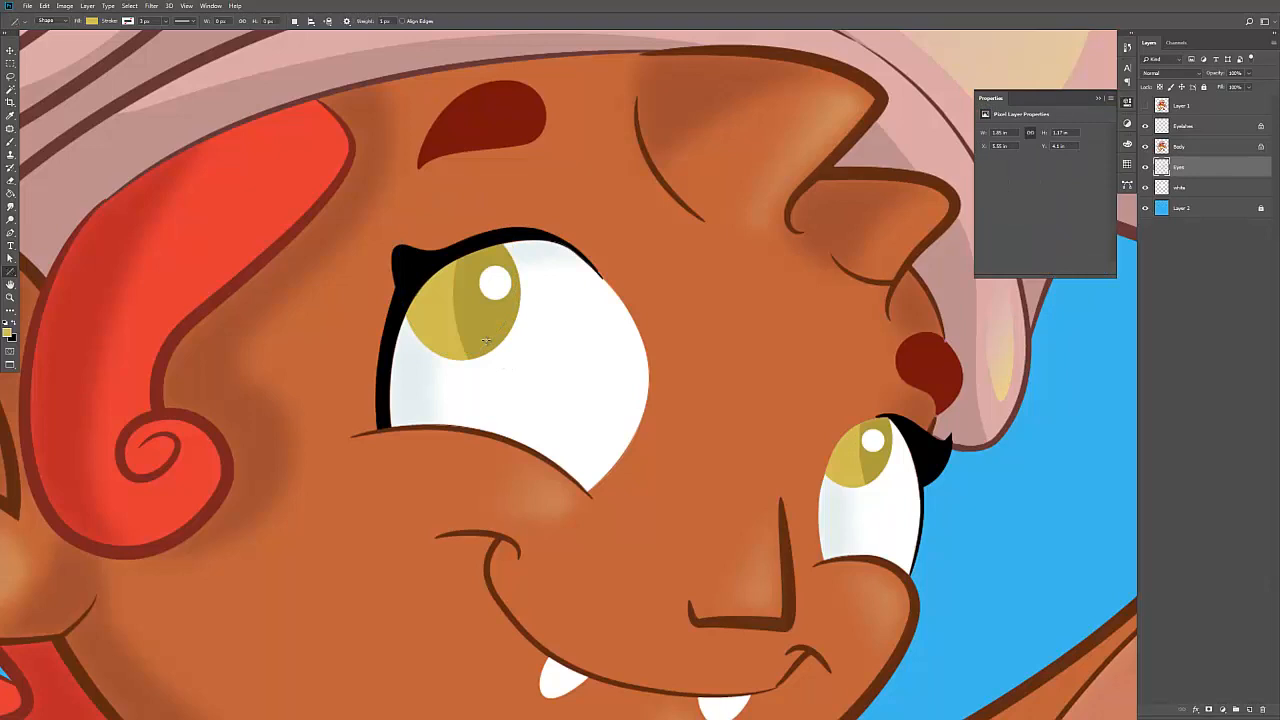
key("shift+u")
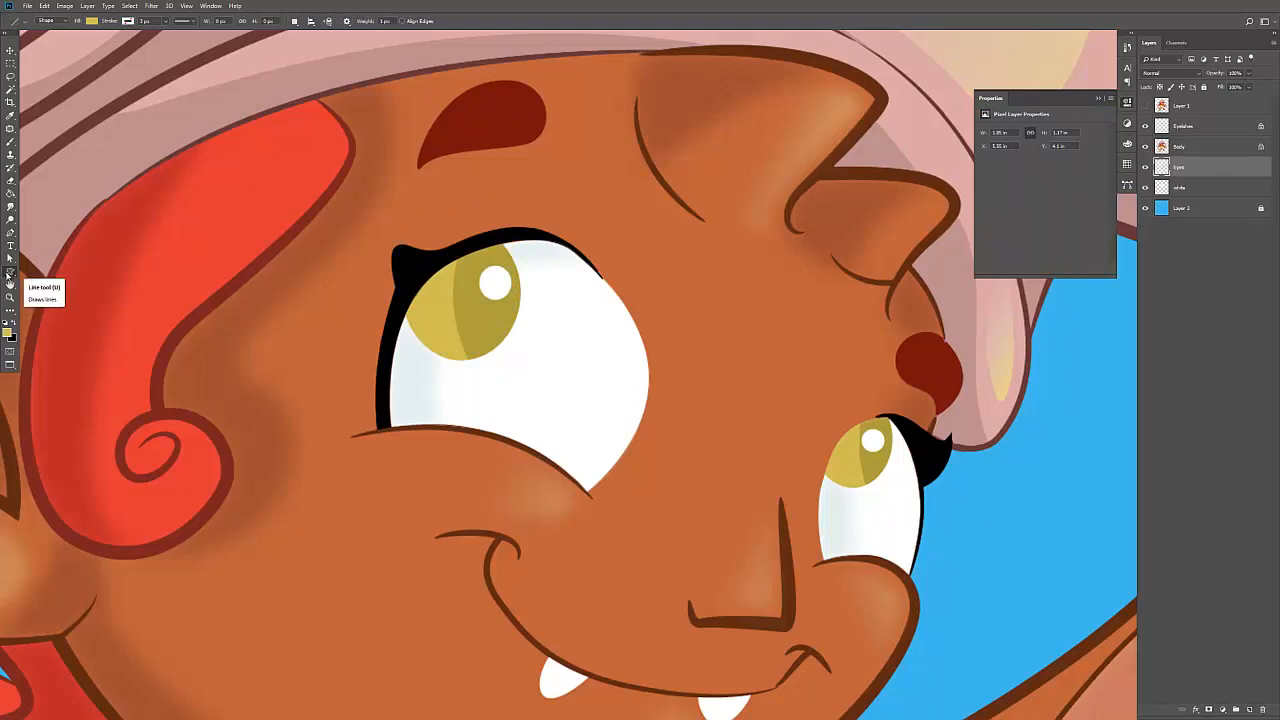
key("shift+u")
key("shift+u")
key("shift+u")
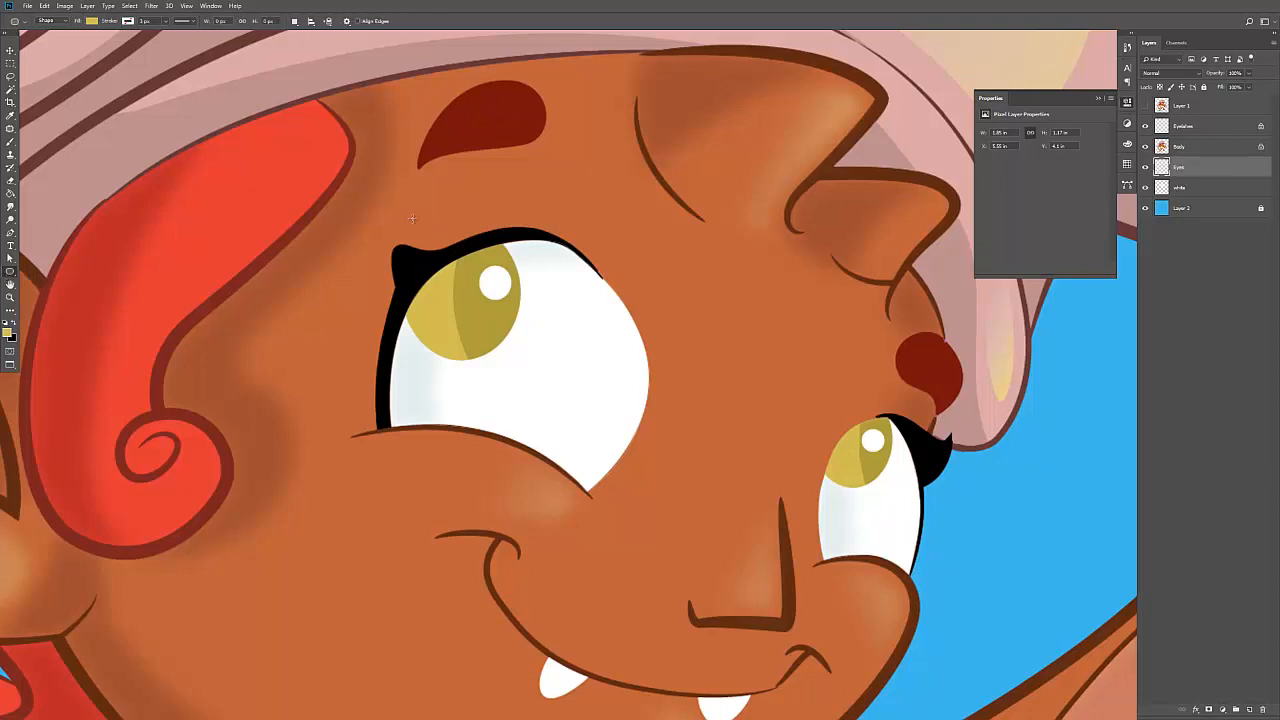
Step: Draw a yellow ellipse over the larger eye's iris and scale it to match, about 124 by 150 px
left_click_drag(411, 218, 523, 360)
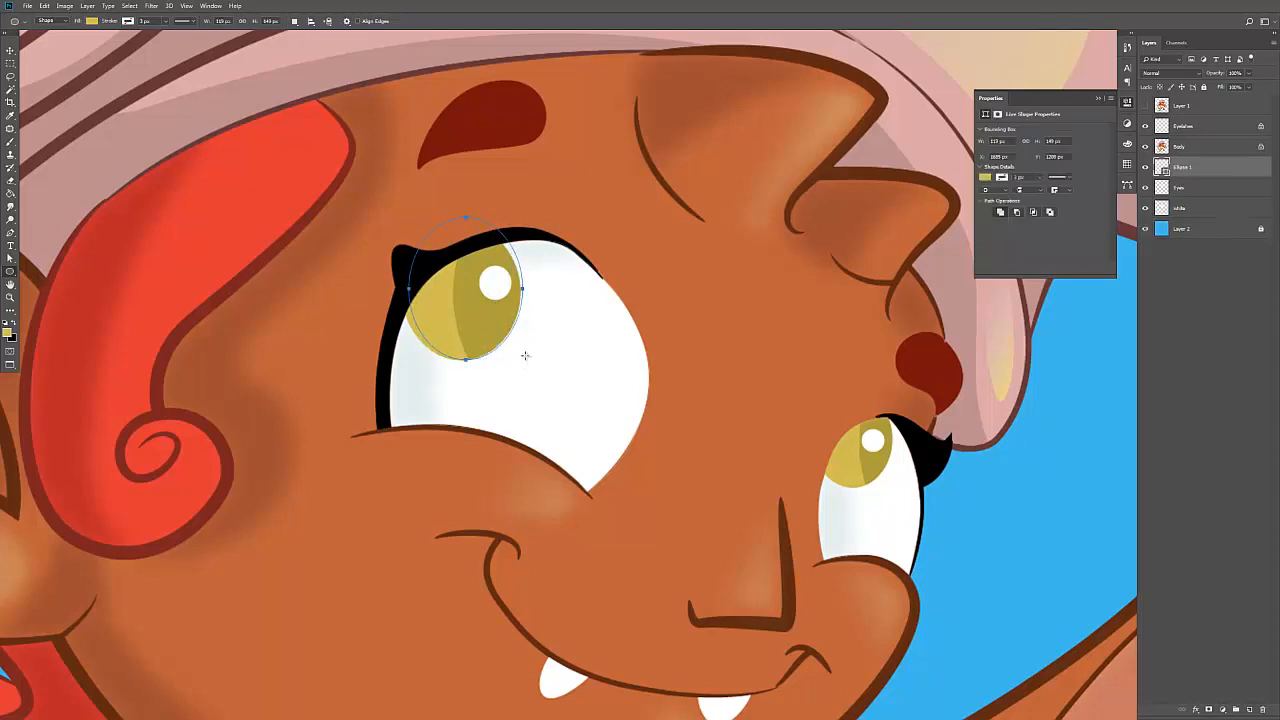
key("v")
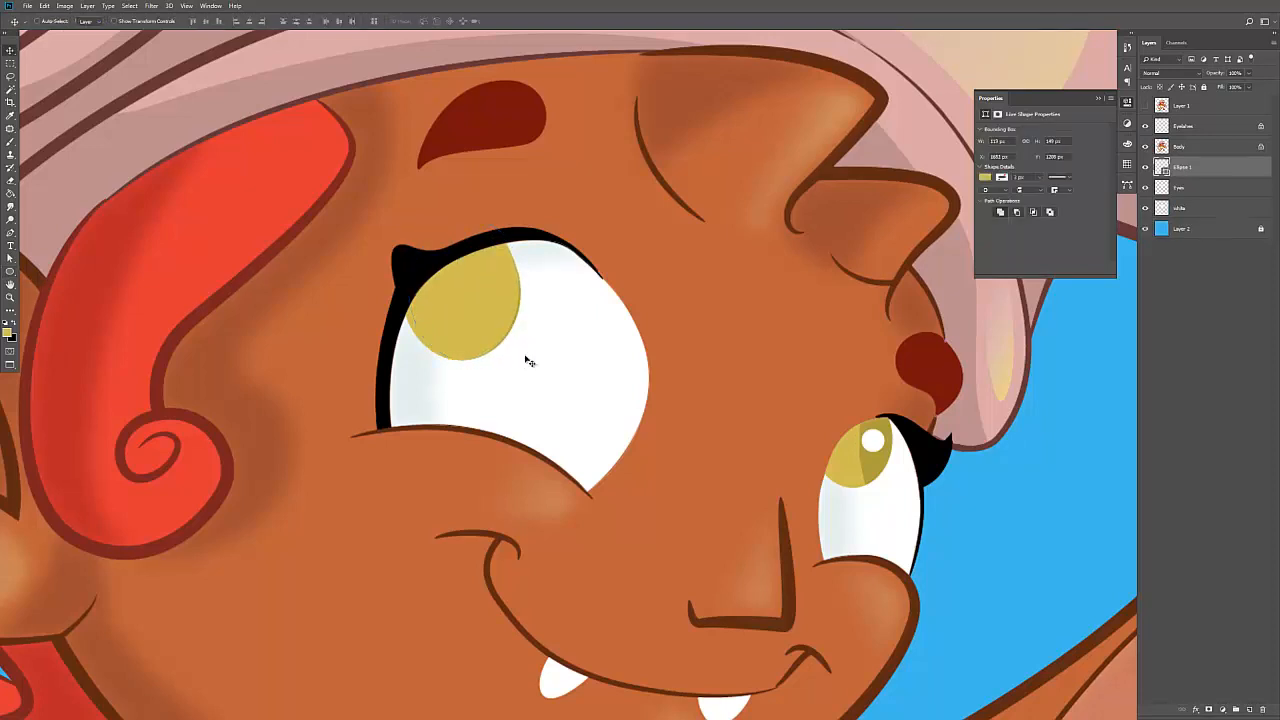
key("ctrl+t")
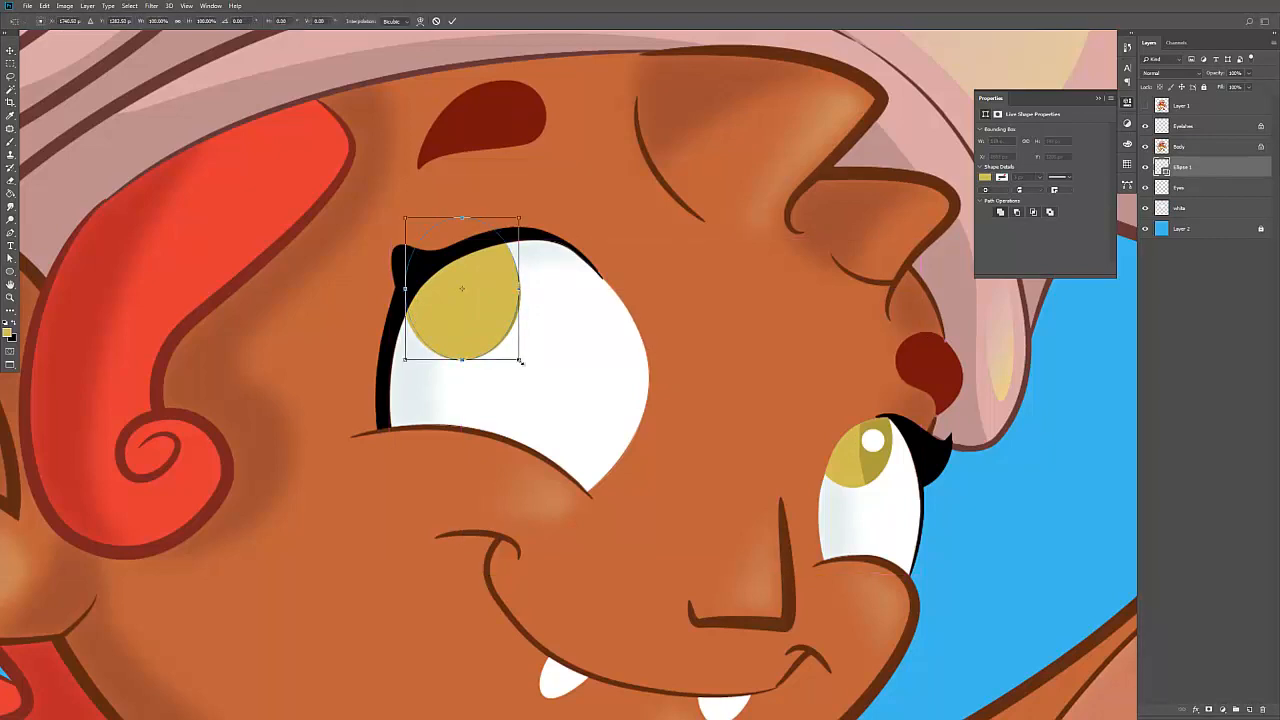
left_click_drag(521, 361, 521, 361)
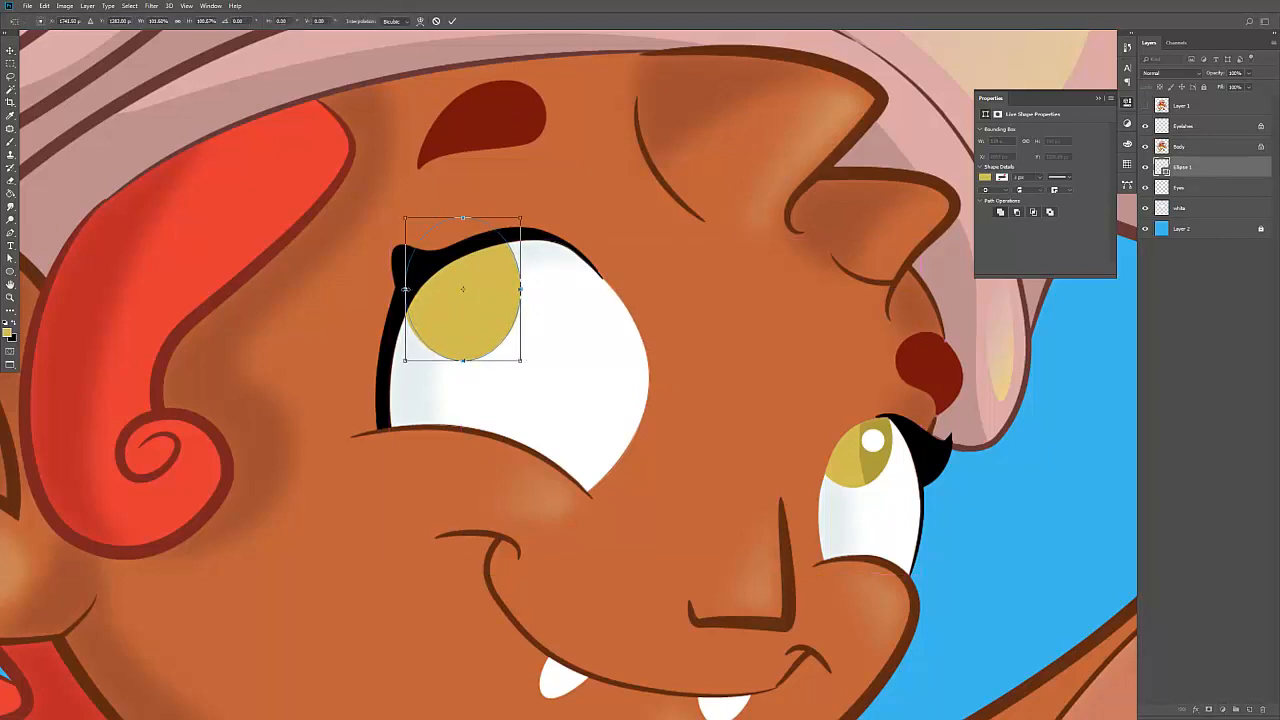
key("Return")
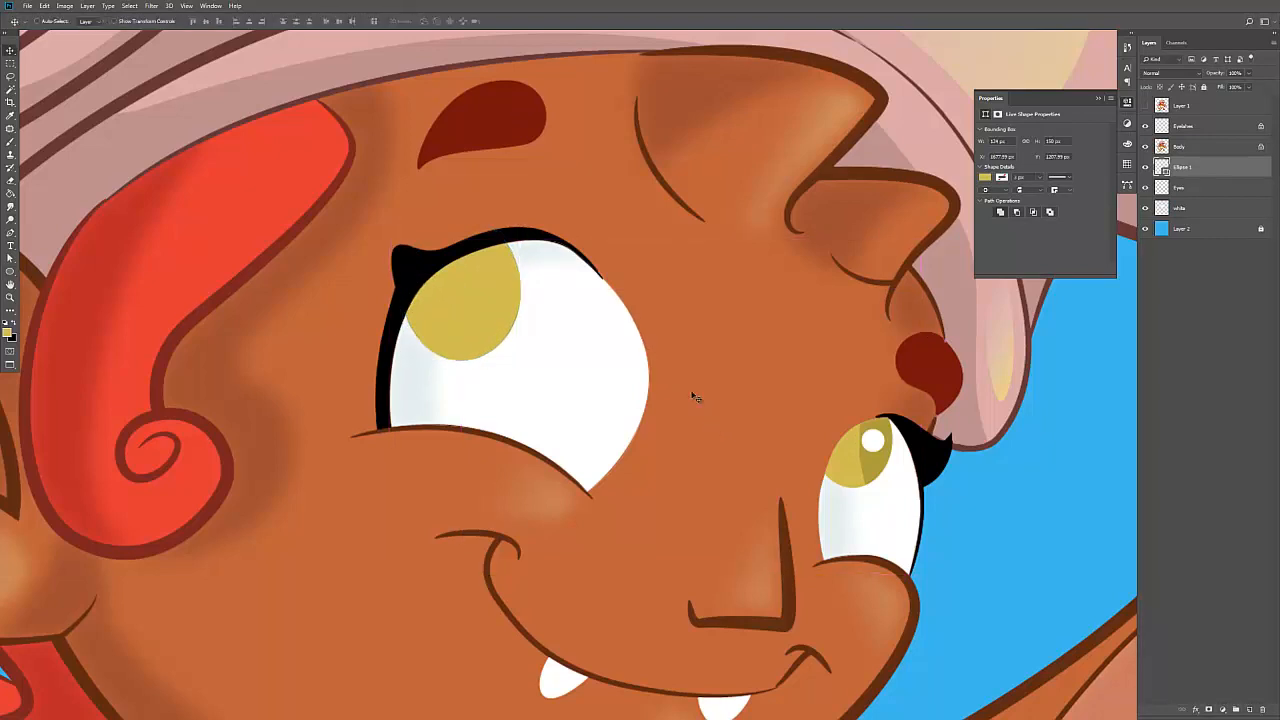
Step: Try placing a copy of the yellow ellipse over the smaller eye's iris and undo it
left_click_drag(497, 308, 878, 430)
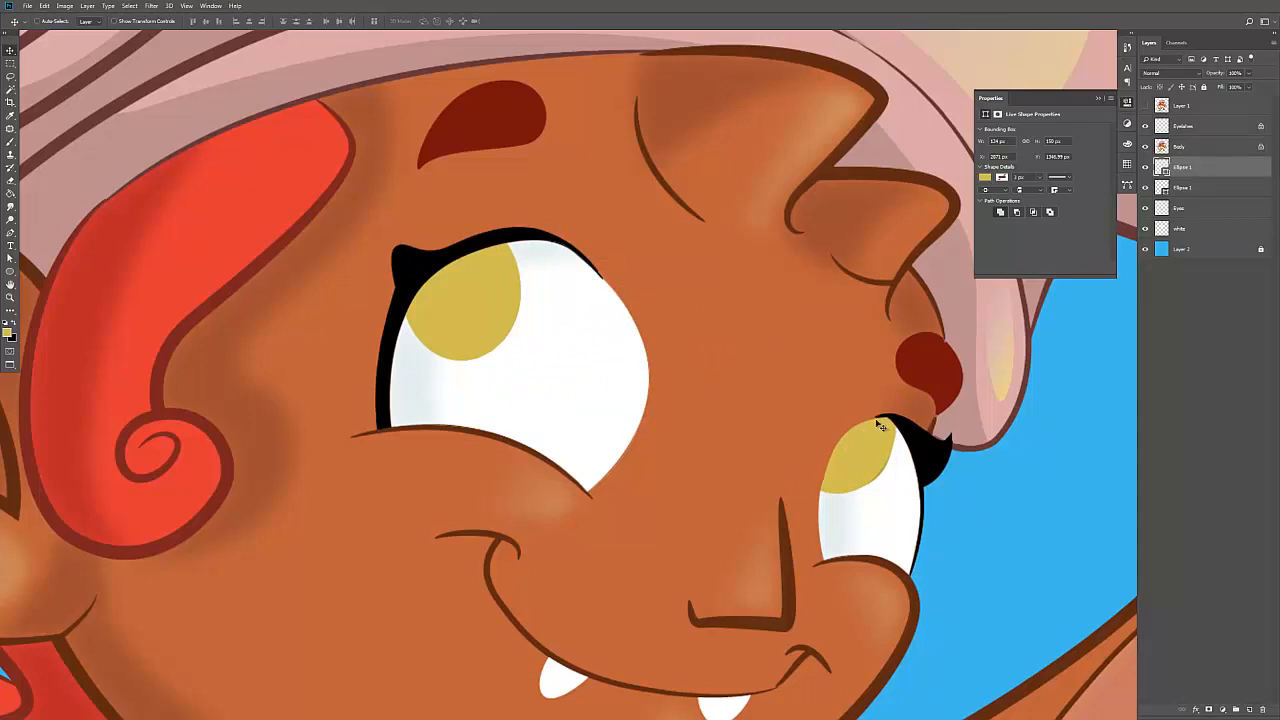
key("ctrl+z")
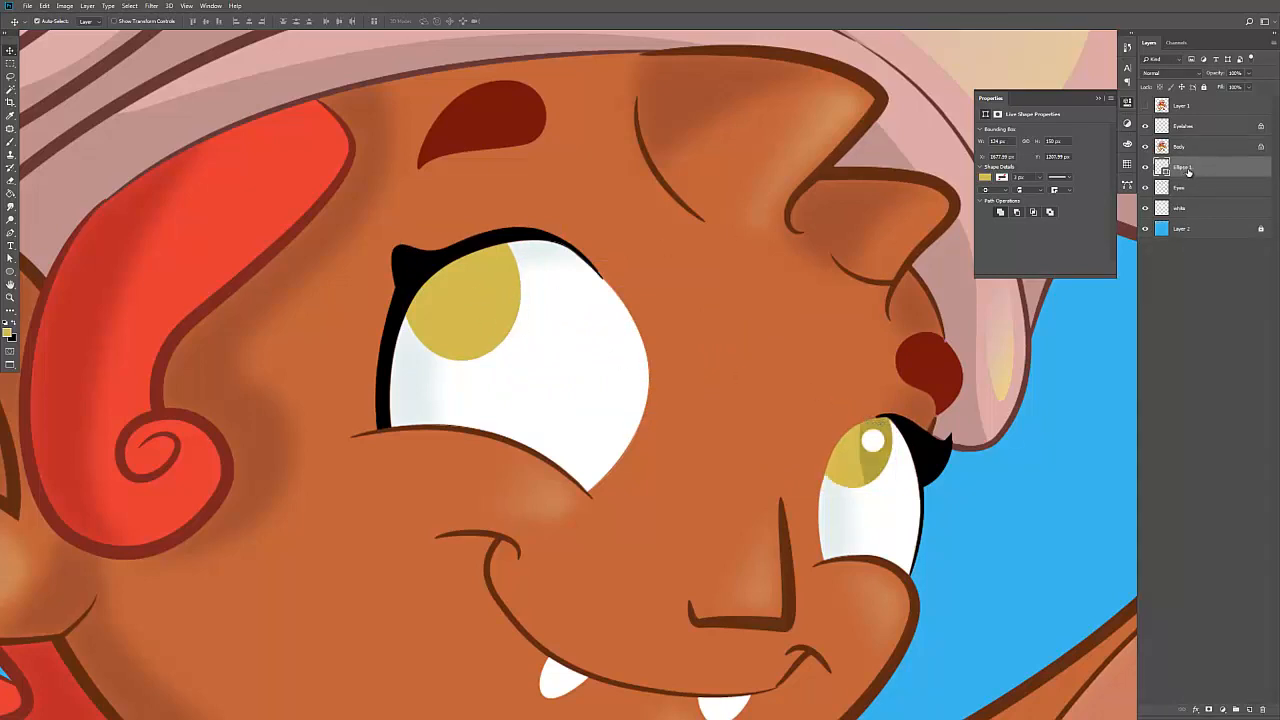
Step: Put the yellow ellipse layer in a group and name the group R_pupil
key("ctrl+g")
double_click(1183, 163)
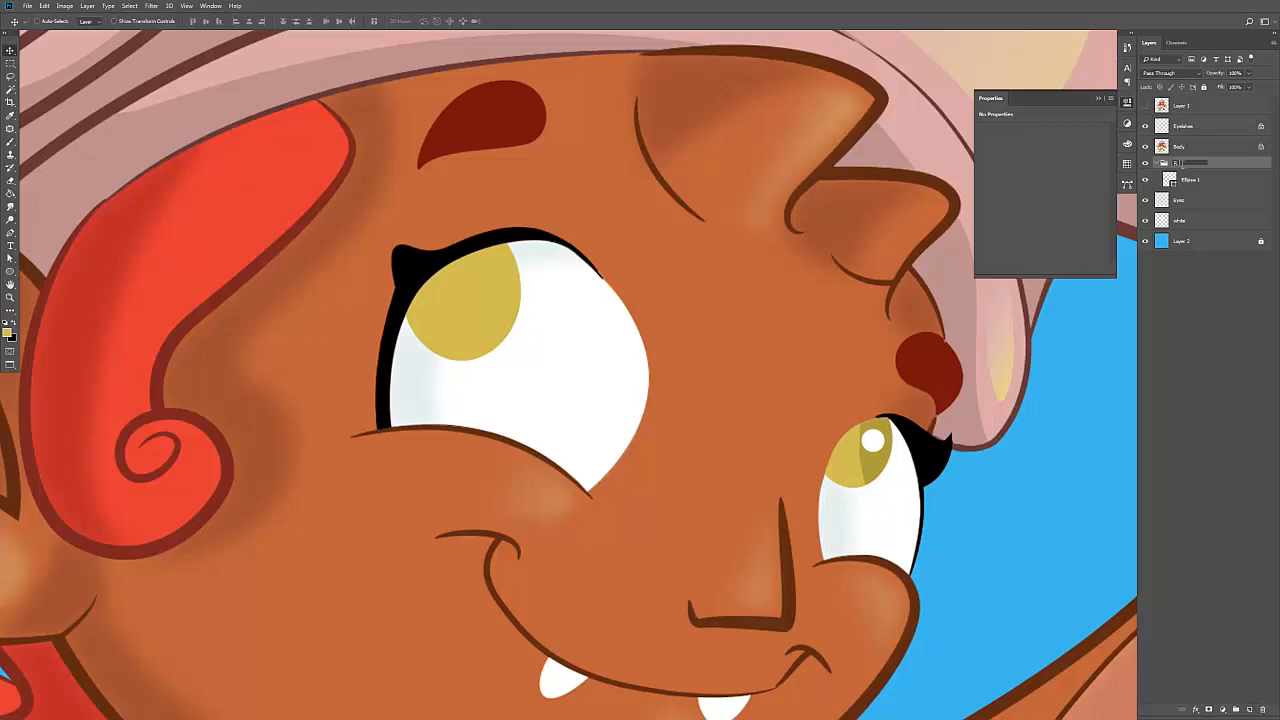
type("R_pupil")
key("Return")
Step: Add a new layer above the ellipse in the R_pupil group, mask it to the ellipse's outline and clear the selection
left_click(1194, 180)
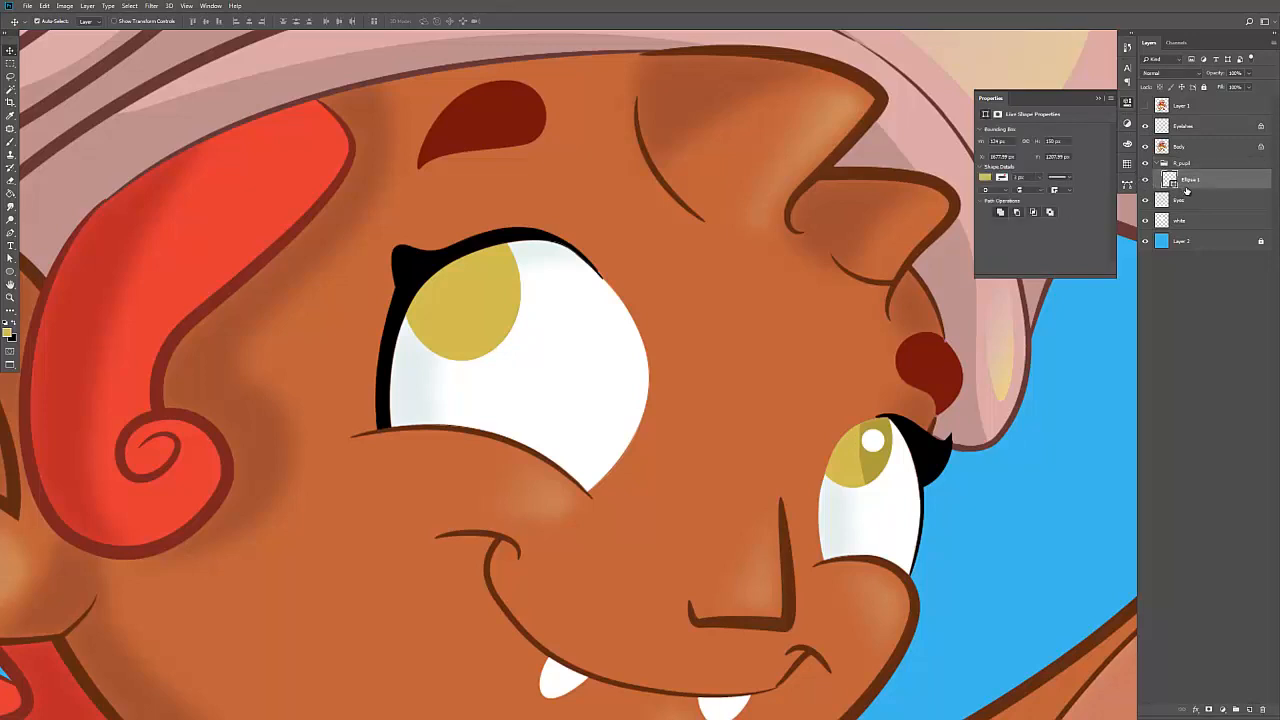
key("ctrl+shift+n")
key("Return")
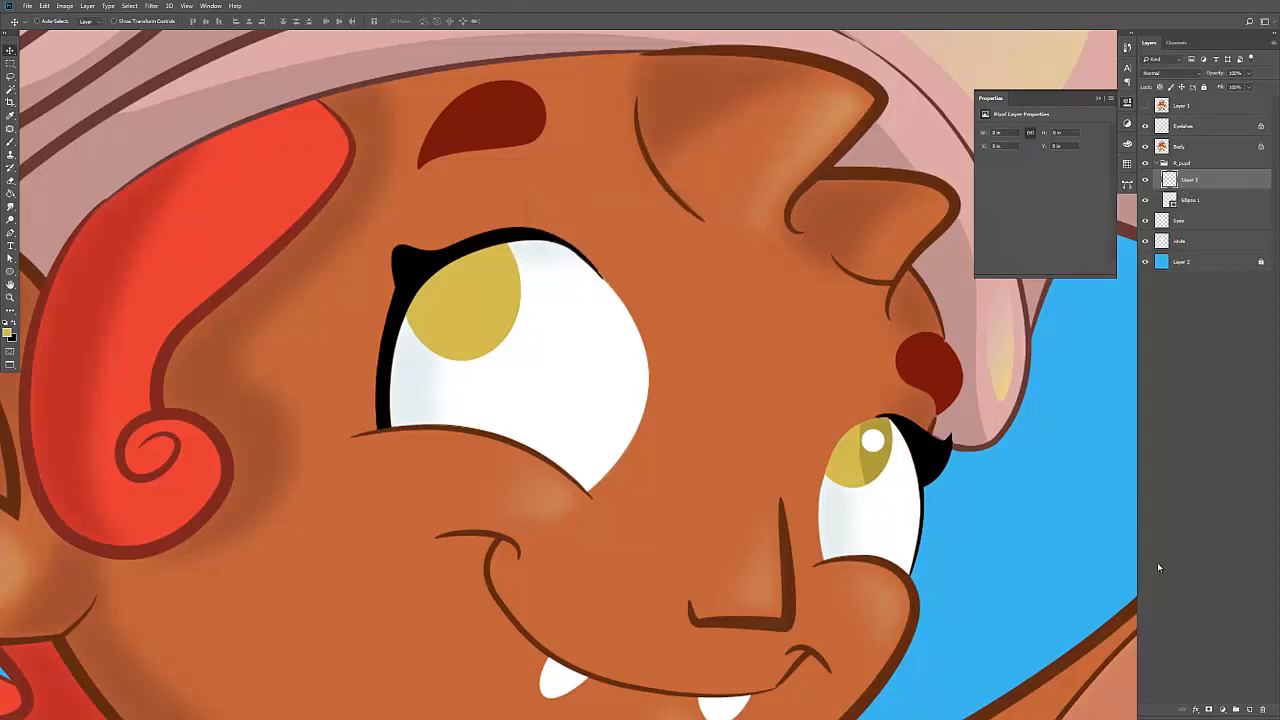
left_click(1170, 200, "ctrl")
left_click(1208, 710)
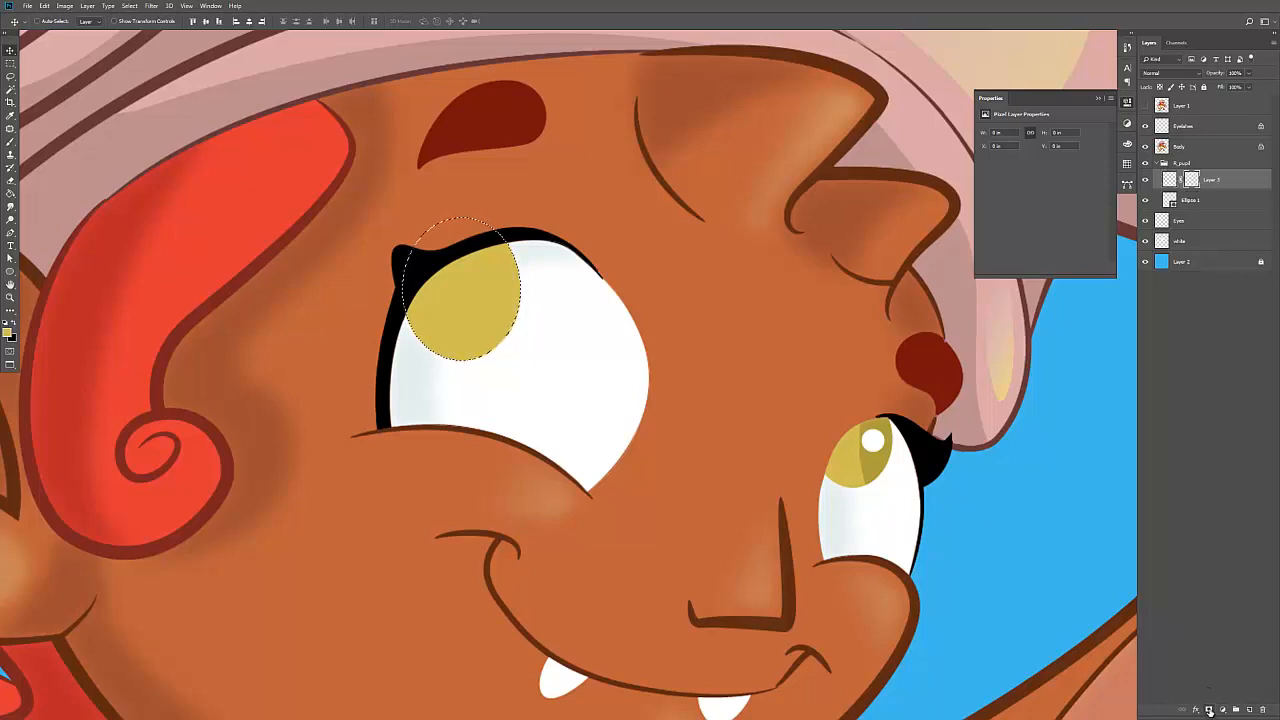
left_click(1192, 183, "ctrl")
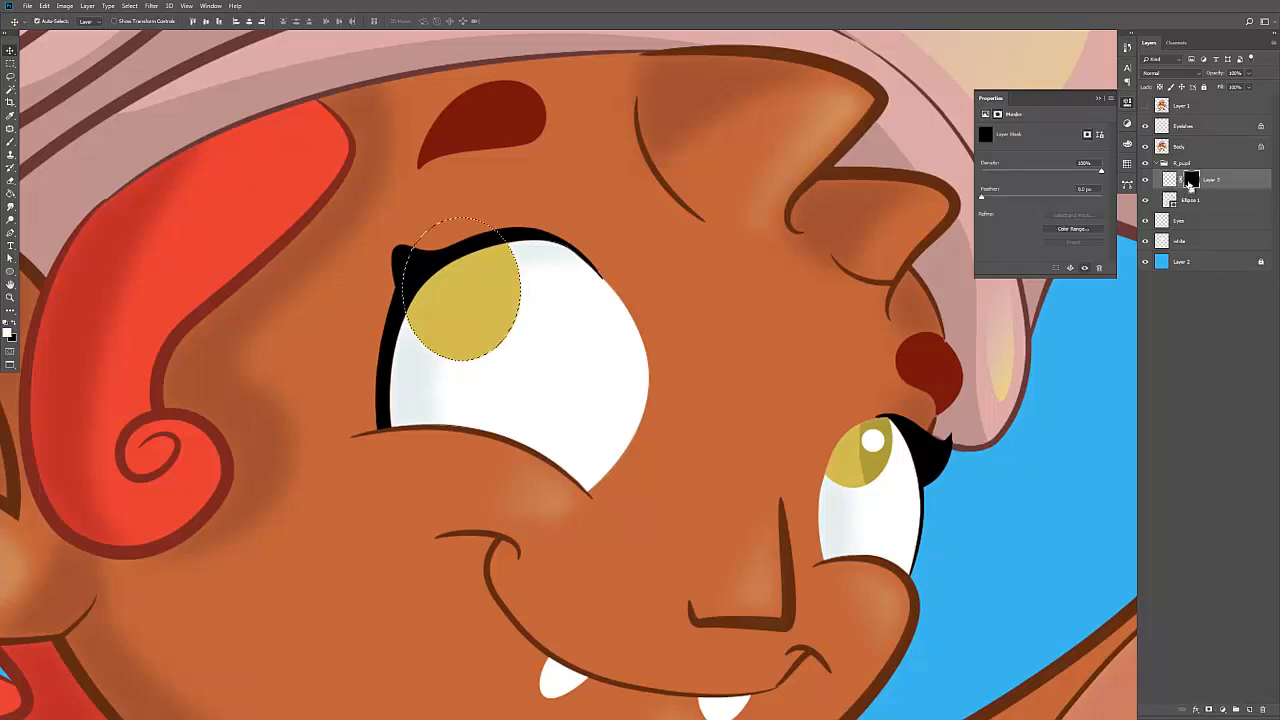
left_click(1170, 180)
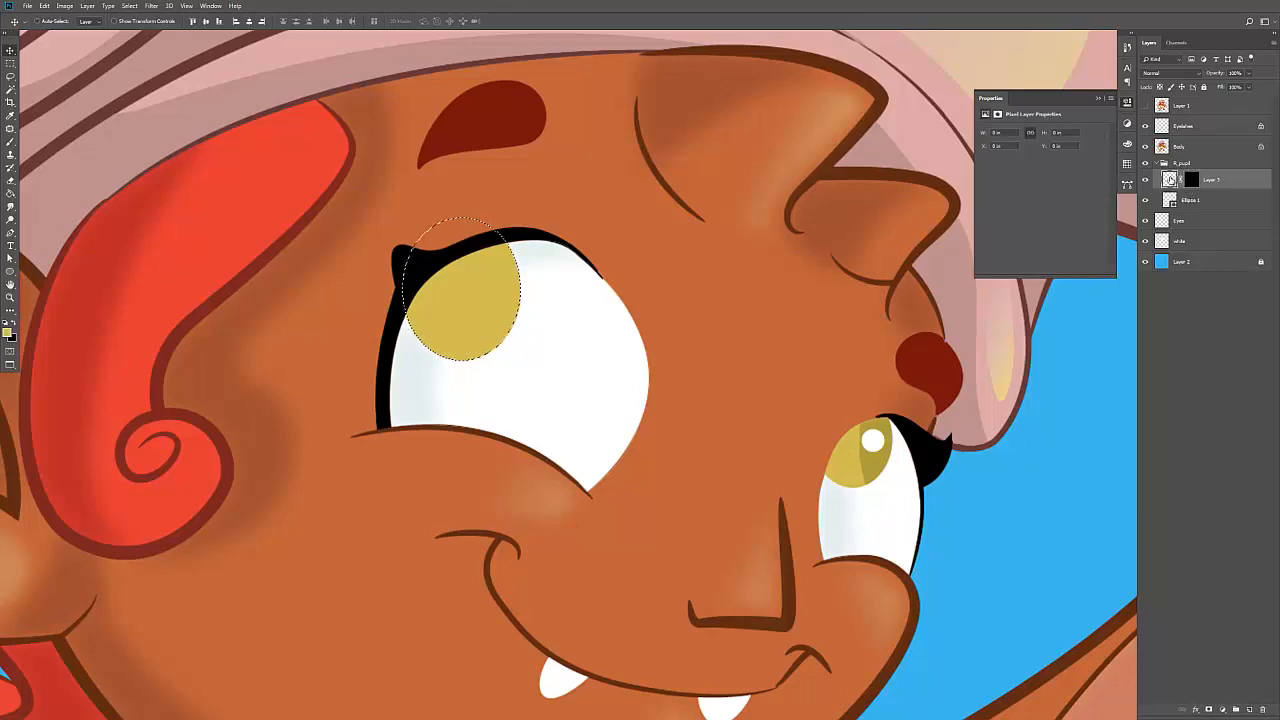
key("ctrl+d")
Step: Paint a shaded band on the iris's inner side on the masked layer, using the darker yellow sampled from the smaller eye
key("l")
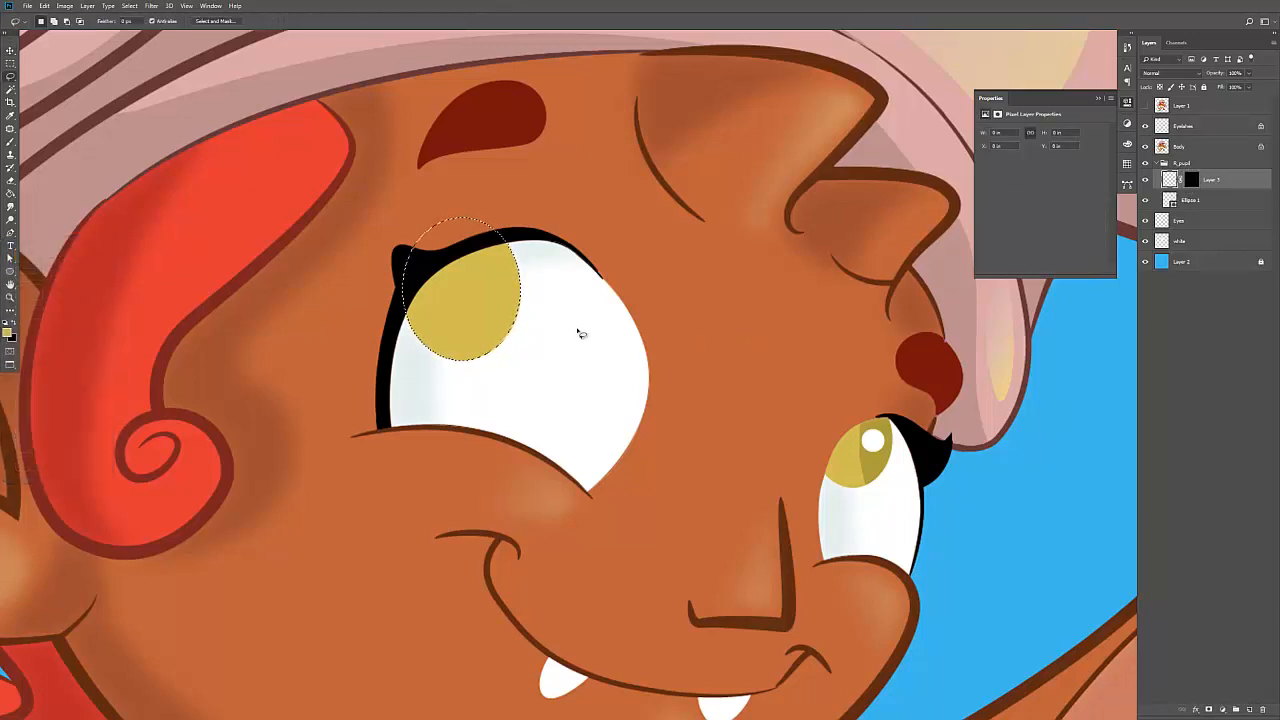
key("i")
left_click(868, 428)
key("b")
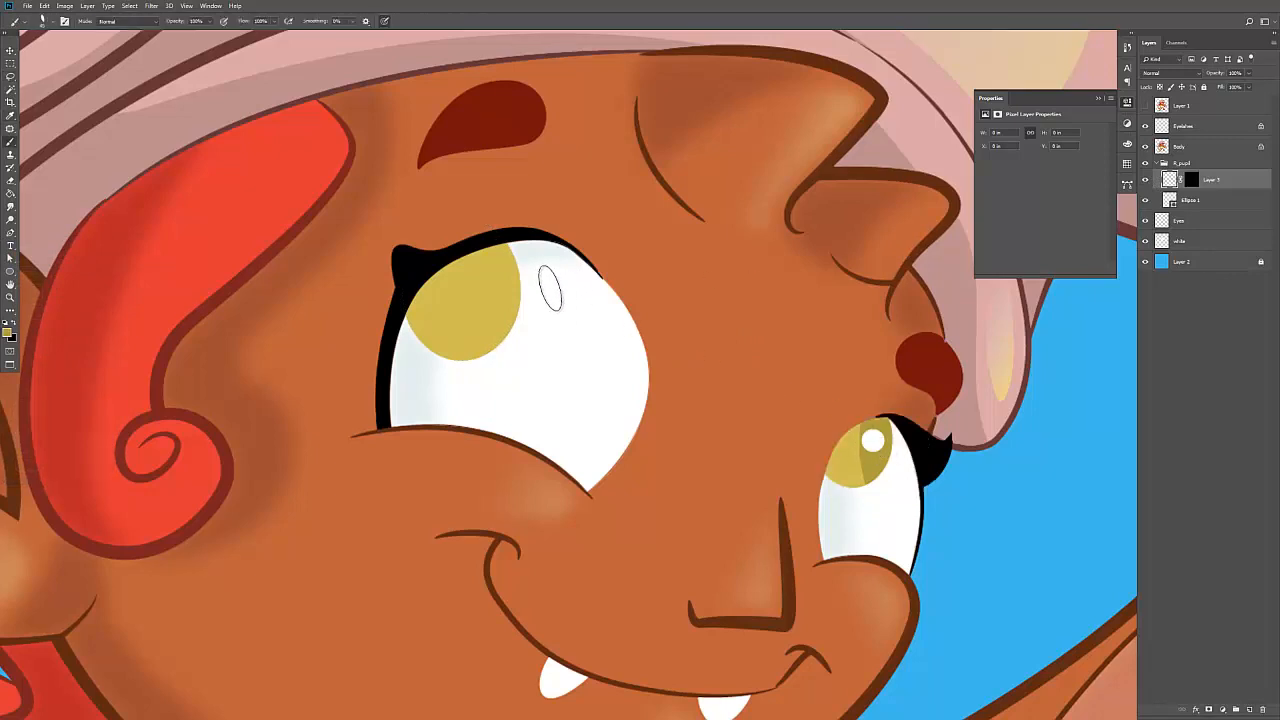
mouse_move(504, 214)
left_mouse_down()
mouse_move(516, 375)
mouse_move(490, 240)
mouse_move(513, 366)
mouse_move(513, 255)
mouse_move(518, 302)
left_mouse_up()
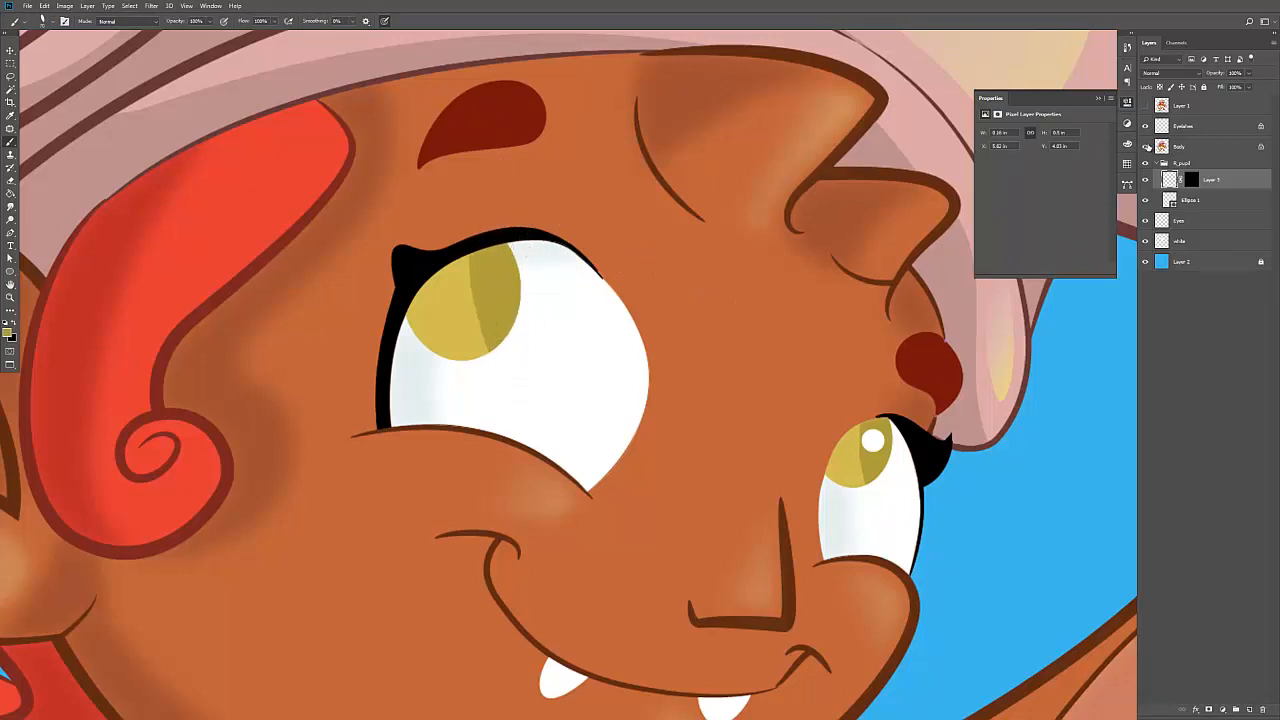
Step: Hide the Body and Eyelashes layers and inspect the new iris with the Eyes layer off and on
left_click(1146, 148)
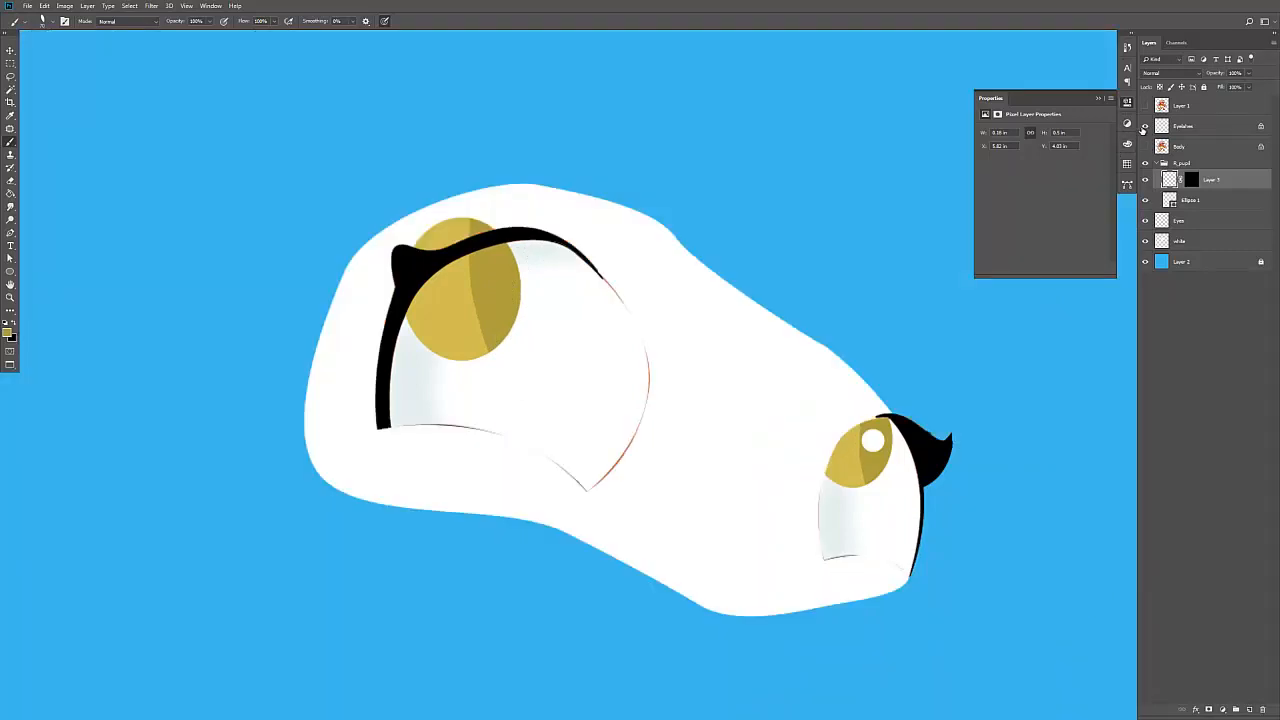
left_click(1146, 126)
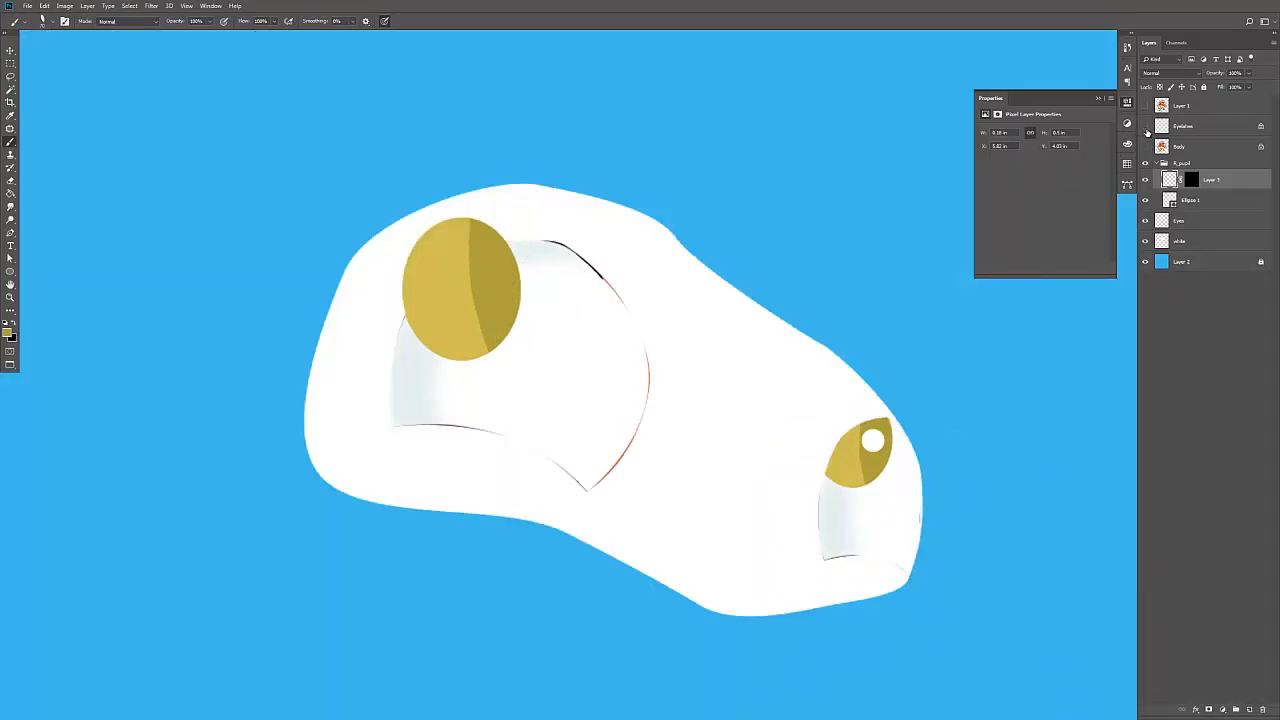
left_click(1146, 221)
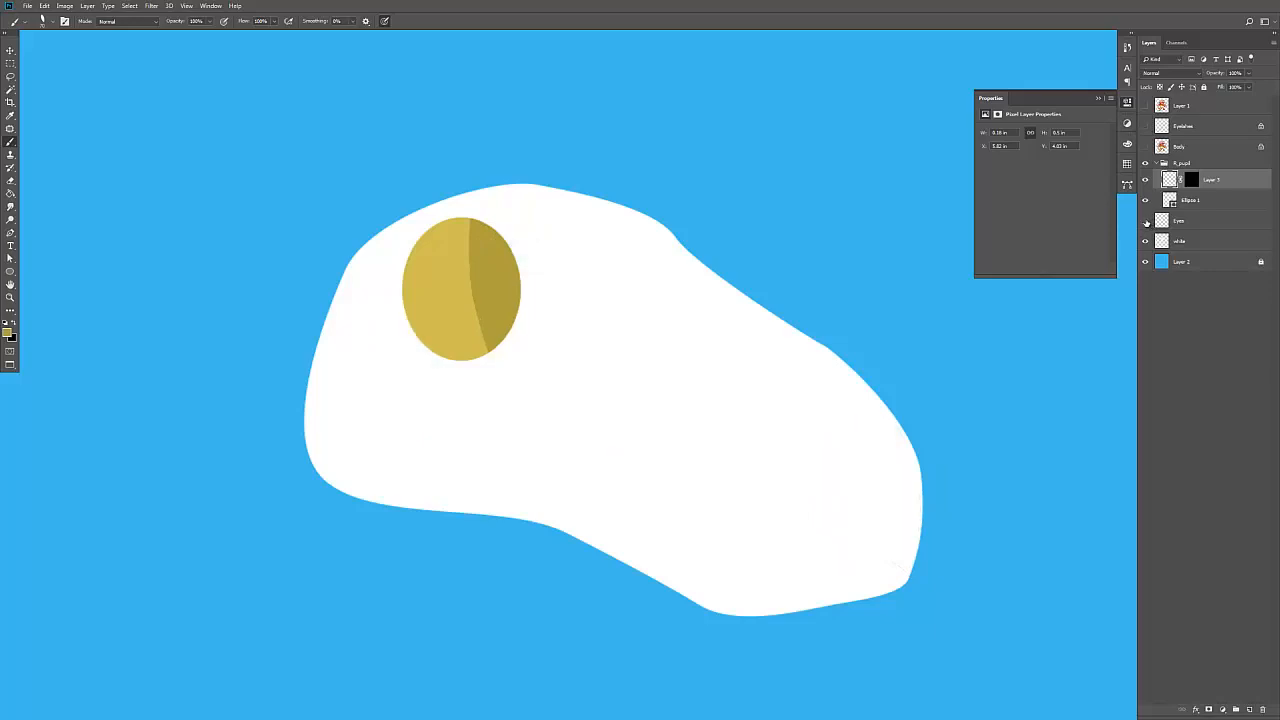
left_click(1146, 221)
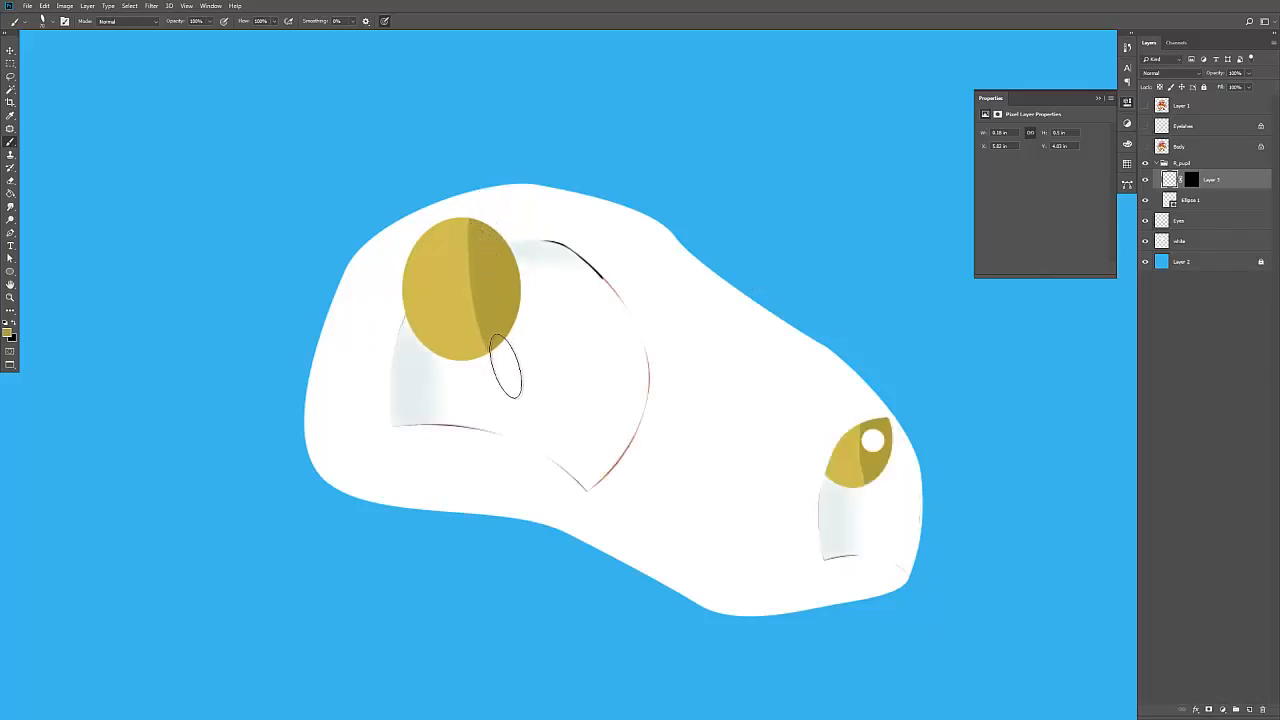
Step: Sample the white of the smaller eye's highlight and draw a circle about 27 px wide in the upper shaded part of the new iris
key("i")
left_click(874, 442)
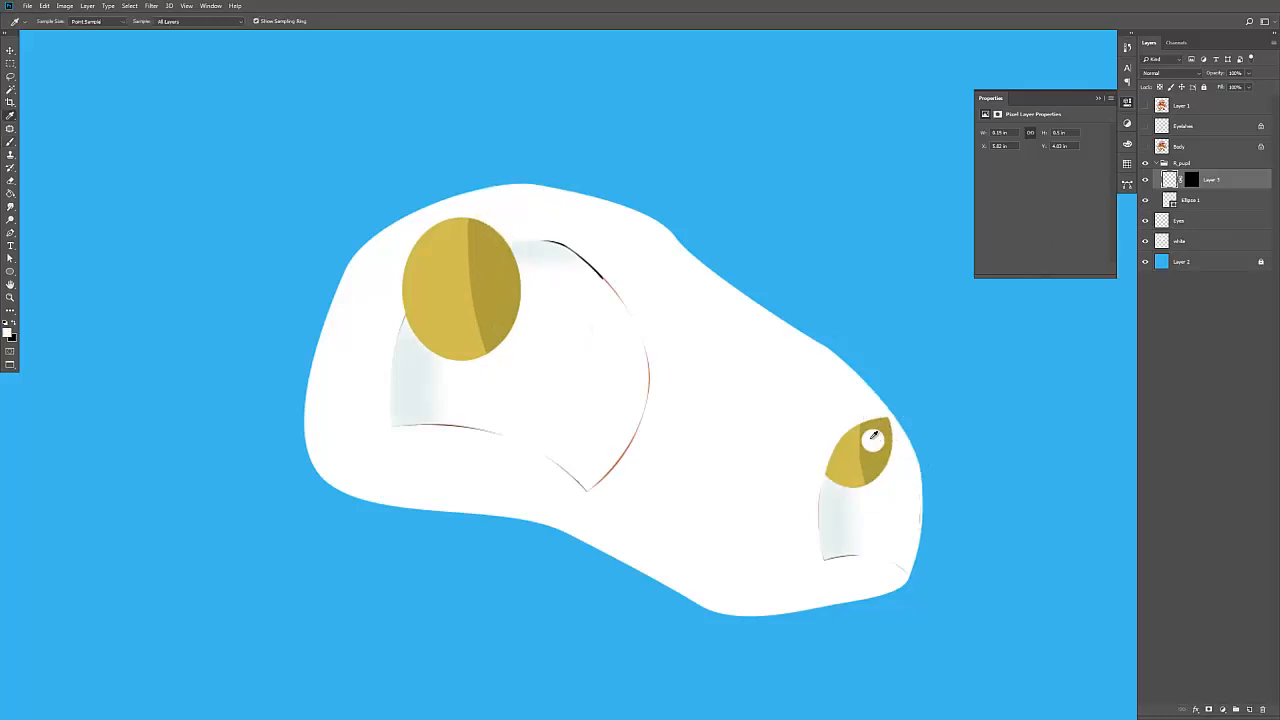
key("u")
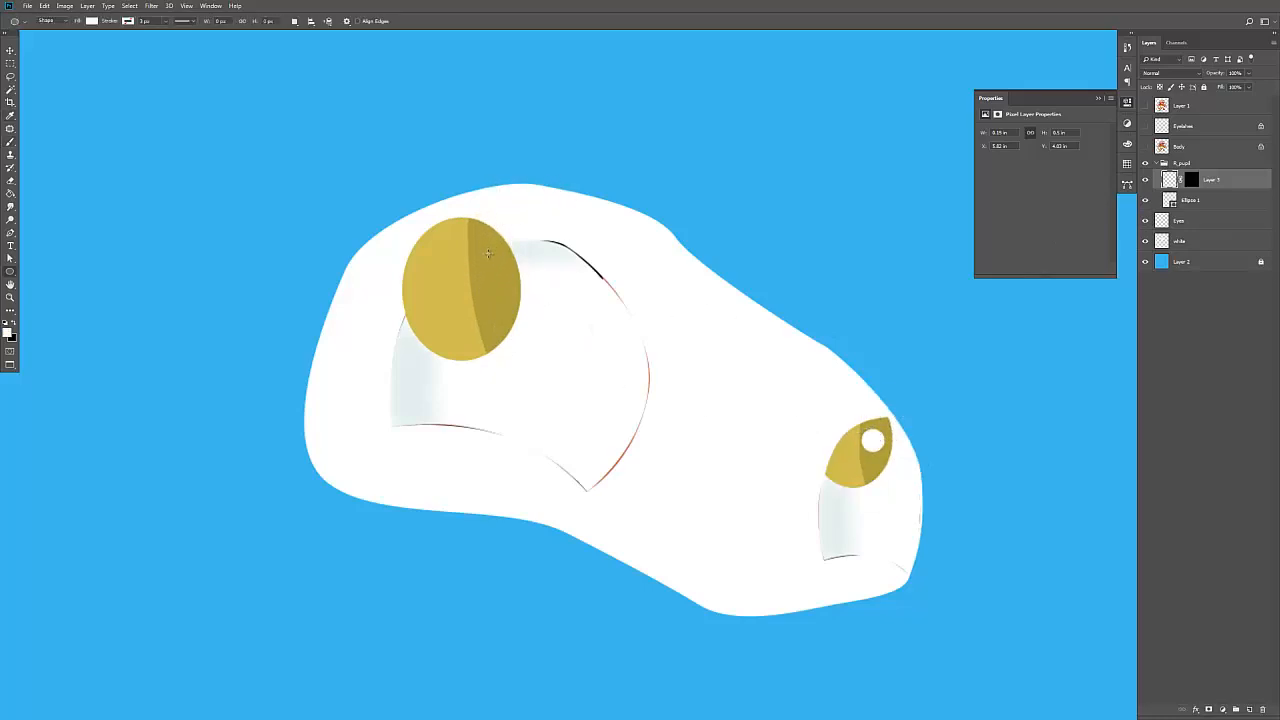
left_click_drag(487, 259, 506, 280)
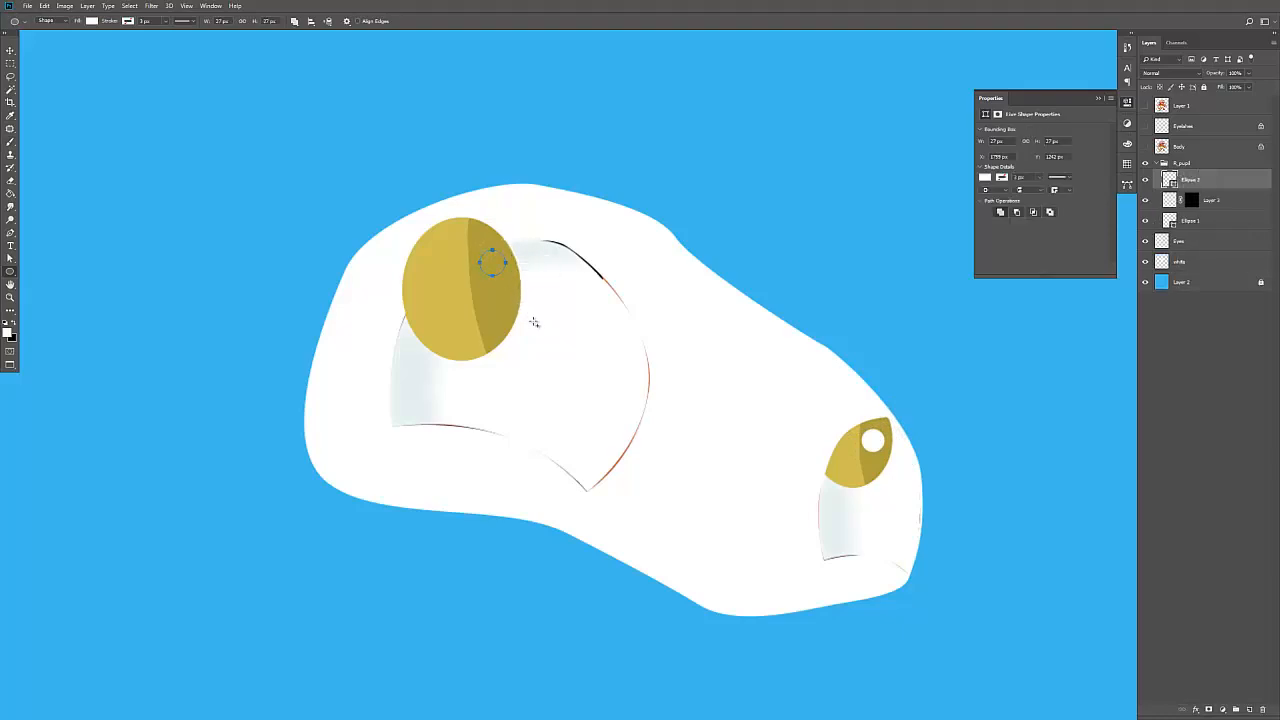
Step: Hide the Eyes layer, show the Body and Eyelashes layers again and collapse the R_pupil group
left_click(1146, 241)
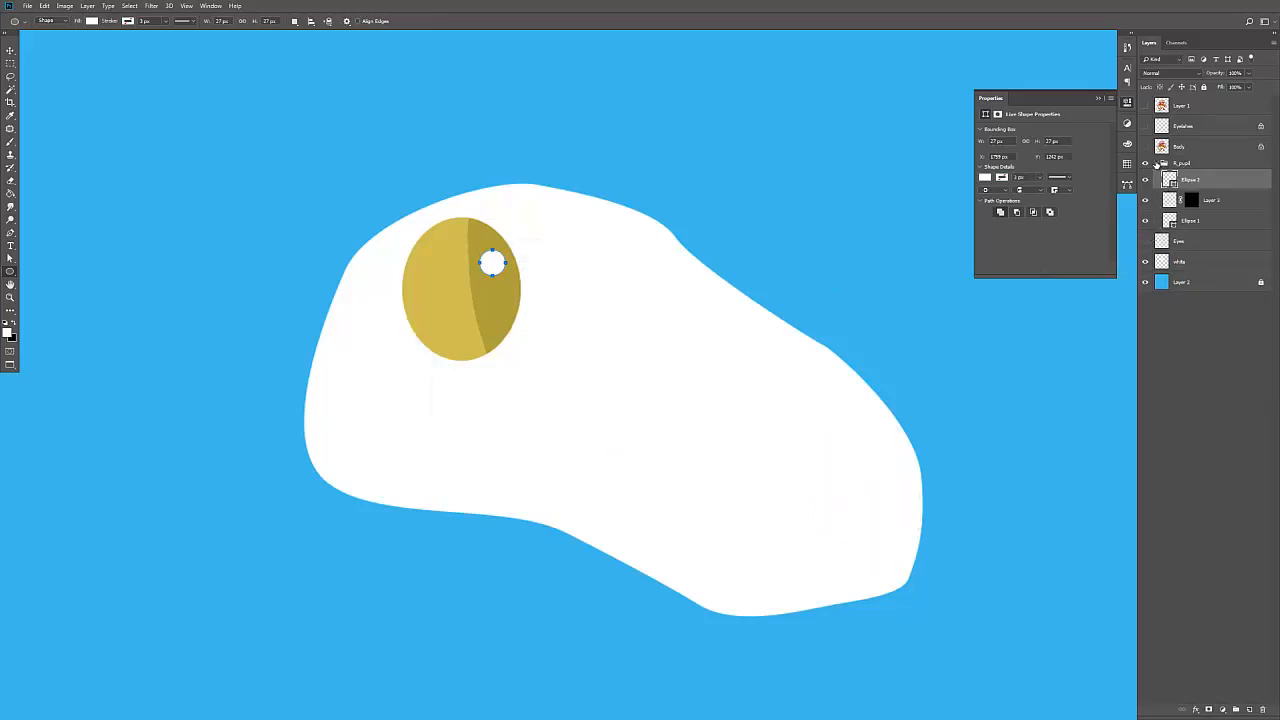
left_click(1146, 147)
left_click(1146, 127)
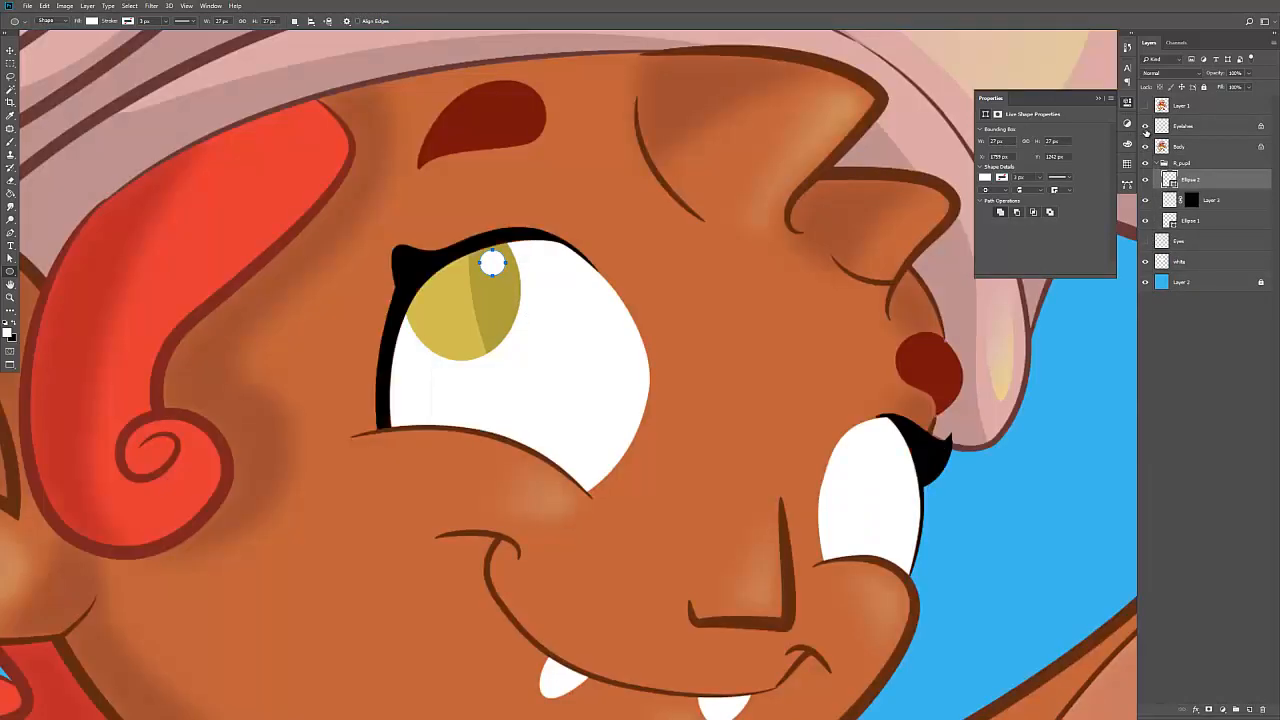
left_click(1176, 165)
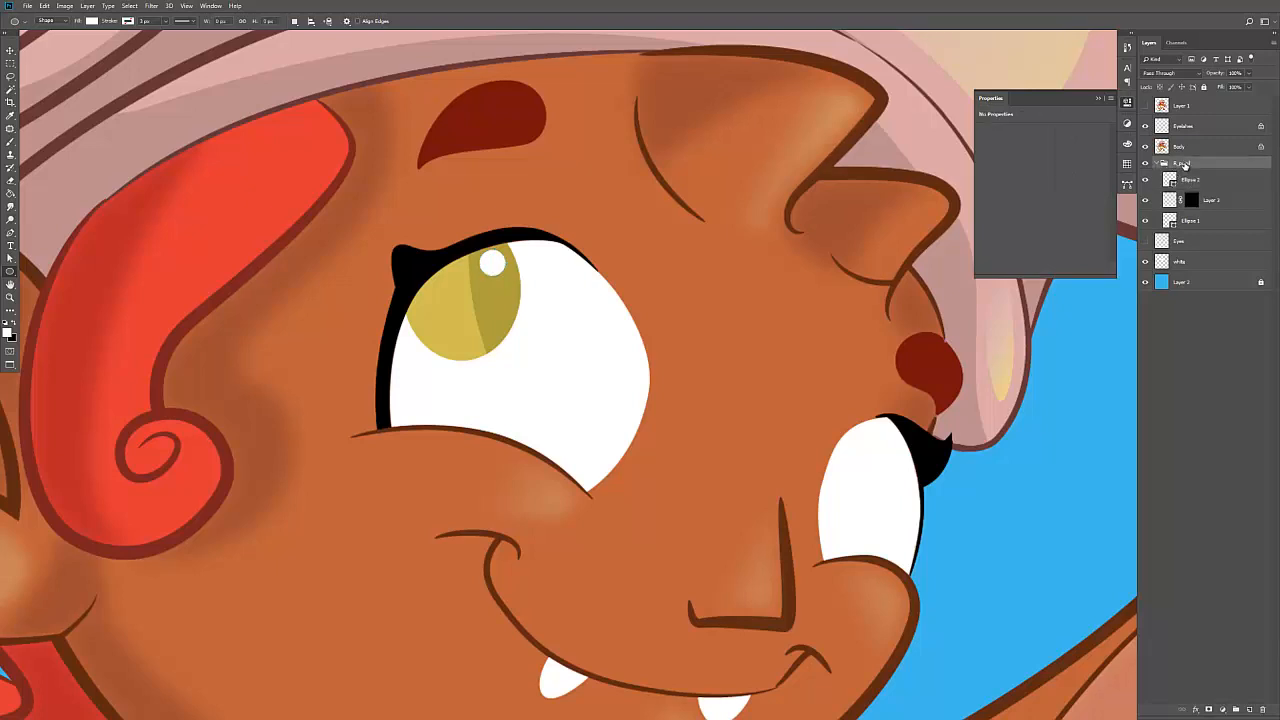
left_click(1158, 164)
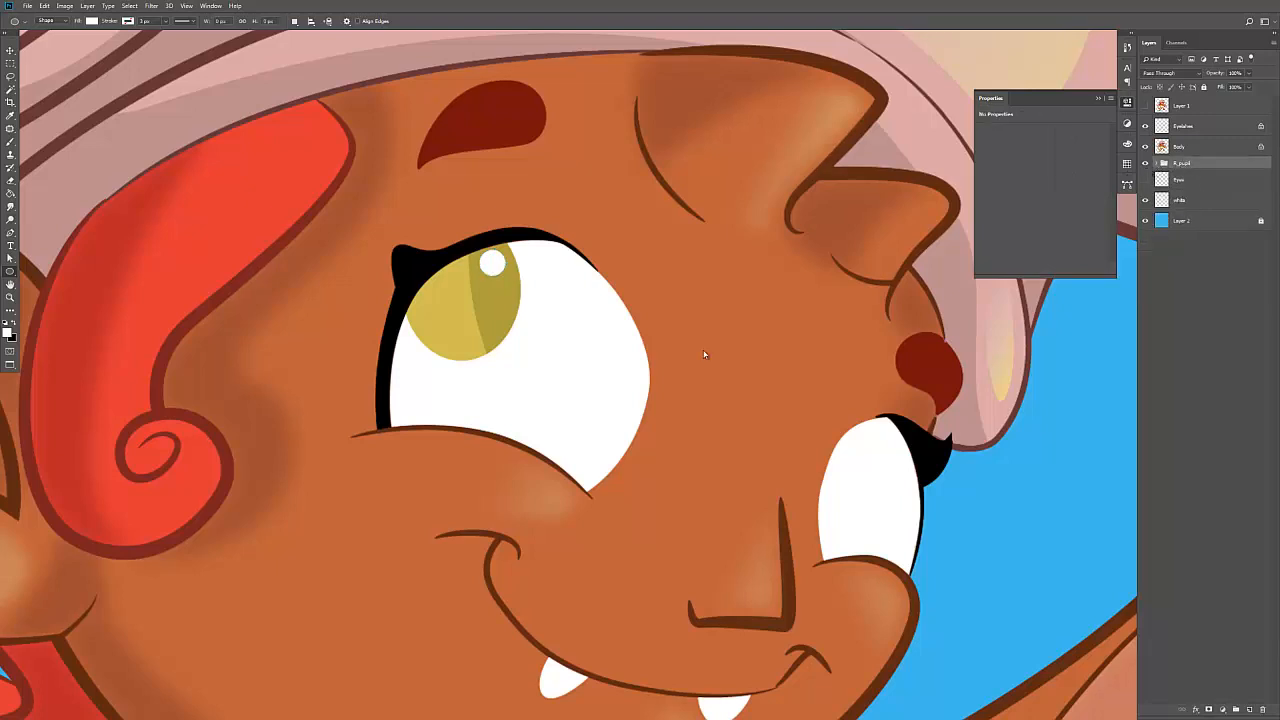
Step: Duplicate the R_pupil group onto the smaller eye and show the original Eyes layer for reference
key("v")
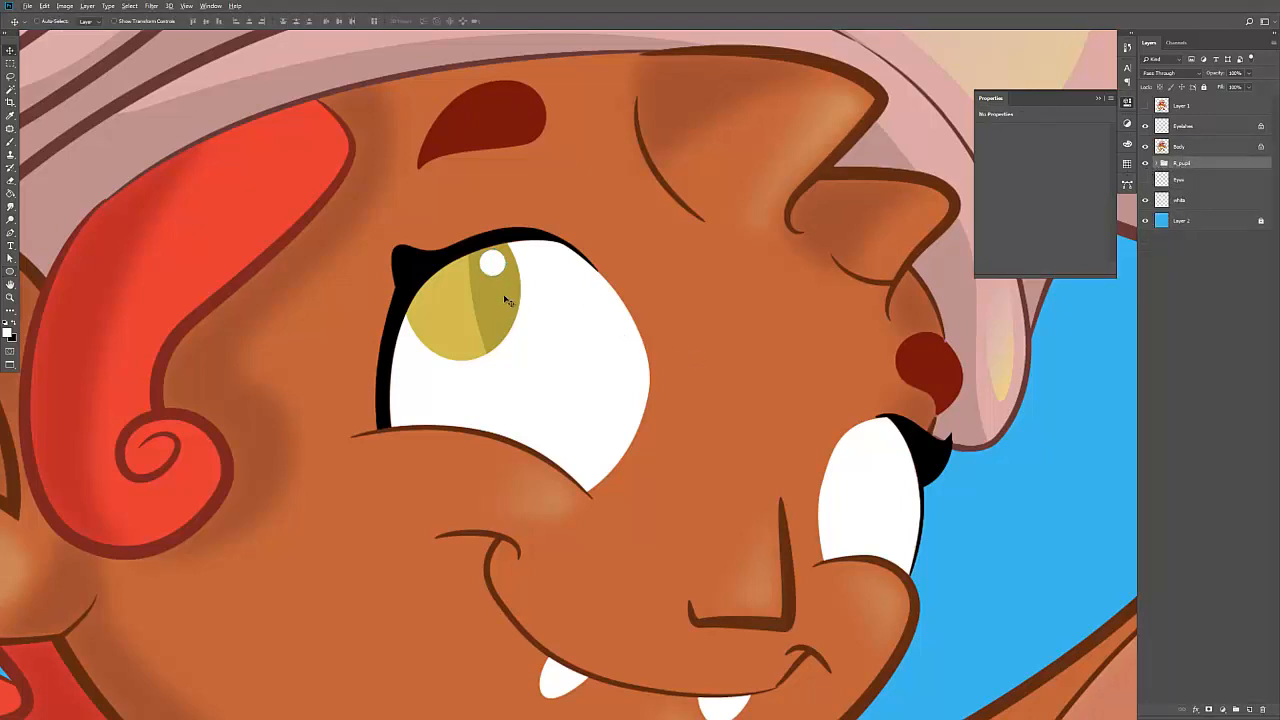
left_click_drag(497, 294, 884, 455)
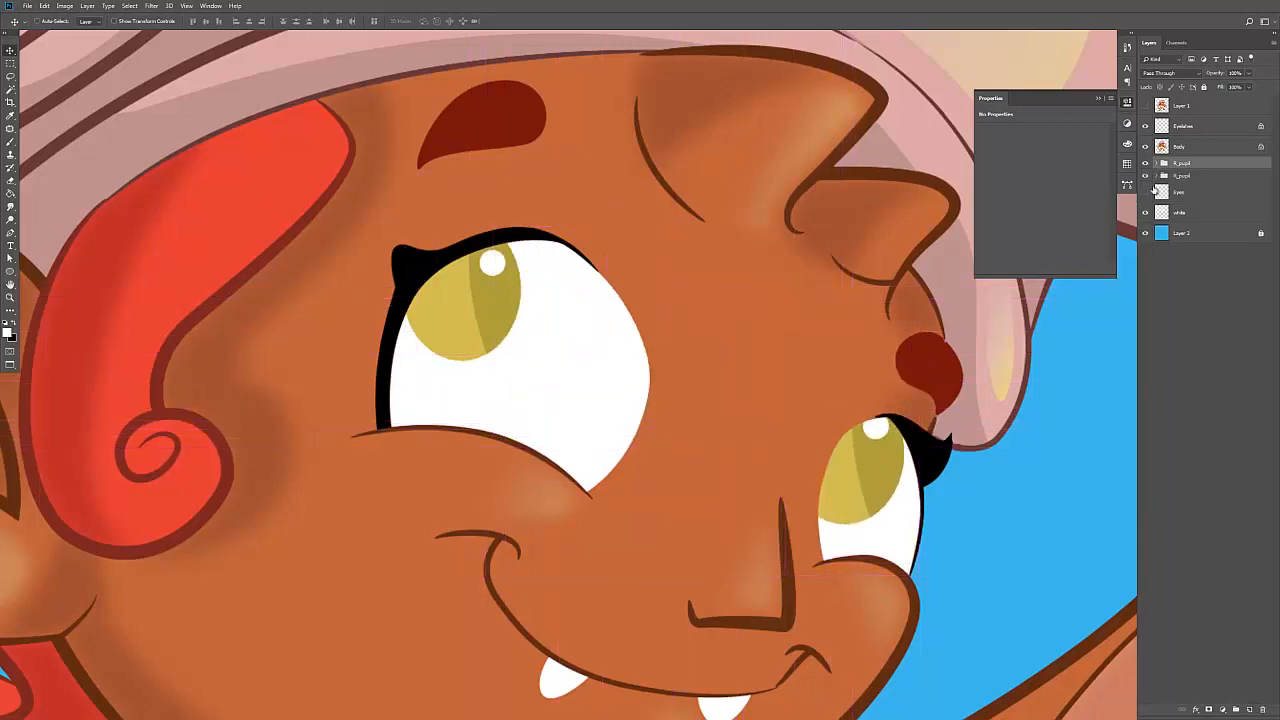
left_click(1146, 193)
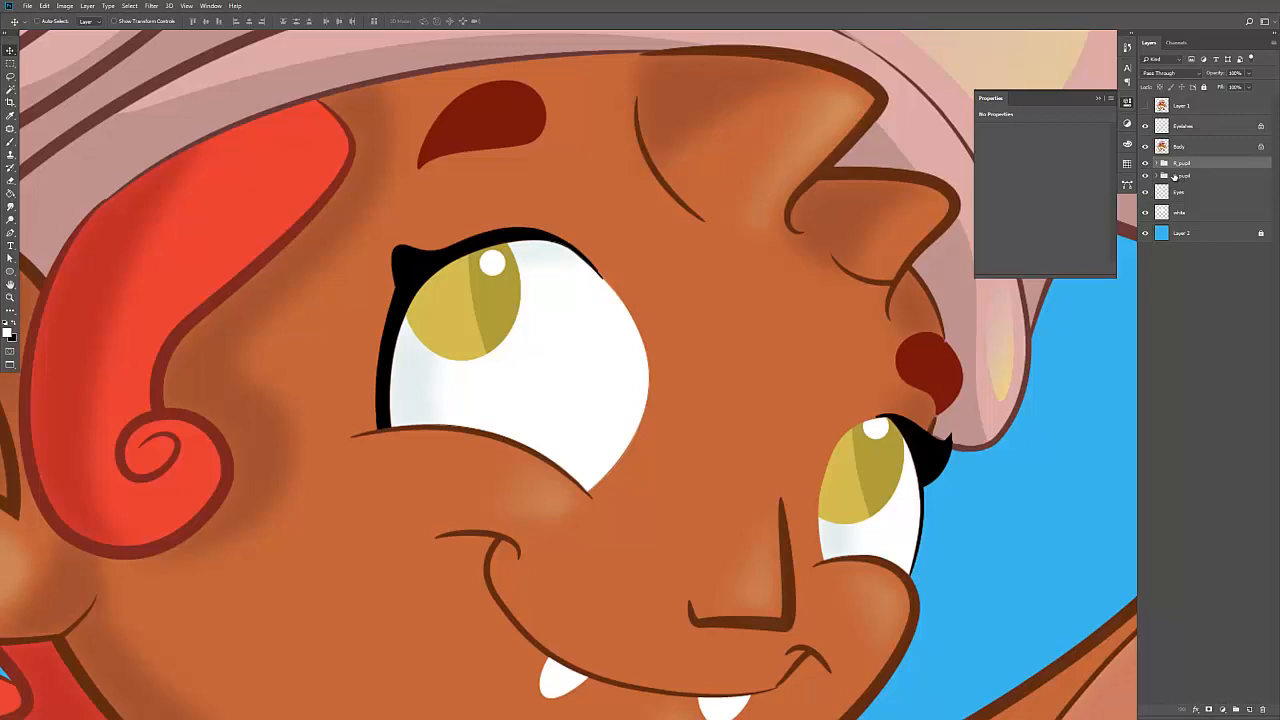
Step: Lower the copied pupil group's opacity to 40% so the original small iris can be seen through it
key("3")
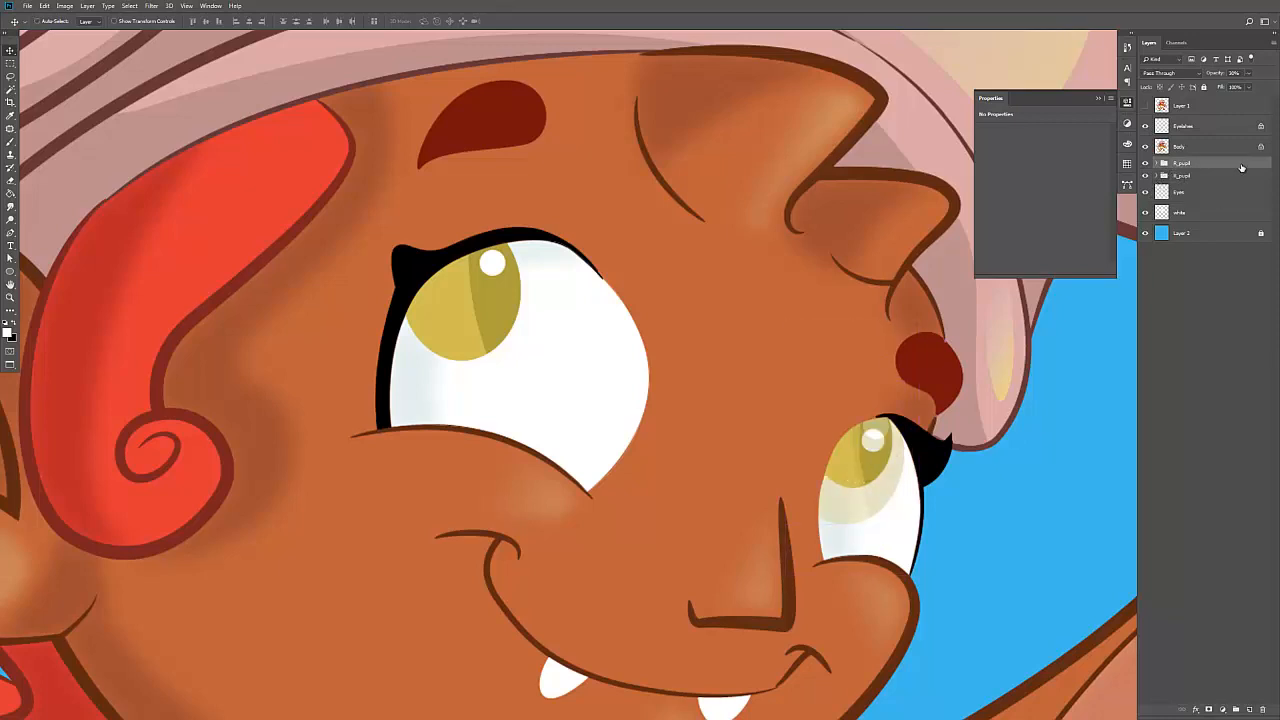
left_click(1245, 73)
left_click_drag(1255, 87, 1270, 88)
left_click(1217, 164)
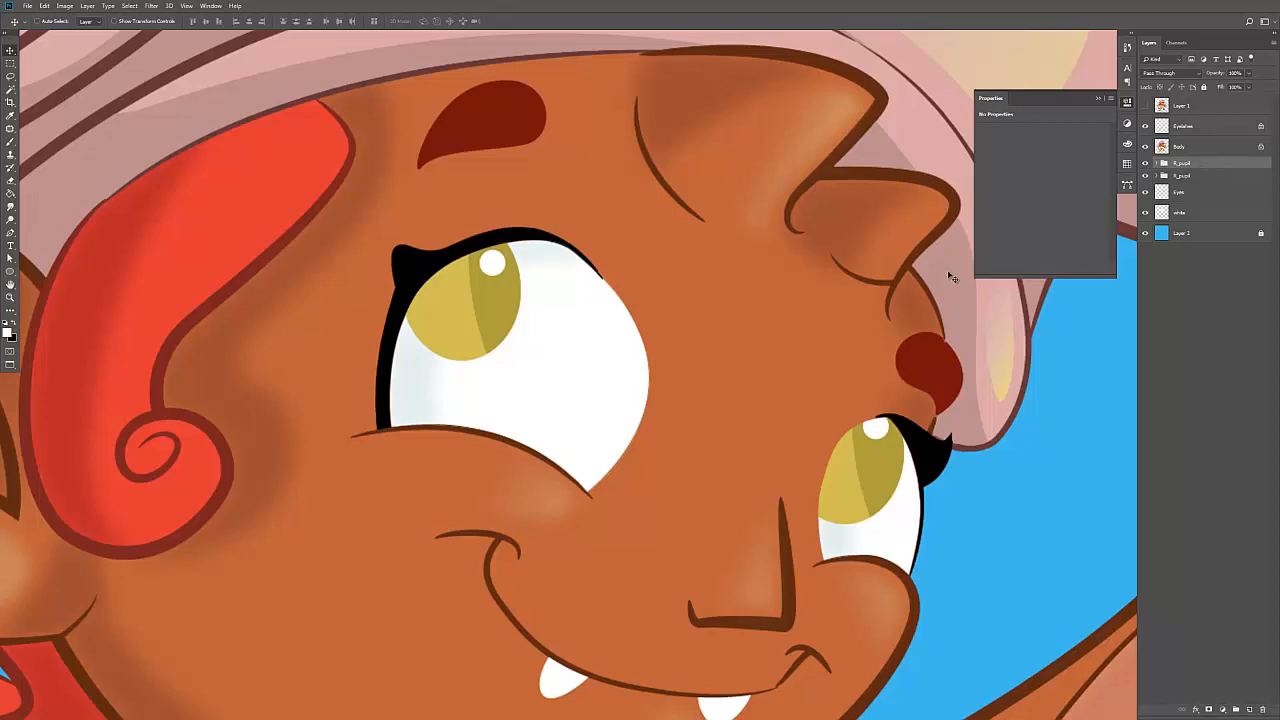
key("4")
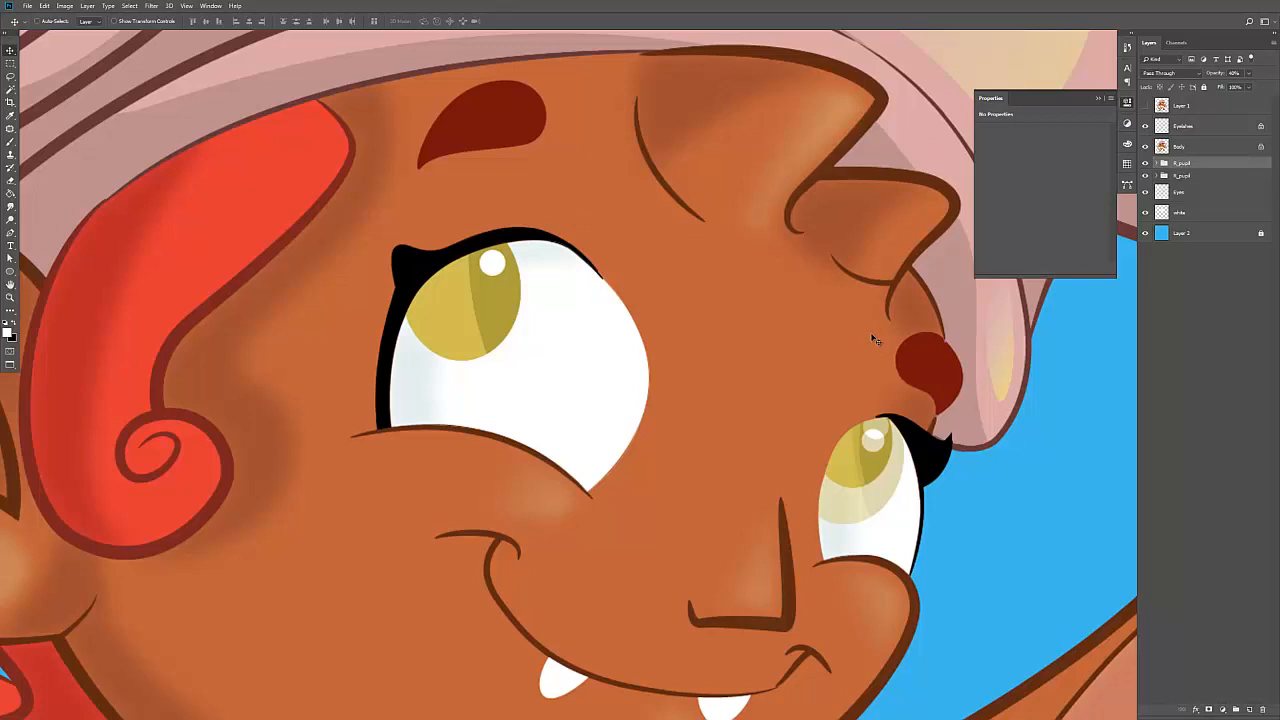
Step: Scale the copied pupil group to about two thirds of its size and align it with the original iris in the smaller eye
key("ctrl+t")
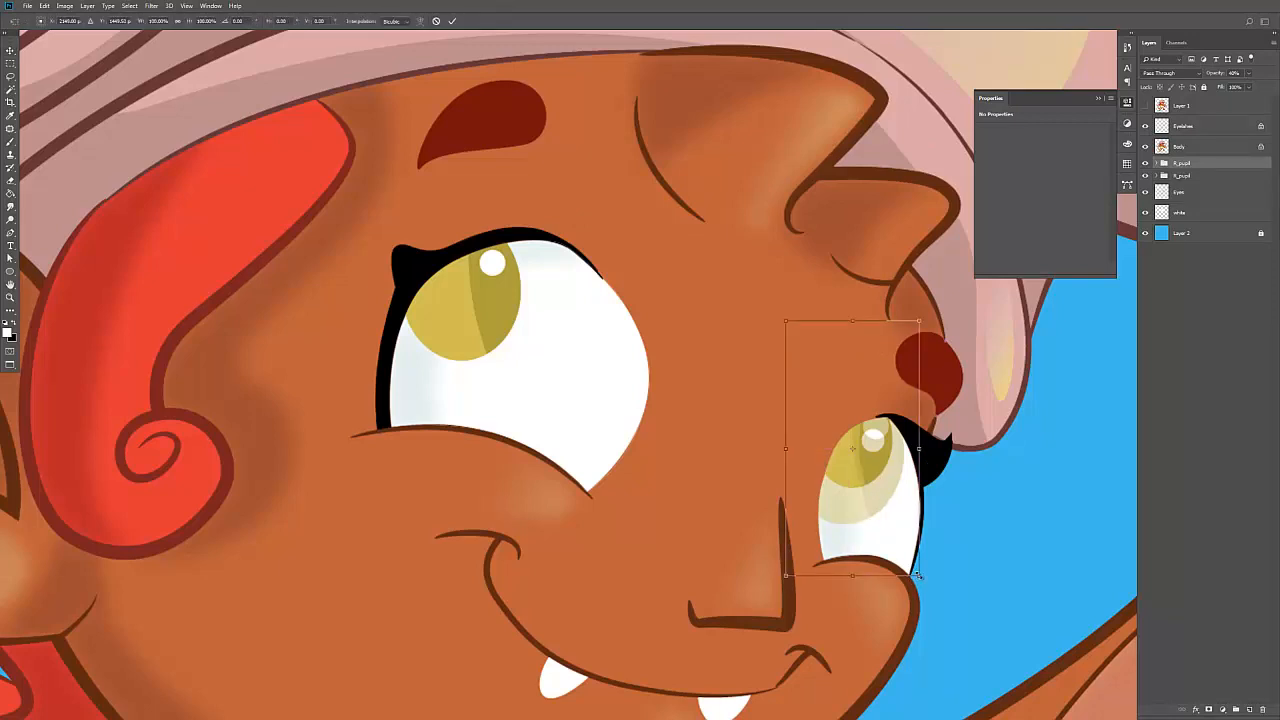
left_click_drag(918, 576, 910, 540)
left_click_drag(877, 480, 1020, 542)
left_click_drag(928, 381, 955, 428)
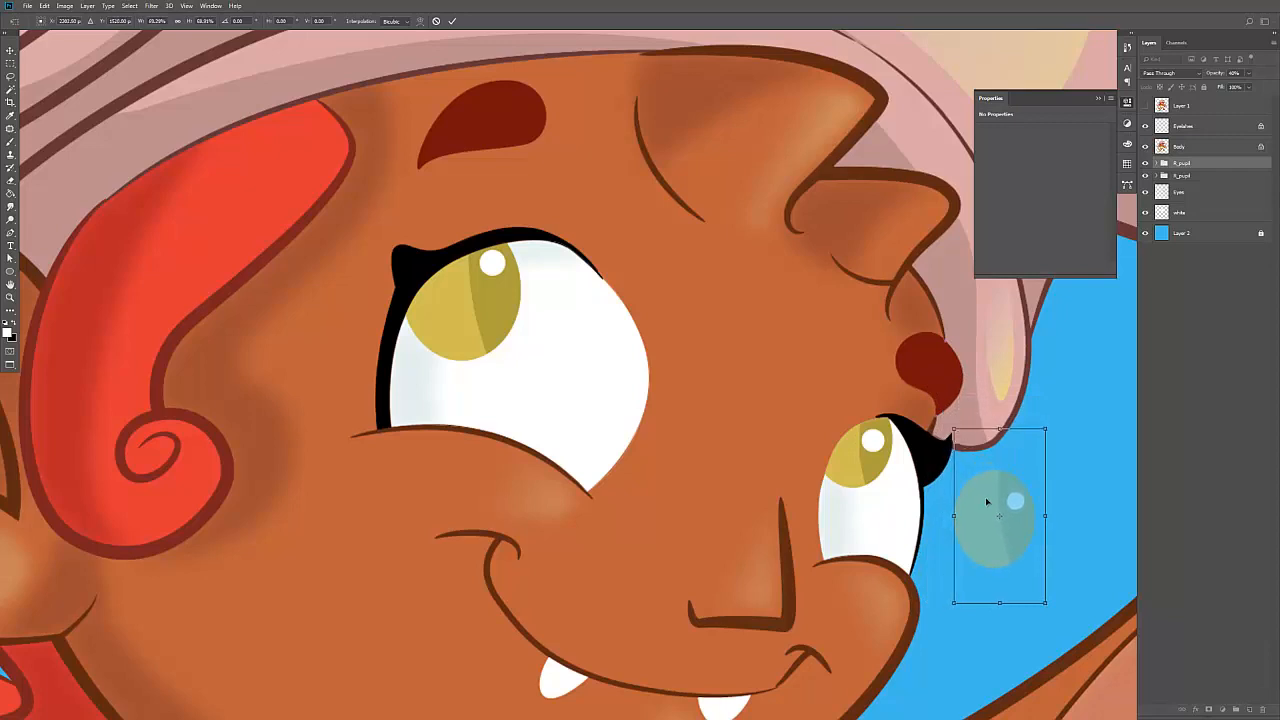
left_click_drag(964, 498, 900, 435)
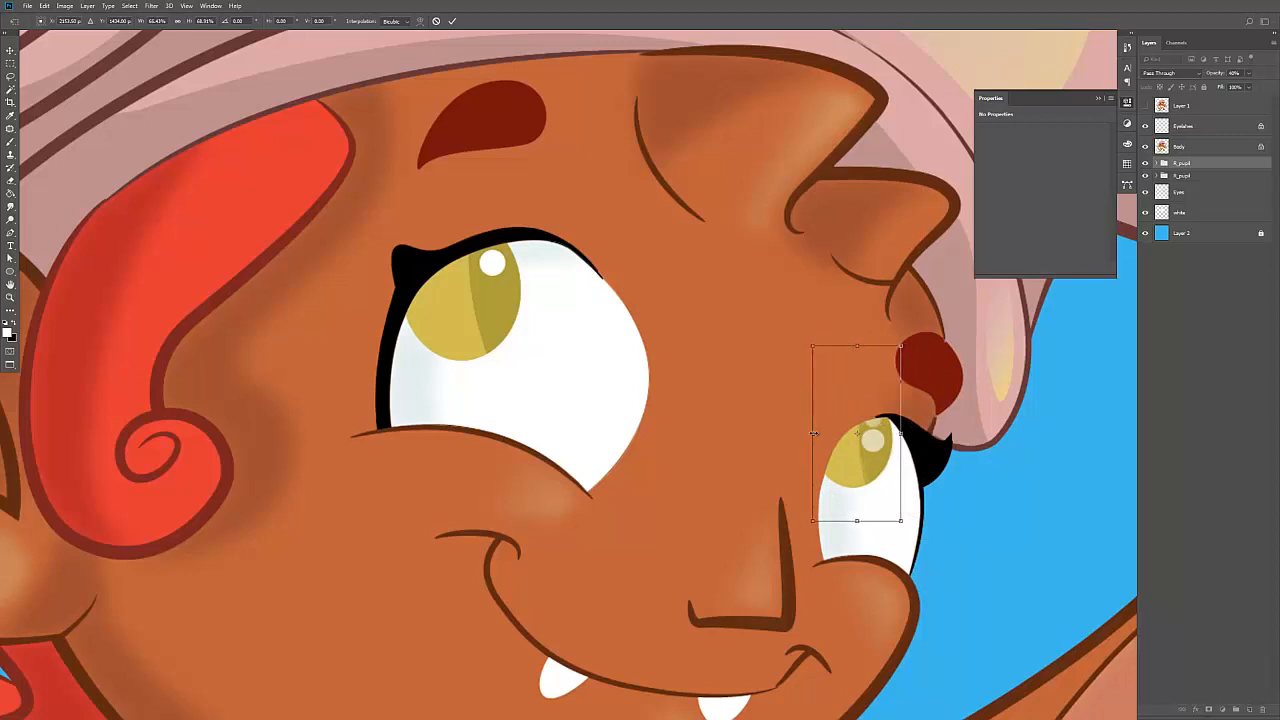
left_click_drag(813, 433, 811, 433)
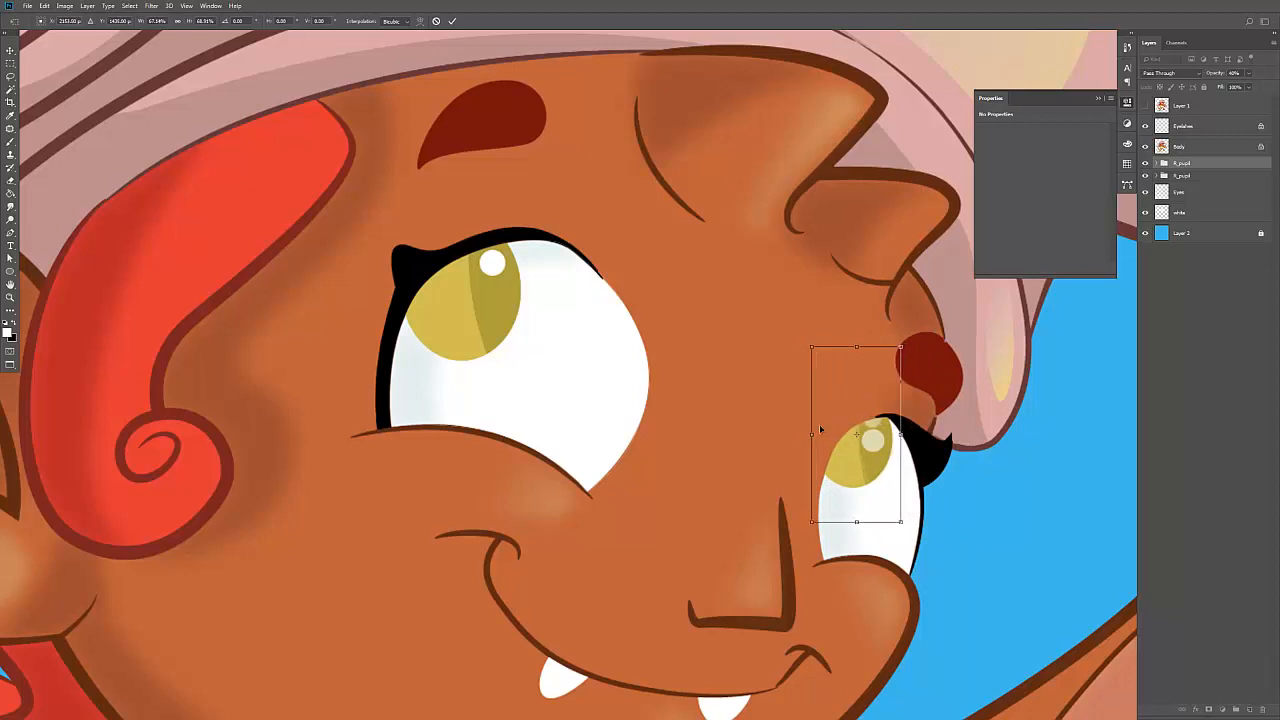
key("Down")
key("Down")
key("Down")
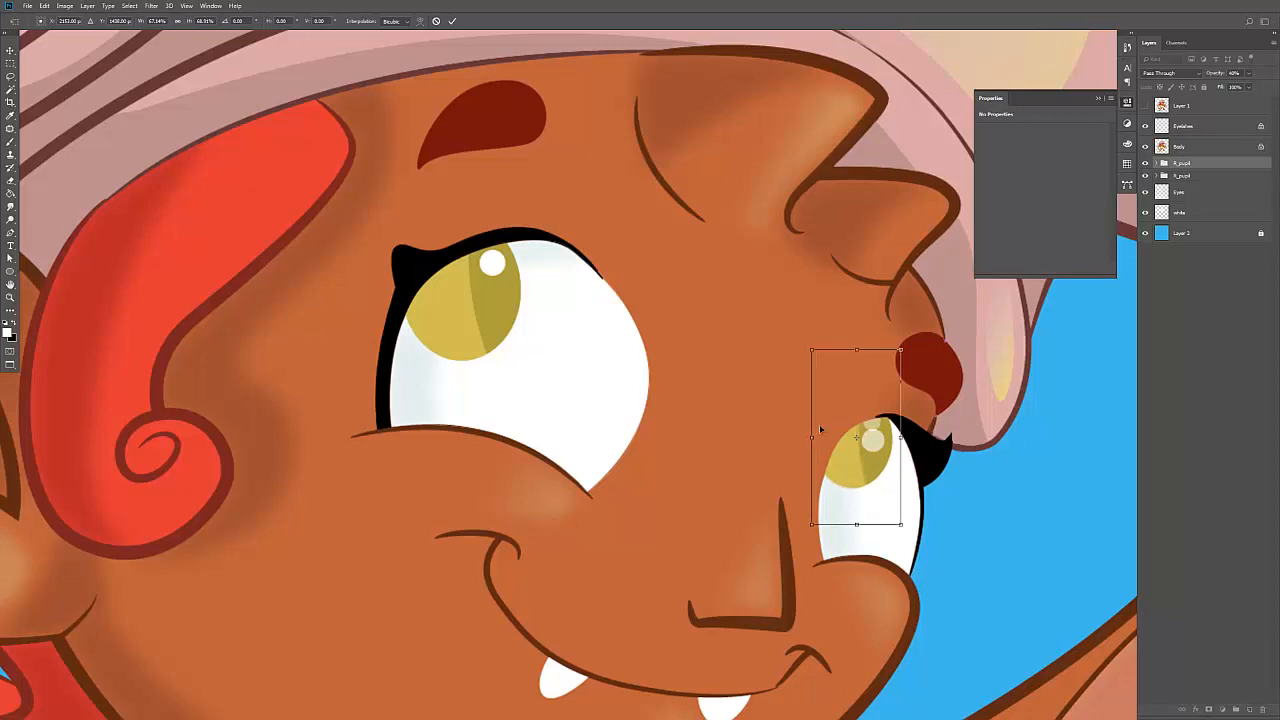
key("Return")
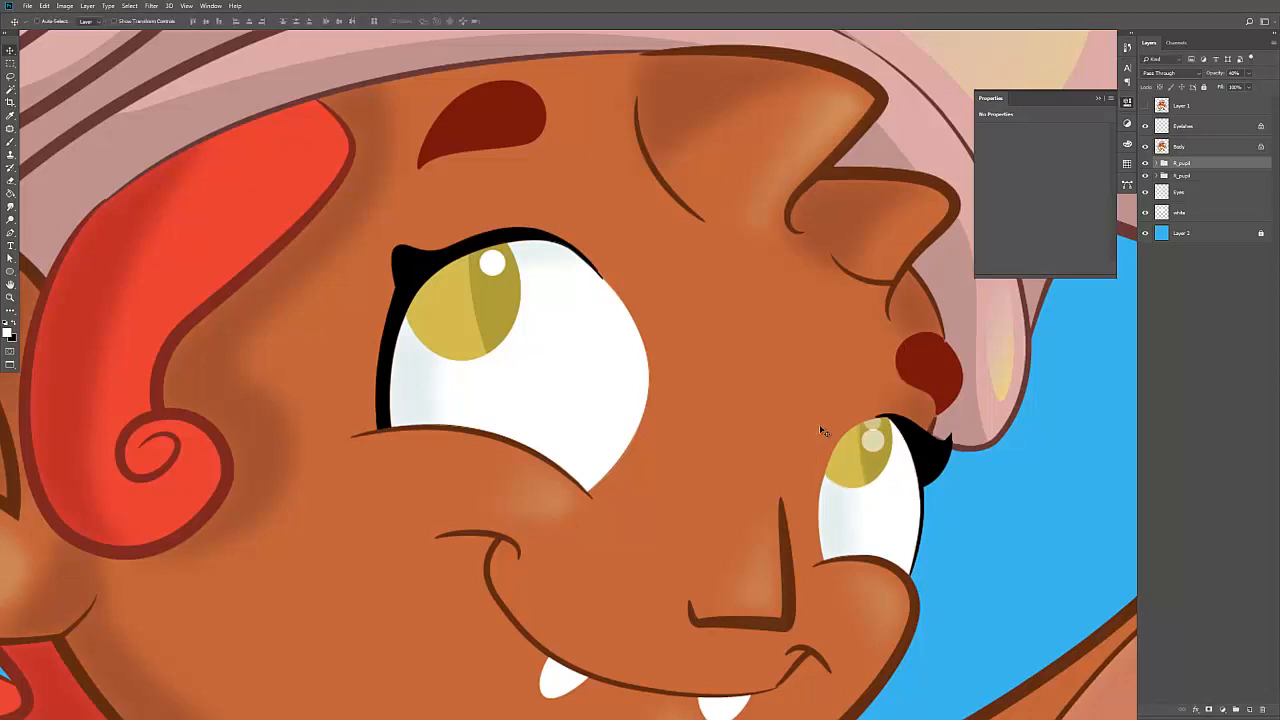
Step: With the Eyes layer hidden, restore the copied pupil group to 100% opacity and rename it L_pupil
left_click(1145, 192)
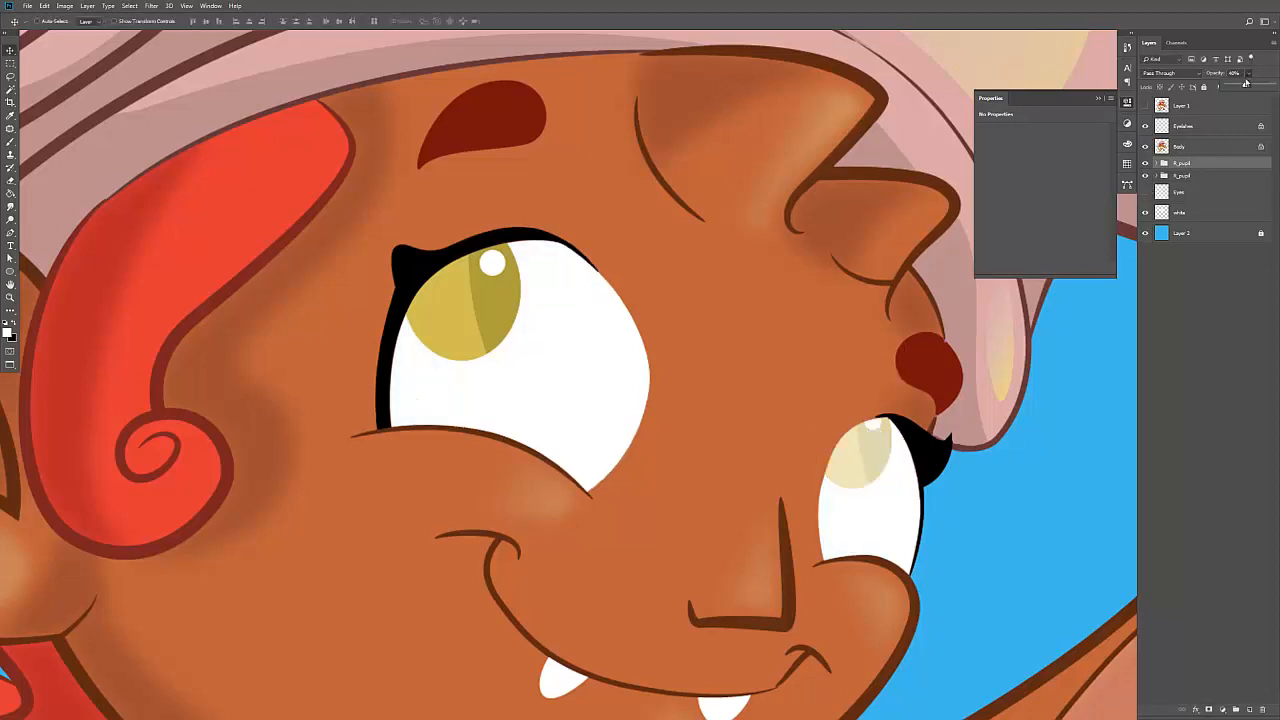
left_click_drag(1277, 86, 1279, 86)
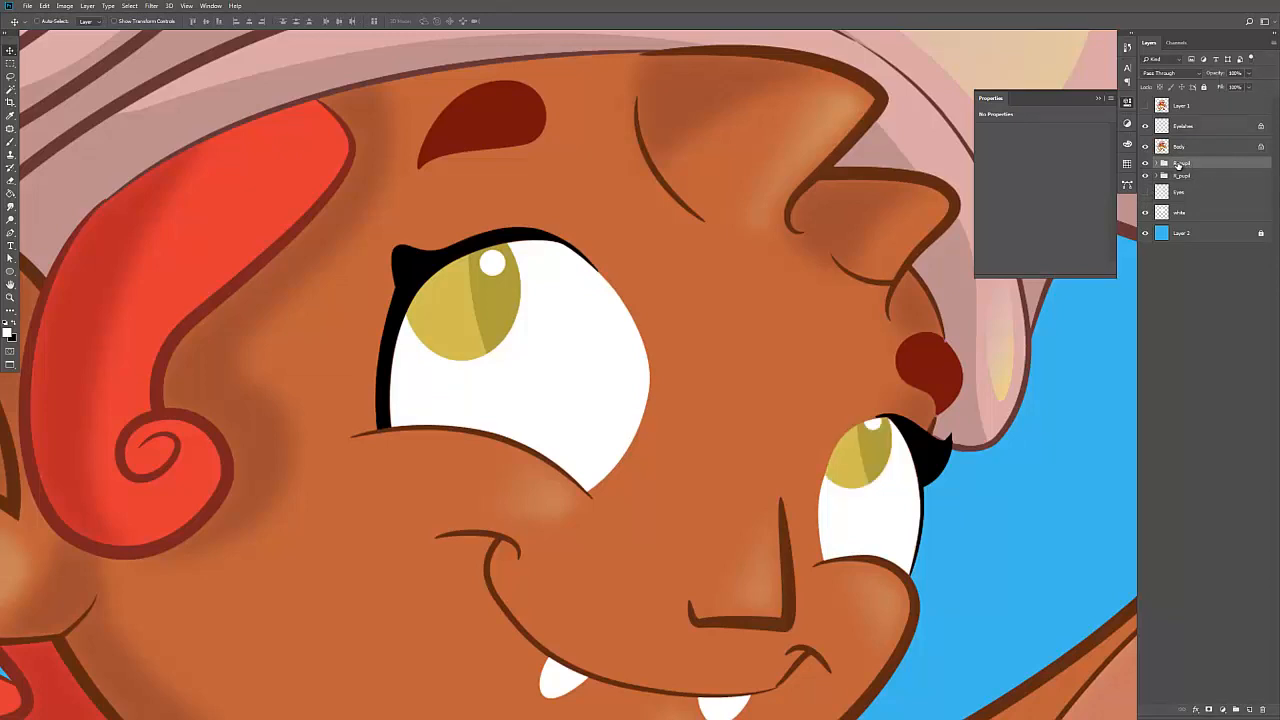
double_click(1184, 163)
key("Return")
Step: Select the L_pupil and R_pupil groups together and try moving both pupils around within the eye whites
key("z")
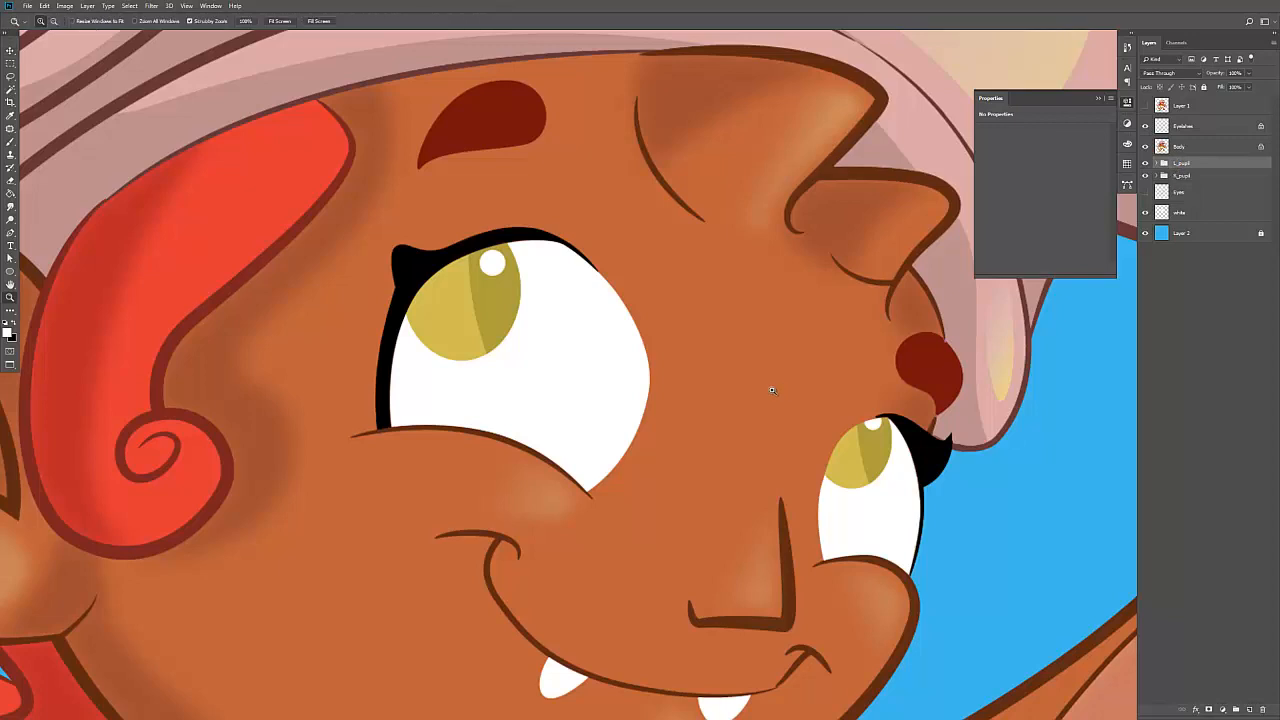
left_click_drag(771, 389, 740, 369)
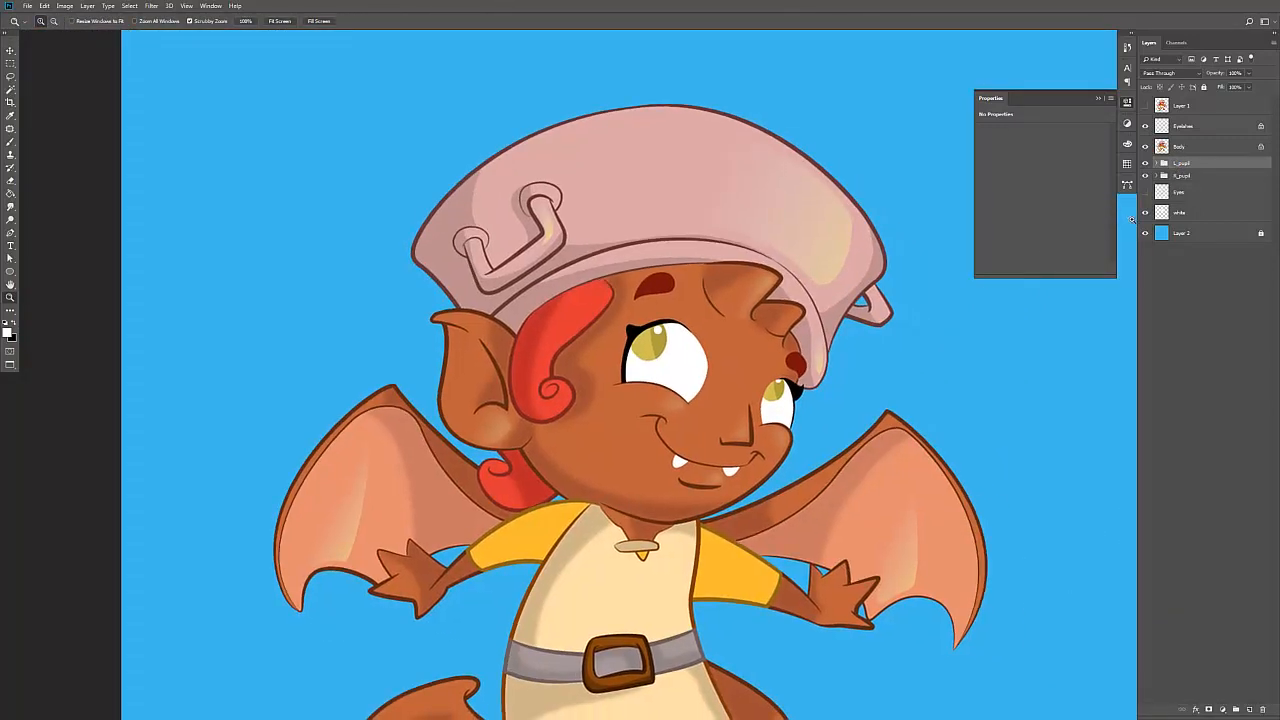
left_click(1185, 177, "shift")
key("ctrl+t")
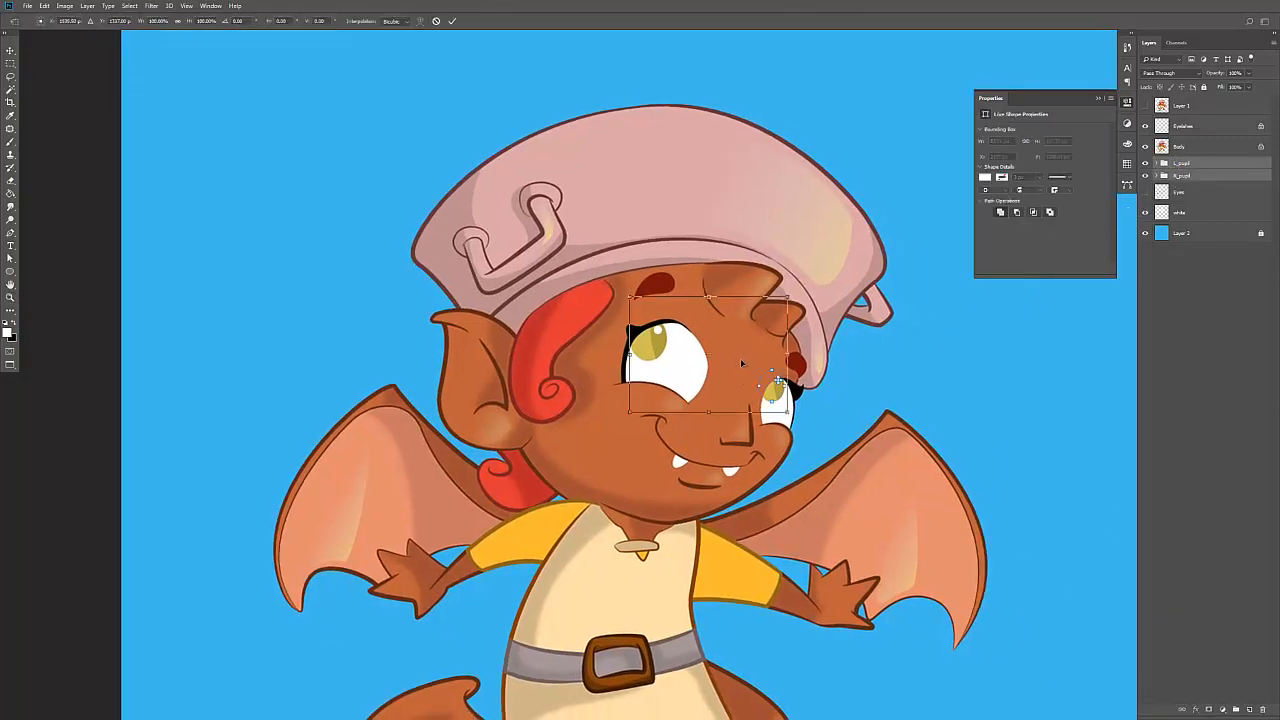
left_click_drag(756, 370, 712, 371)
key("z")
key("v")
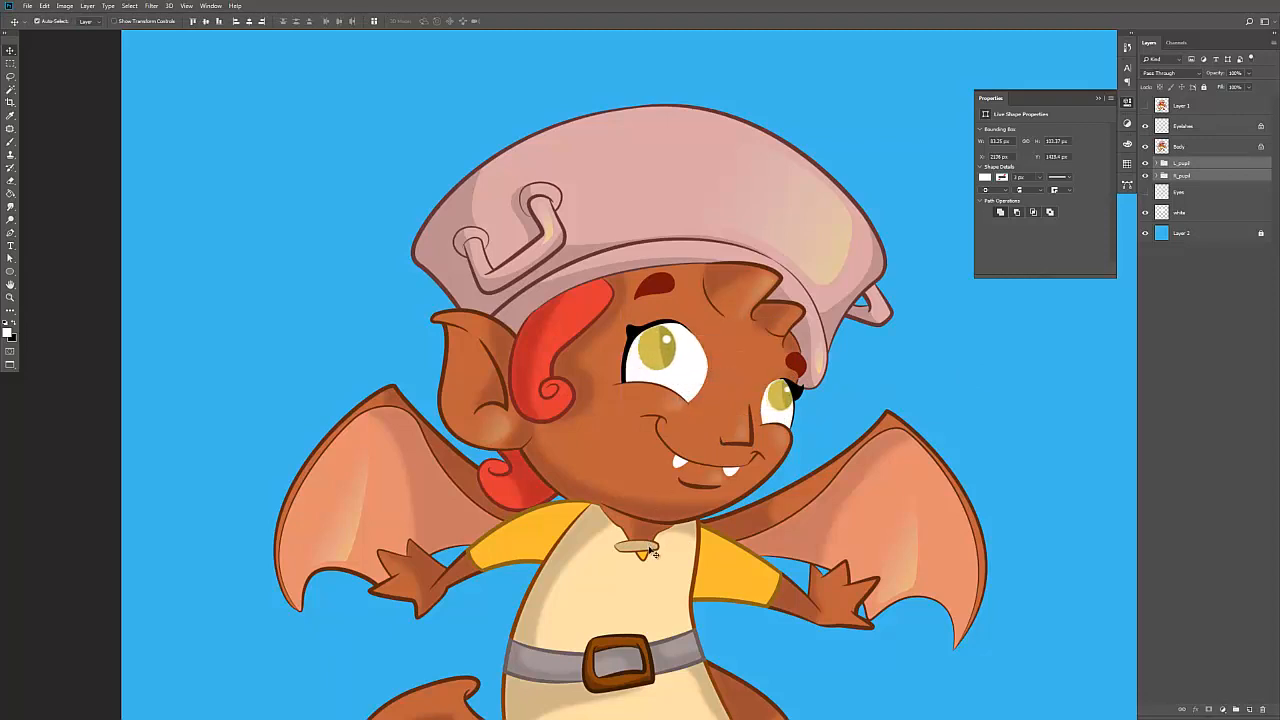
Step: Undo the test movements of the two pupil groups
key("ctrl+z")
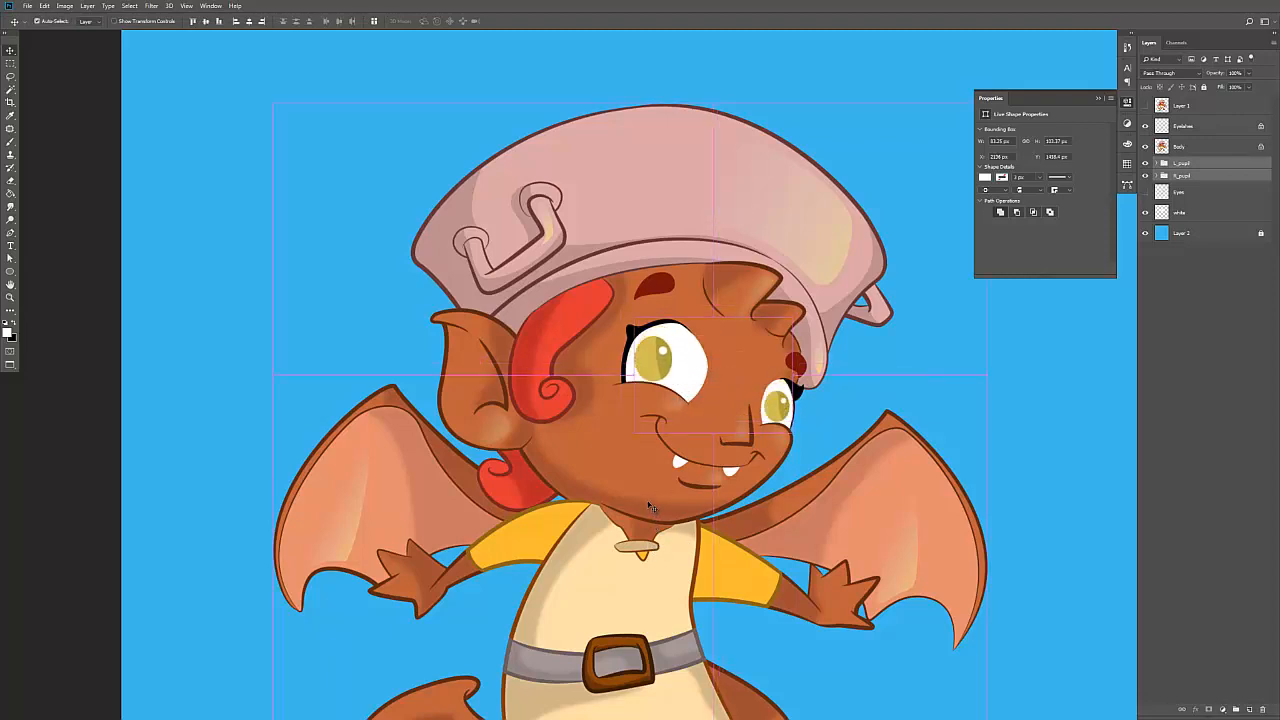
key("ctrl+z")
key("ctrl+z")
key("ctrl+z")
key("ctrl+z")
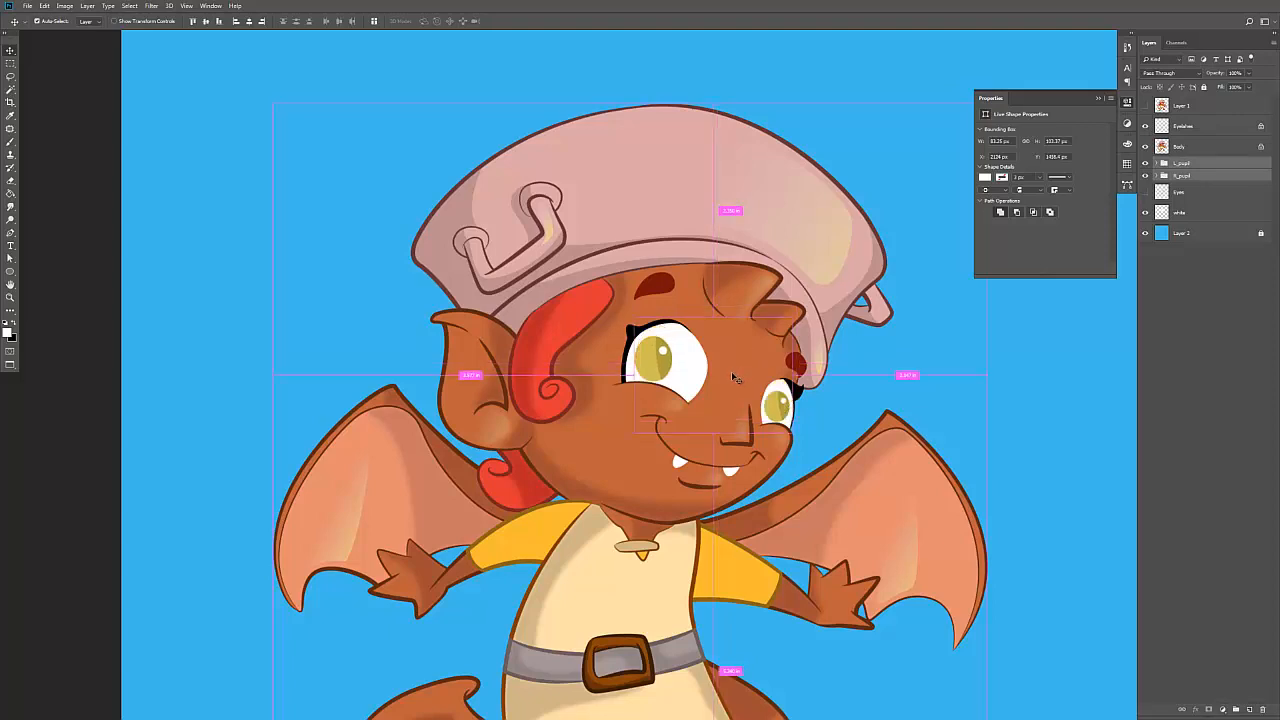
key("ctrl+z")
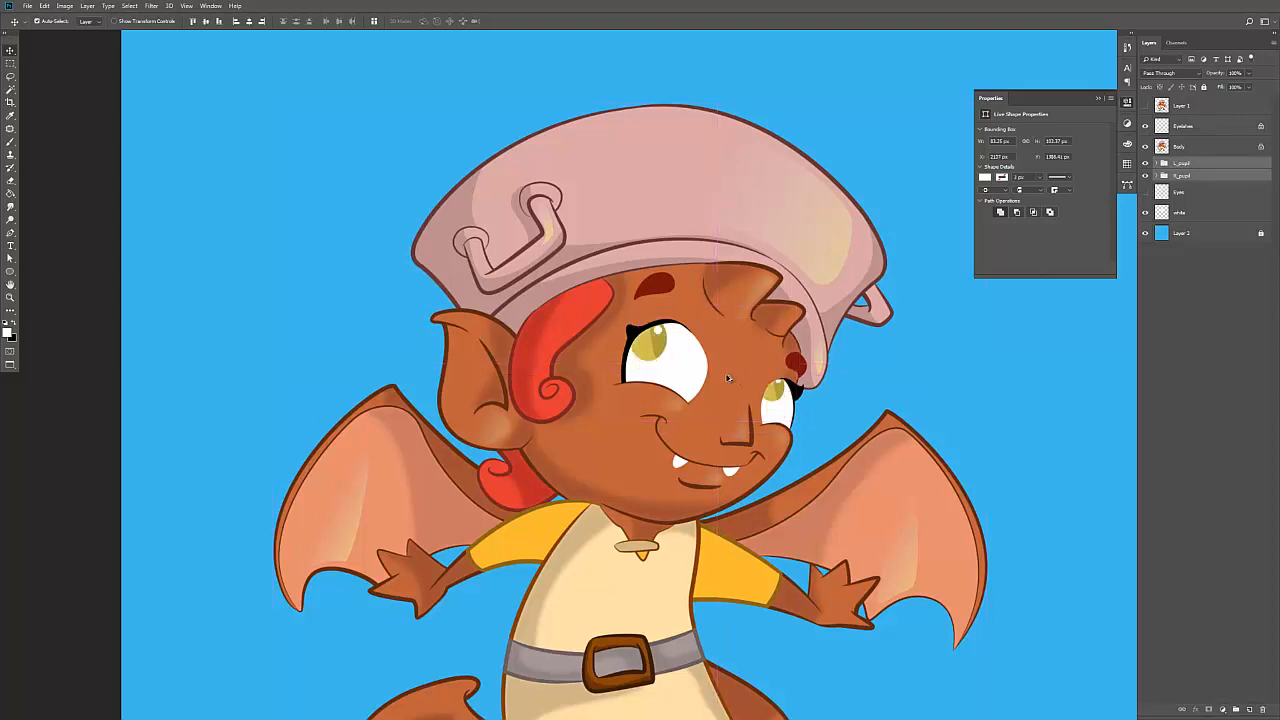
Step: Nudge the white highlight circle in the L_pupil group down and slightly outward on the iris
key("z")
left_click_drag(757, 380, 861, 408)
key("v")
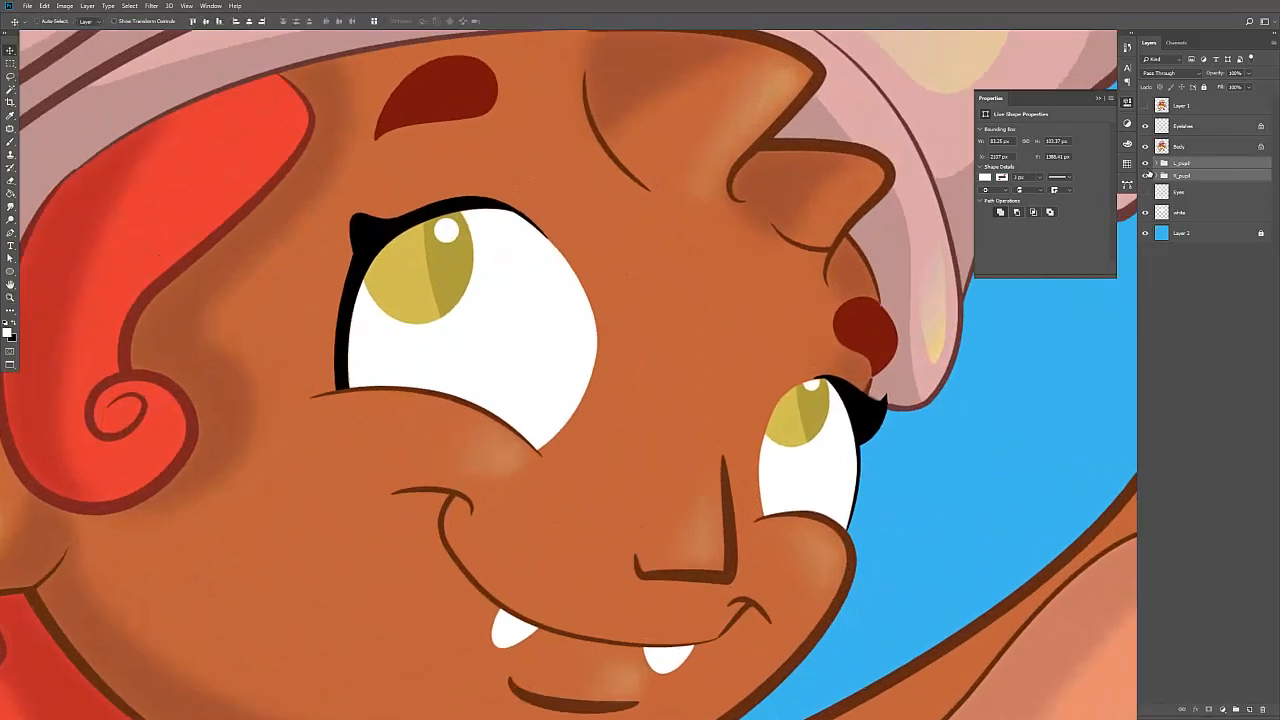
left_click(1161, 163)
left_click(1197, 181)
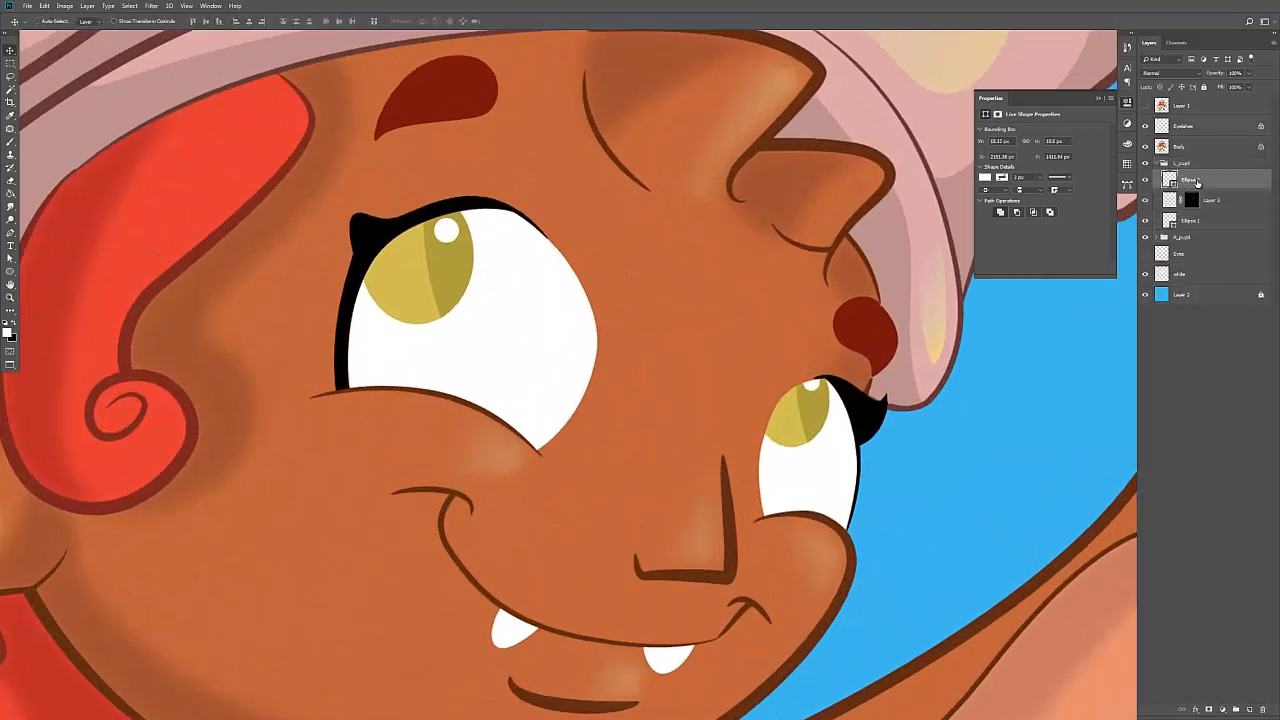
key("shift+Down")
key("shift+Down")
key("shift+Right")
Step: Transform the shaded band on the masked Layer 3 of the L_pupil group, shifting it slightly
key("z")
left_click_drag(912, 373, 870, 376)
left_click(1213, 200)
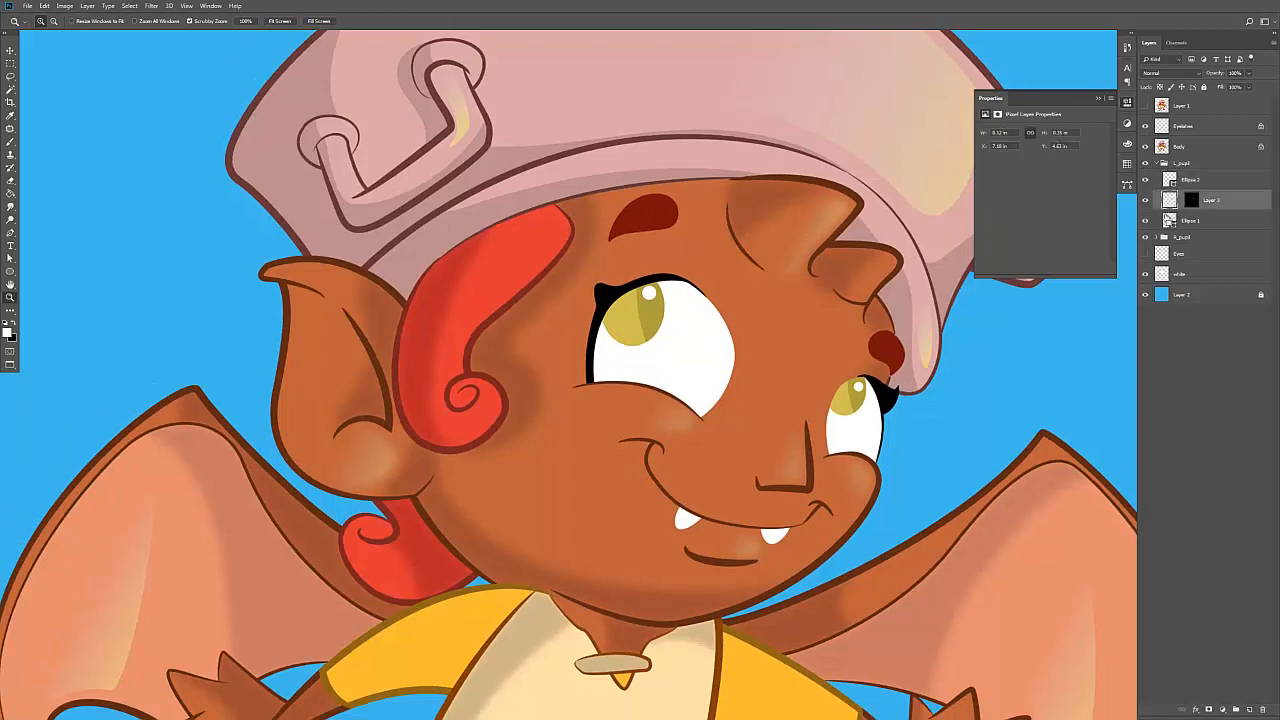
key("ctrl+t")
left_click_drag(905, 408, 906, 409)
key("Return")
Step: Bring the whole character into view, collapse the shape properties and display the Timeline
key("z")
left_click_drag(921, 328, 772, 353)
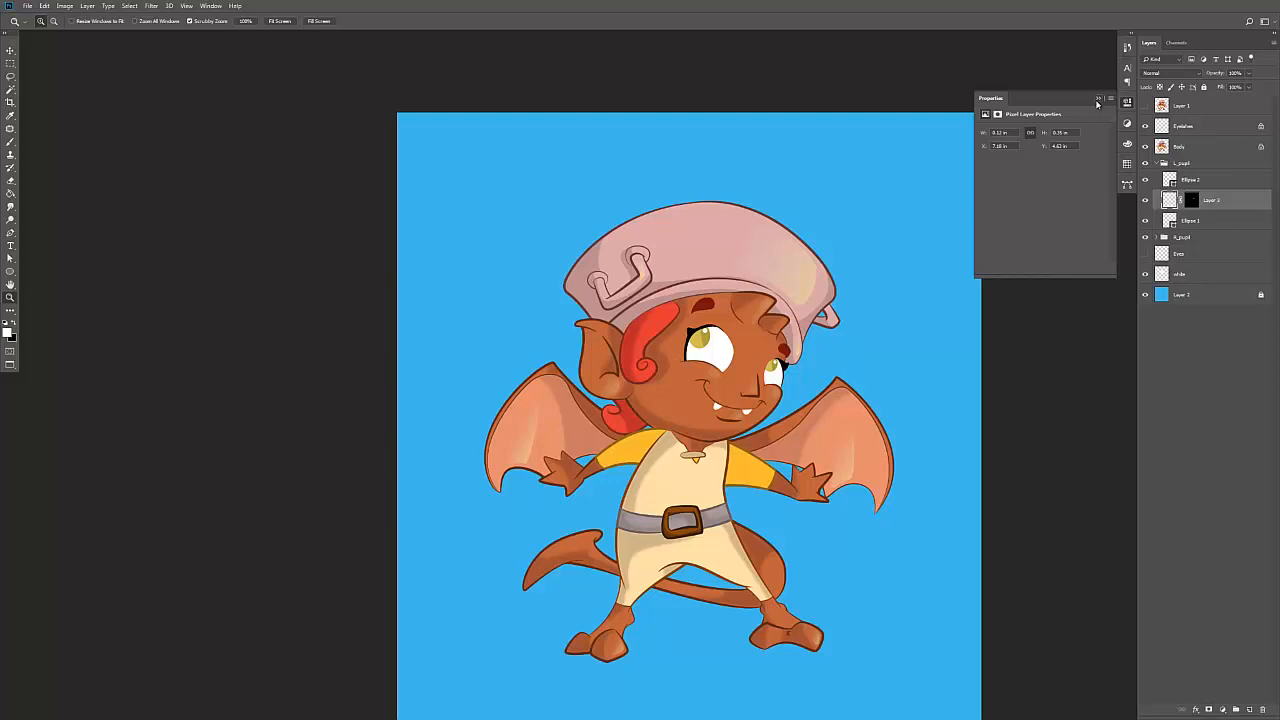
left_click(1097, 100)
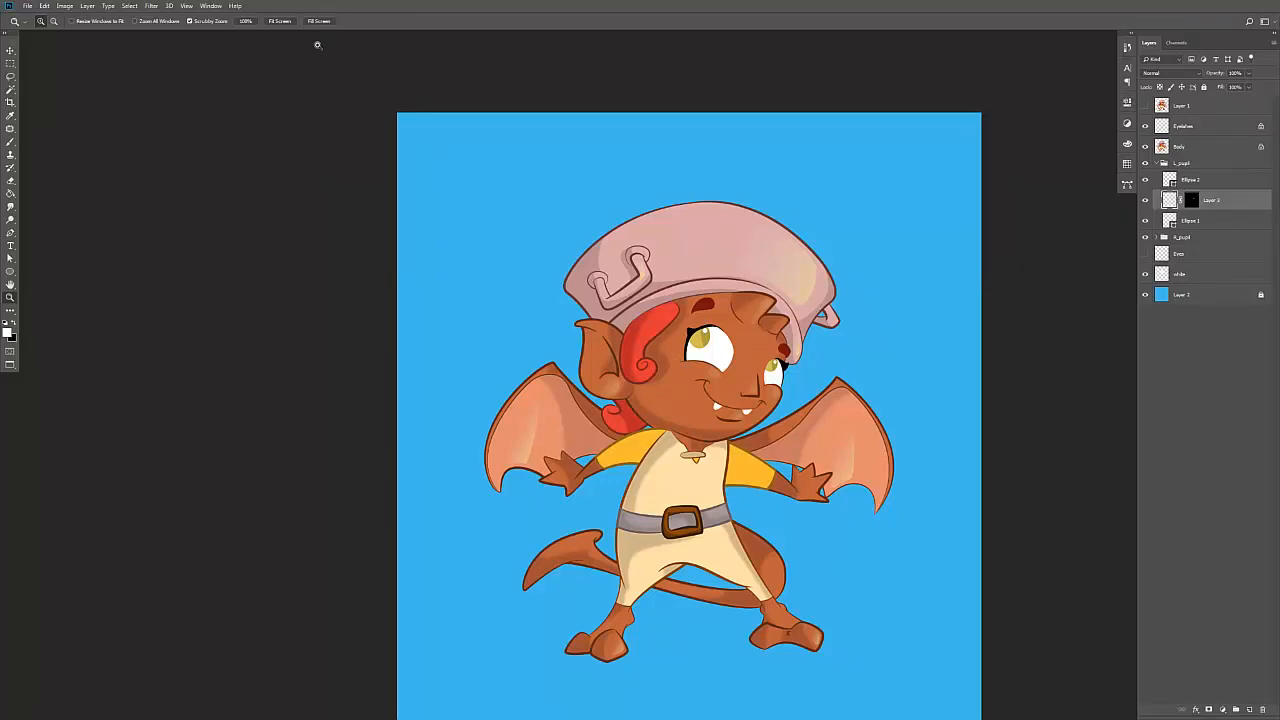
left_click(210, 6)
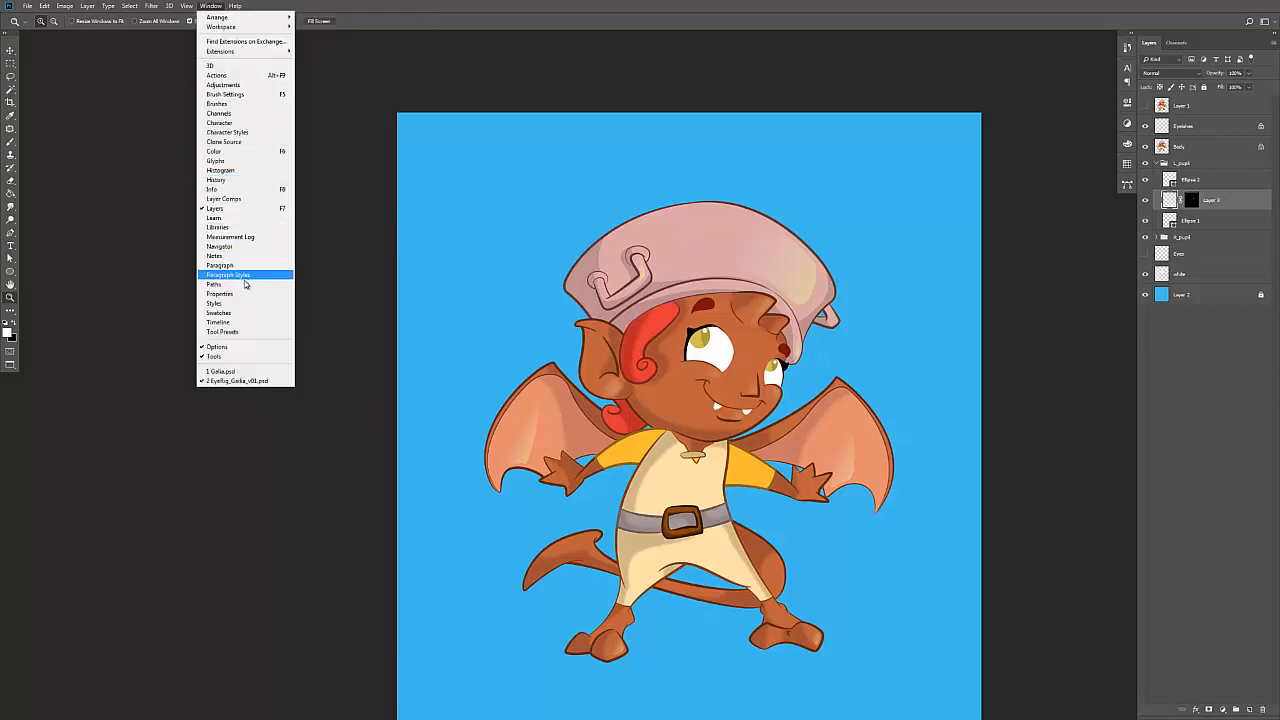
left_click(222, 322)
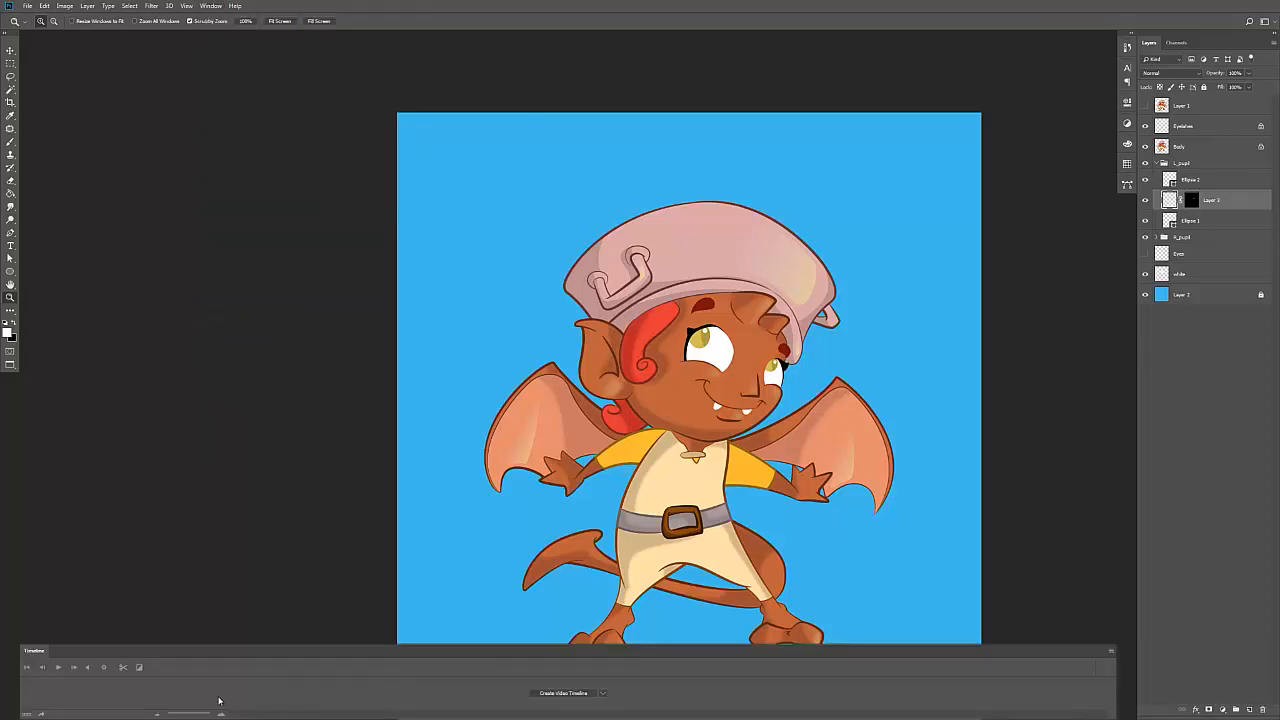
Step: Create a timeline as a frame animation and set the first frame's delay to 0.5 seconds
left_click(564, 694)
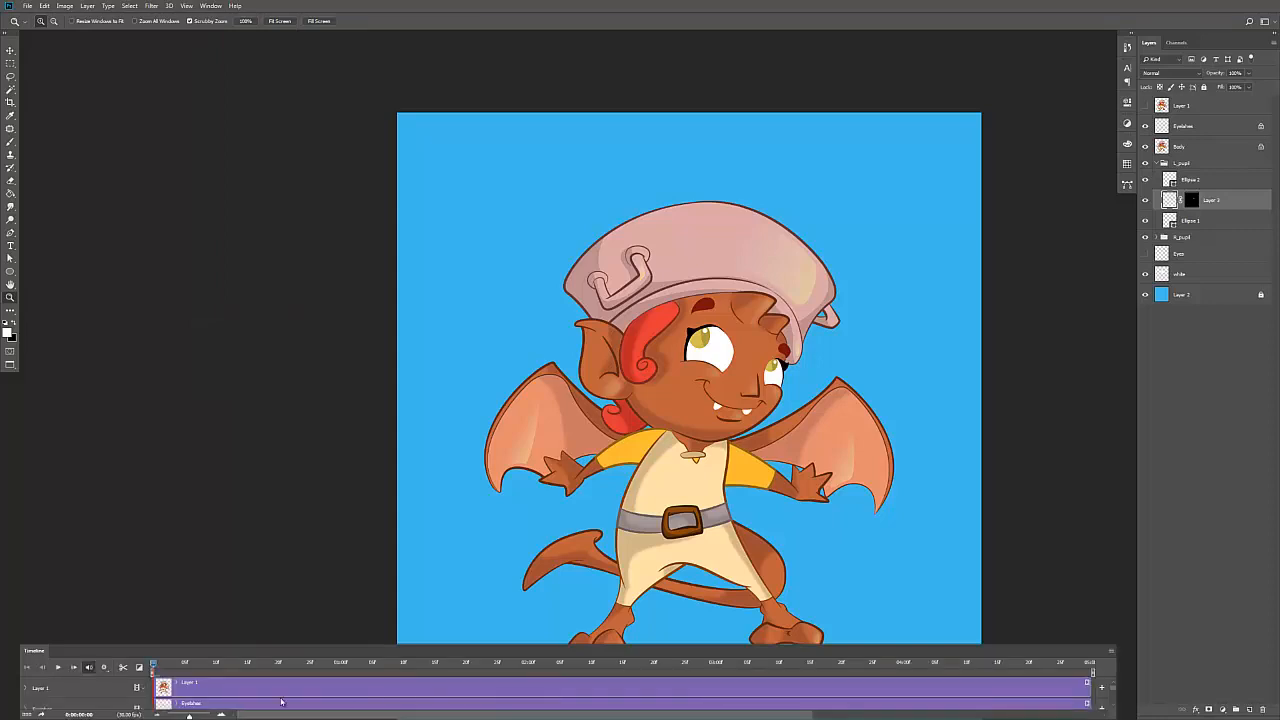
left_click(25, 714)
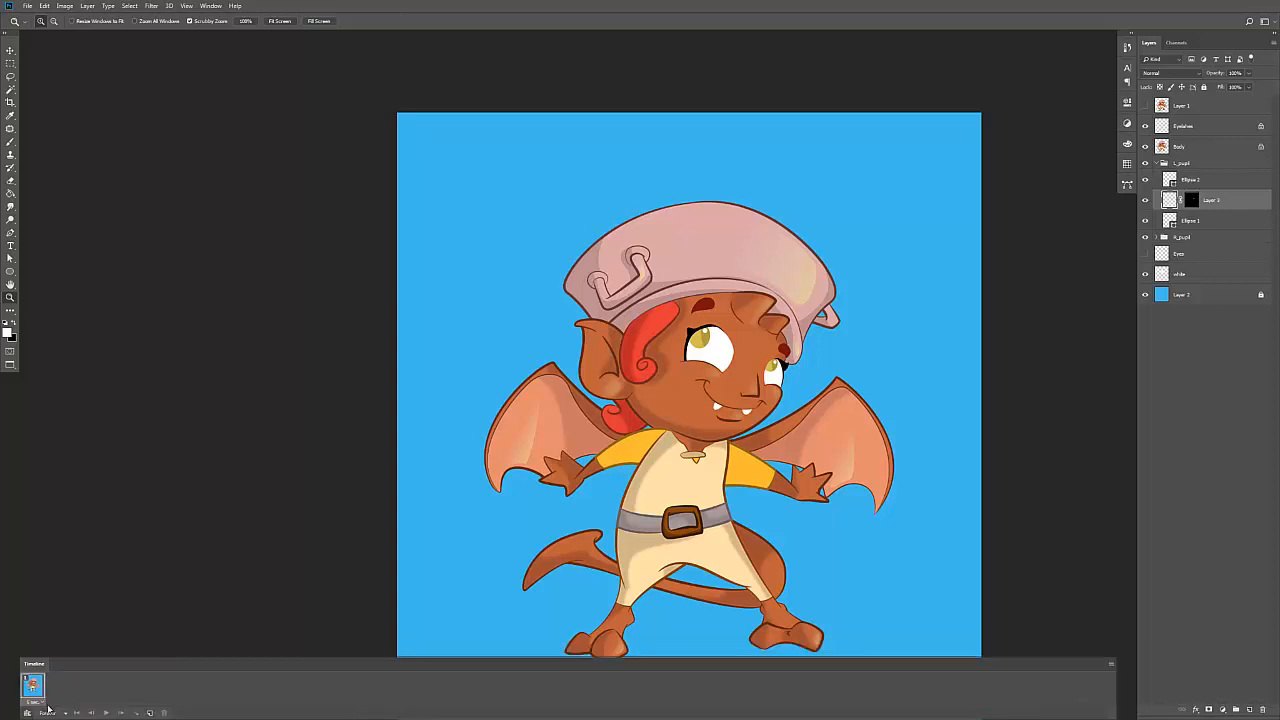
left_click(41, 704)
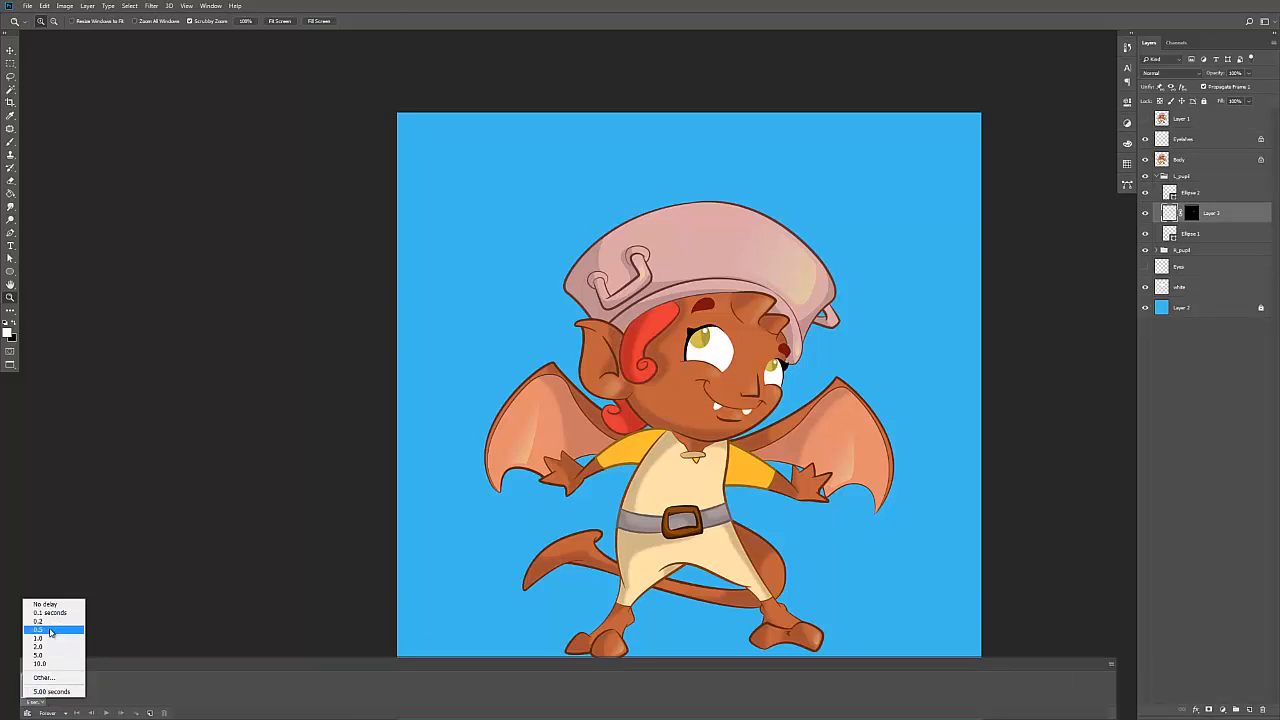
left_click(50, 632)
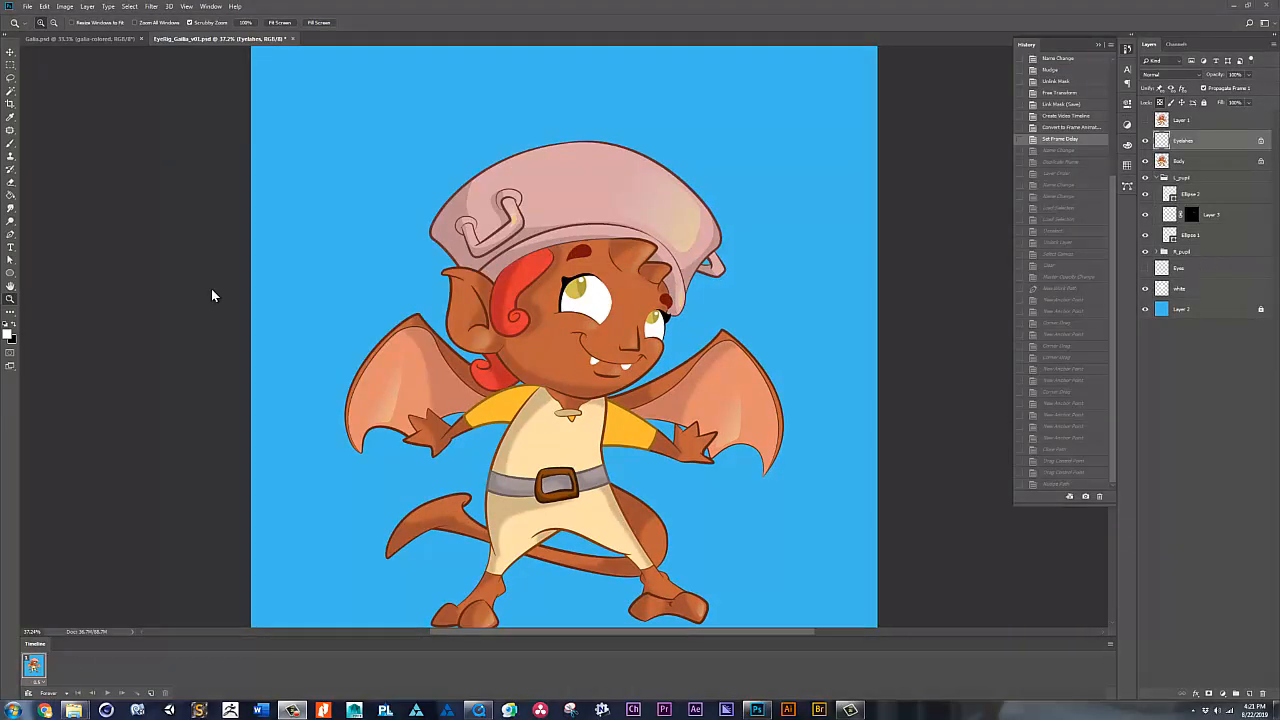
Step: Switch to a roomier screen mode, collapse the History and rename the Eyelashes layer as Eyes_open
left_click(212, 289)
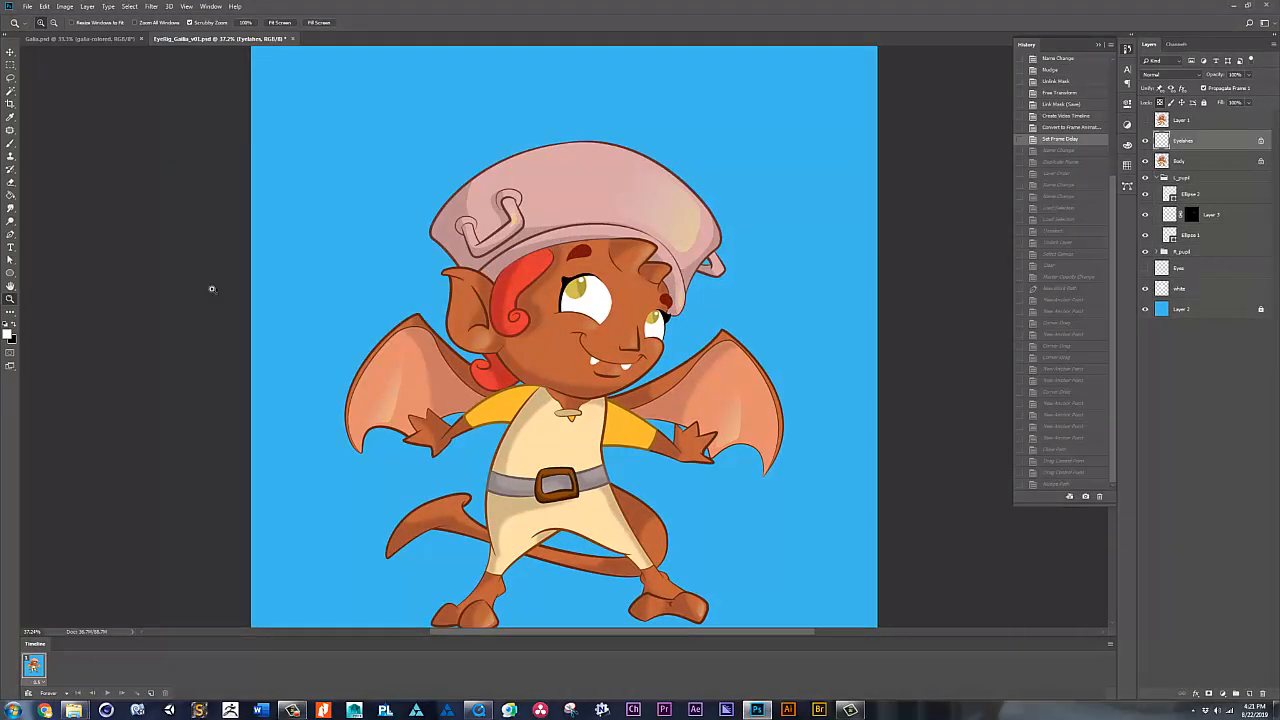
key("f")
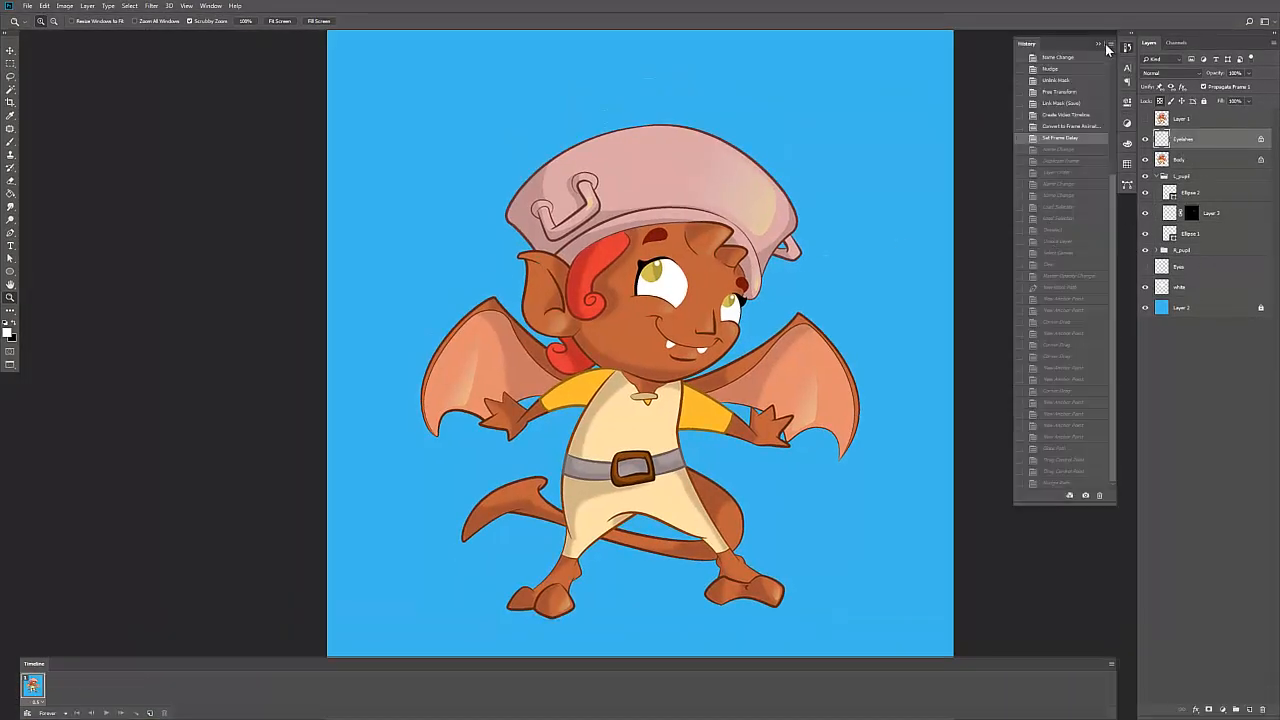
left_click(1096, 43)
double_click(1183, 138)
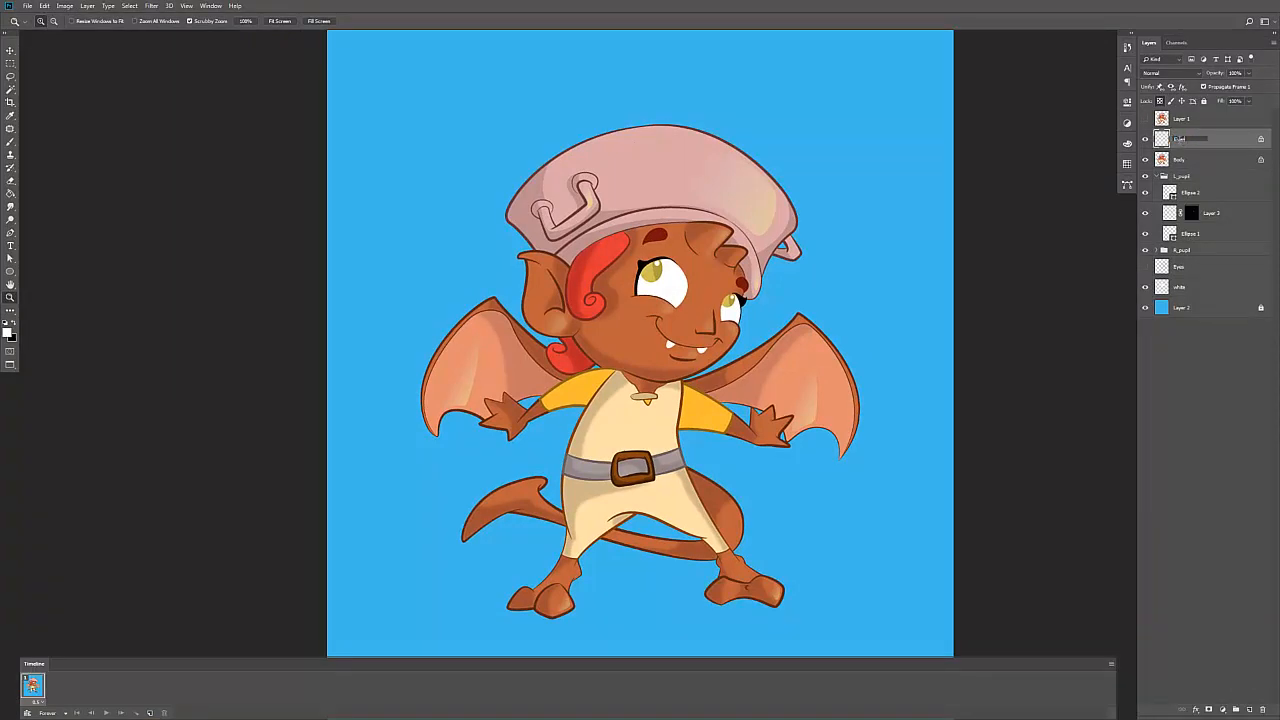
key("Return")
Step: Add a second animation frame, hide Eyes_open in it, and duplicate that layer with the copy visible
left_click(149, 713)
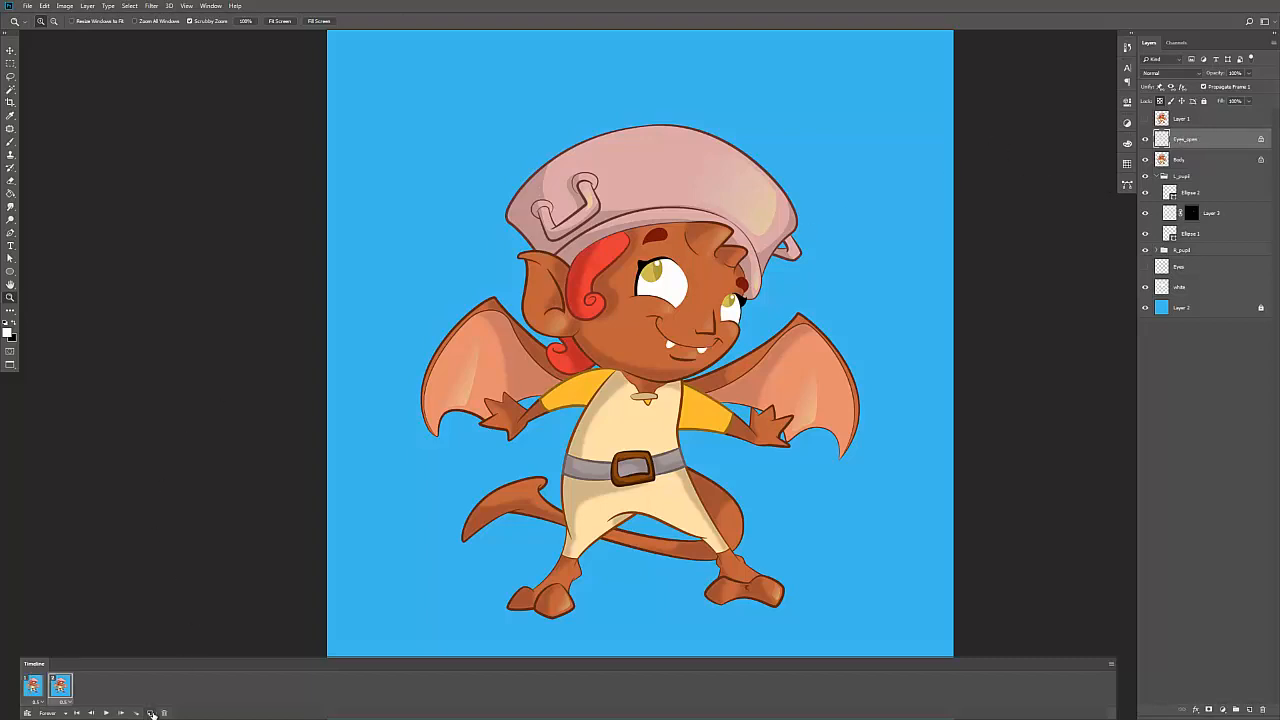
left_click(1145, 140)
key("v")
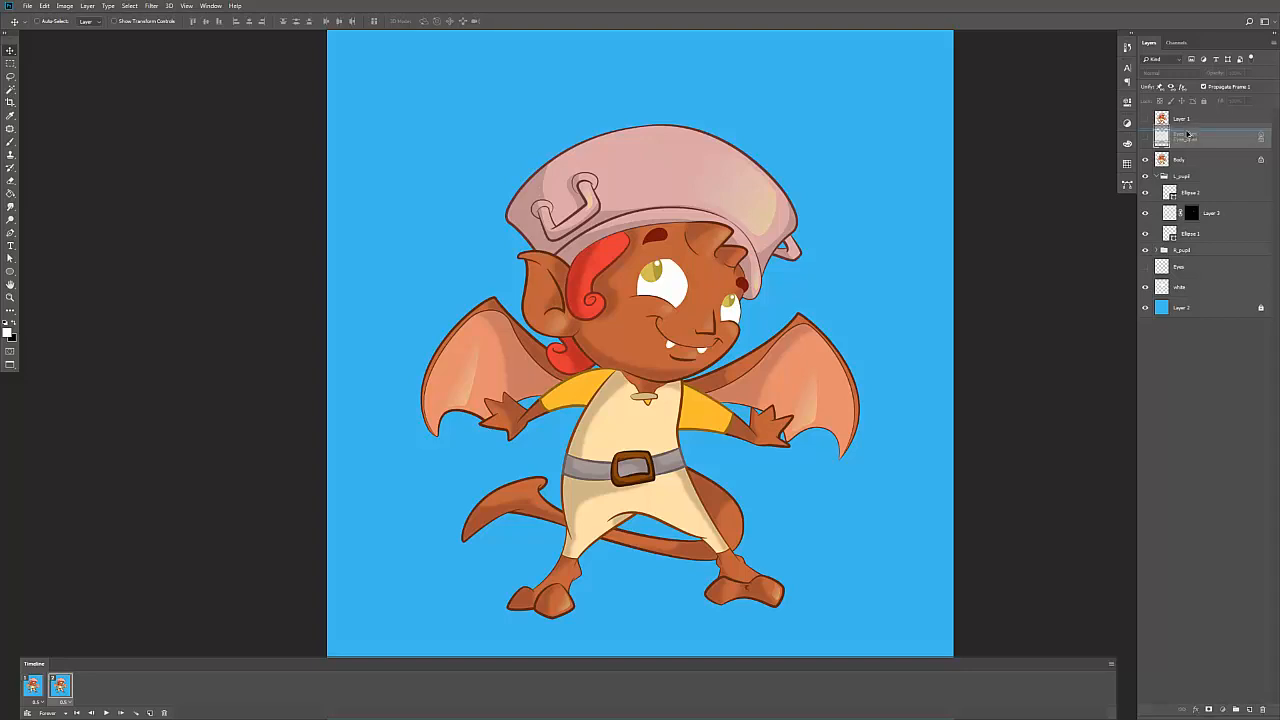
key("ctrl+j")
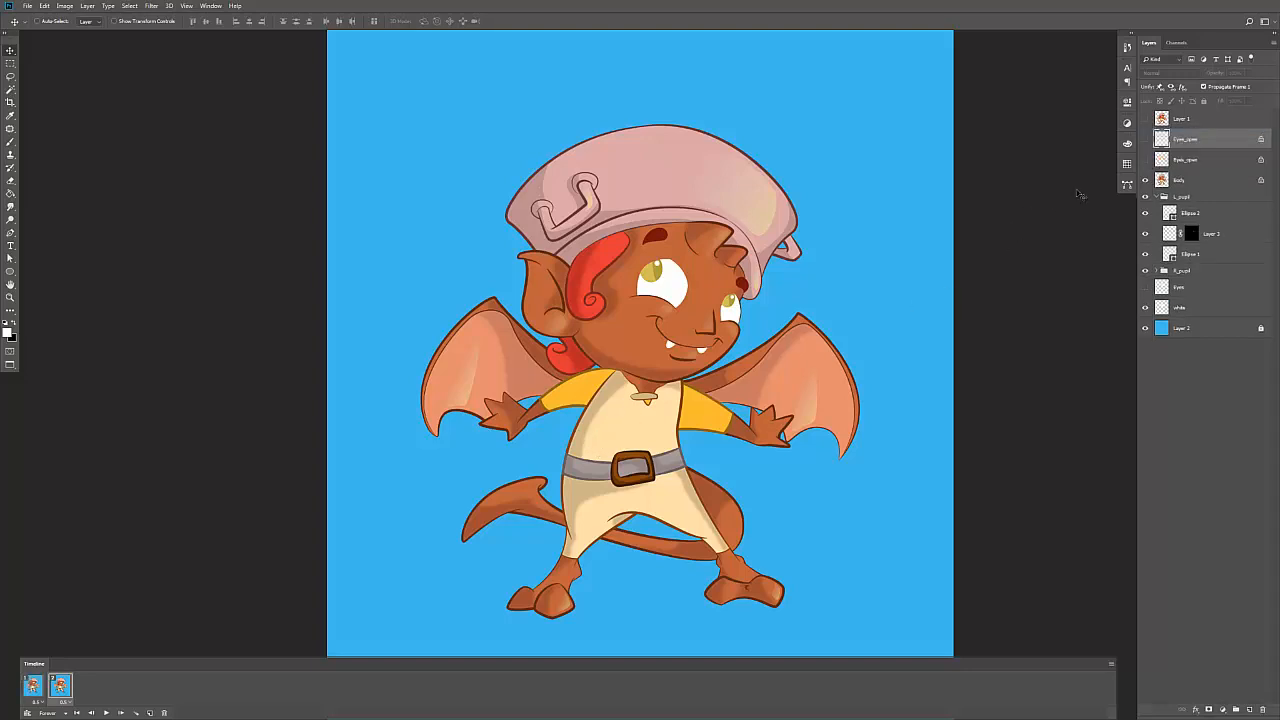
left_click(1145, 140)
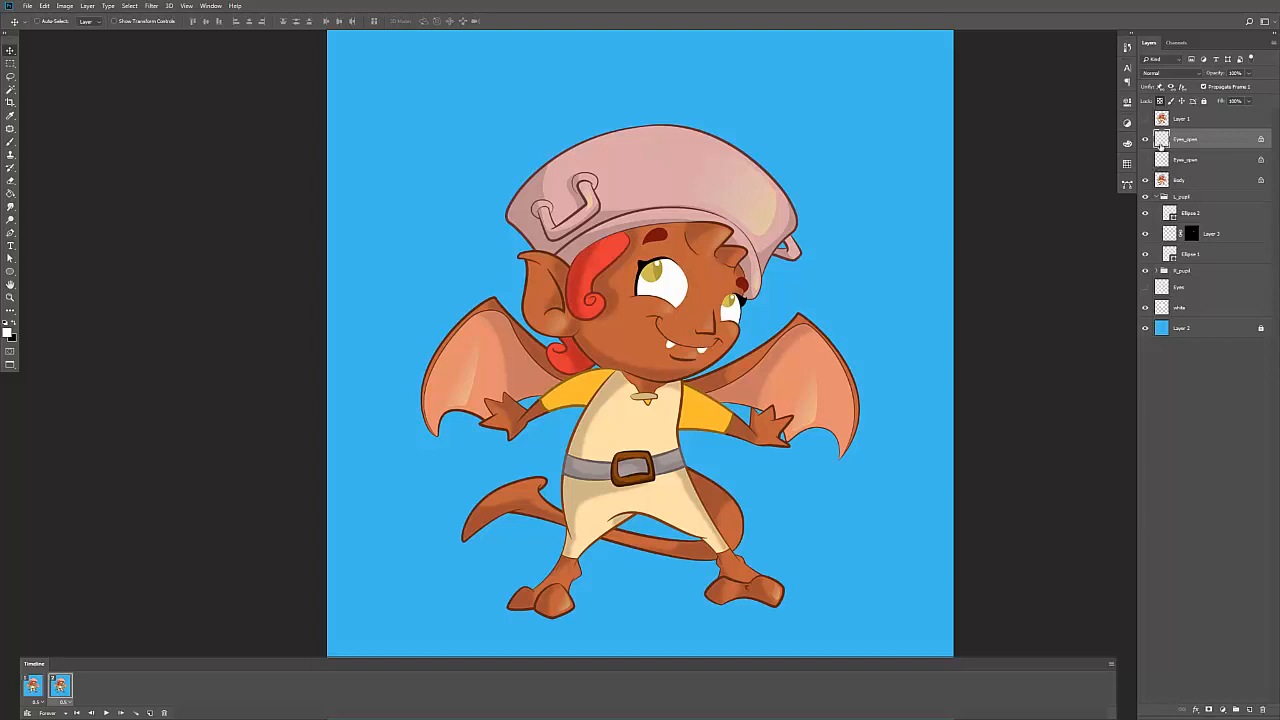
Step: Rename the duplicated Eyes_open layer as Eyes_Closing
key("z")
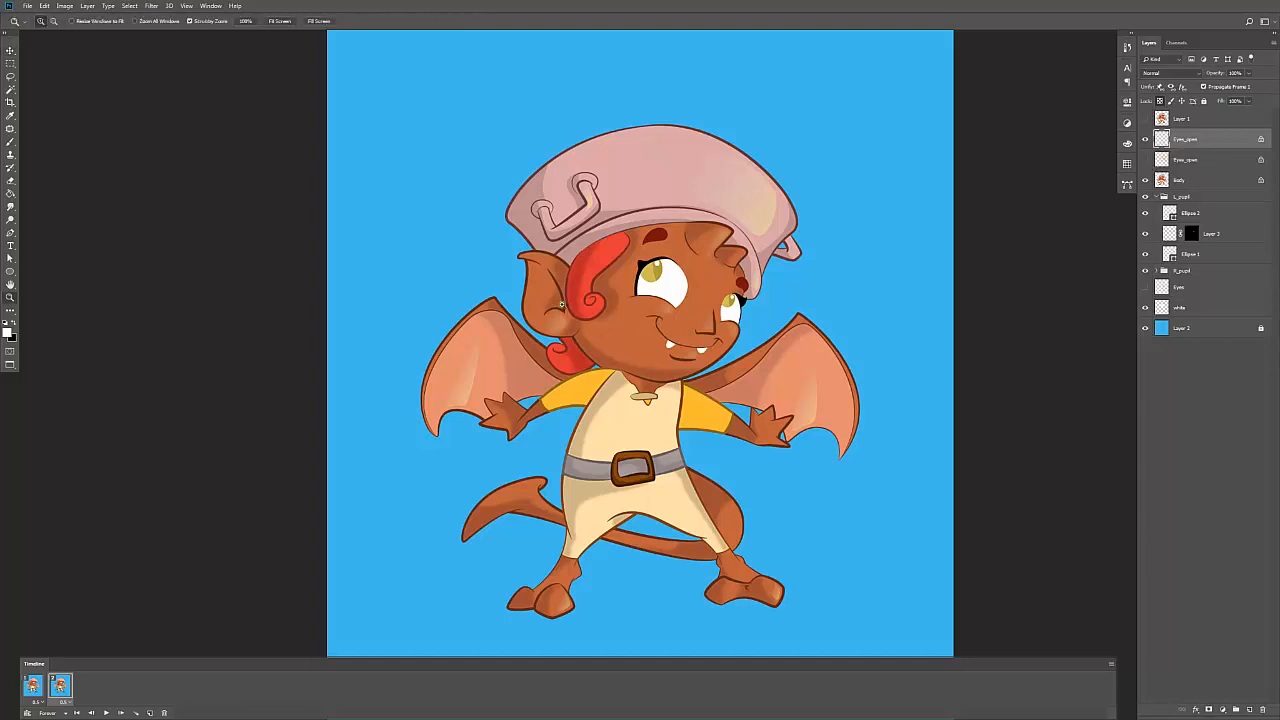
double_click(1191, 138)
key("Right")
key("Return")
Step: Unlock transparent pixels on Eyes_Closing and erase the upper lash lines of both eyes with an enlarged Eraser
mouse_move(655, 262)
left_mouse_down()
mouse_move(630, 290)
mouse_move(632, 314)
left_mouse_up()
key("b")
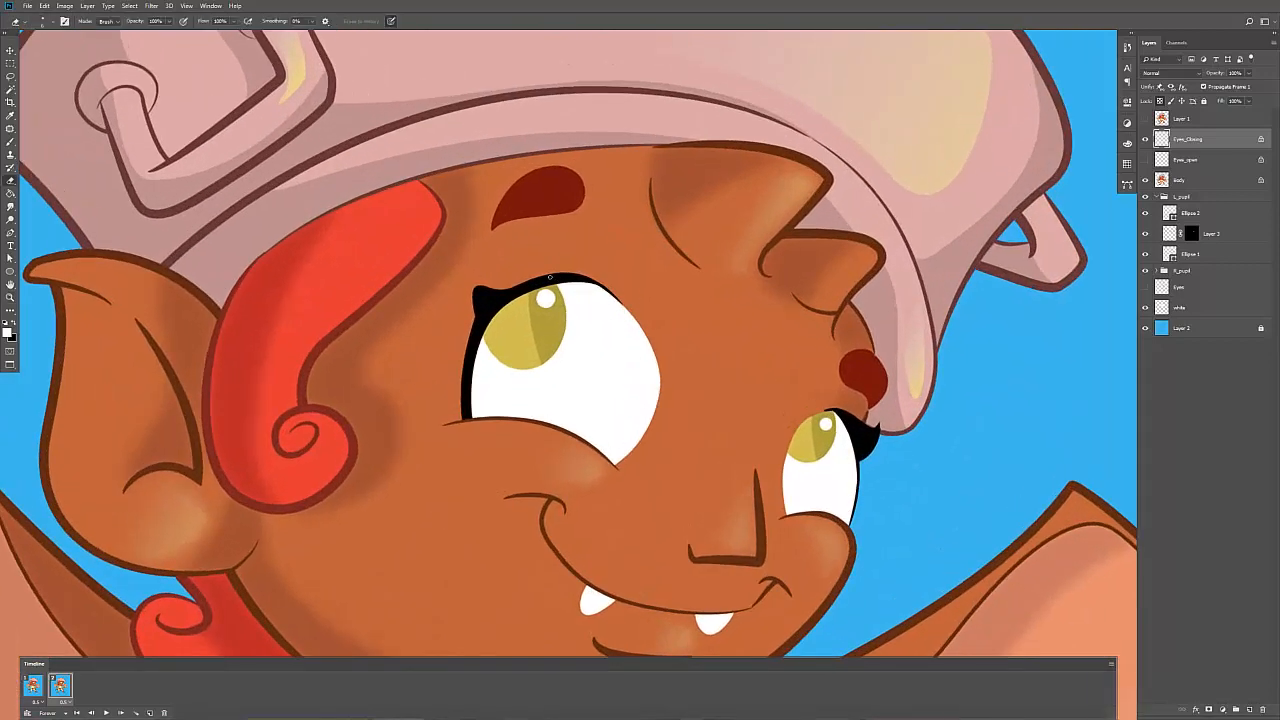
key("bracketright")
key("bracketright")
key("bracketright")
key("bracketright")
key("bracketright")
key("bracketright")
key("bracketright")
key("x")
left_click_drag(604, 286, 524, 268)
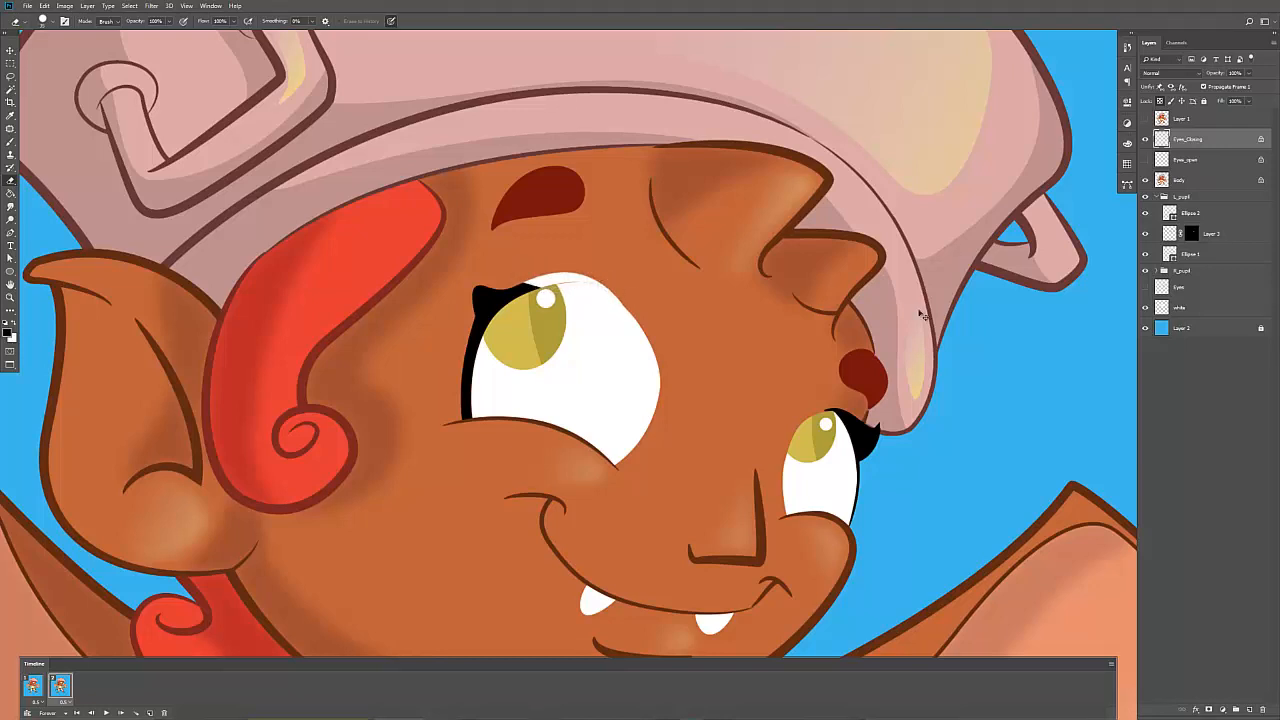
key("ctrl+z")
left_click(1161, 101)
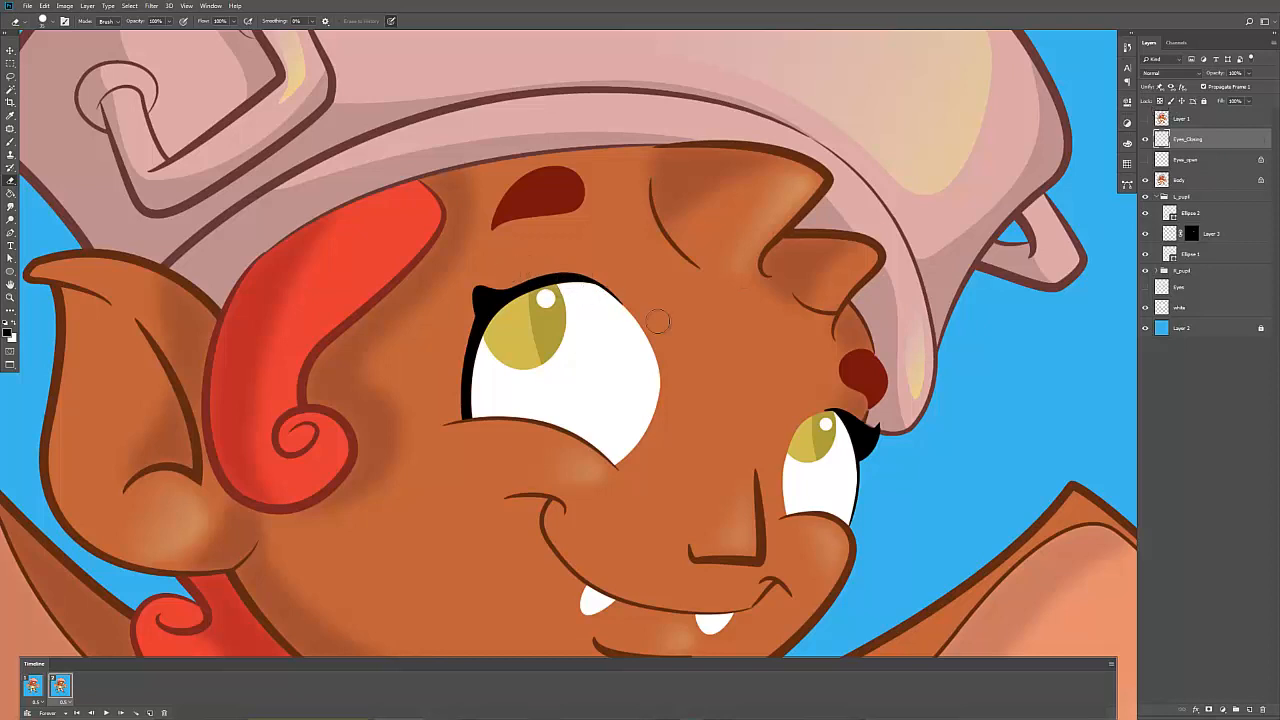
mouse_move(616, 300)
left_mouse_down()
mouse_move(530, 266)
mouse_move(510, 274)
mouse_move(553, 290)
mouse_move(517, 277)
left_mouse_up()
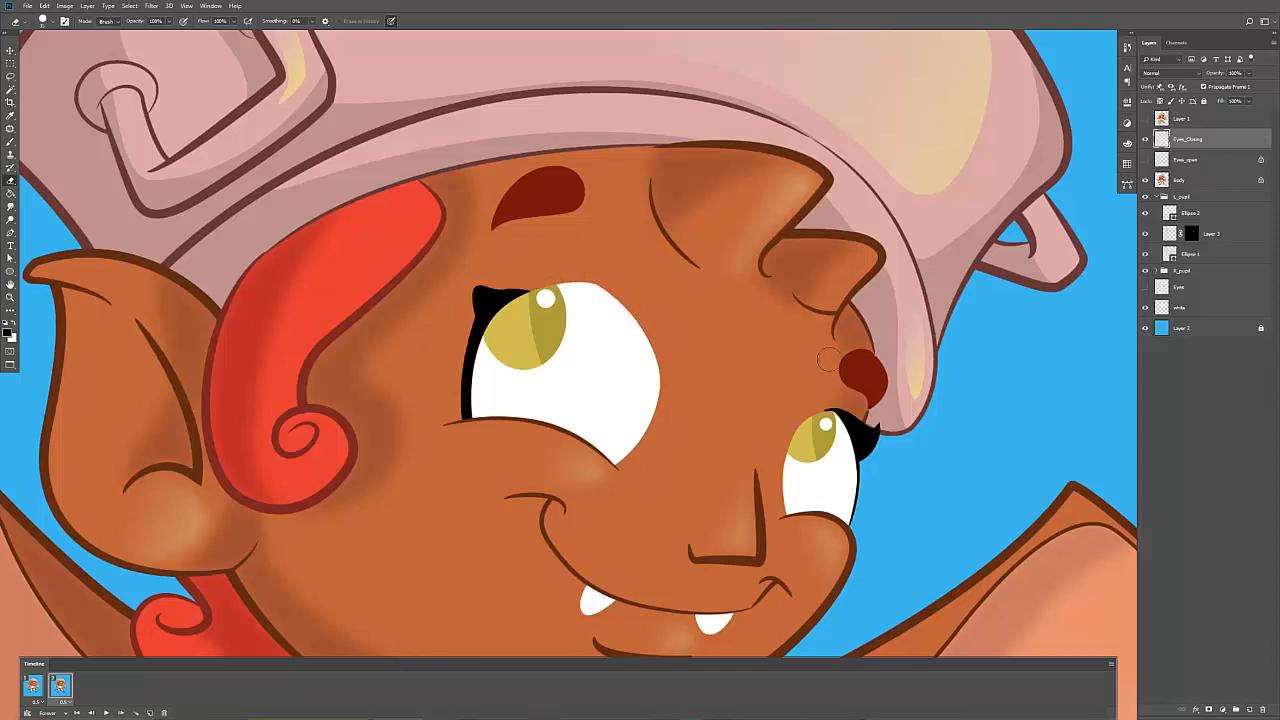
left_click_drag(818, 401, 880, 420)
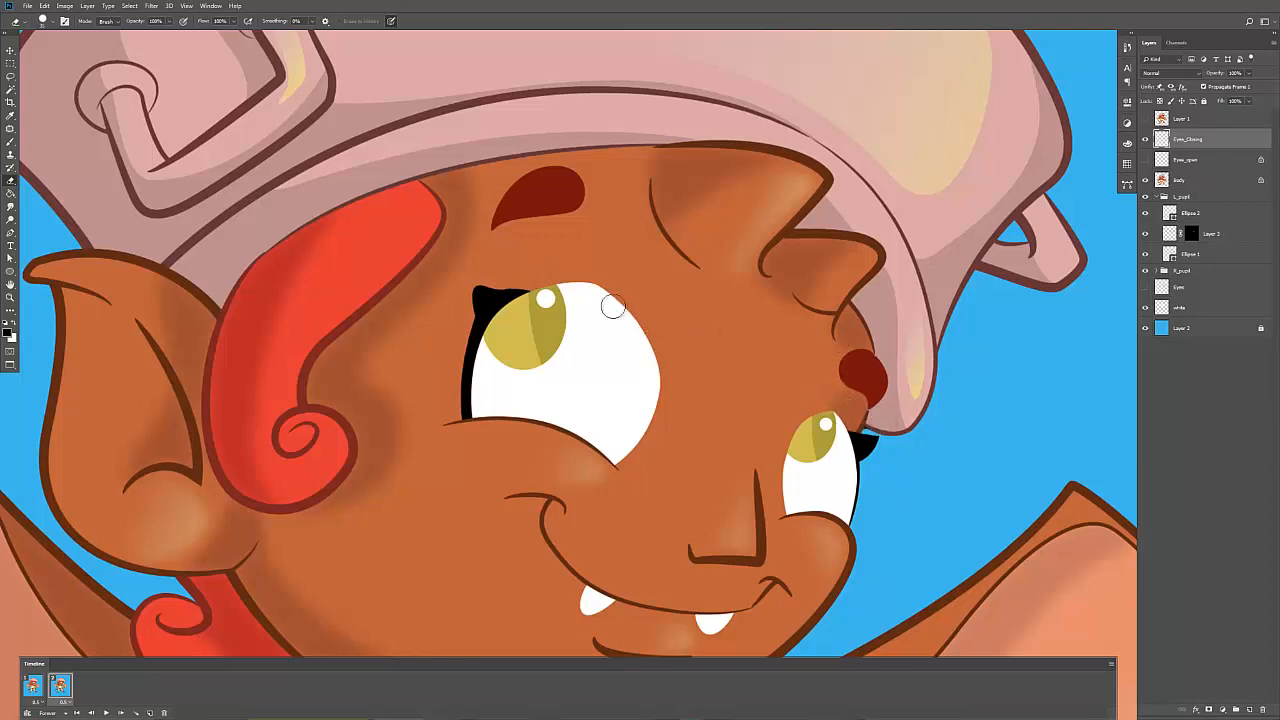
Step: Draw a curved Pen path for the lowered upper lid of the larger eye, from the outer lash to the inner edge and back
key("z")
left_click(576, 303)
key("p")
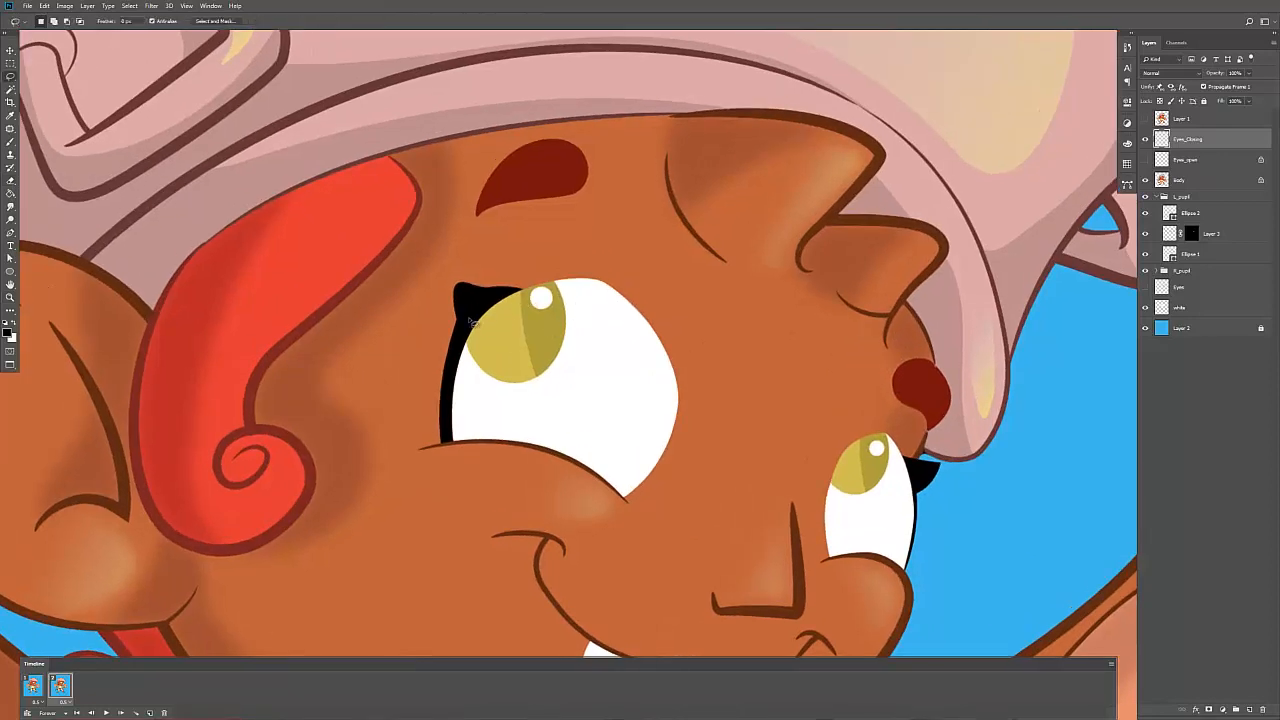
left_click_drag(474, 322, 490, 310)
left_click_drag(680, 396, 718, 456)
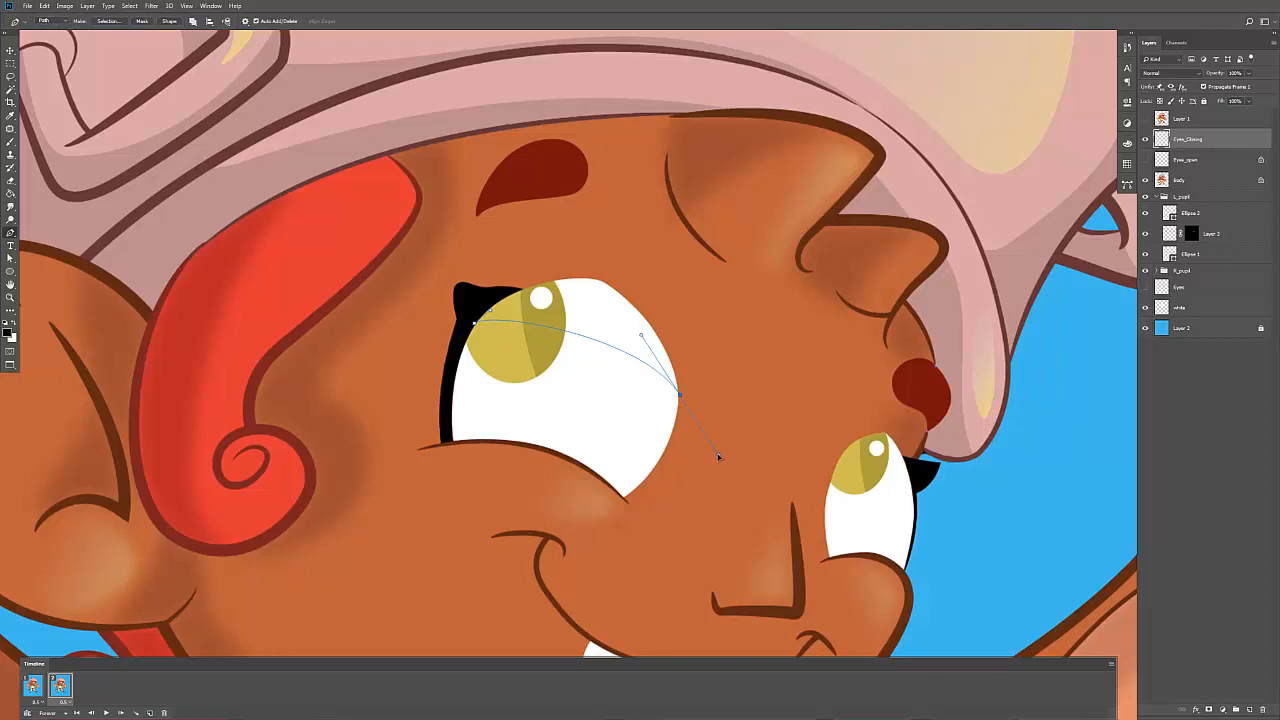
left_click(675, 375)
left_click_drag(521, 289, 434, 282)
Step: Compare with the first frame, then adjust the anchors of the larger eye's lid path and close it inside the outer lash
key("a")
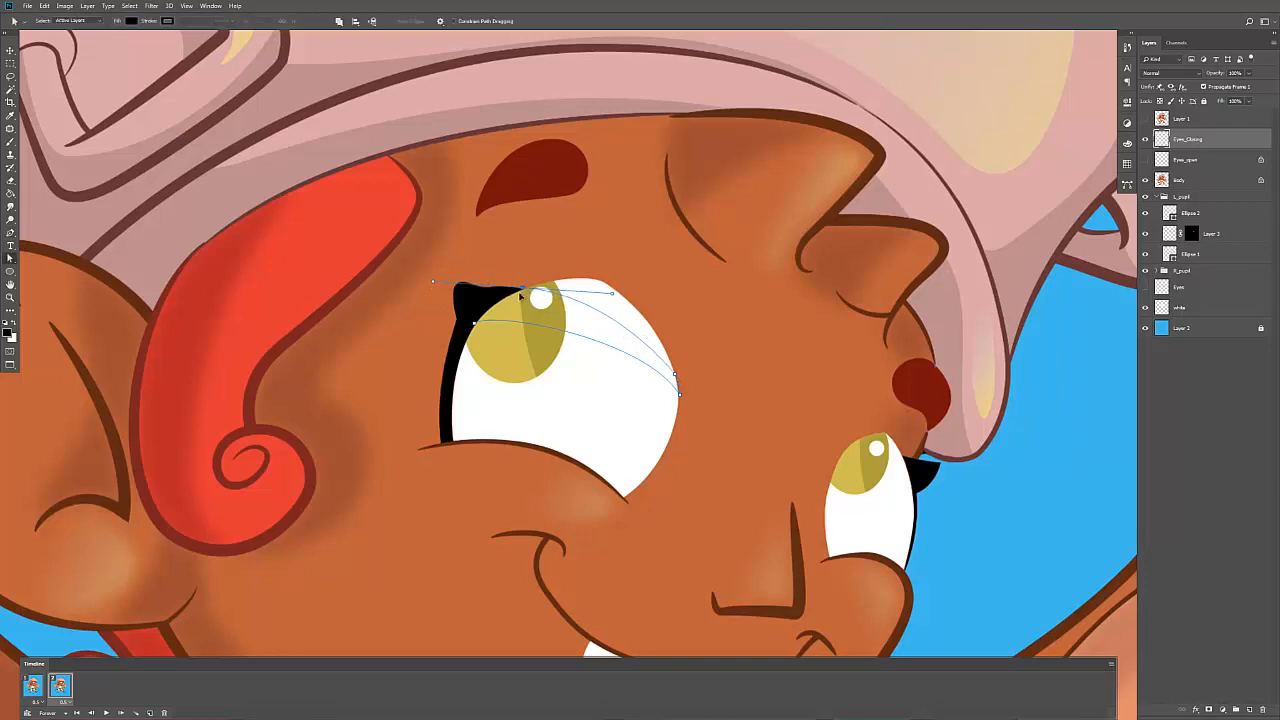
left_click_drag(520, 296, 518, 297)
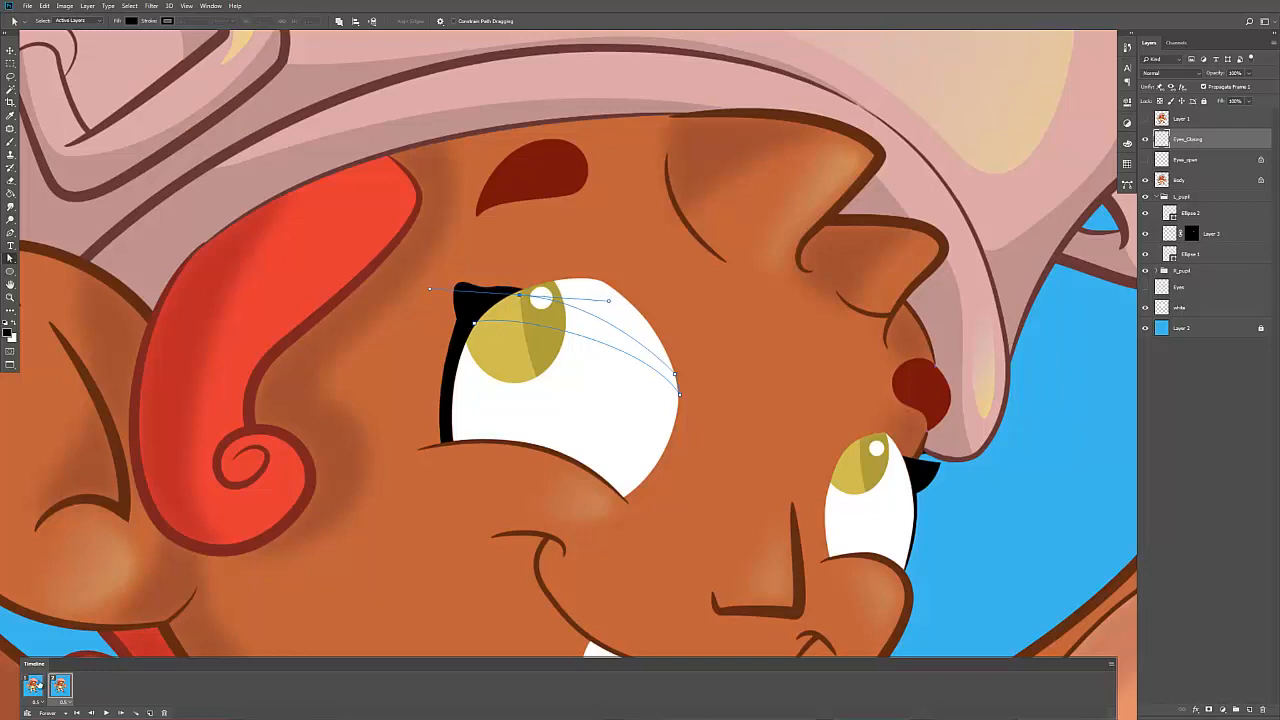
left_click(37, 685)
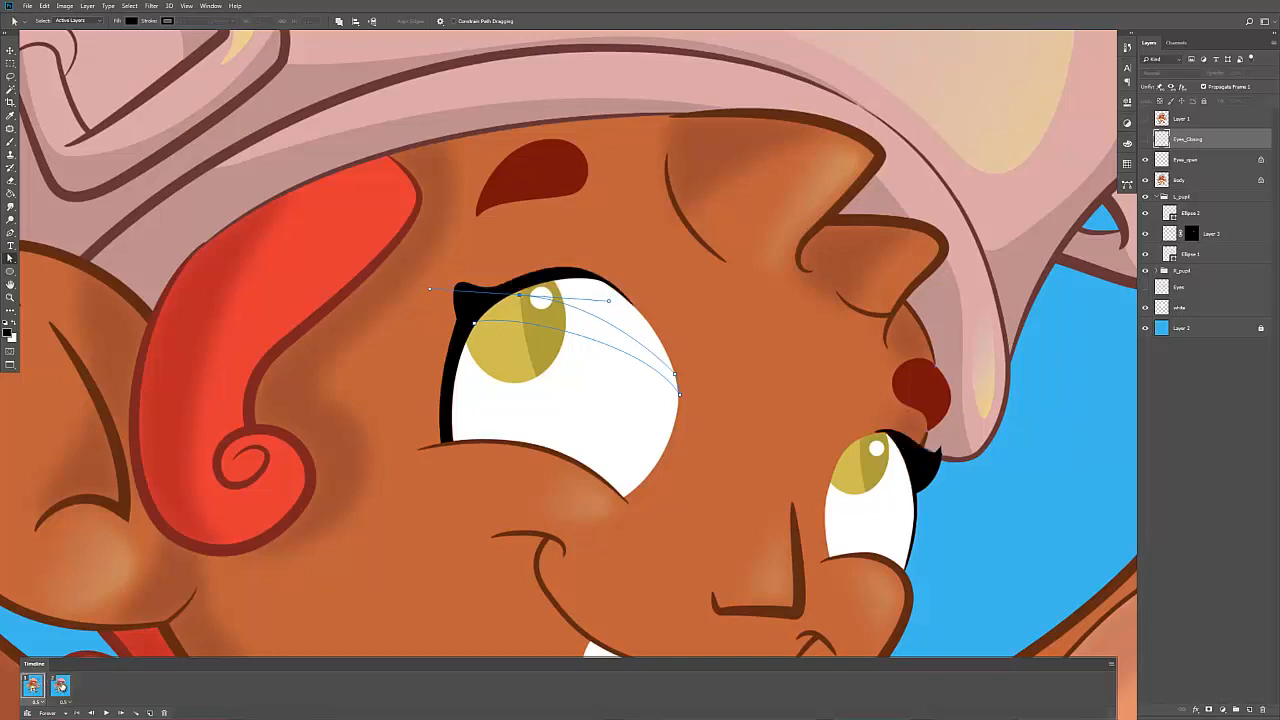
left_click(60, 685)
left_click_drag(476, 330, 512, 297)
key("p")
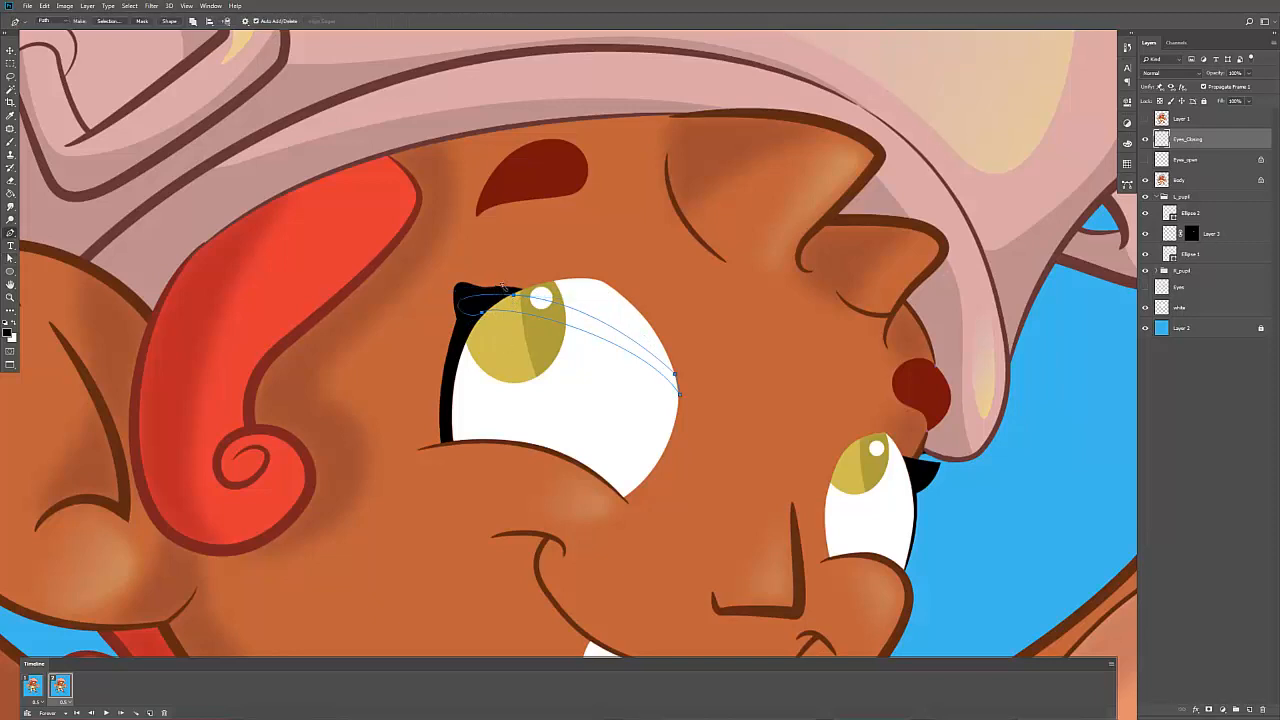
Step: Erase the excess lash above the larger eye's lid path and fill the path with the black foreground colour
key("w")
key("e")
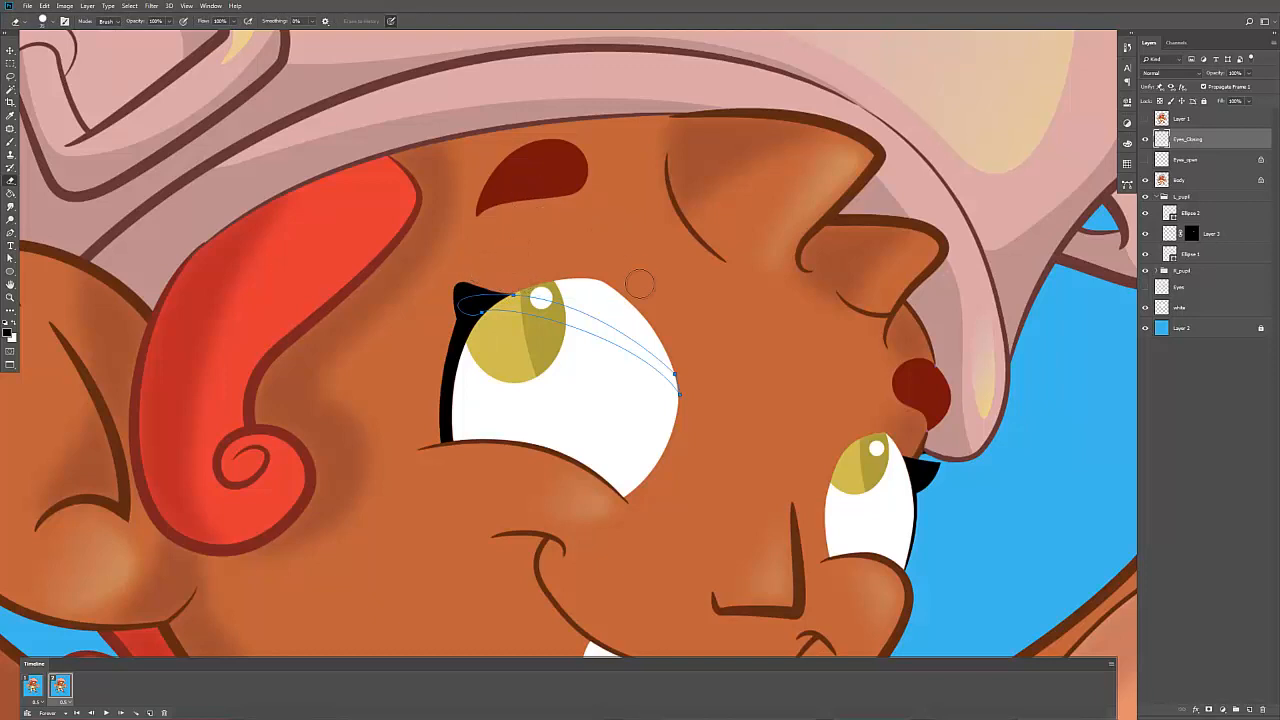
key("p")
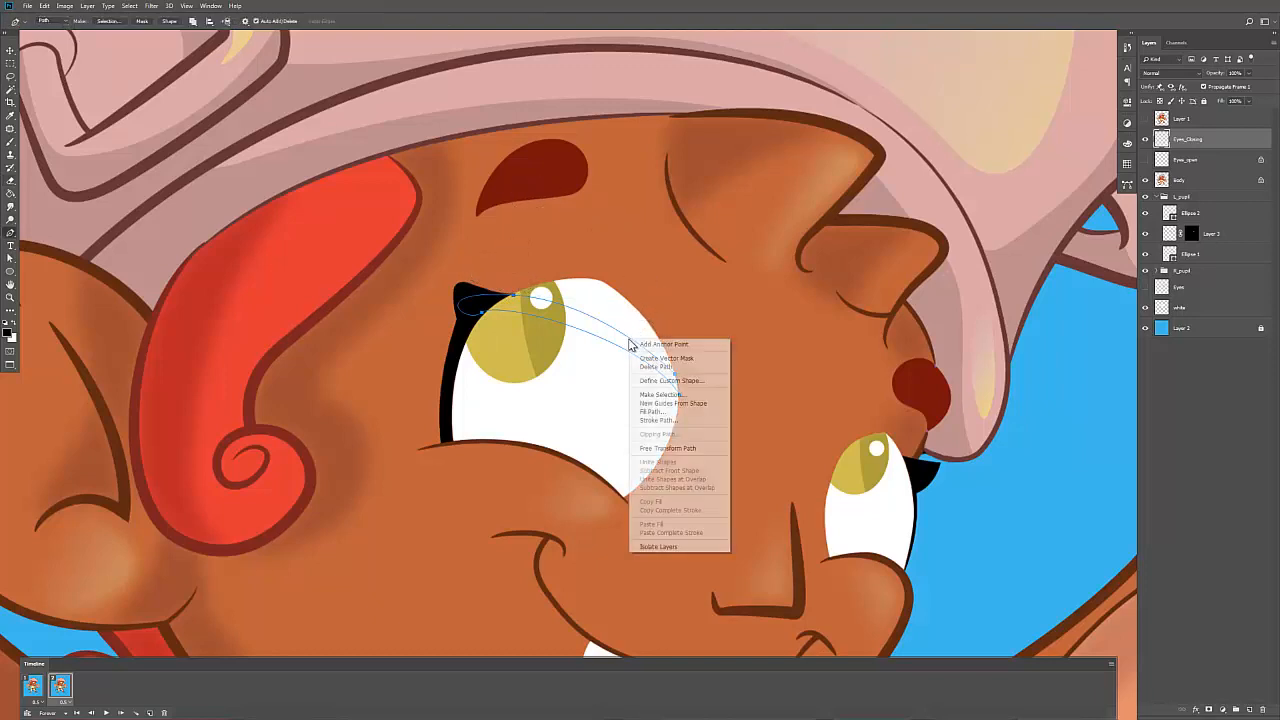
right_click(631, 339)
left_click(656, 411)
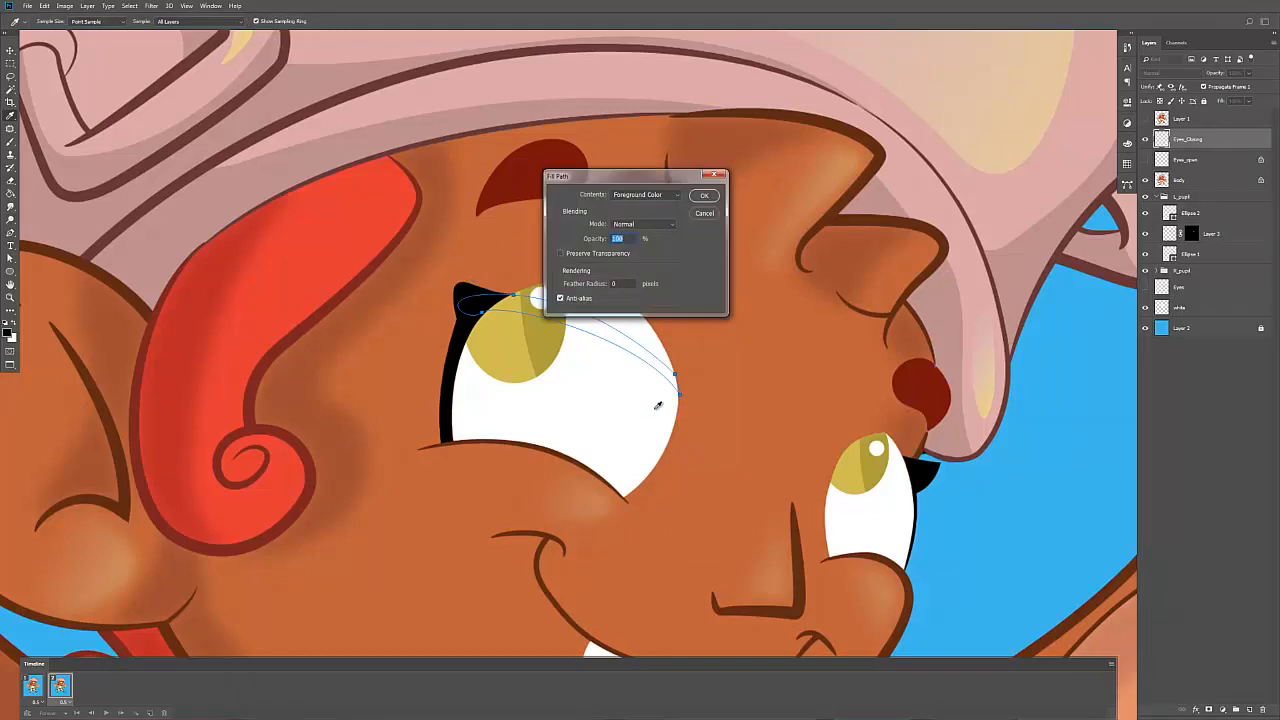
key("Return")
key("Escape")
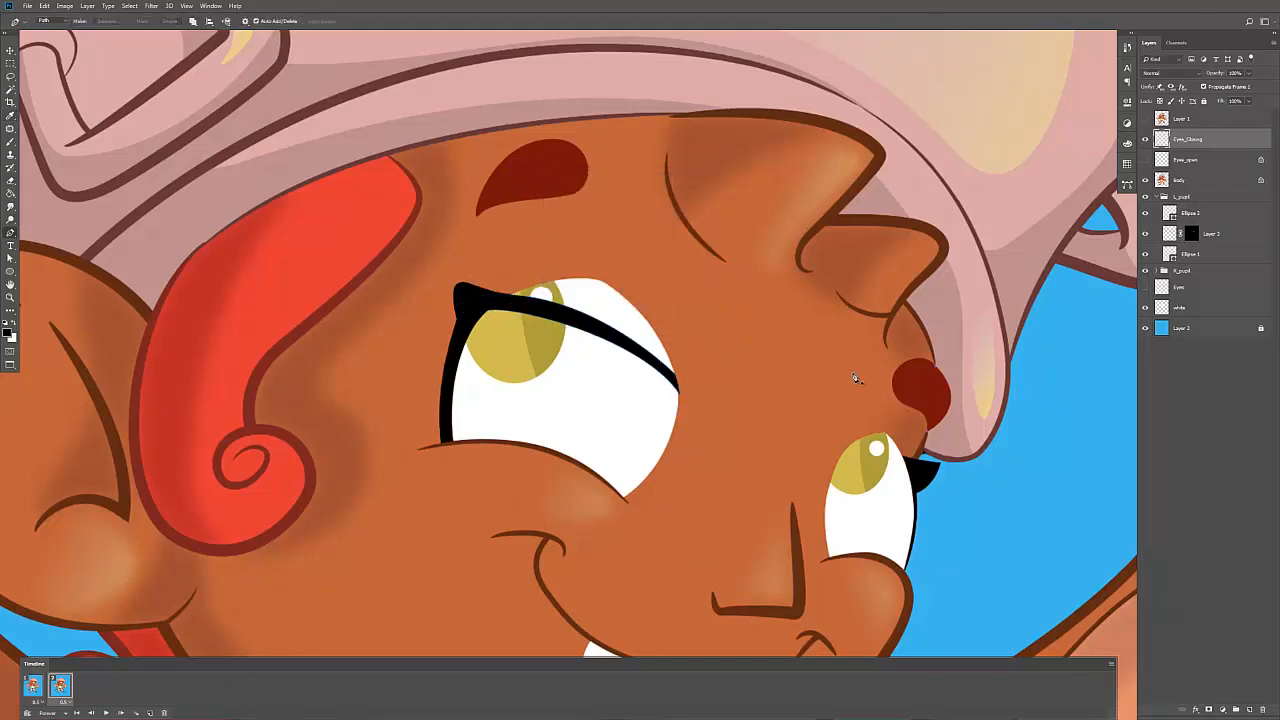
Step: Draw a thin closed Pen path across the smaller eye from its inner edge to the outer lash and refine its anchors
left_click_drag(762, 374, 706, 332)
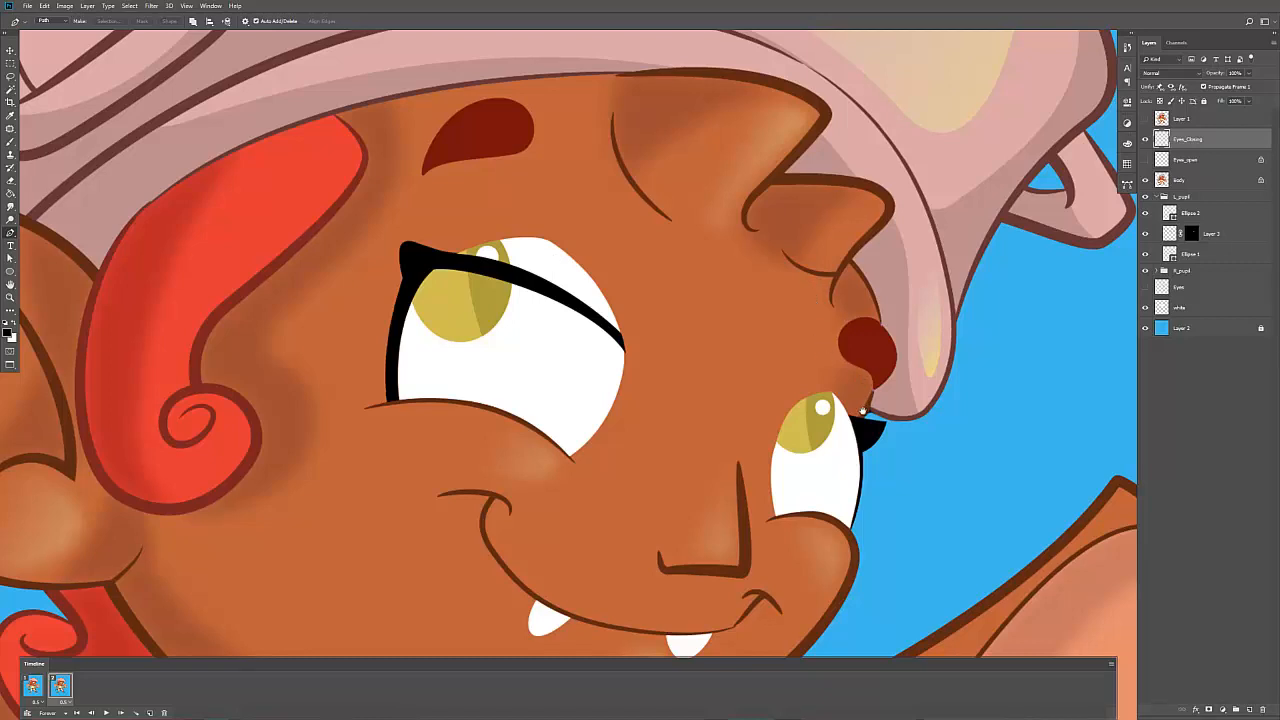
left_click_drag(863, 411, 839, 382)
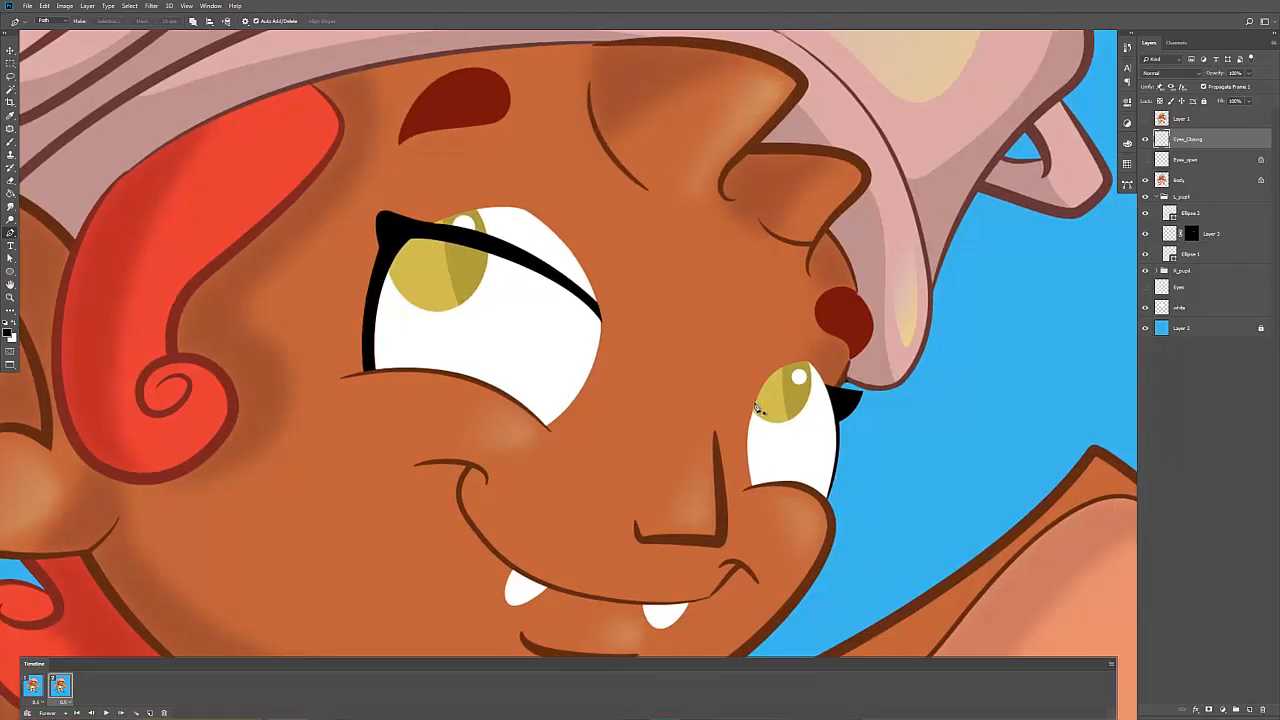
left_click_drag(754, 402, 833, 403)
left_click_drag(754, 405, 746, 413)
key("a")
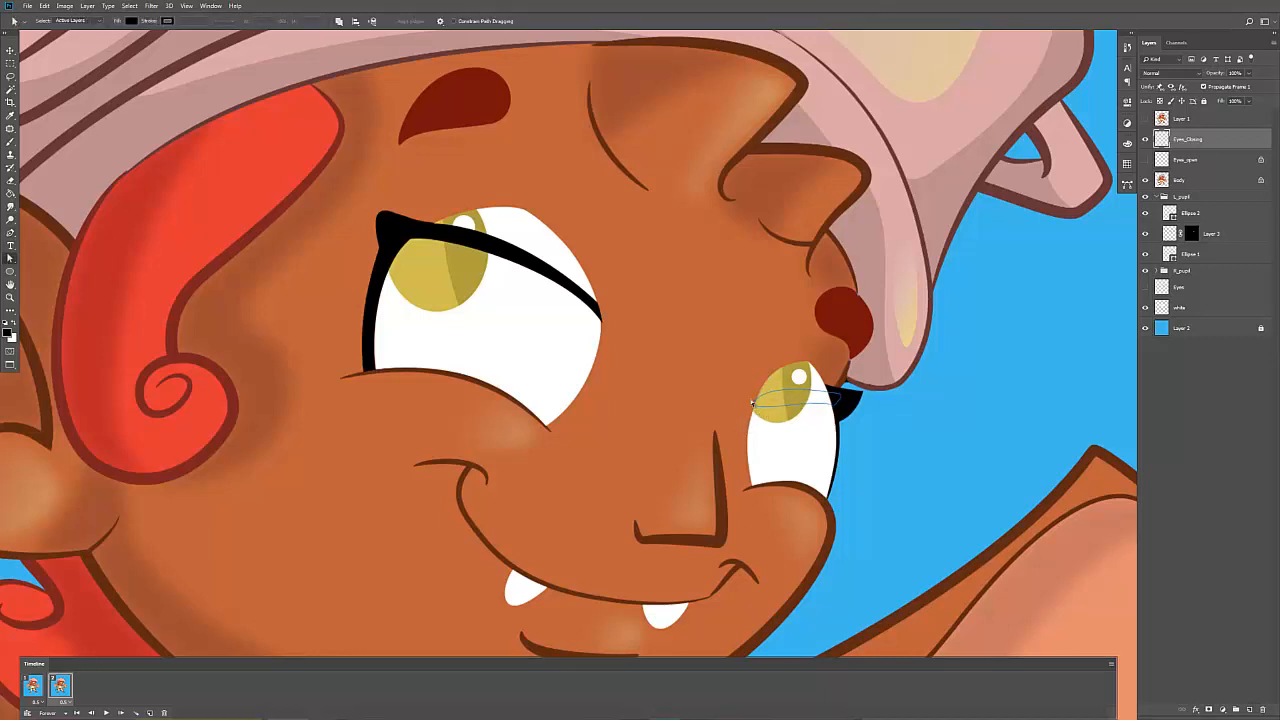
left_click(755, 414)
left_click_drag(755, 416, 776, 400)
left_click(836, 402)
Step: Fill the smaller eye's lid path with the black foreground colour and erase the excess lash above it
key("p")
right_click(800, 395)
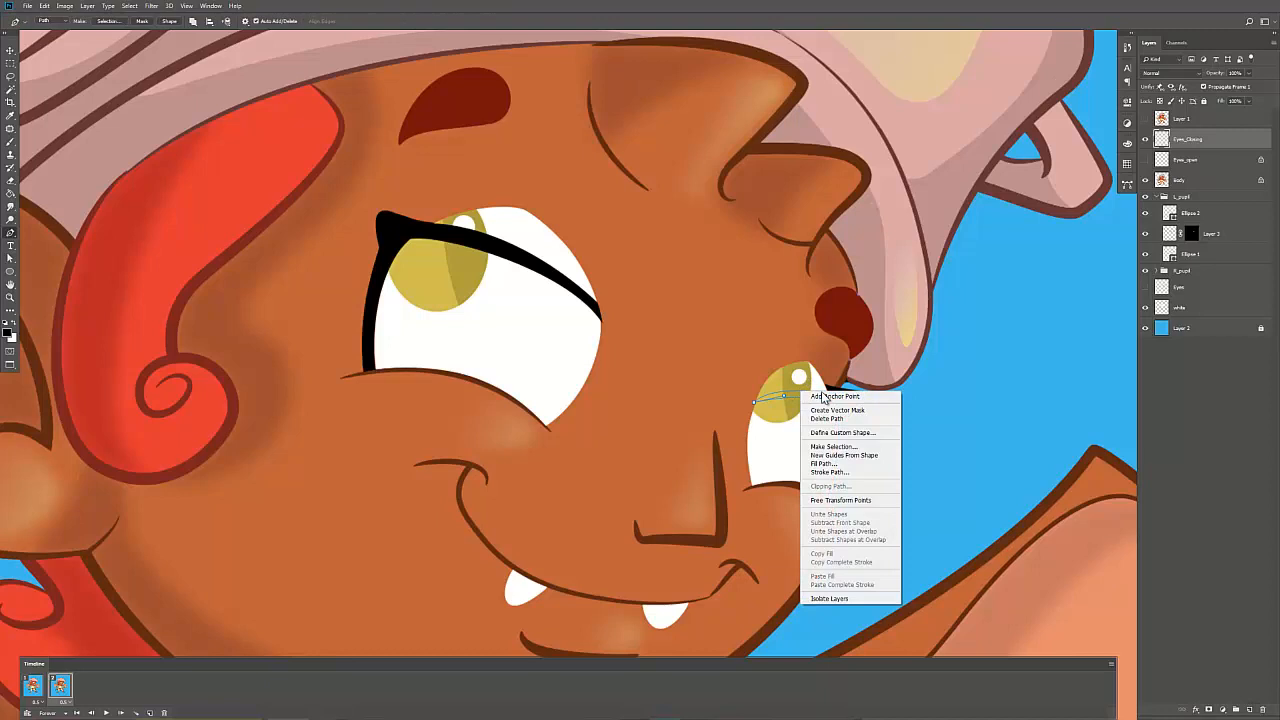
left_click(822, 464)
key("Return")
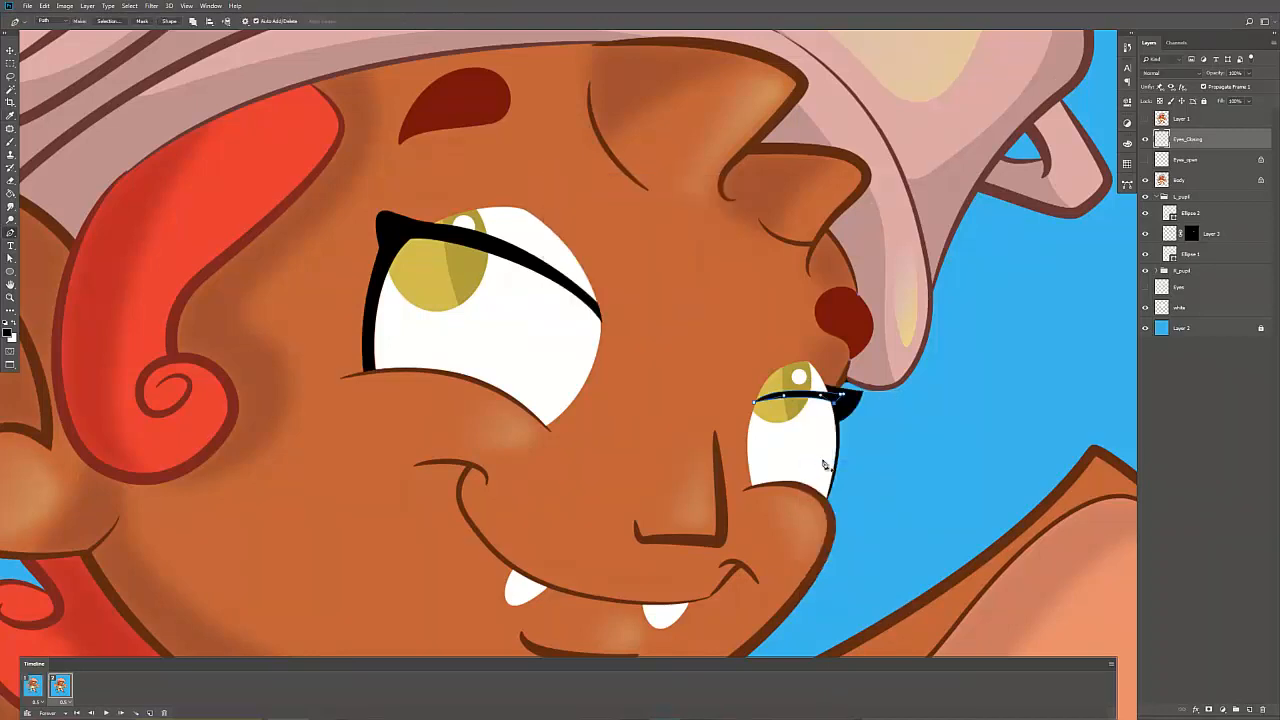
key("Escape")
key("b")
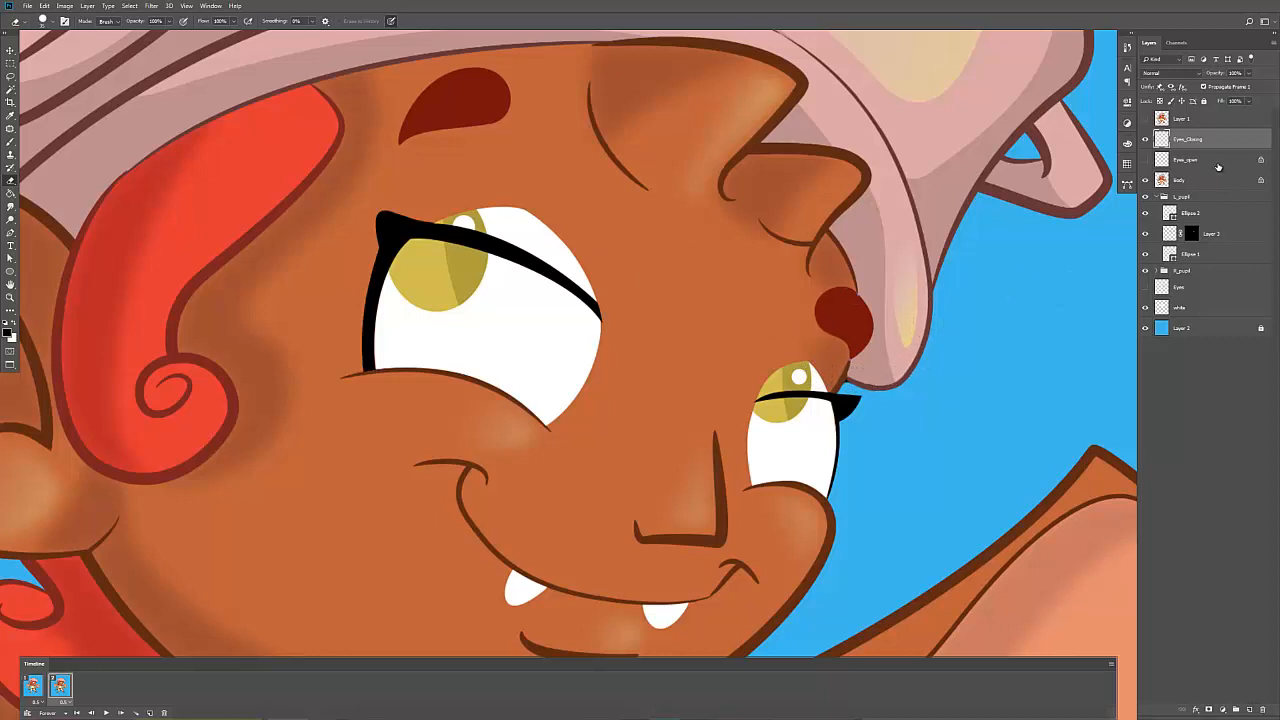
Step: Put the Eyes_Closing layer in a new group and name the group Eyes_Closing as well
key("ctrl+g")
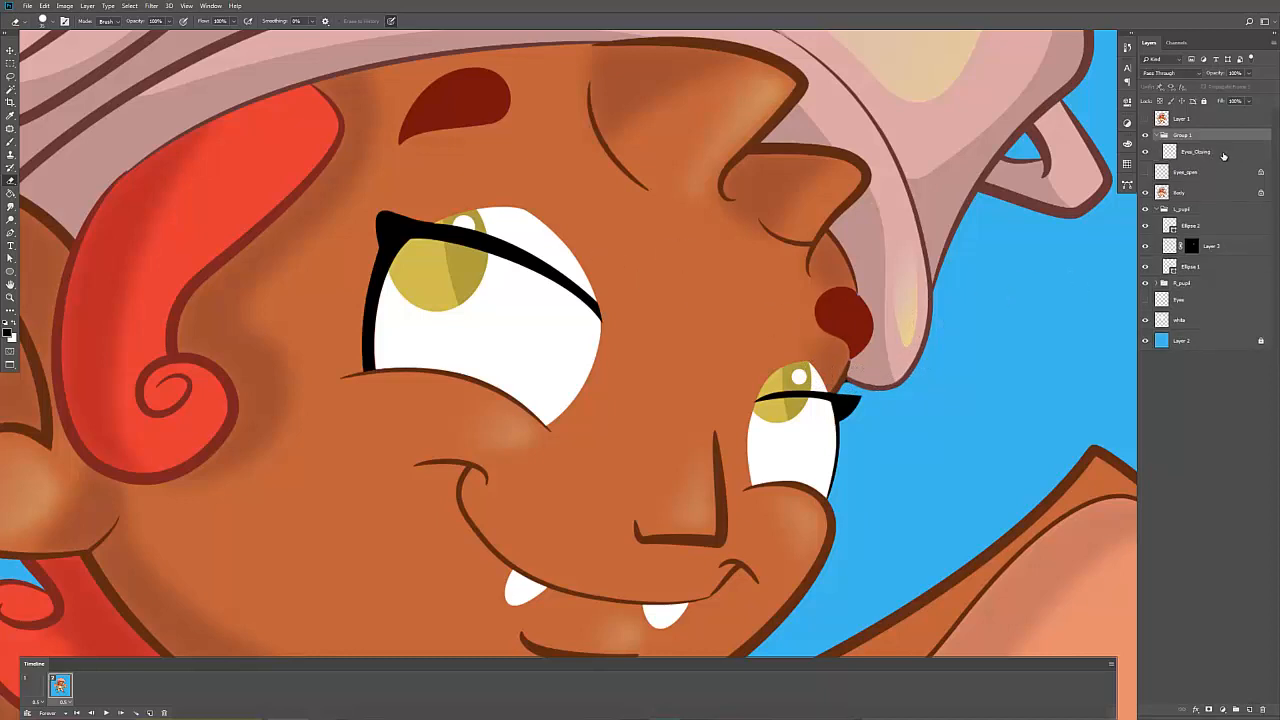
left_click(1191, 154)
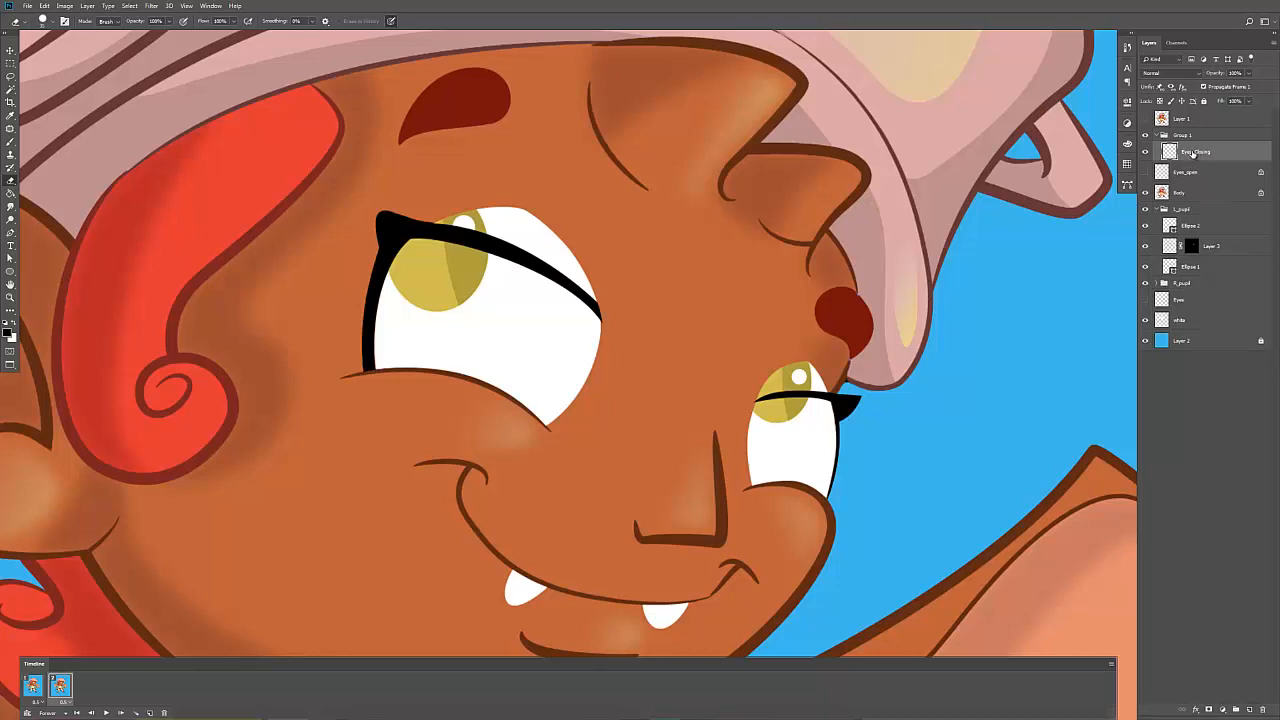
double_click(1193, 152)
key("ctrl+c")
double_click(1184, 136)
key("ctrl+v")
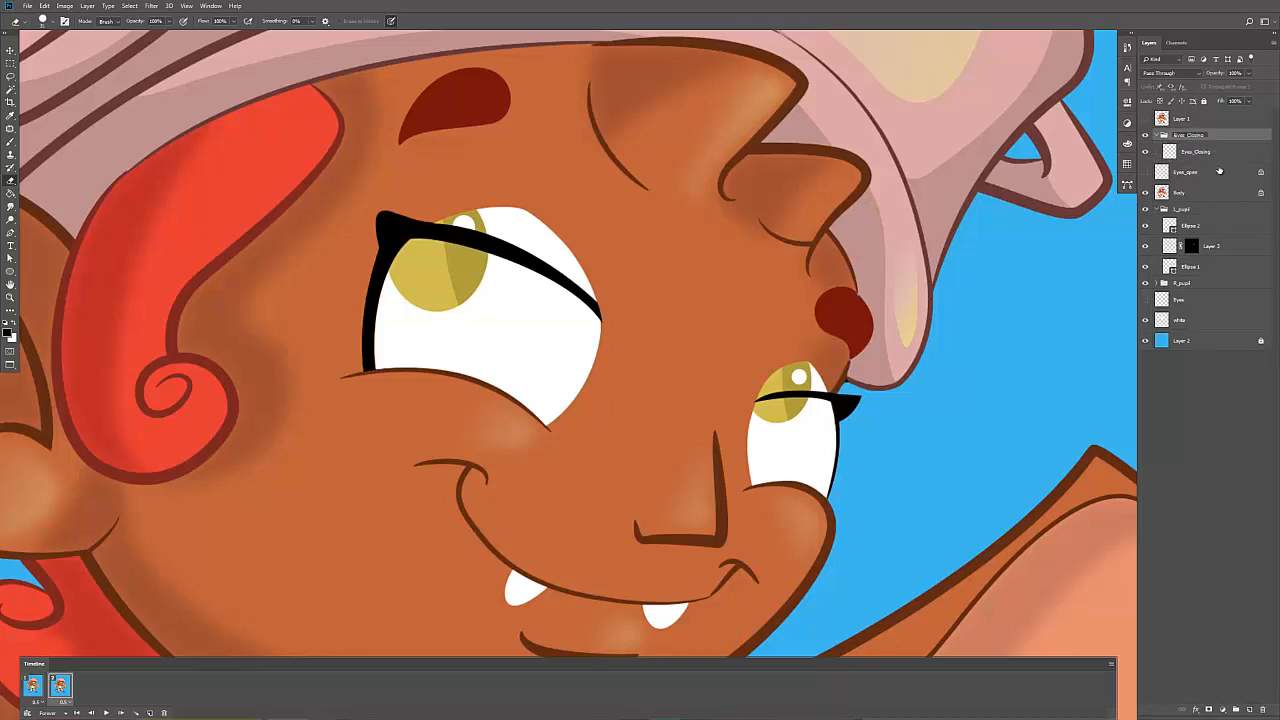
key("Return")
Step: Duplicate the Eyes_open layer into the Eyes_Closing group and make the copy visible
left_click(1194, 156)
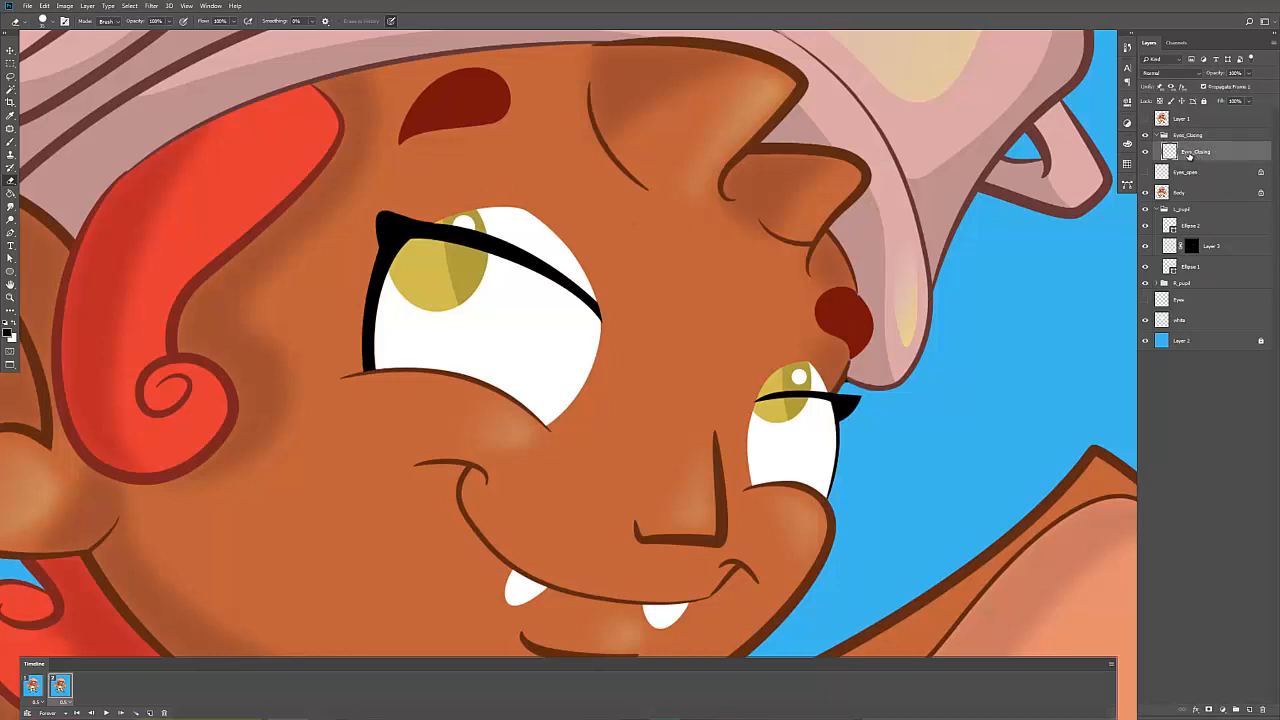
key("v")
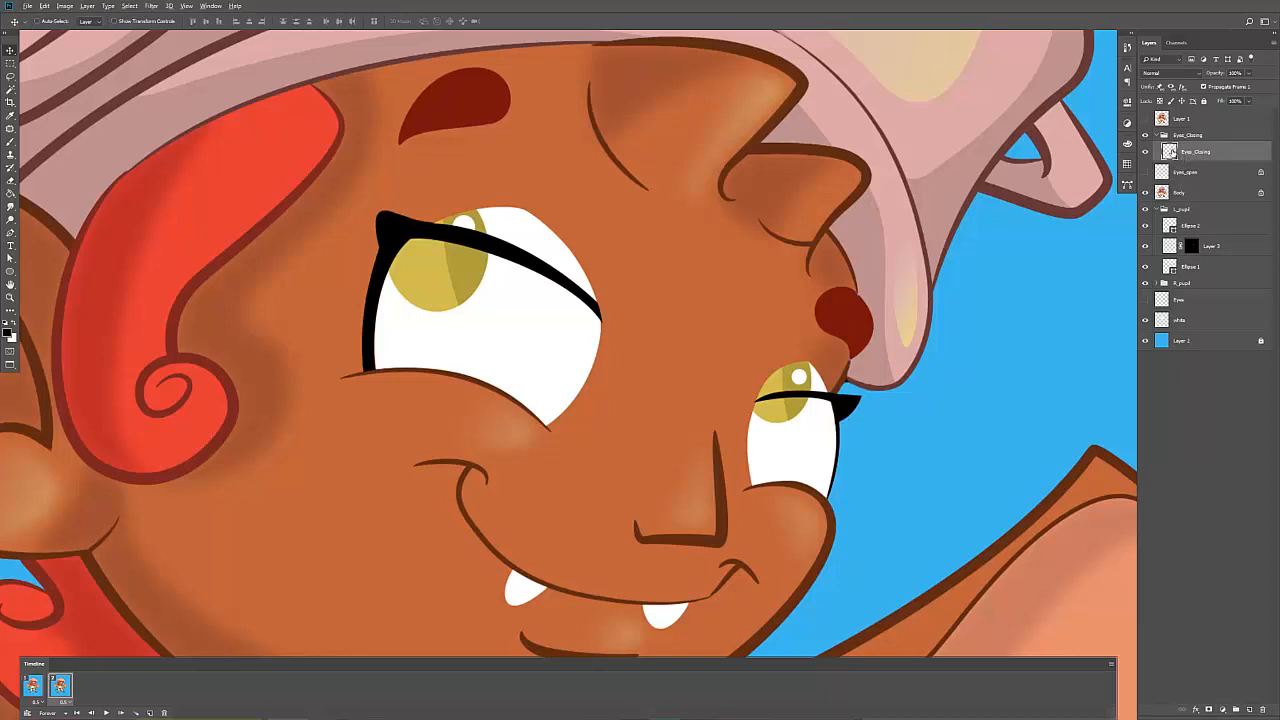
left_click(1190, 173)
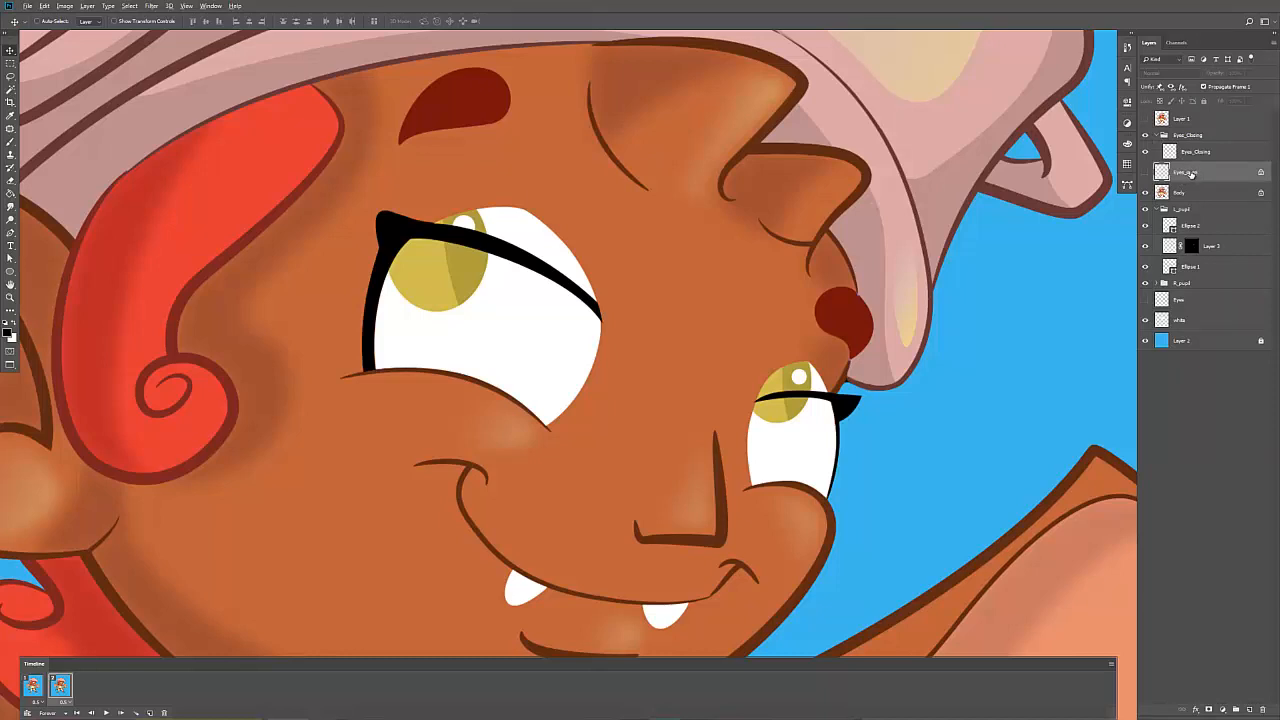
left_click_drag(1190, 173, 1192, 150)
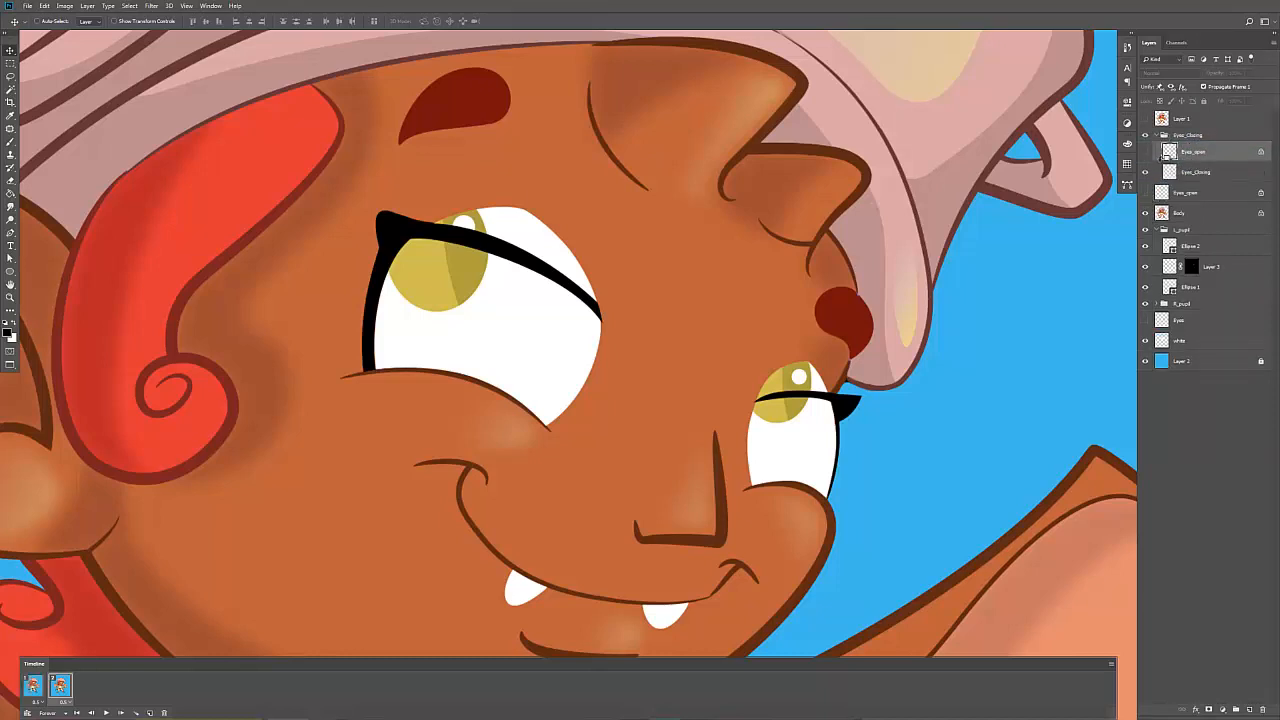
left_click(1146, 152)
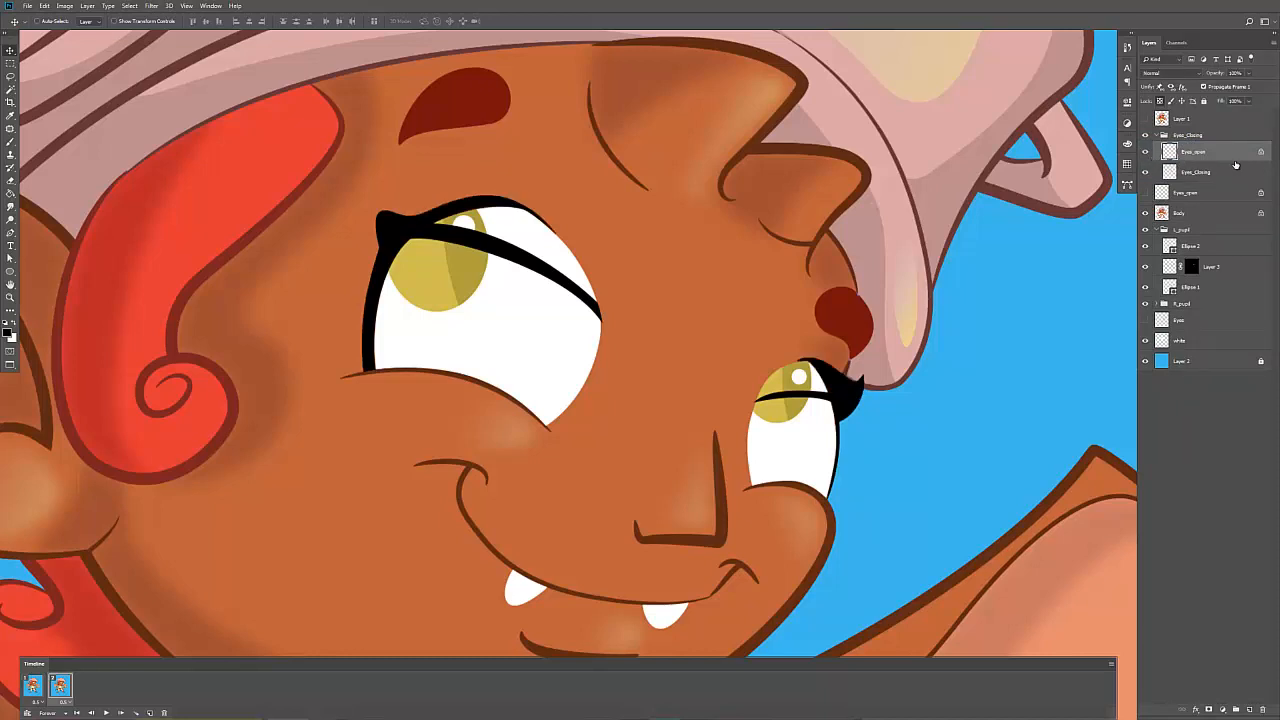
Step: Unlock the transparent pixels of the Eyes_open copy, clear all its artwork and deselect
left_click(1160, 101)
key("z")
key("ctrl+0")
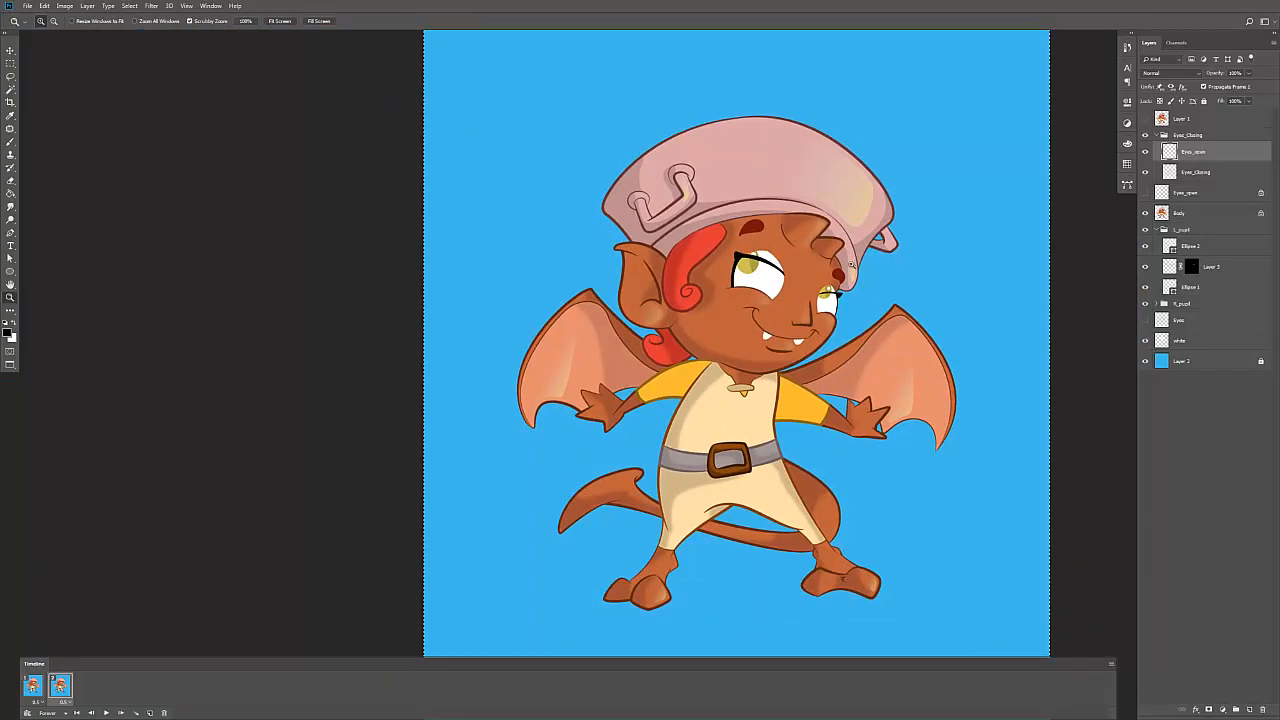
left_click_drag(810, 259, 750, 281)
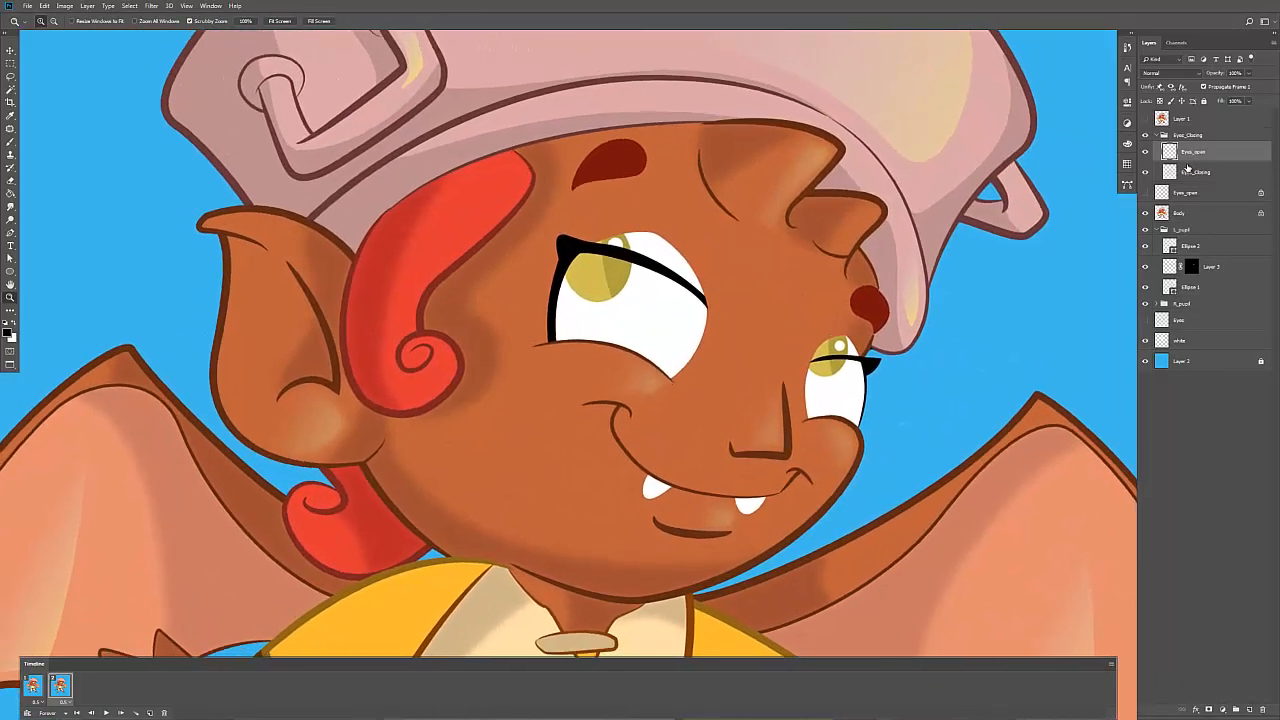
key("p")
key("l")
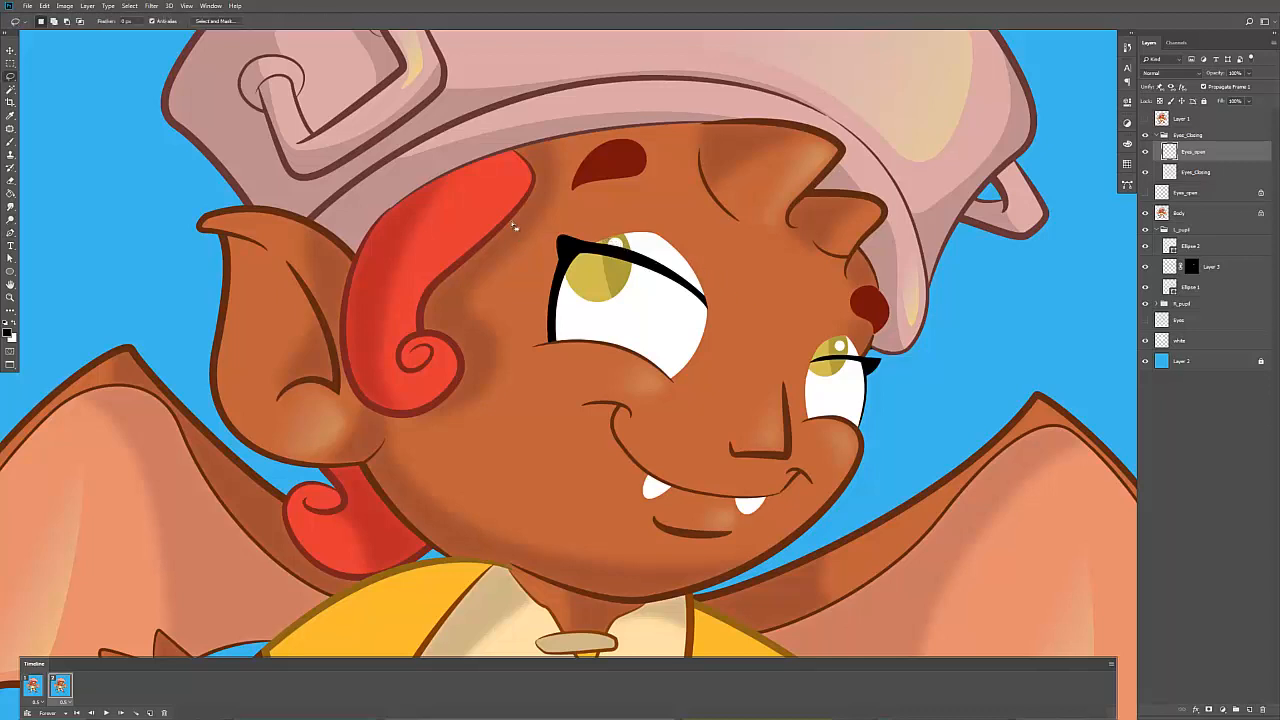
key("z")
left_click_drag(872, 292, 786, 289)
key("ctrl+a")
key("l")
key("ctrl+d")
key("z")
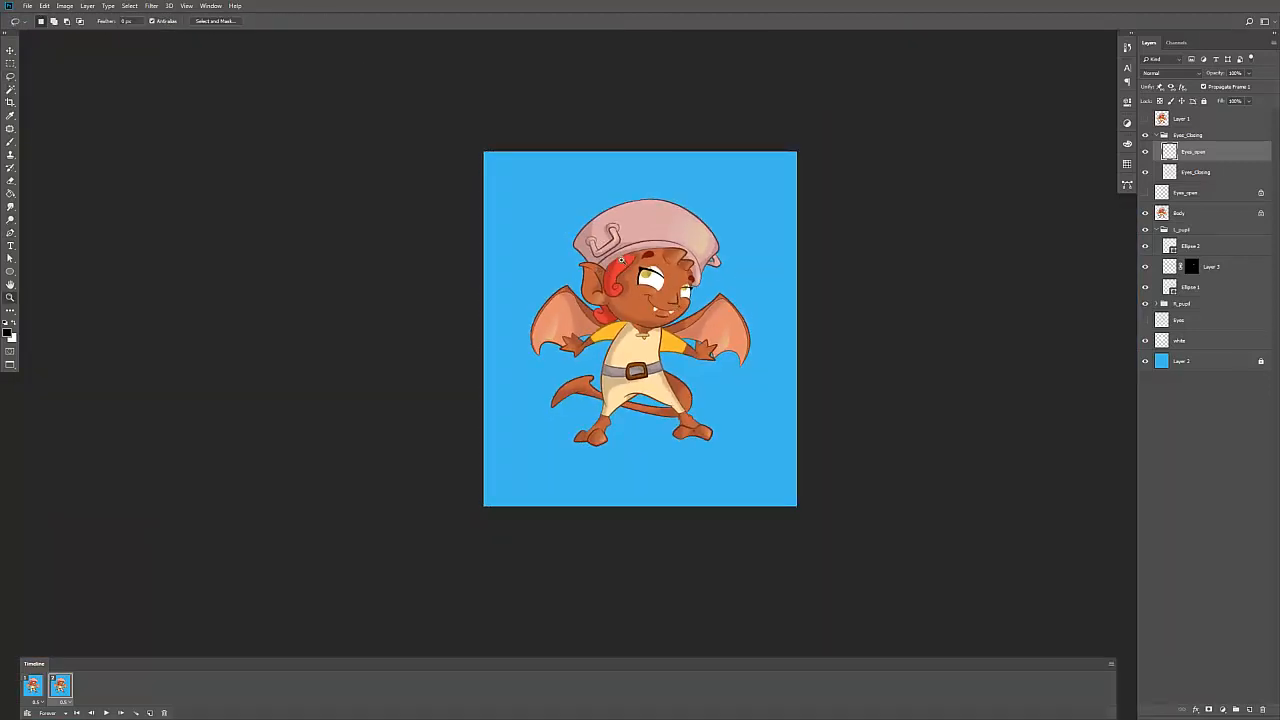
Step: Lasso the areas above the closing lid lines of both eyes, covering the exposed white and pupils
mouse_move(625, 262)
left_mouse_down()
mouse_move(648, 285)
mouse_move(626, 280)
left_mouse_up()
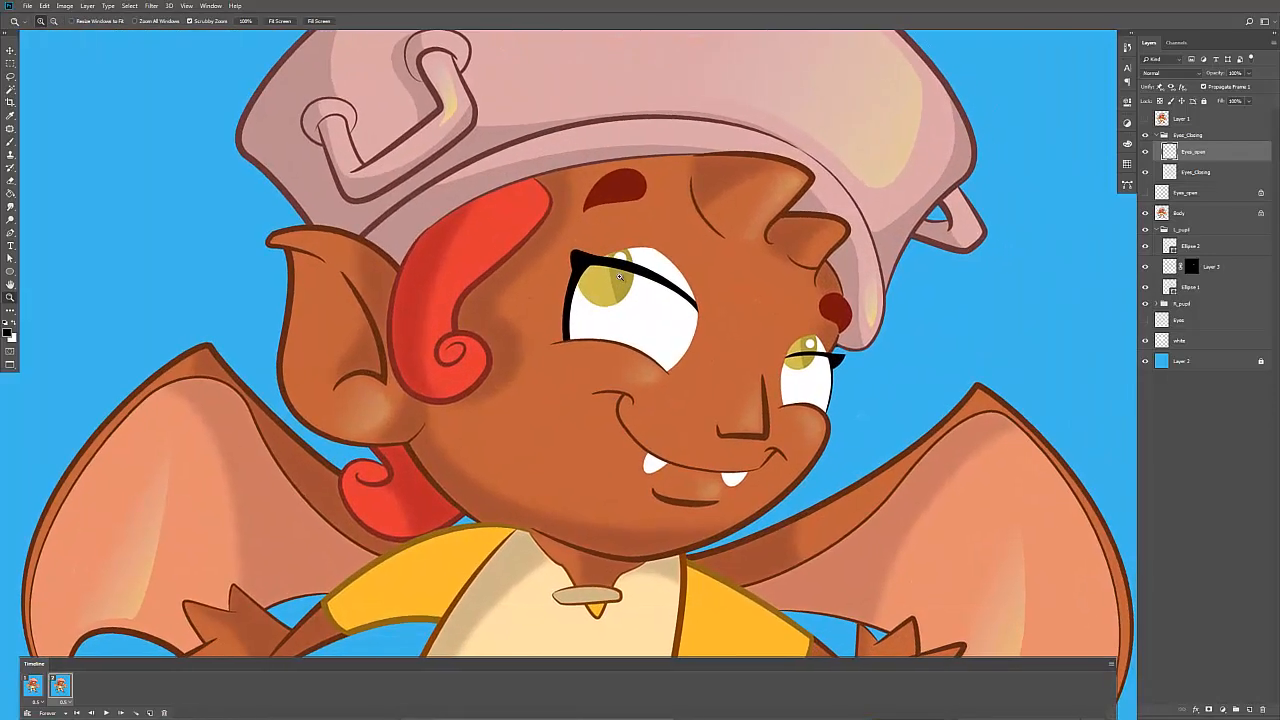
key("l")
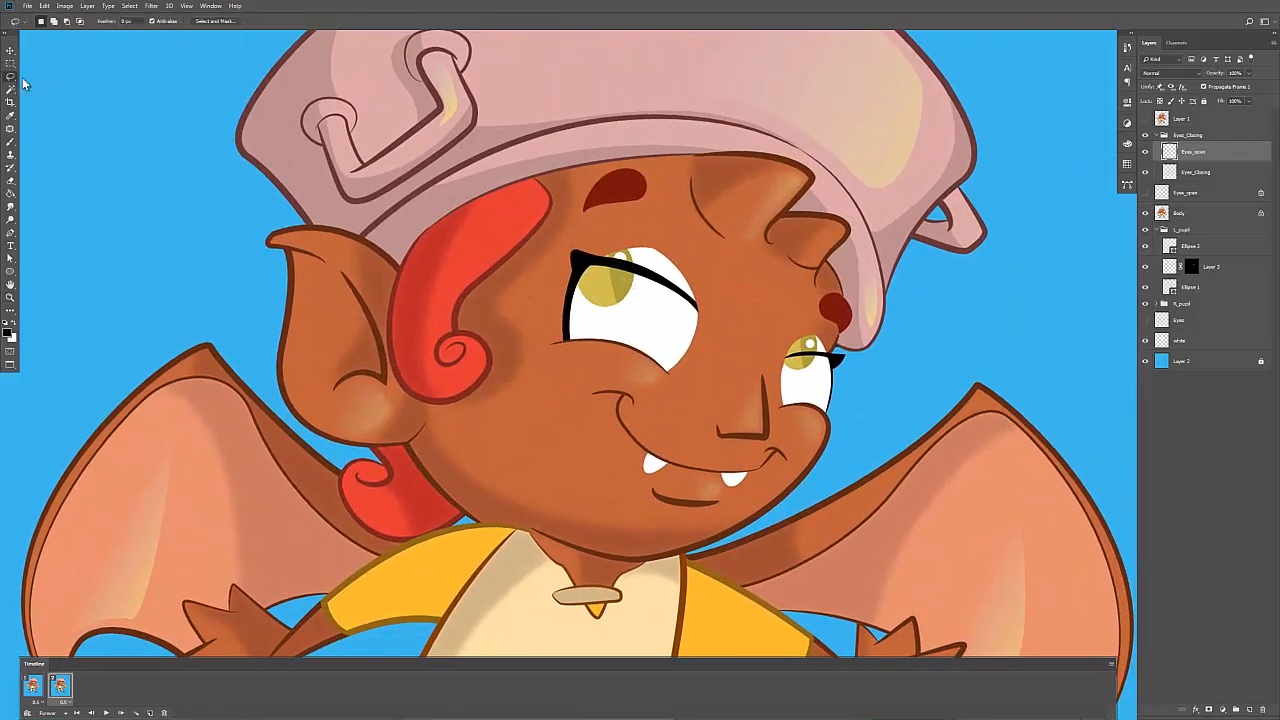
mouse_move(604, 250)
left_mouse_down()
mouse_move(590, 261)
mouse_move(697, 307)
mouse_move(695, 255)
mouse_move(628, 238)
mouse_move(596, 249)
left_mouse_up()
mouse_move(787, 346)
left_mouse_down()
mouse_move(783, 357)
mouse_move(835, 364)
mouse_move(824, 328)
mouse_move(785, 346)
left_mouse_up()
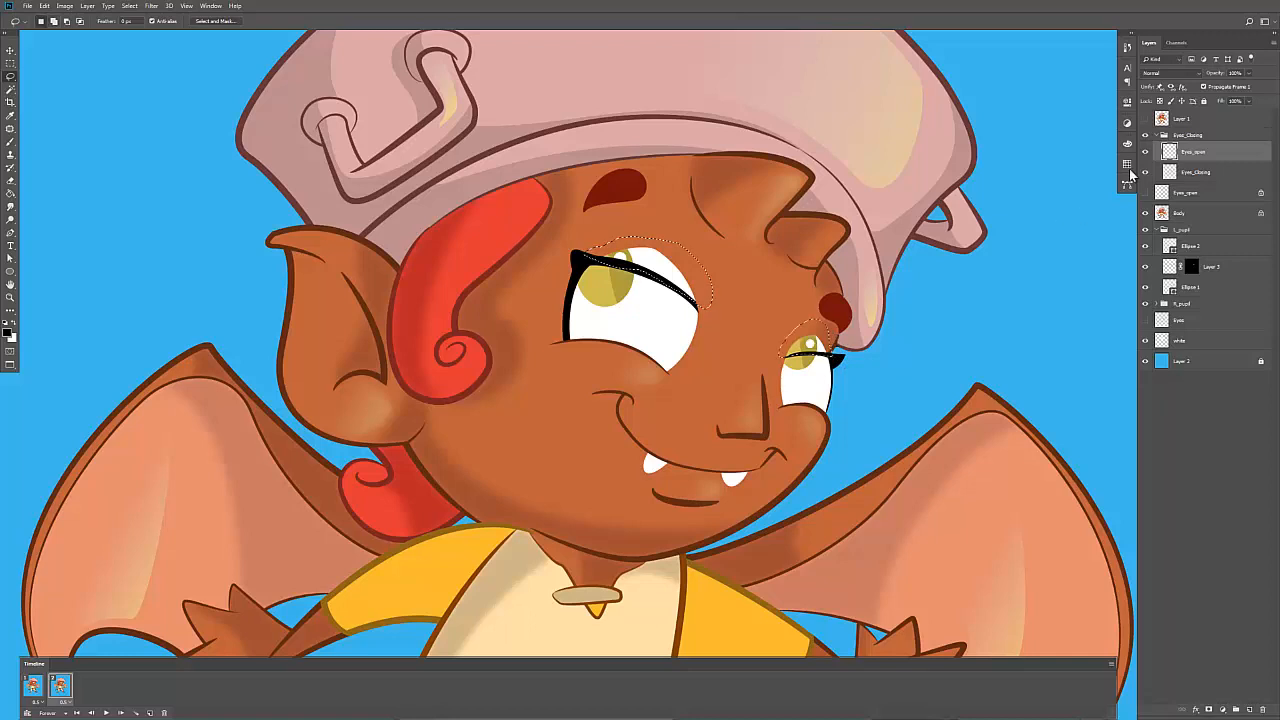
Step: Move the emptied Eyes_open copy below the Eyes_Closing layer inside the group
double_click(1195, 154)
left_click(1217, 159)
left_click_drag(1211, 154, 1209, 176)
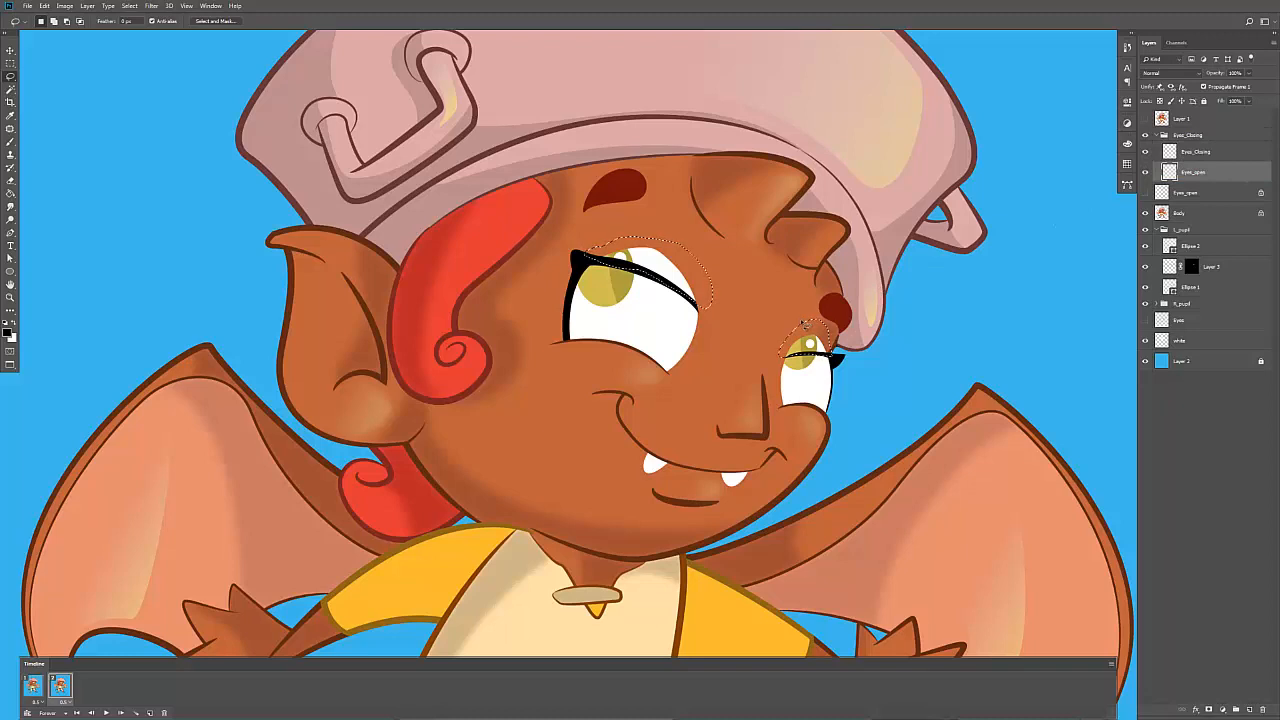
Step: Fill the lassoed eyelid areas with the skin colour sampled between the eyes, deselect and preview the animation
key("i")
left_click(775, 310)
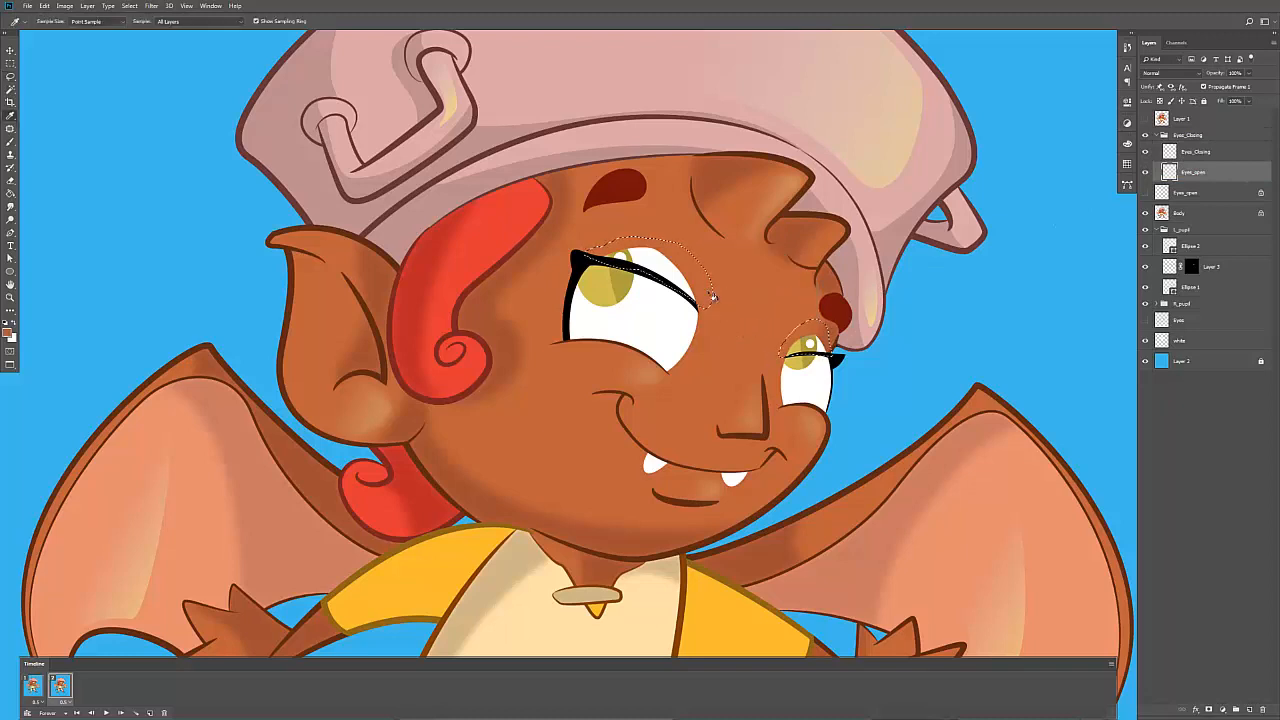
key("g")
left_click(670, 258)
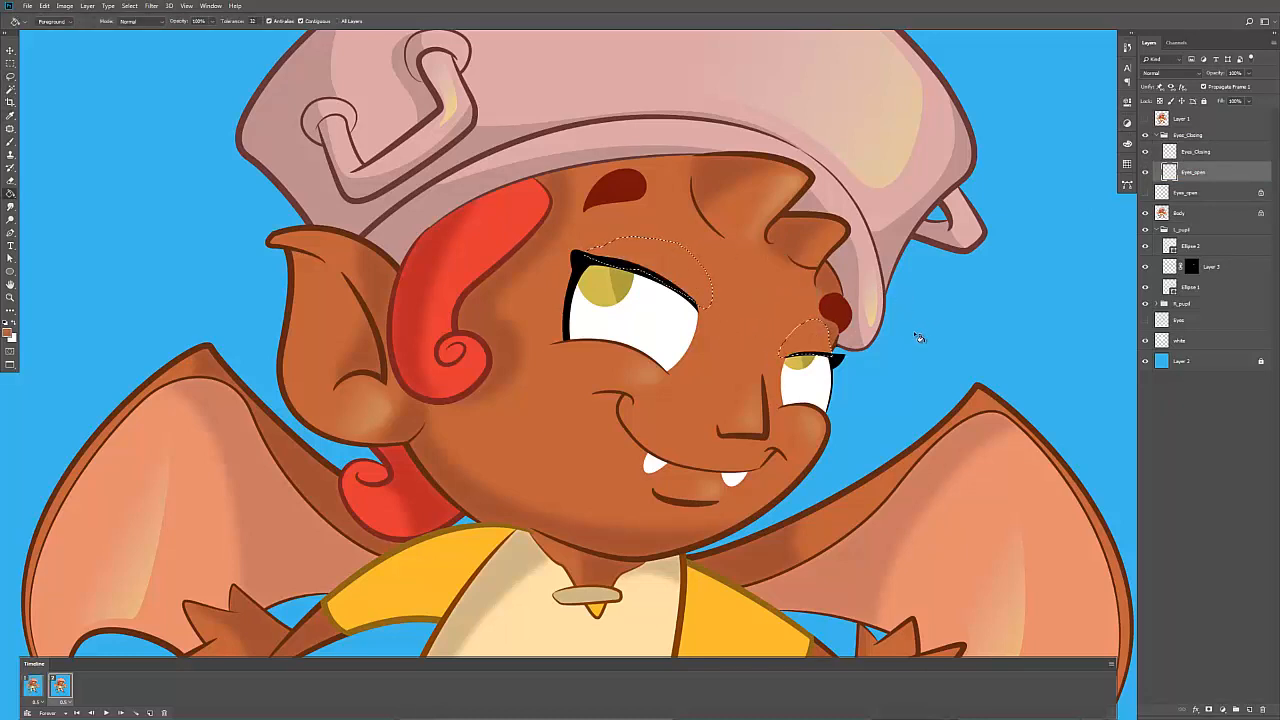
key("m")
left_click(998, 278)
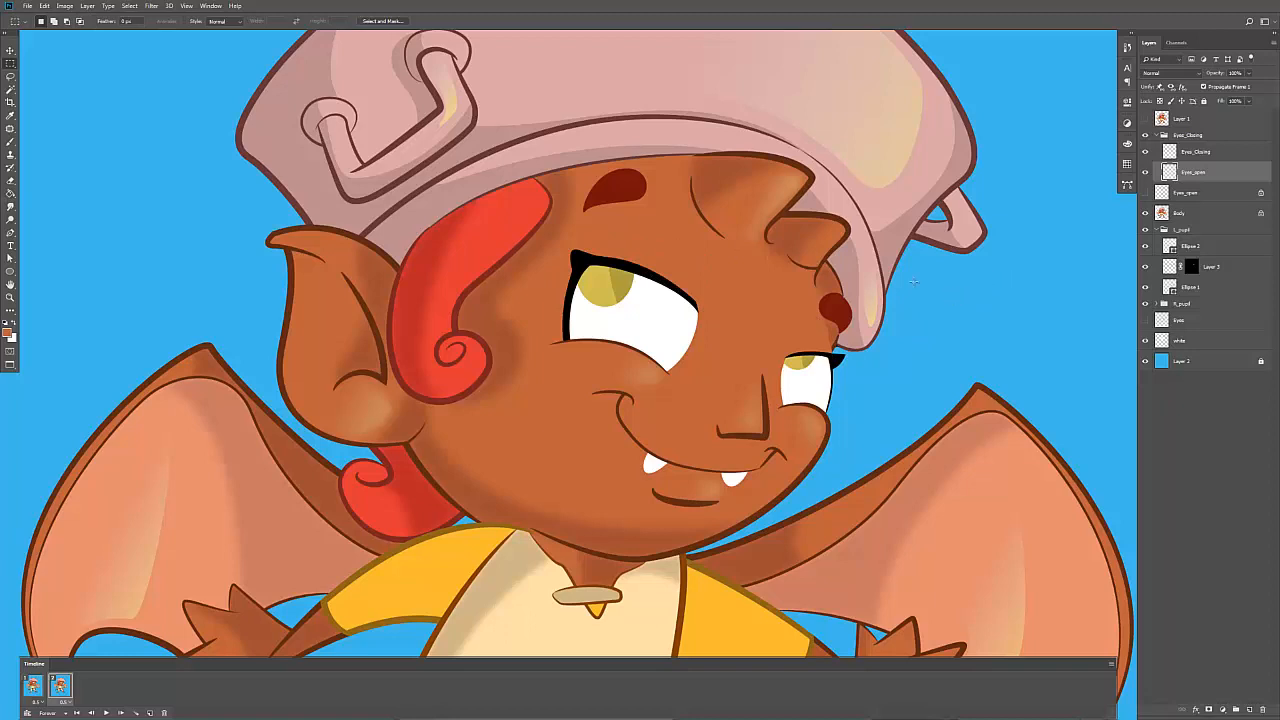
key("space")
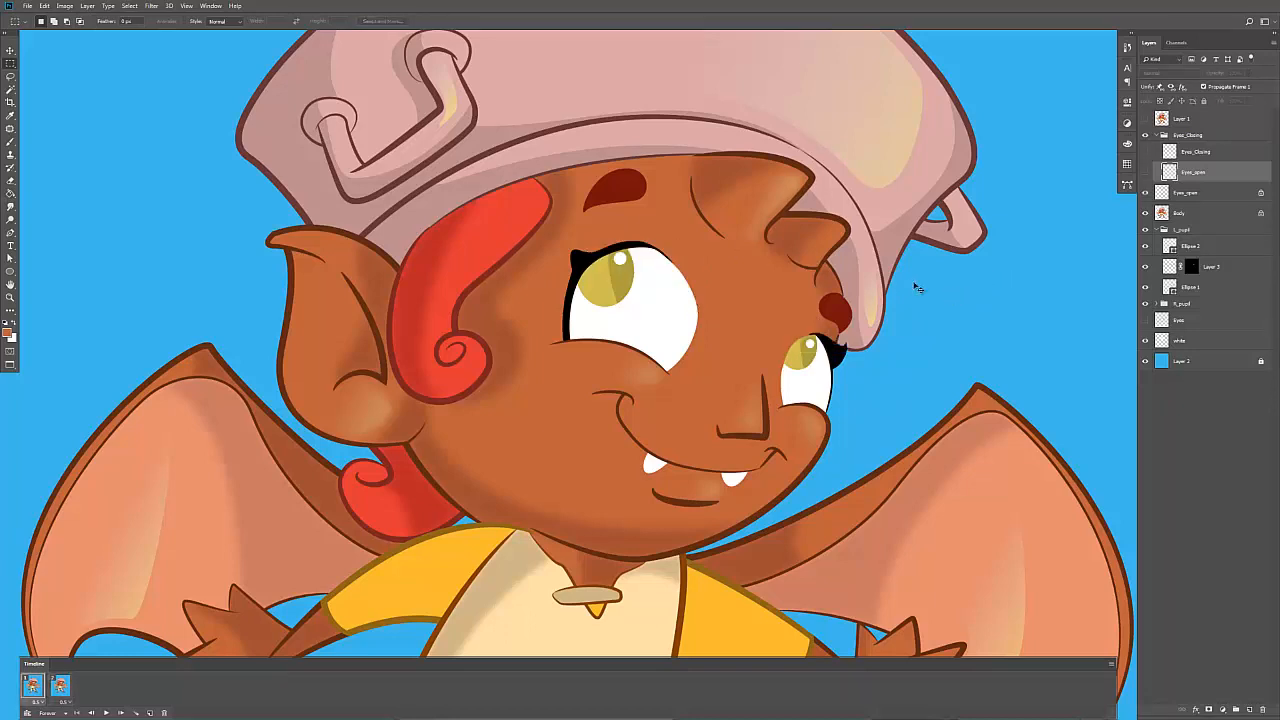
Step: Smudge and erase the excess skin fill covering the face outline at the smaller eye's outer lash
key("z")
left_click_drag(830, 360, 855, 370)
left_click(855, 370)
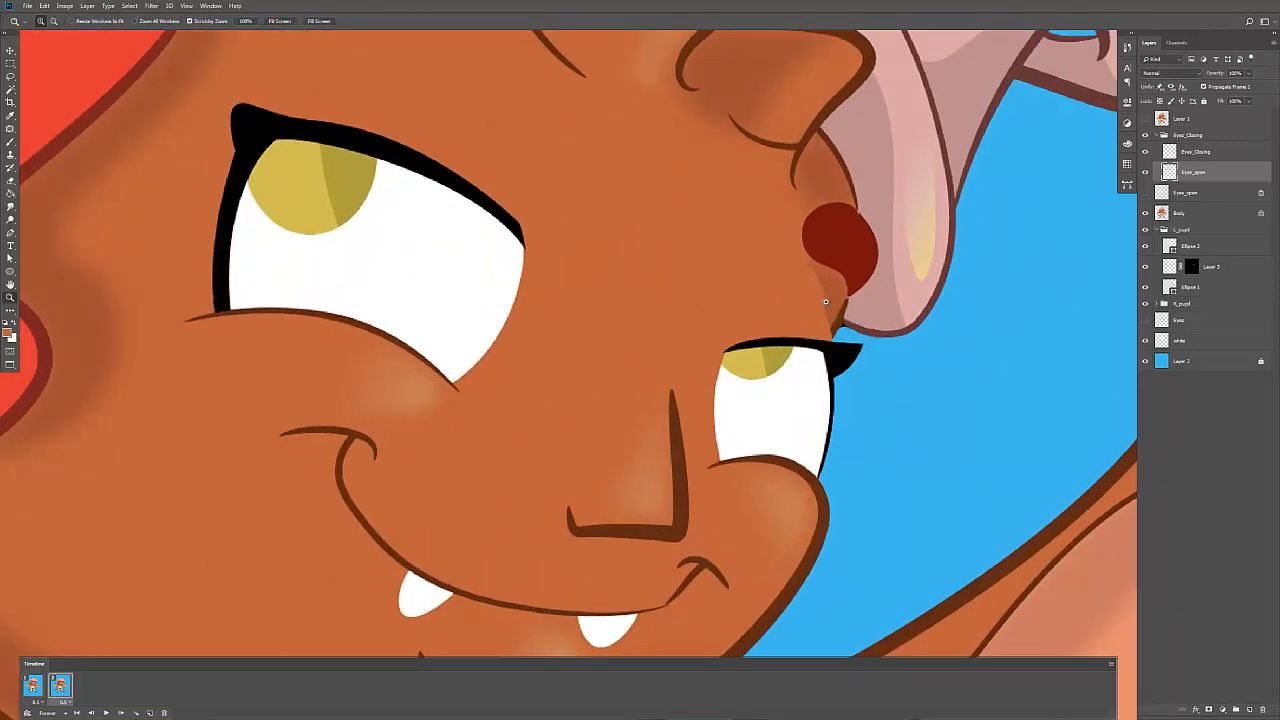
key("r")
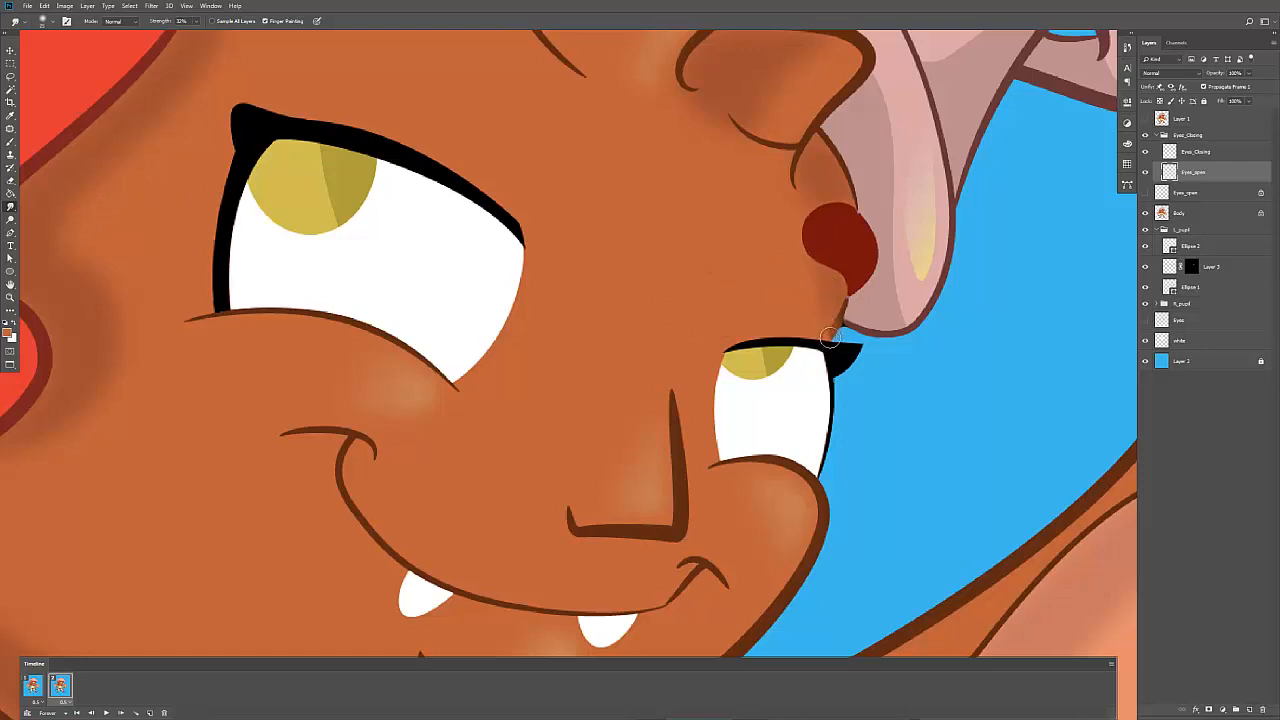
left_click_drag(829, 331, 823, 297)
key("b")
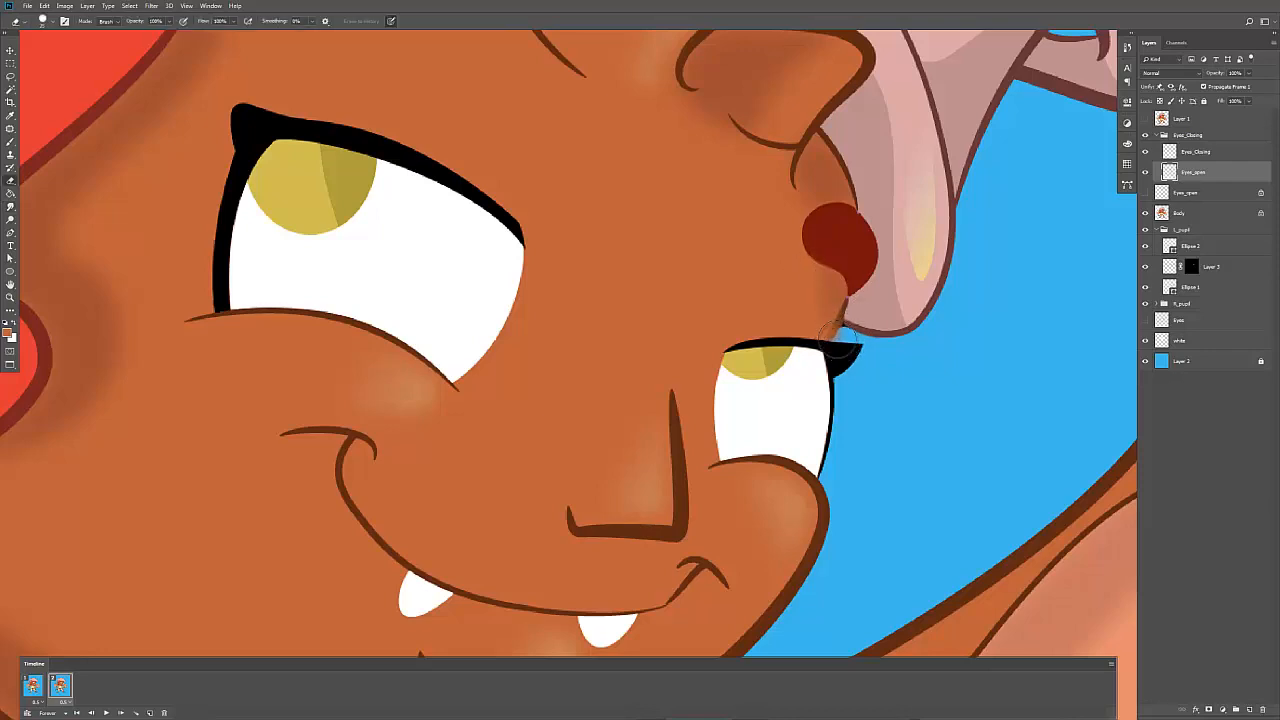
key("bracketleft")
key("bracketleft")
key("bracketleft")
key("z")
left_click_drag(880, 330, 770, 326)
left_click_drag(919, 319, 855, 299)
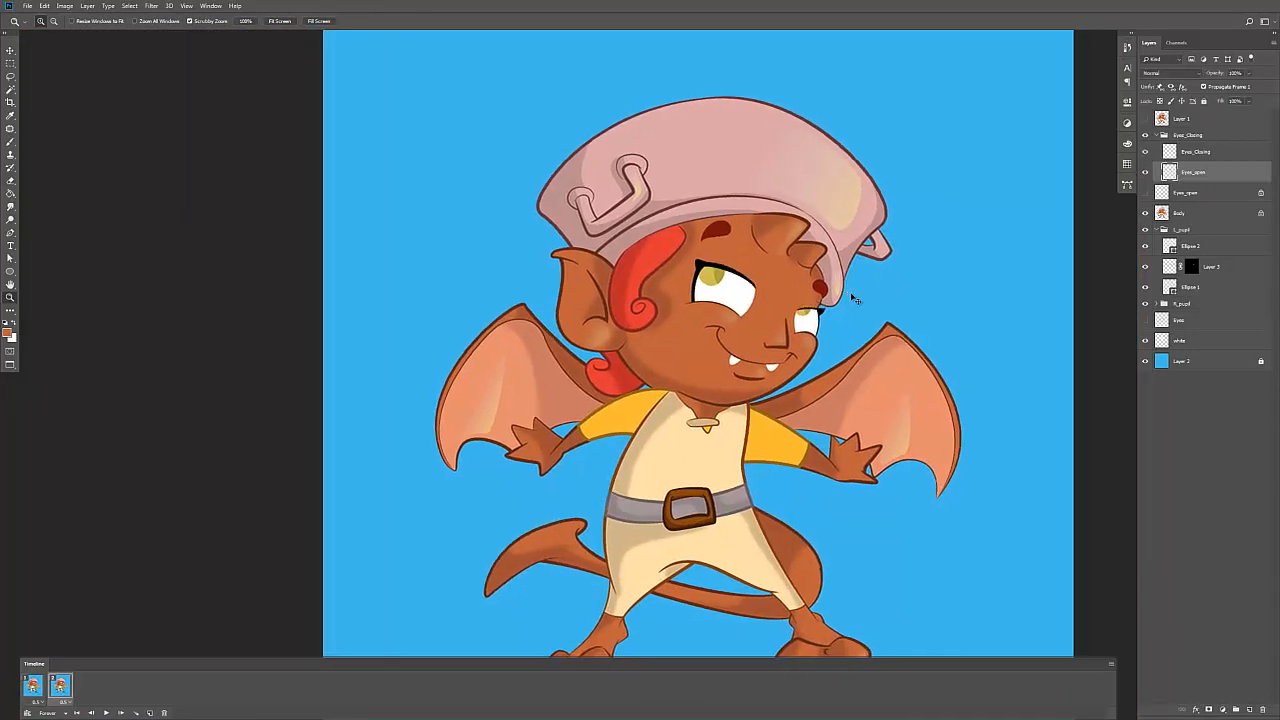
Step: Collapse the Eyes_Closing group, duplicate the second frame as a third one and hide the group in it
left_click(1160, 135)
left_click(1157, 135)
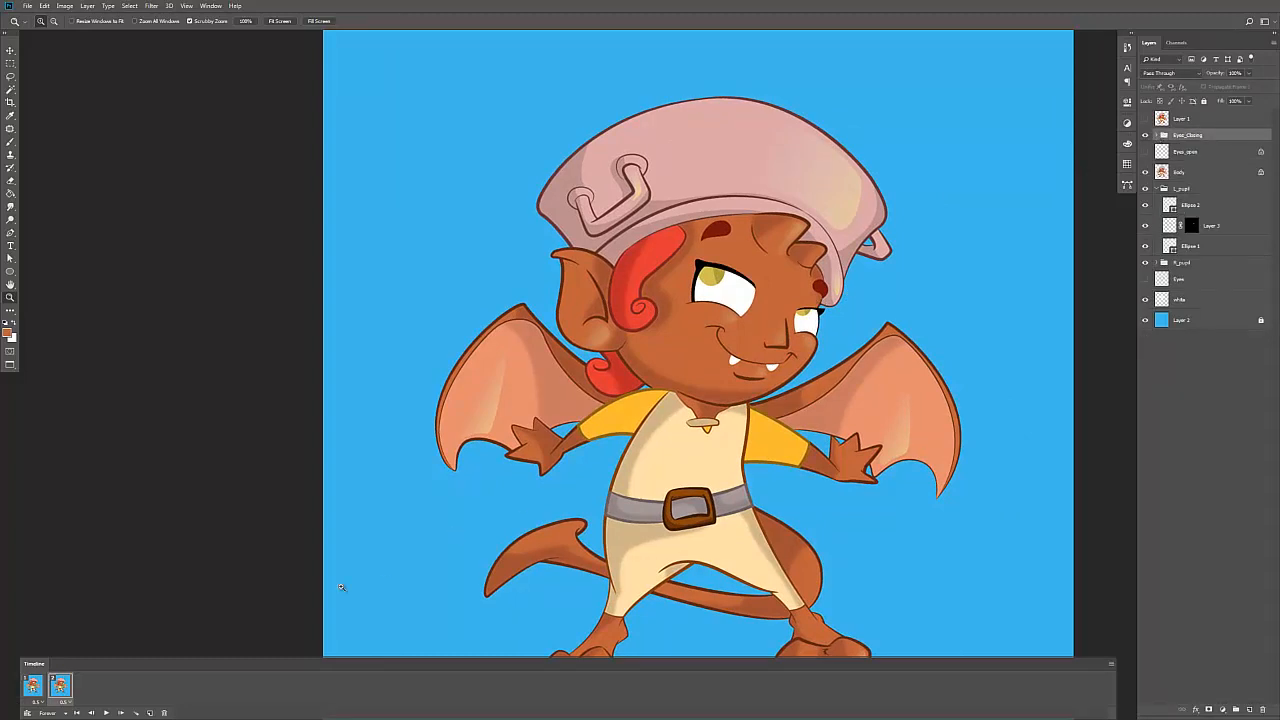
left_click(149, 713)
key("v")
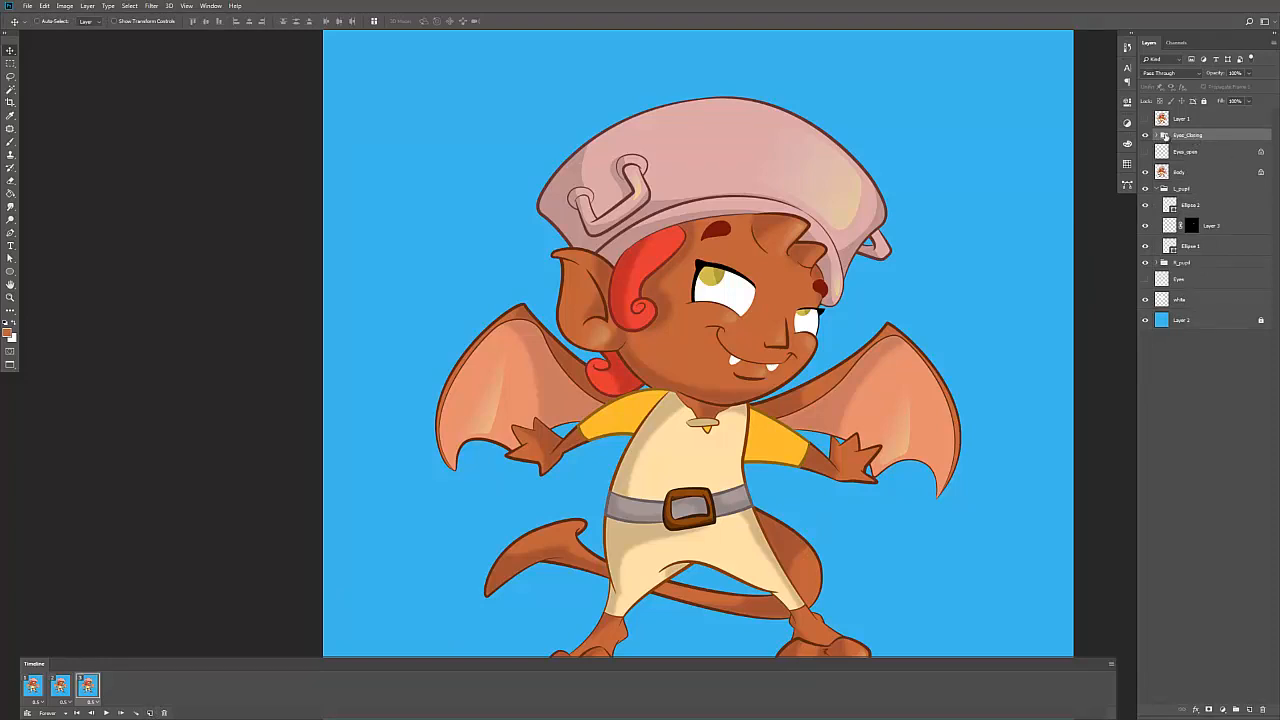
left_click(1176, 155)
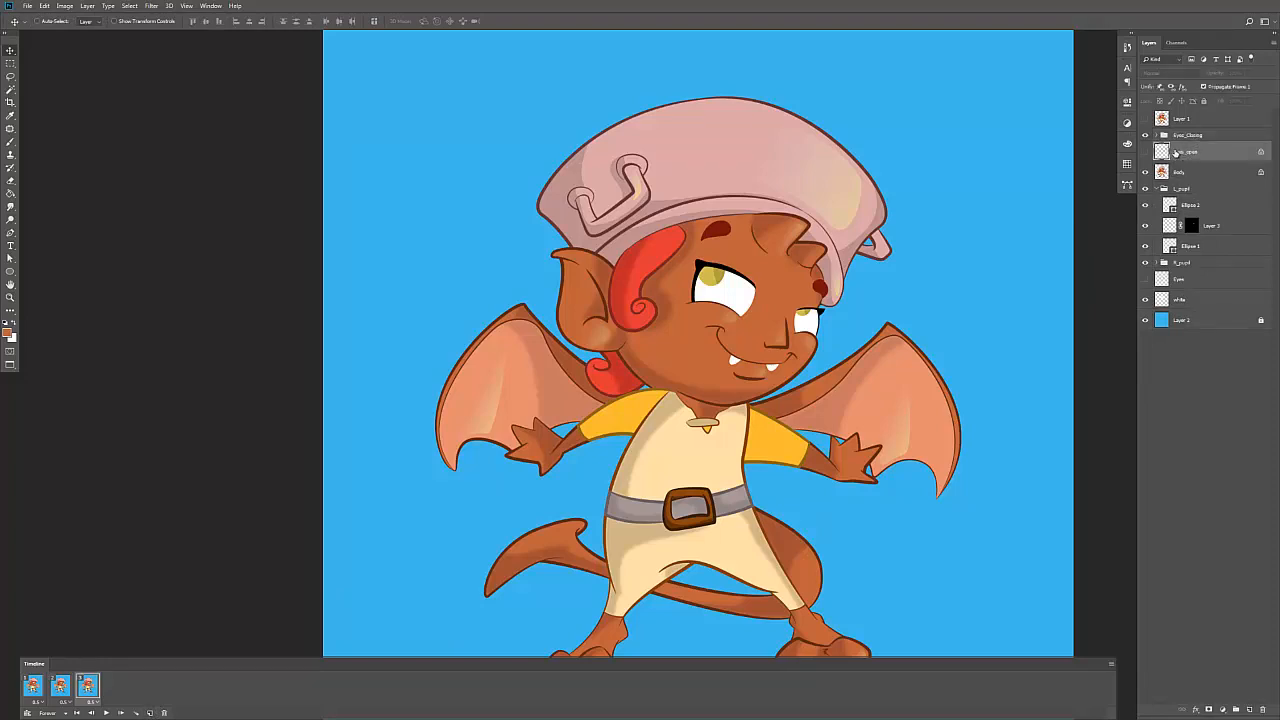
left_click(1145, 135)
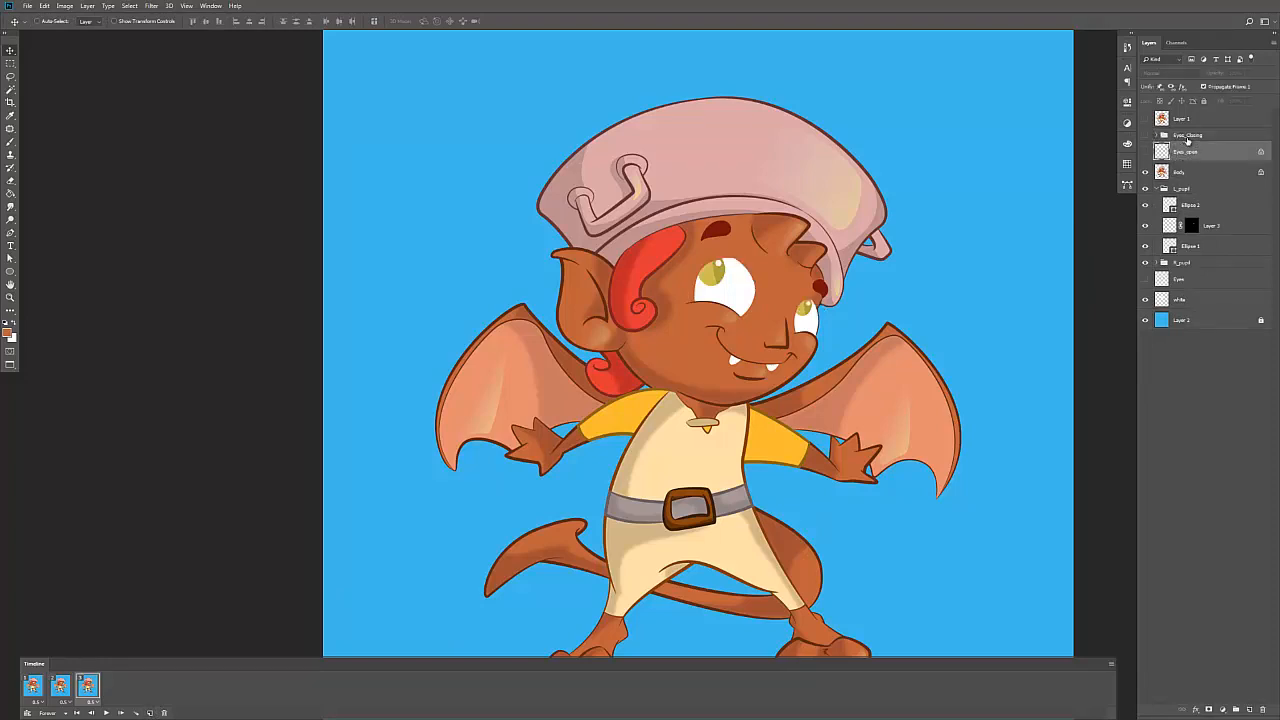
left_click(1188, 137)
Step: Hide the Eyes_Closing group in the first frame and show it in the second frame
left_click(33, 685)
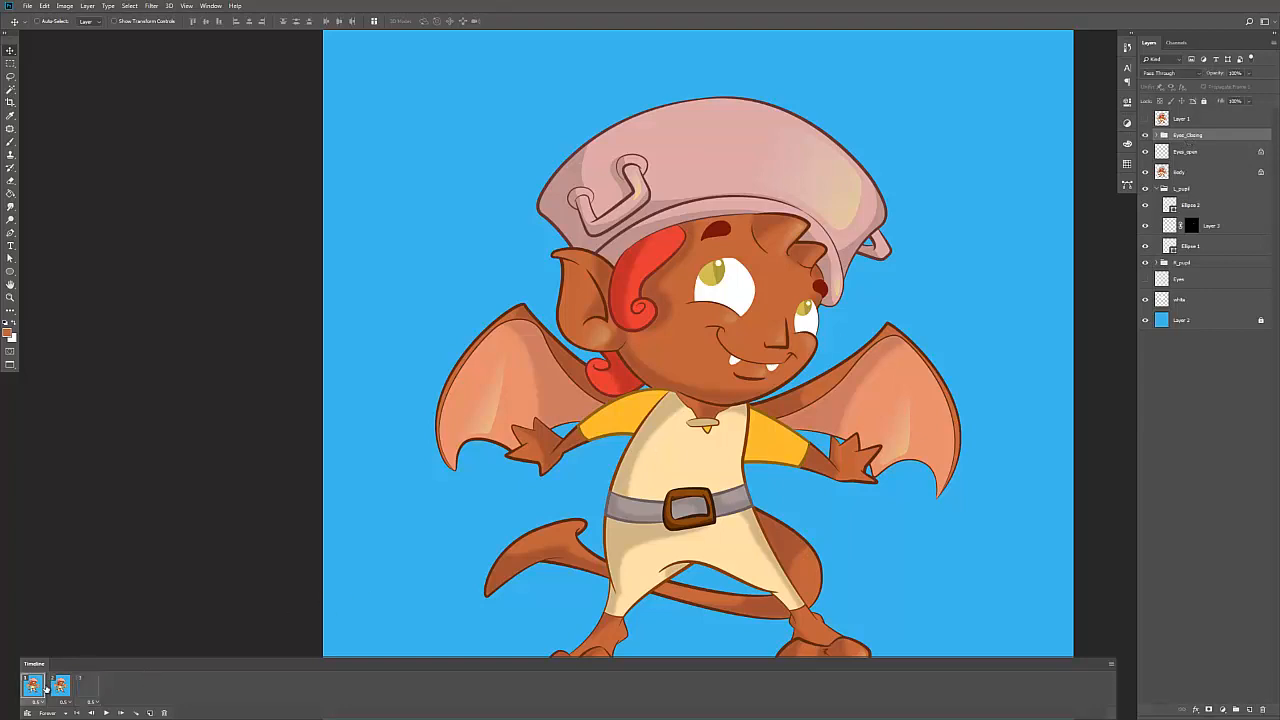
left_click(1146, 137)
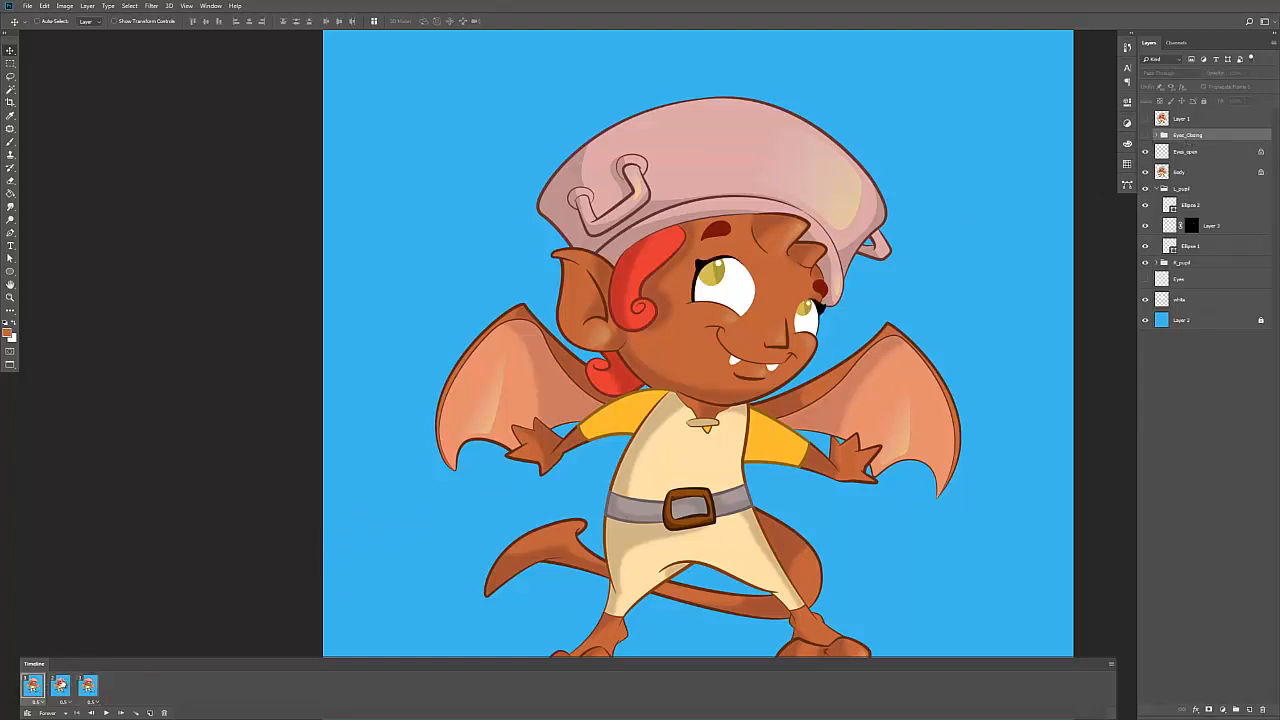
left_click(60, 685)
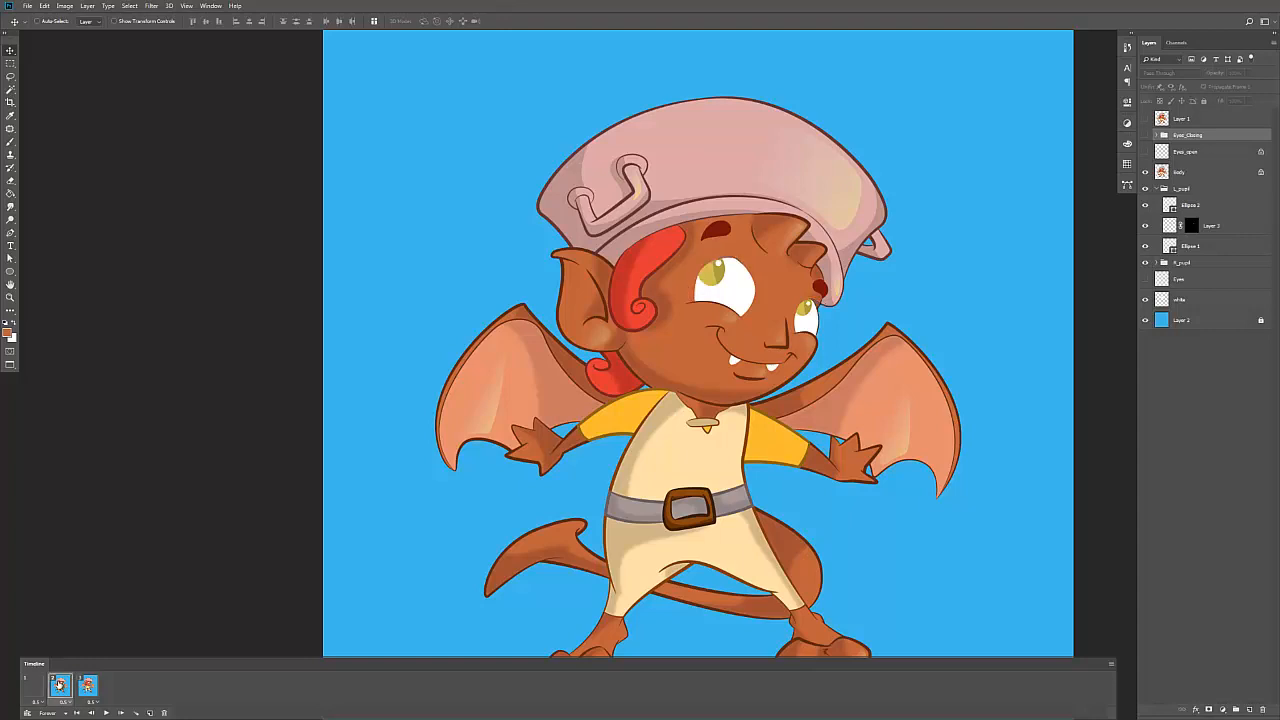
left_click(1146, 136)
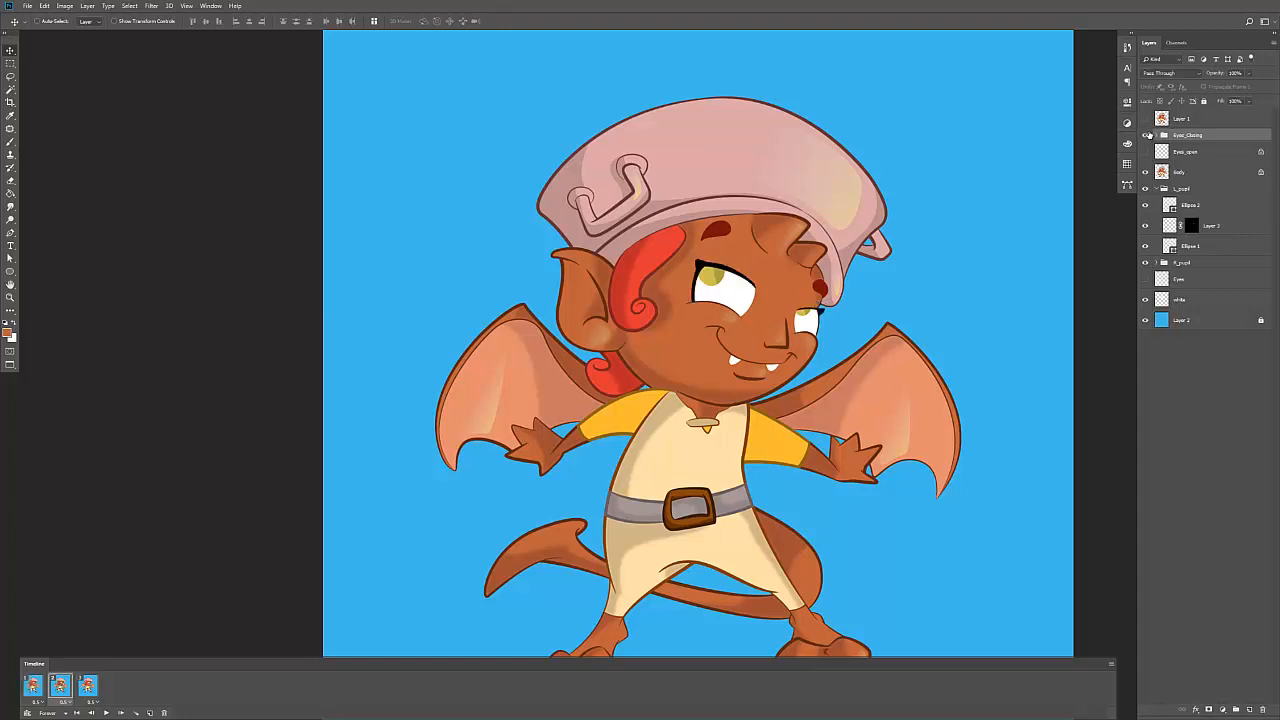
Step: Duplicate the Eyes_Closing group in the third frame, rename the copy Eyes_Close, and make it visible and expanded
left_click(87, 686)
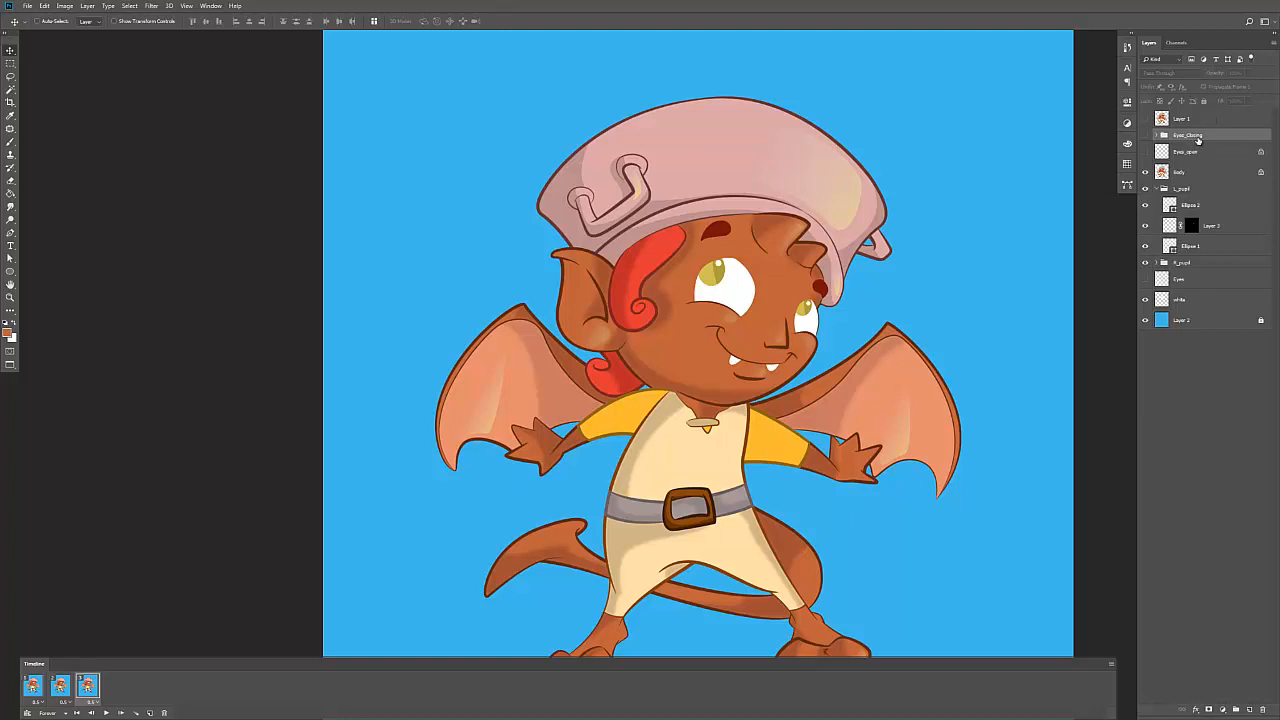
left_click_drag(1200, 136, 1199, 131)
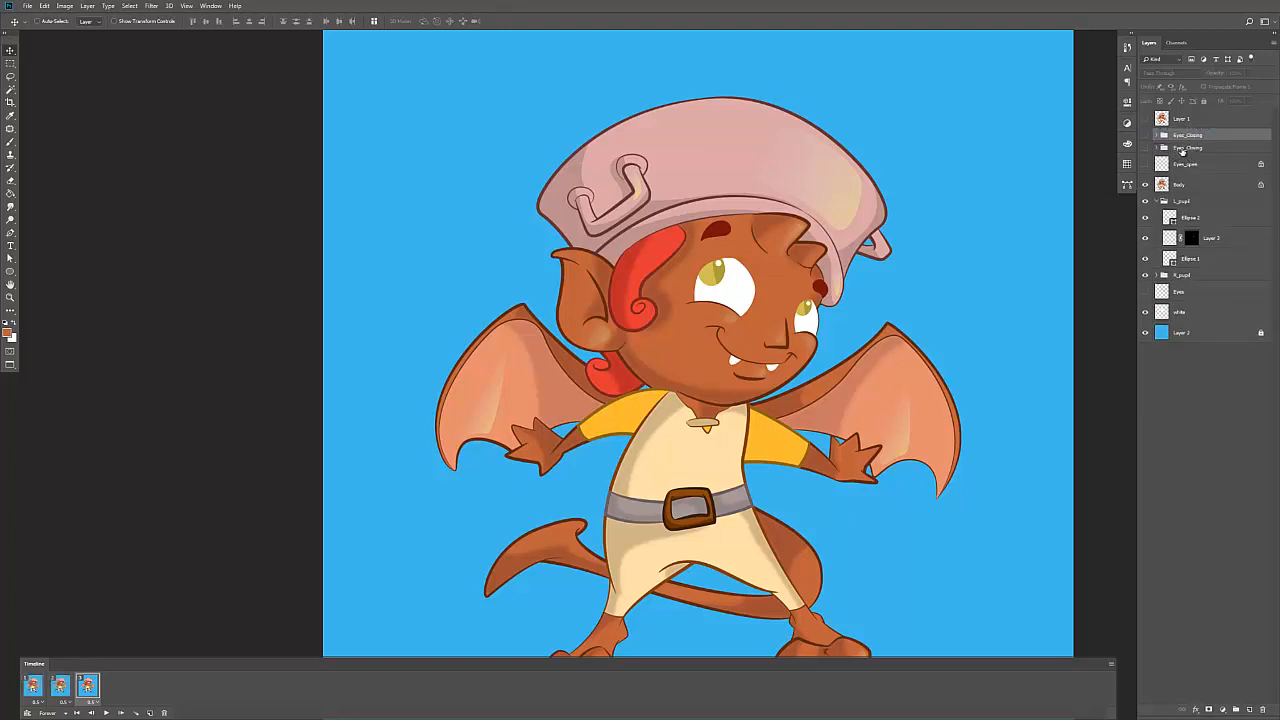
double_click(1198, 135)
left_click(1205, 135)
type("d")
key("Return")
left_click(1146, 135)
left_click(1156, 135)
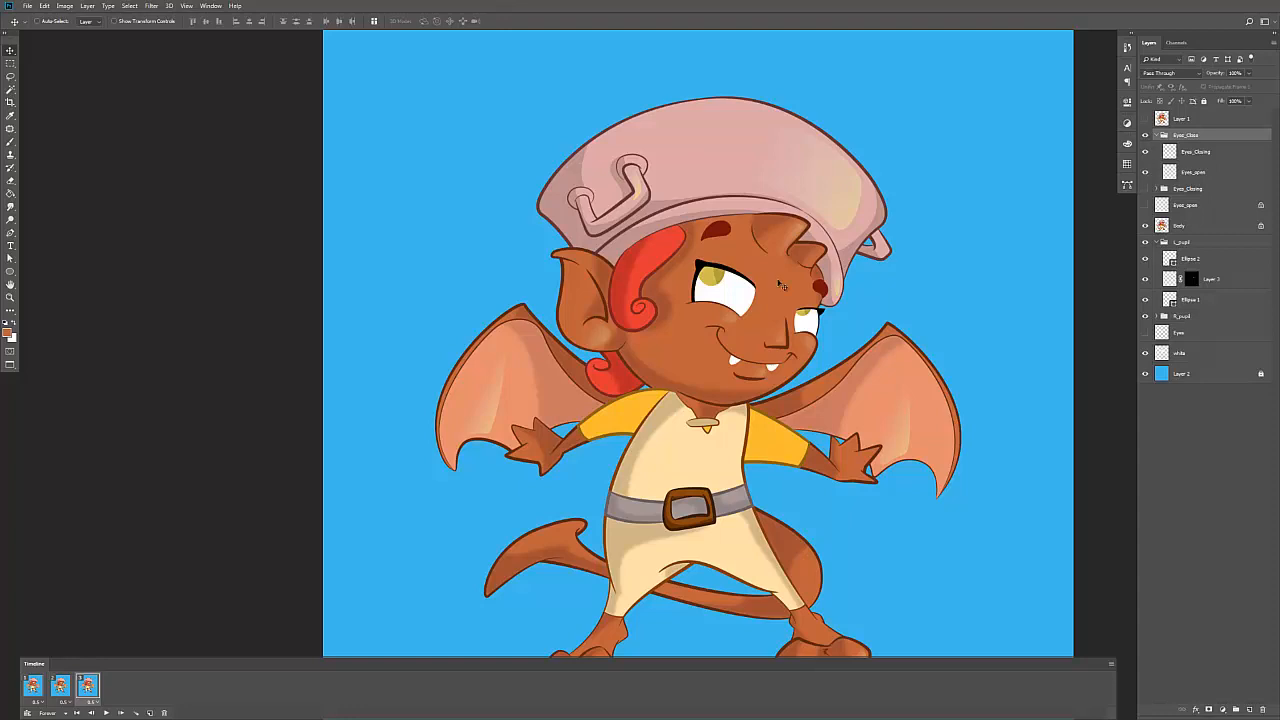
Step: Outline a closed eyelash with the Pen tool along the smaller eye's lower lid, on the Eyes_Closing layer inside the Eyes_Close group
key("z")
left_click_drag(714, 297, 790, 287)
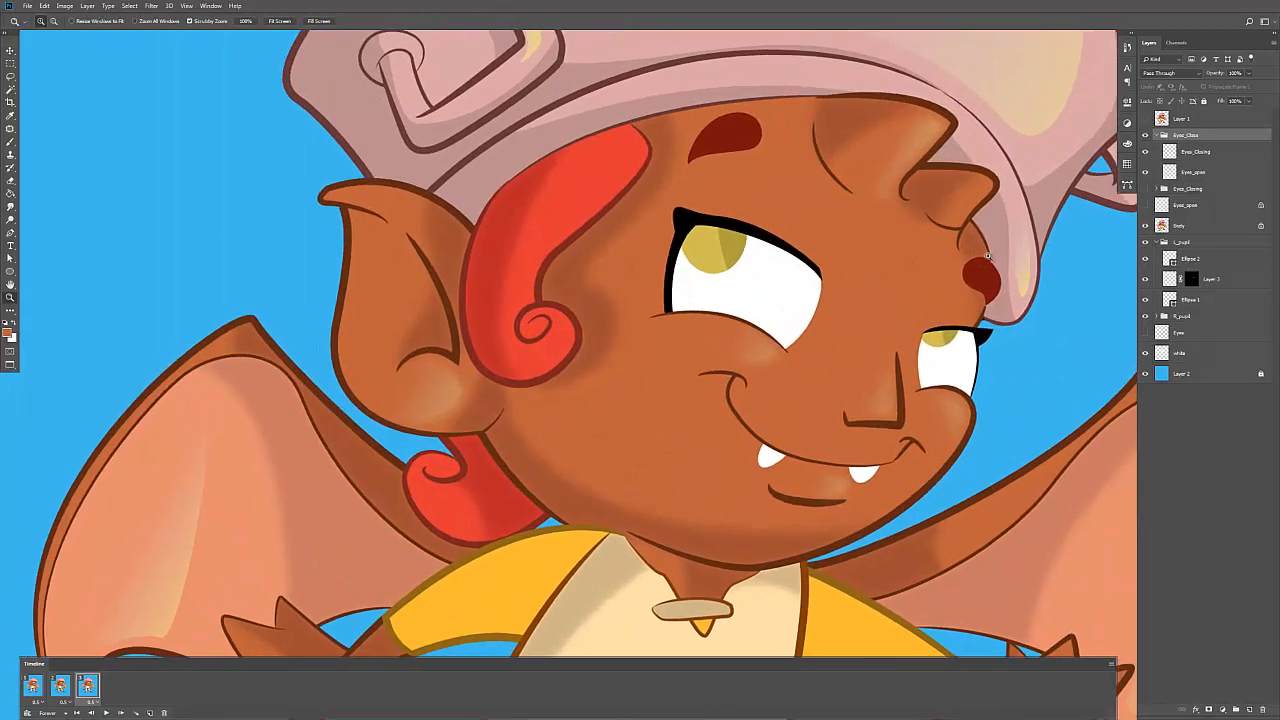
left_click_drag(911, 355, 815, 330)
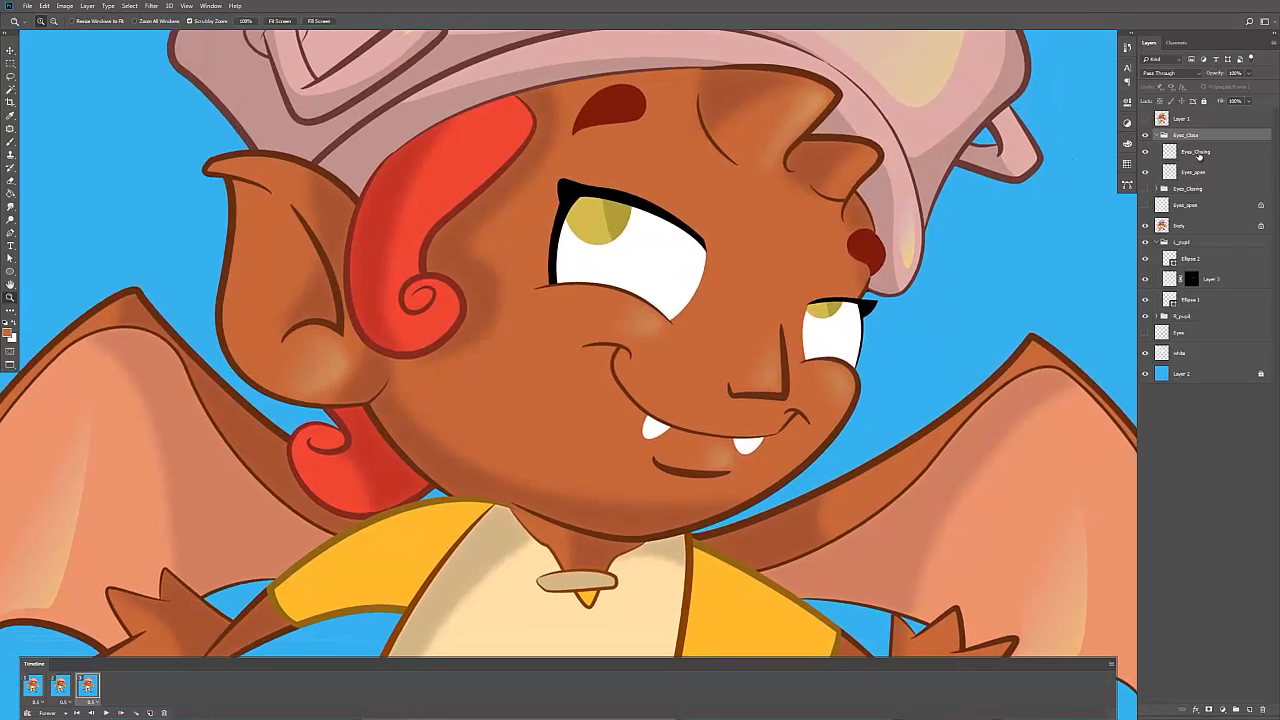
left_click(1198, 152)
left_click(832, 382)
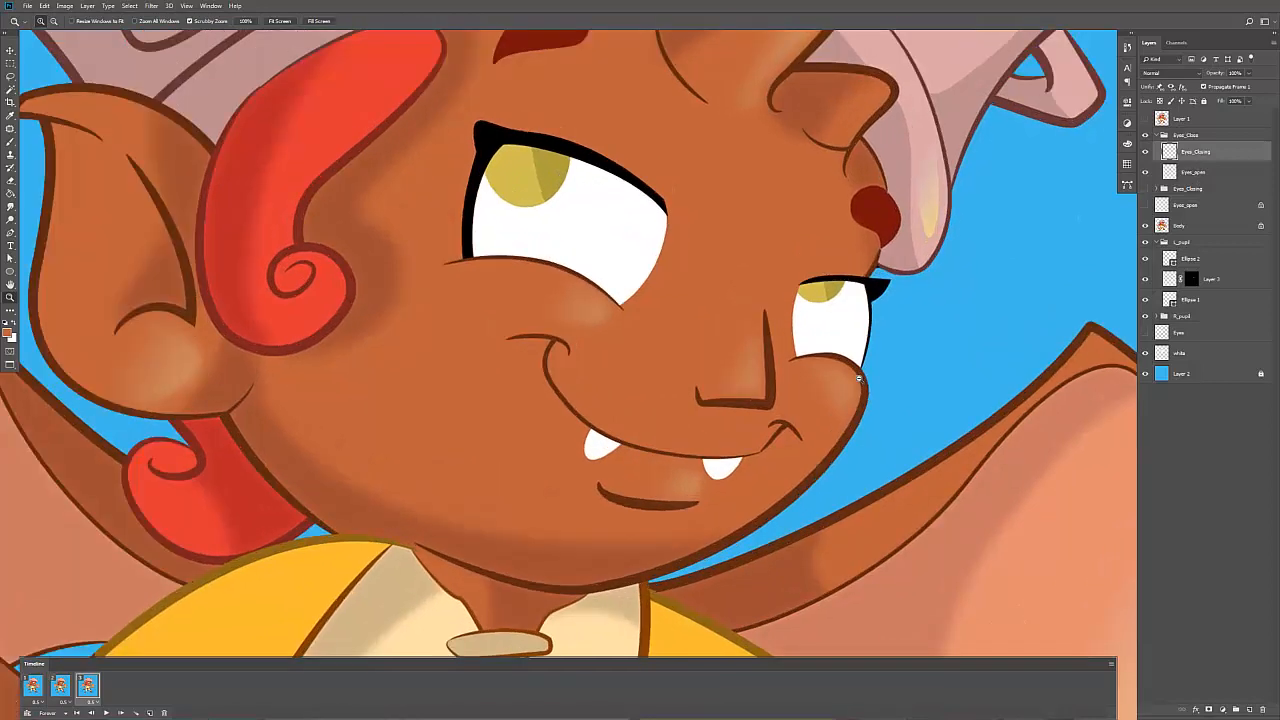
key("p")
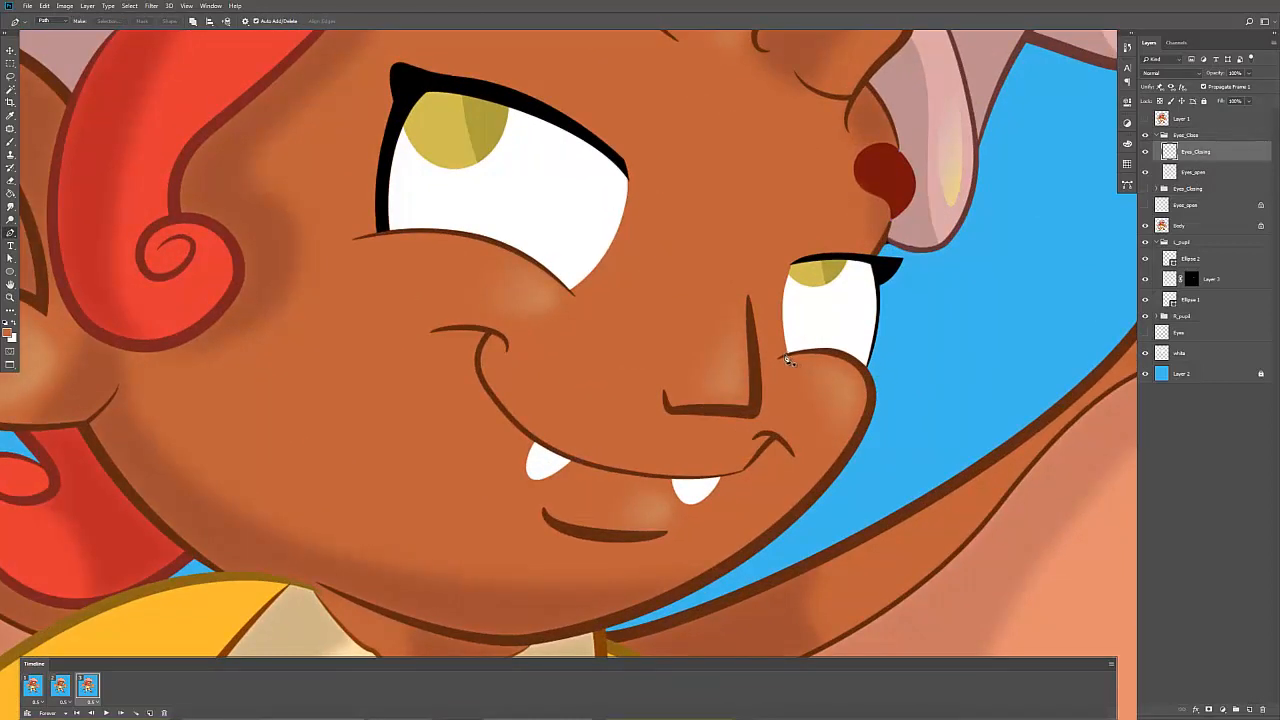
left_click(786, 352)
left_click_drag(838, 345, 884, 359)
mouse_move(825, 348)
left_mouse_down()
mouse_move(851, 354)
mouse_move(901, 405)
mouse_move(834, 366)
left_mouse_up()
left_click(786, 356)
Step: Adjust the smaller eye's eyelash path points so its lower curve follows the lower lid line
key("z")
key("a")
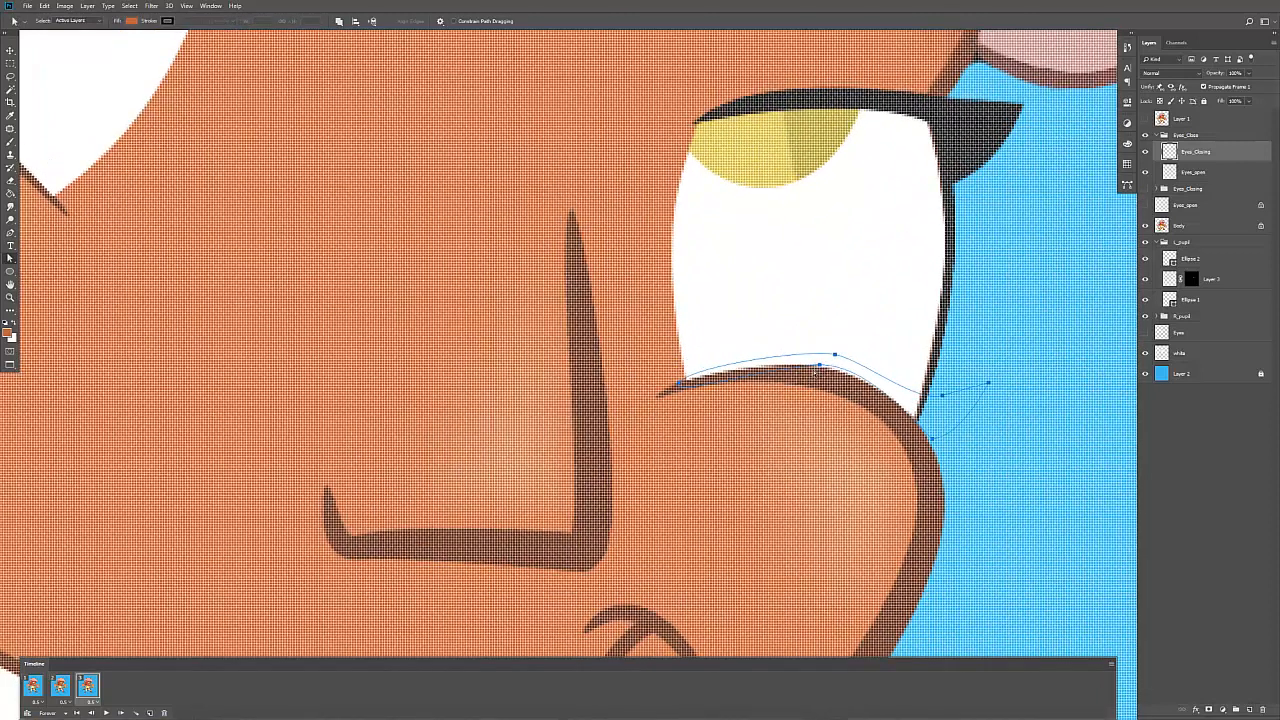
left_click(821, 366)
left_click_drag(819, 368, 817, 371)
left_click(842, 352)
key("s")
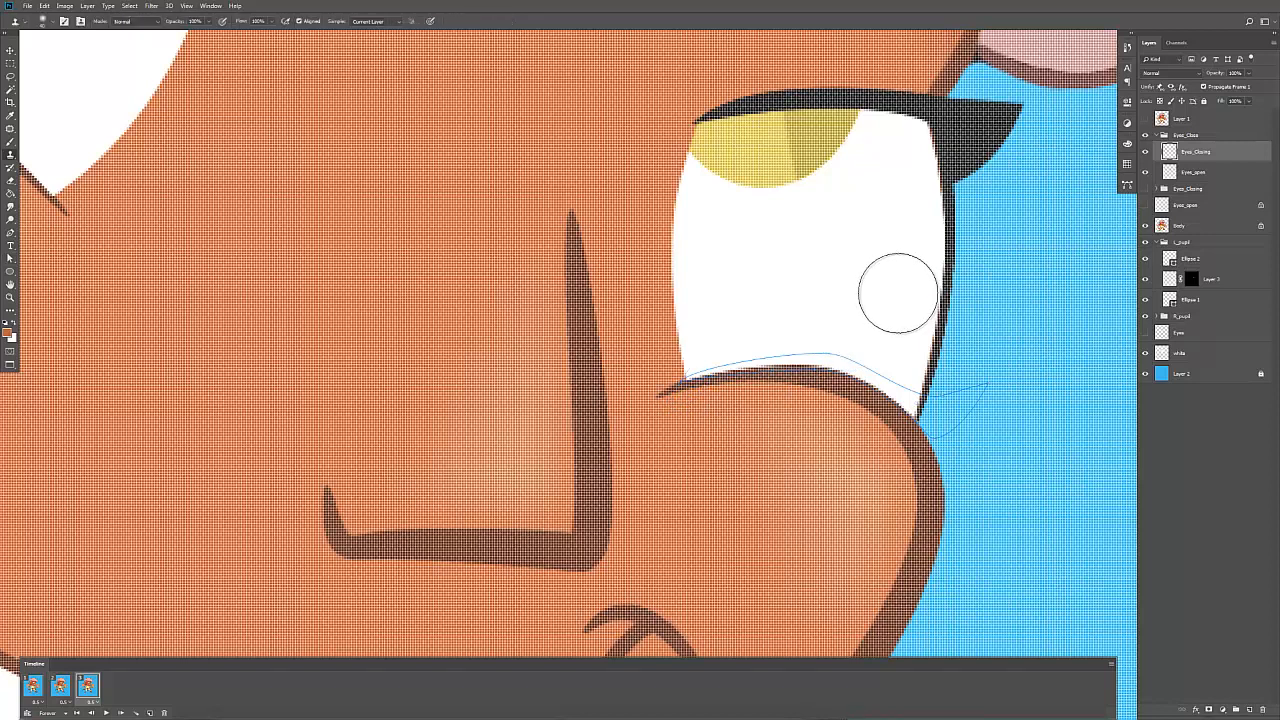
left_click(894, 292)
left_click(642, 269)
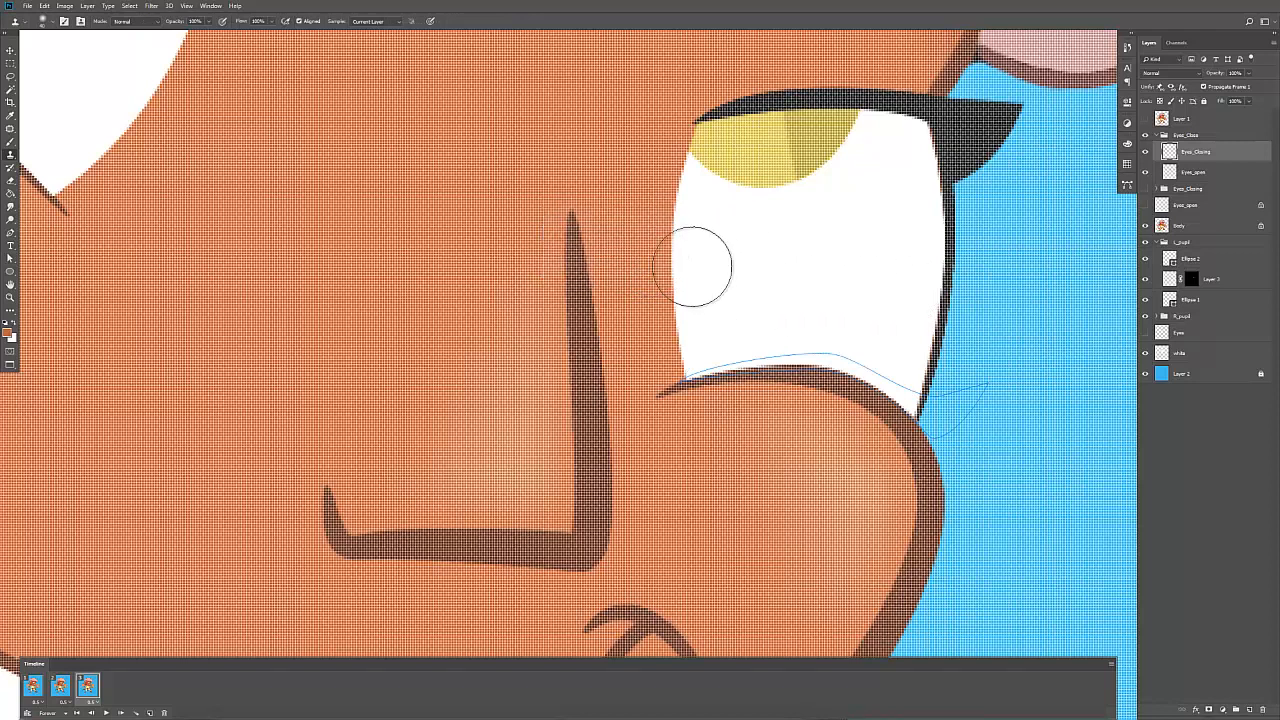
key("z")
mouse_move(921, 311)
left_mouse_down()
mouse_move(888, 311)
mouse_move(898, 305)
left_mouse_up()
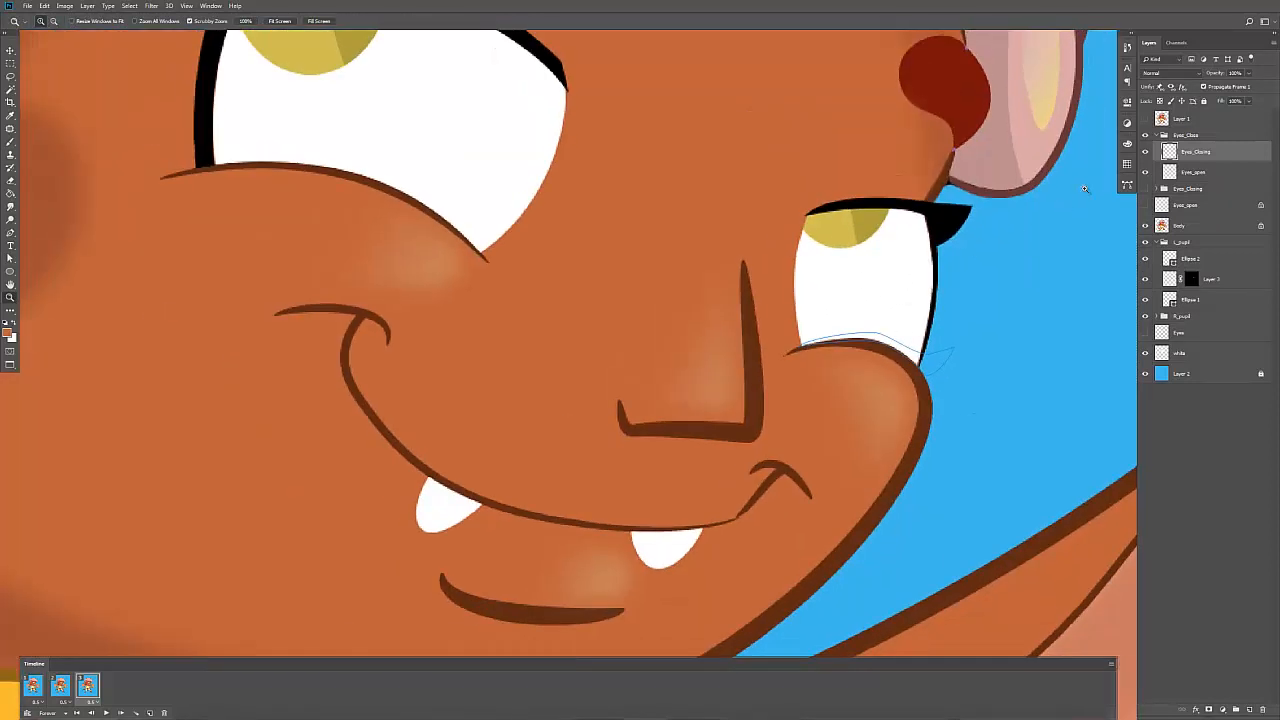
Step: Save the work path as Eyelashes and keep it selected
left_click(1126, 184)
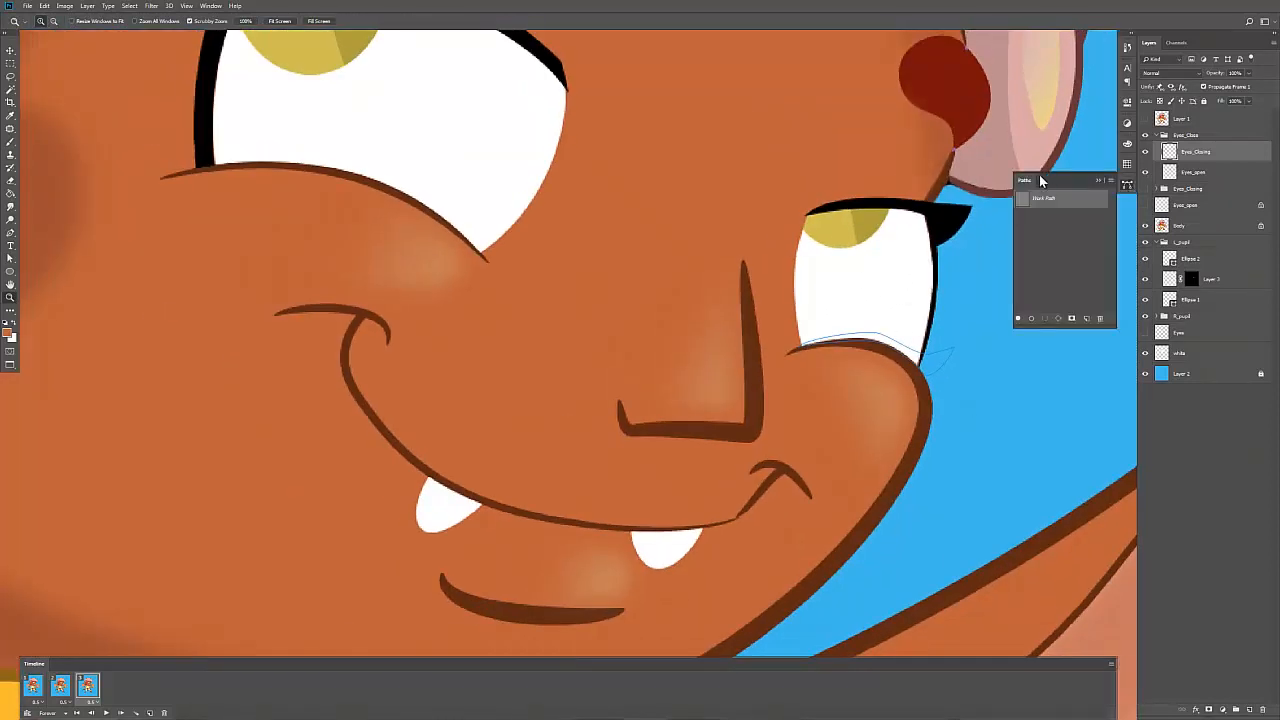
double_click(1046, 200)
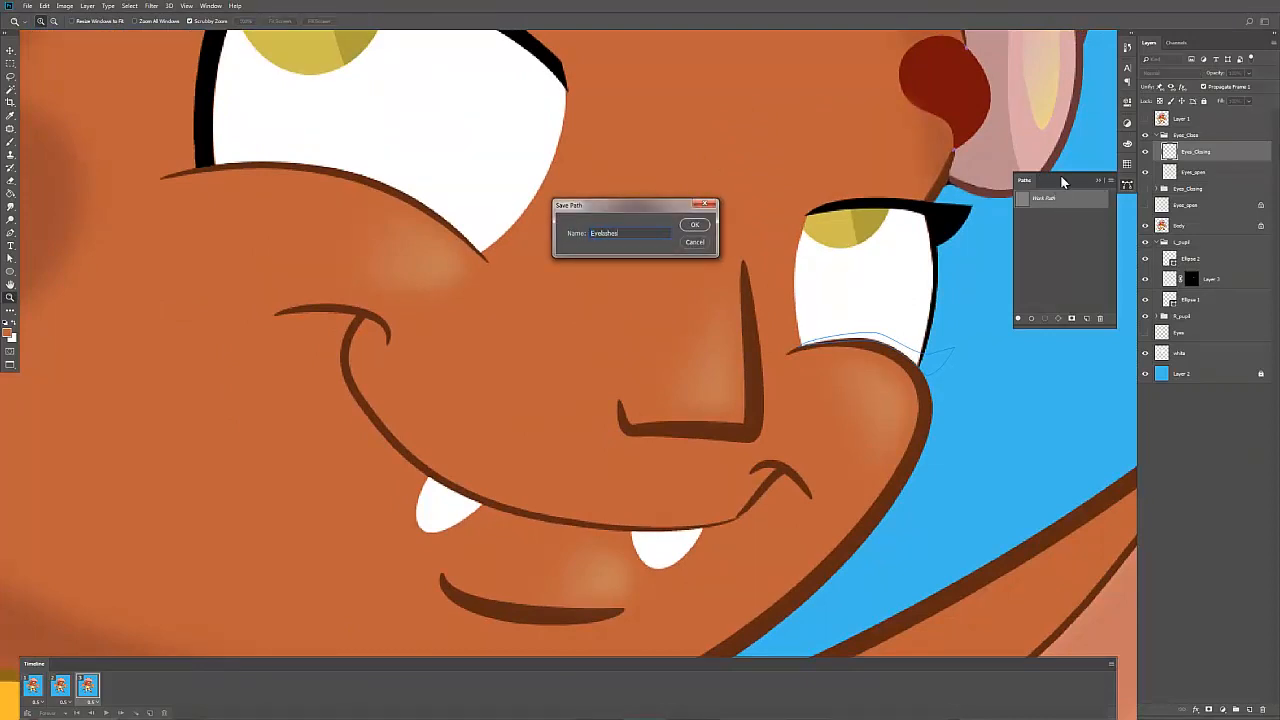
key("Return")
left_click(1067, 230)
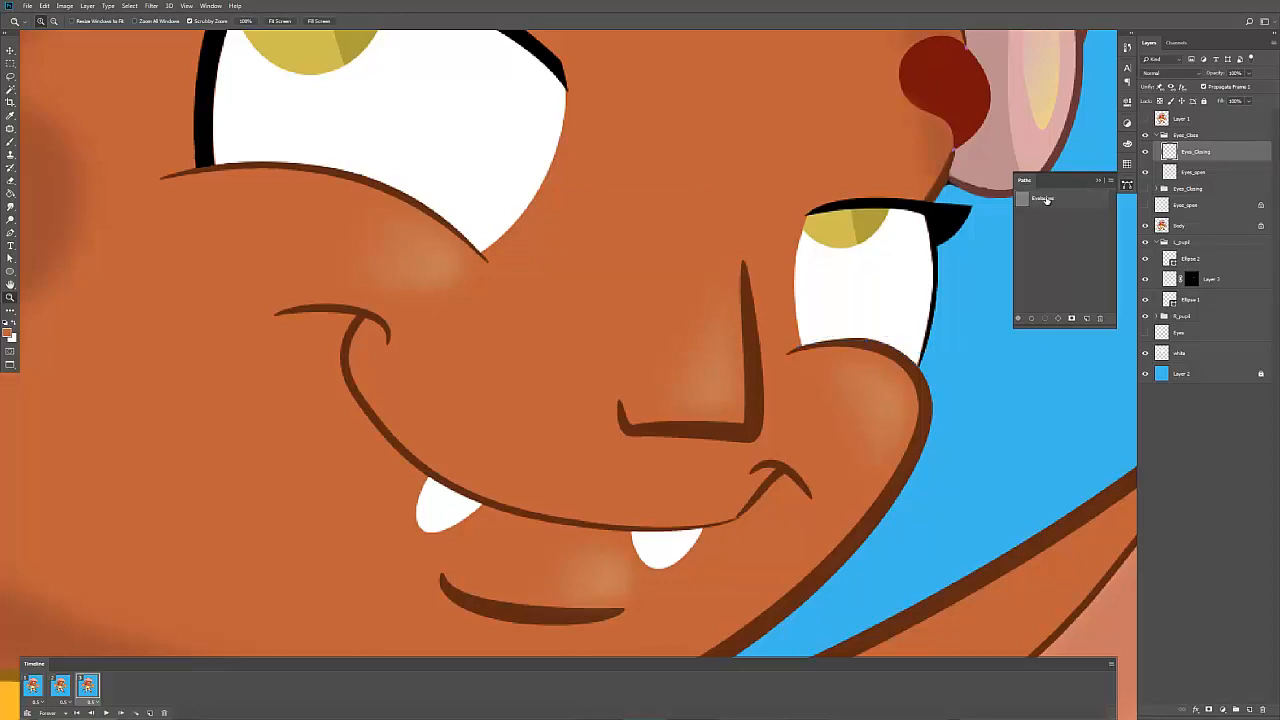
left_click(1045, 200)
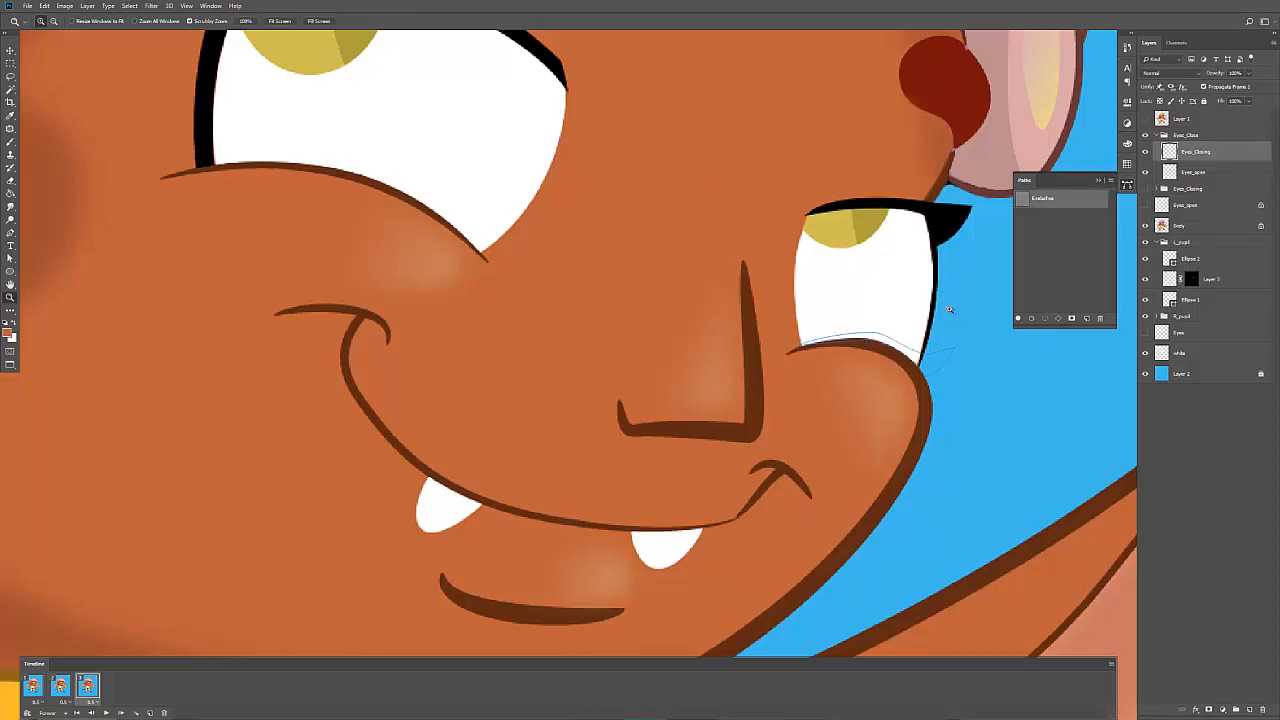
Step: Erase the smaller eye's old black upper lash and outer rim on the Eyes_Closing layer with an enlarged eraser
left_click_drag(948, 299, 920, 291)
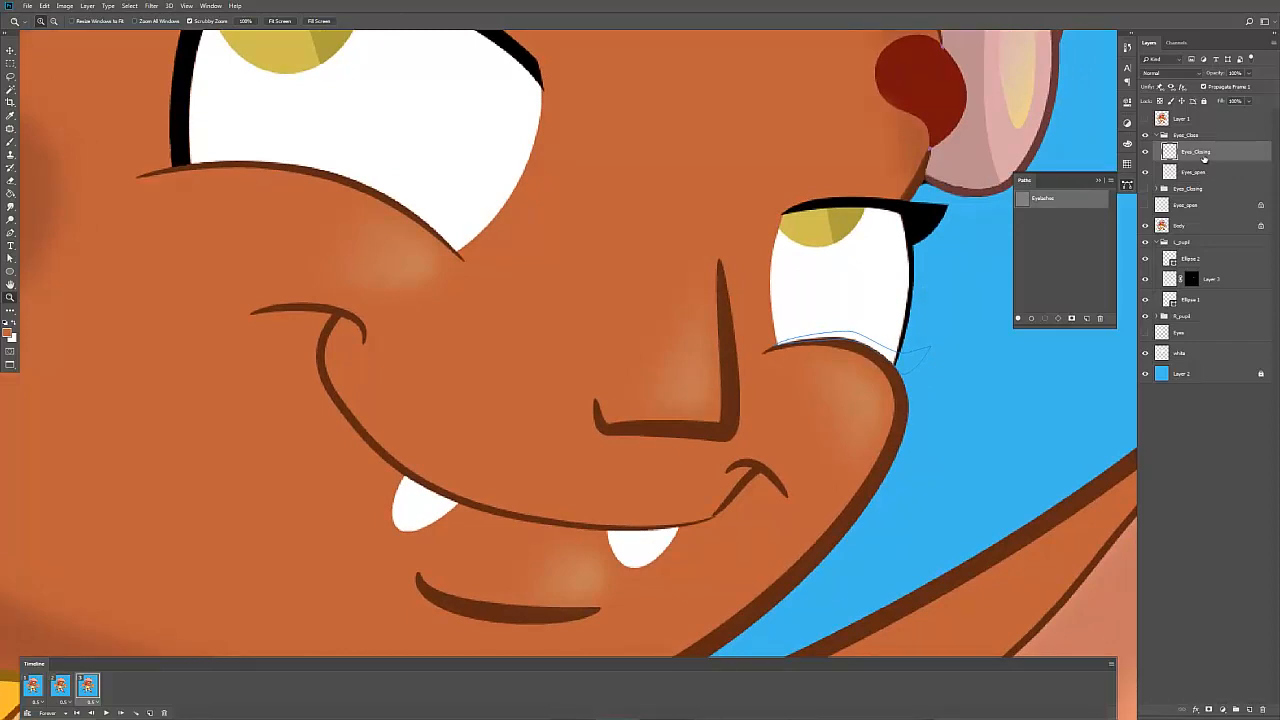
key("e")
mouse_move(828, 206)
left_mouse_down()
mouse_move(796, 208)
mouse_move(892, 211)
mouse_move(912, 226)
mouse_move(898, 360)
mouse_move(893, 337)
left_mouse_up()
key("bracketright")
key("bracketright")
key("bracketright")
key("bracketright")
key("bracketright")
mouse_move(717, 214)
left_mouse_down()
mouse_move(797, 254)
mouse_move(843, 386)
left_mouse_up()
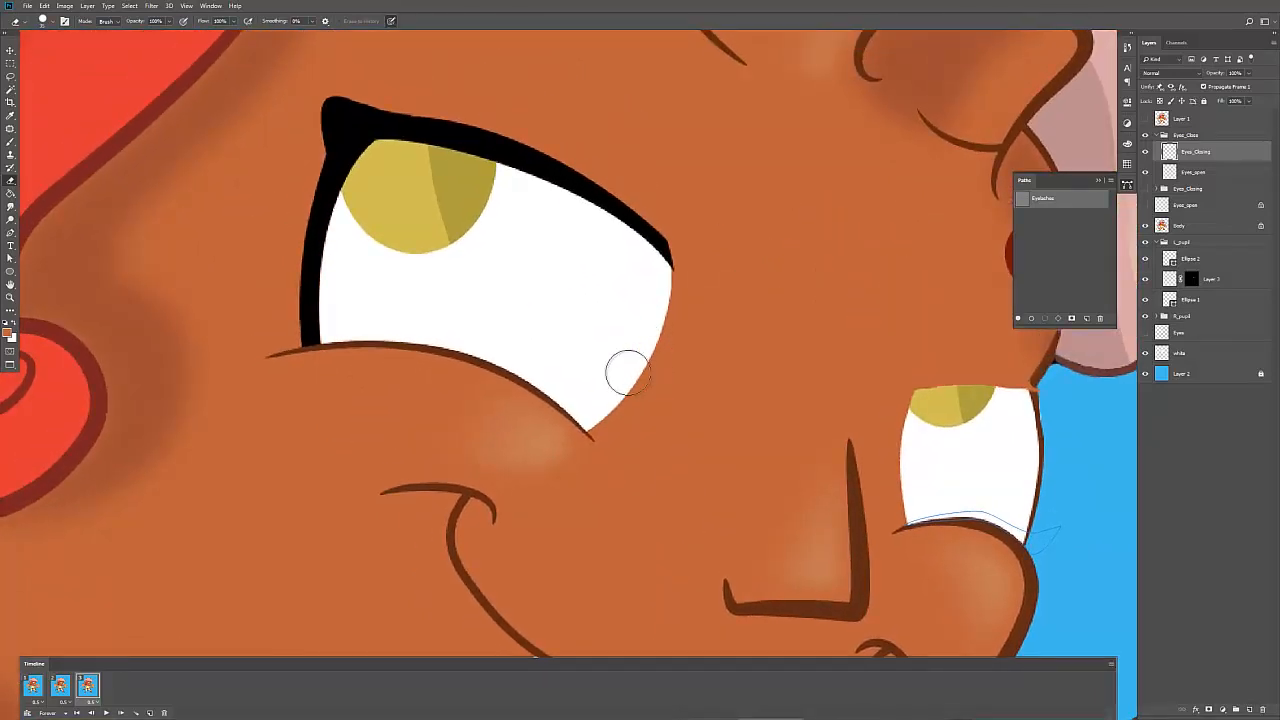
Step: Outline a closed eyelash along the larger eye's lower lid within the Eyelashes path and adjust its lower curve
key("p")
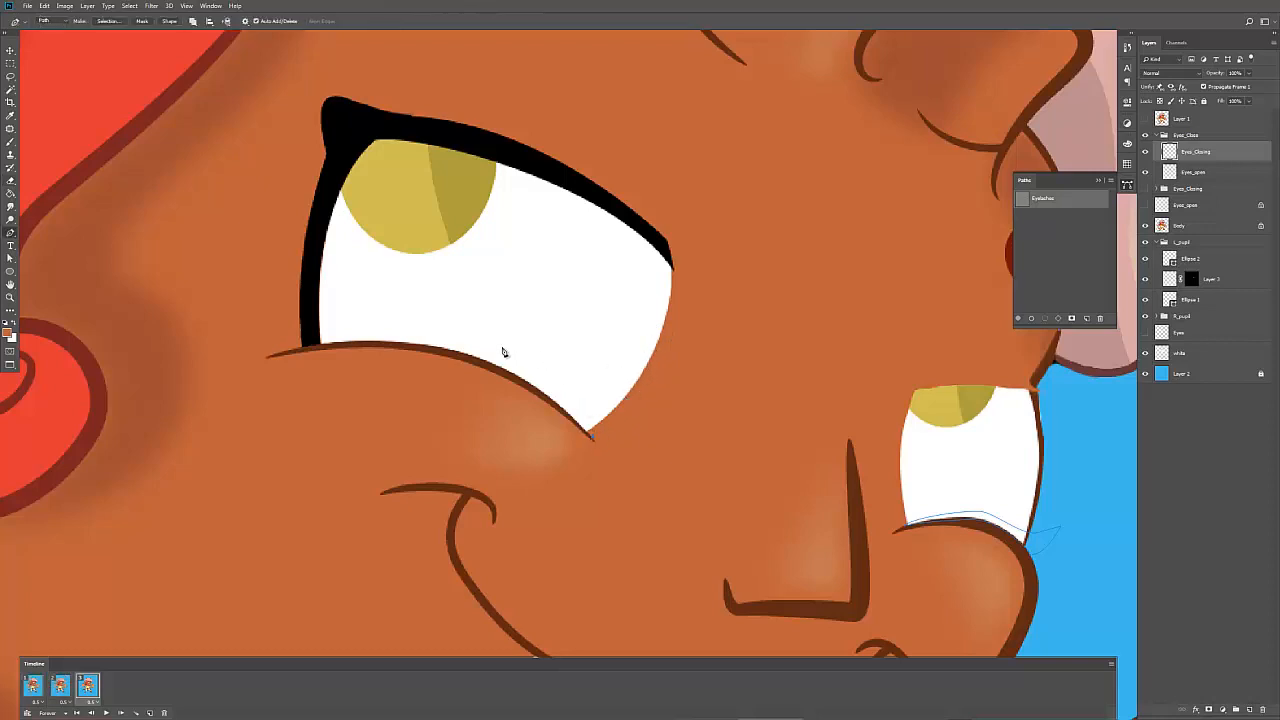
left_click_drag(501, 347, 440, 318)
left_click_drag(282, 316, 230, 323)
left_click(234, 316)
left_click_drag(467, 357, 524, 377)
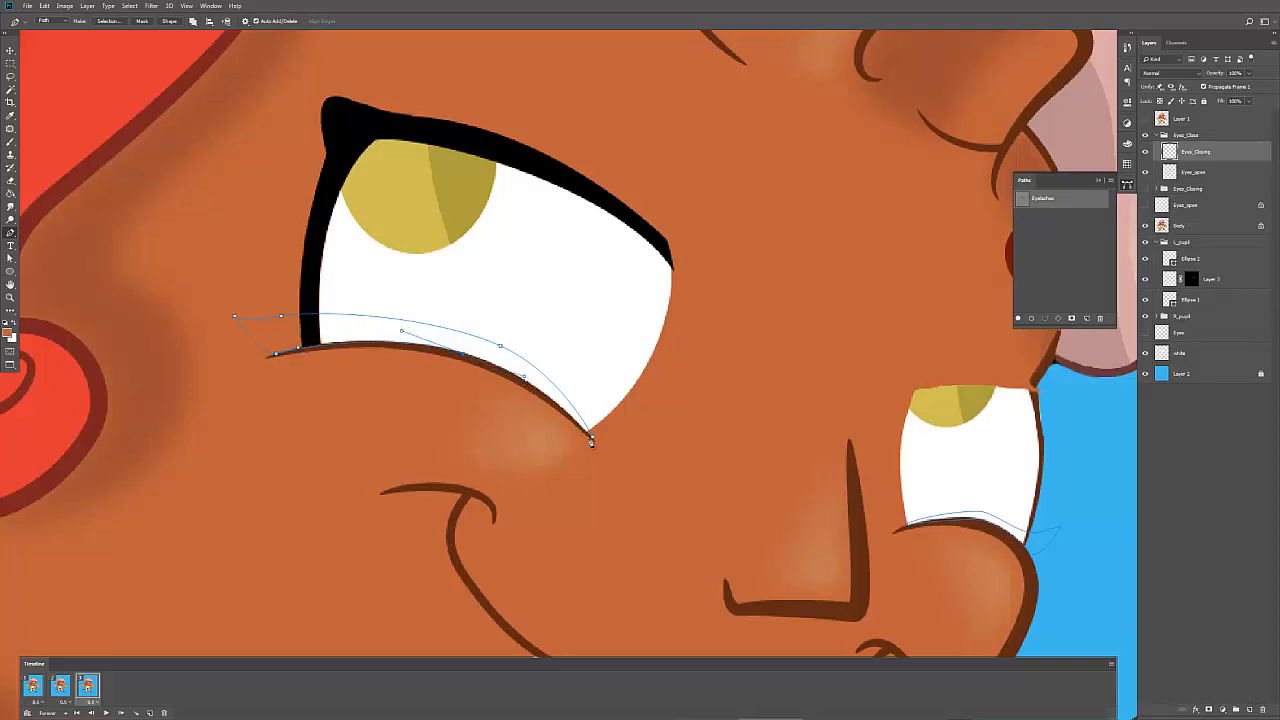
key("a")
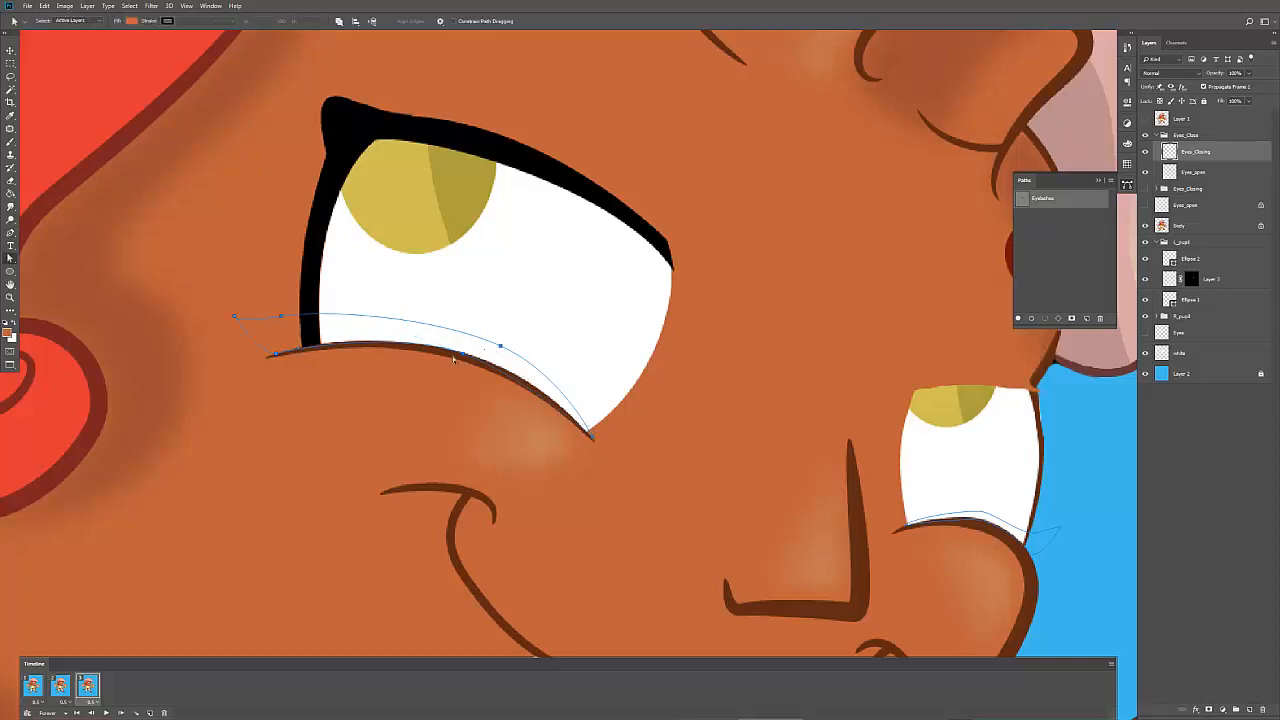
left_click_drag(533, 376, 538, 378)
Step: Refine the larger eye's eyelash path at the inner corner so it follows the lid line
key("z")
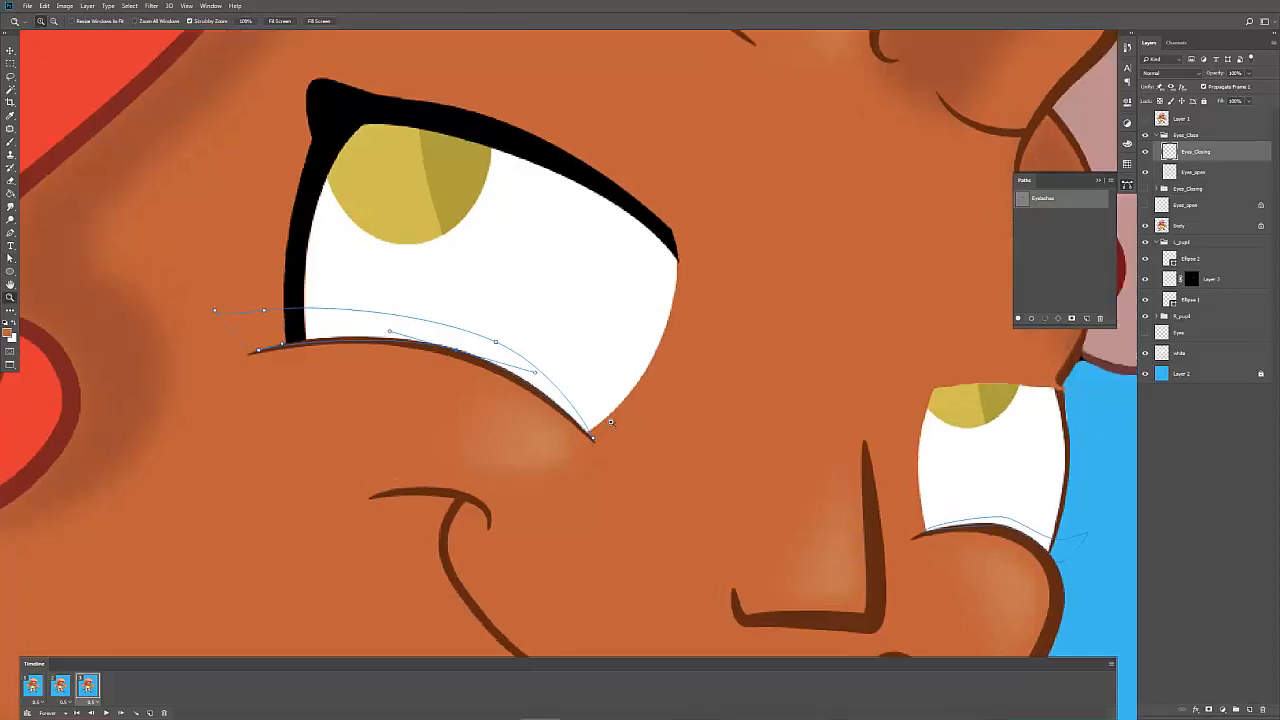
left_click_drag(594, 409, 624, 438)
key("p")
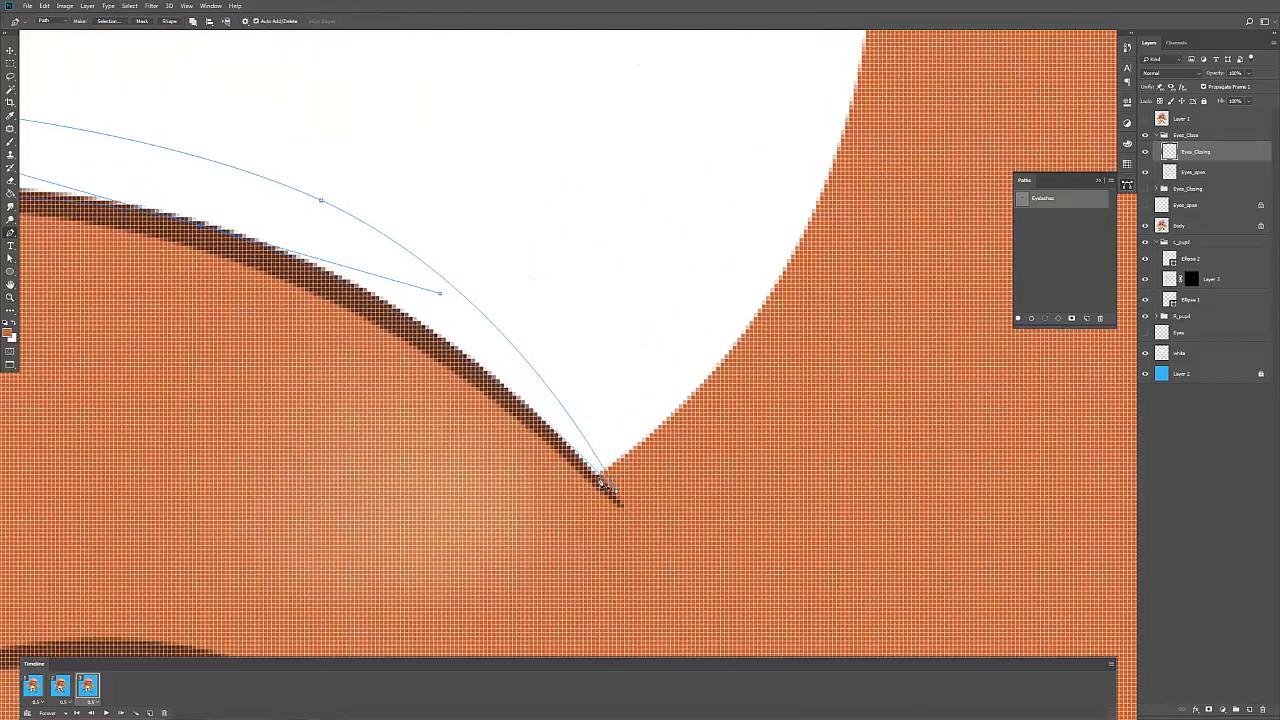
left_click(602, 479)
key("a")
left_click_drag(601, 479, 602, 484)
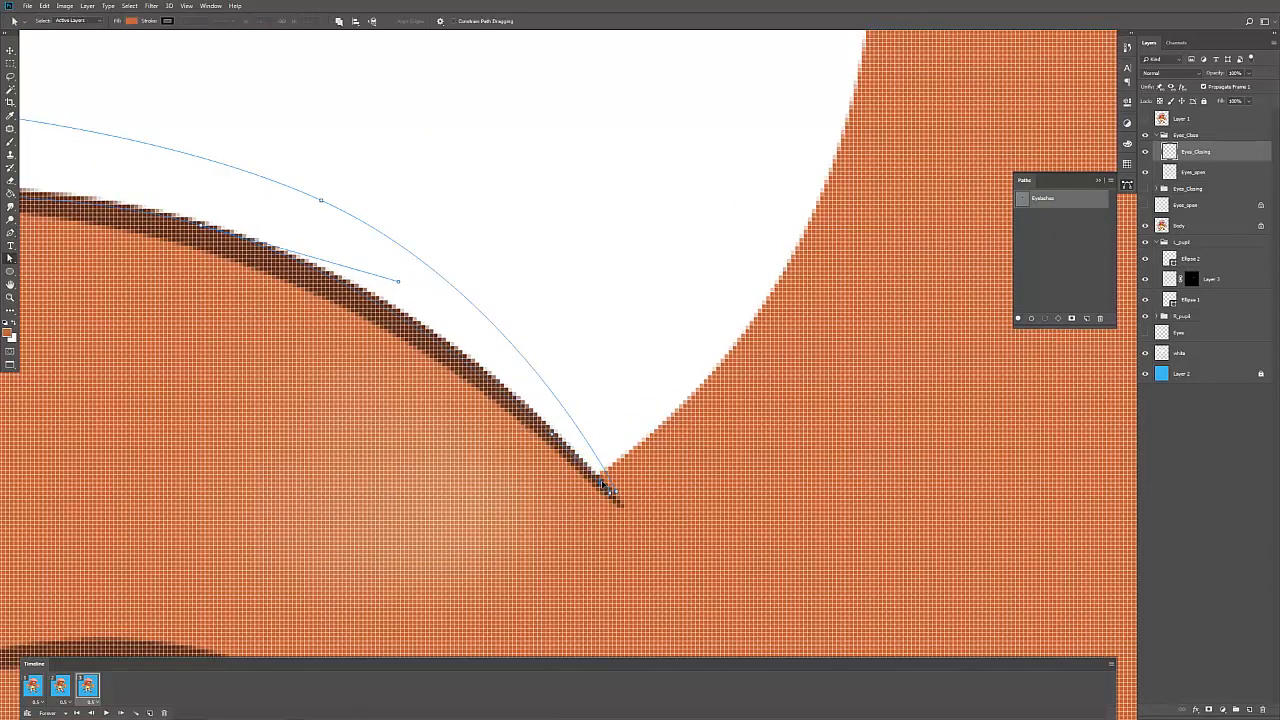
Step: Reshape the outer tip of the larger eye's eyelash path beyond the lid line
key("z")
left_click_drag(614, 434, 345, 323)
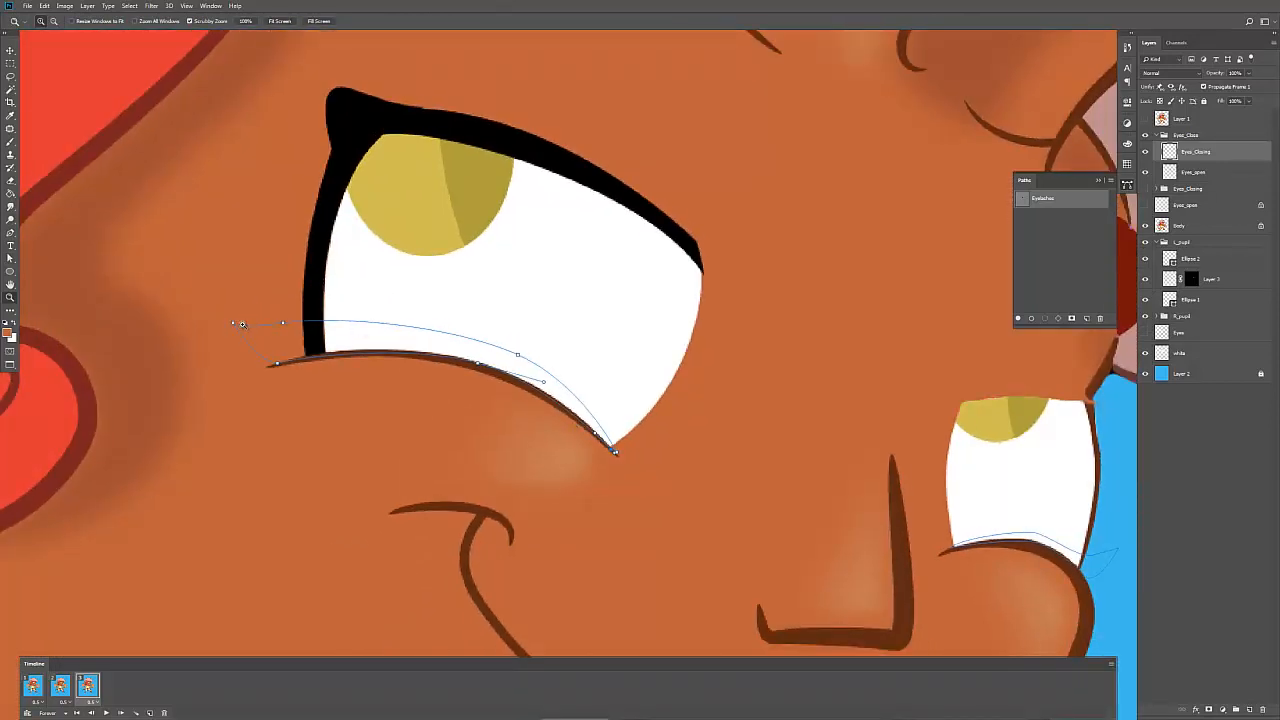
key("p")
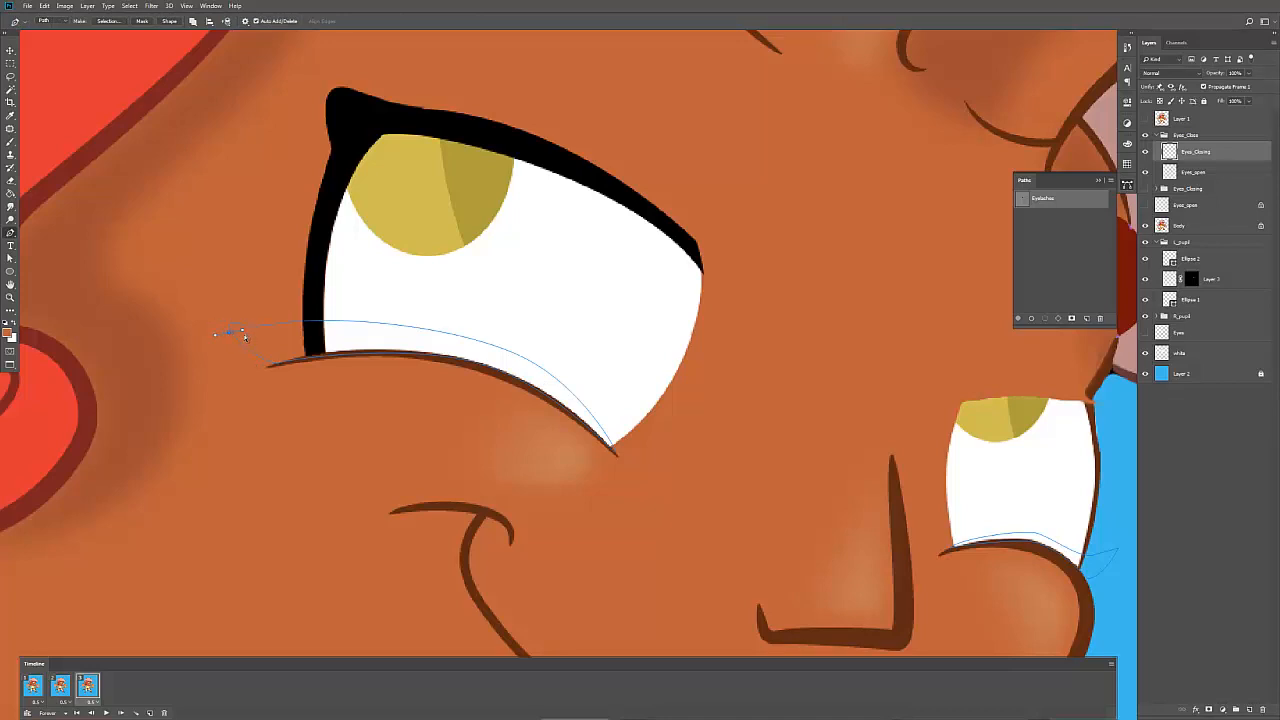
left_click_drag(229, 331, 268, 326, "ctrl")
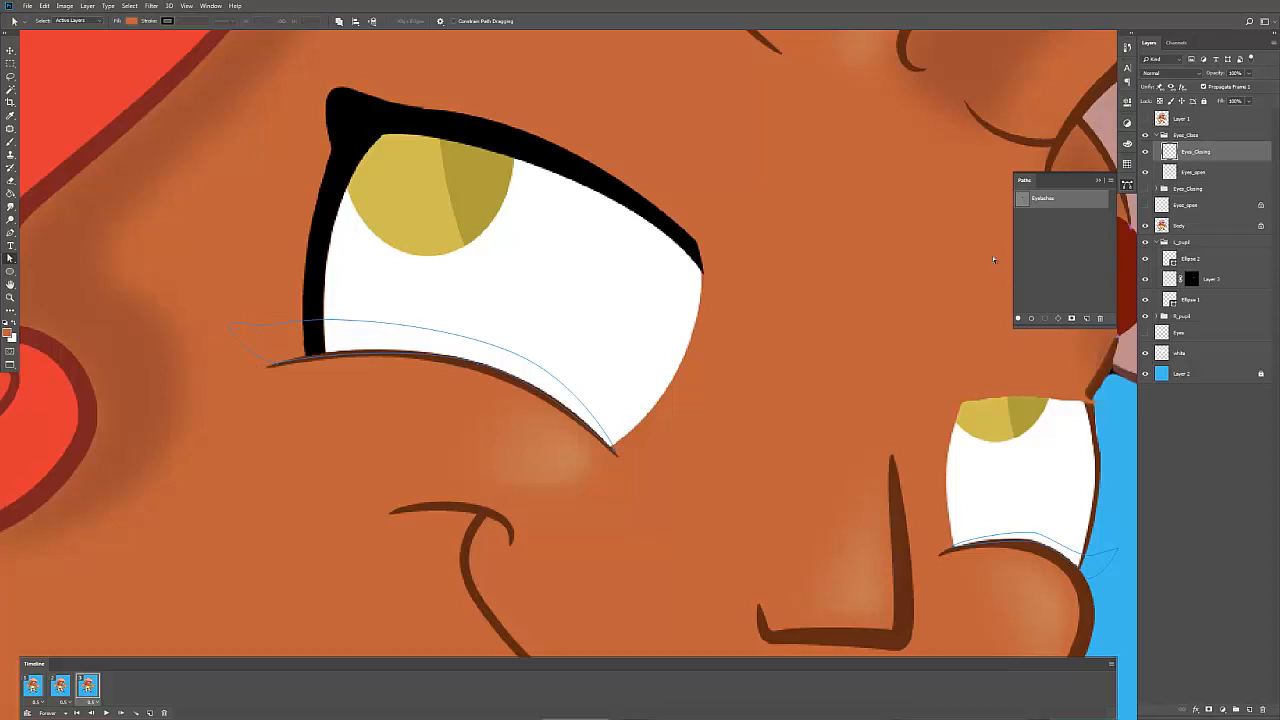
Step: Erase the larger eye's old black upper lash and outer rim on the Eyes_Closing layer
key("z")
left_click_drag(783, 372, 714, 369)
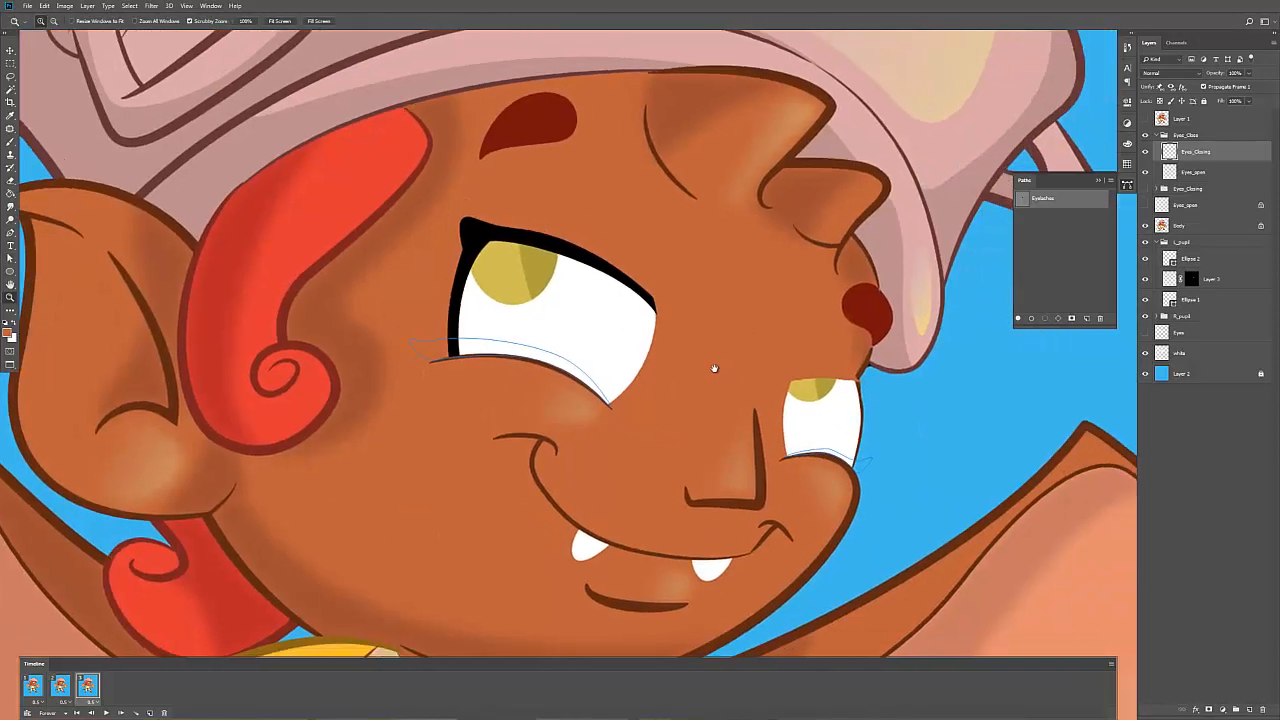
key("e")
mouse_move(655, 303)
left_mouse_down()
mouse_move(554, 255)
mouse_move(615, 268)
mouse_move(552, 238)
mouse_move(473, 247)
mouse_move(467, 230)
mouse_move(535, 240)
mouse_move(501, 253)
mouse_move(455, 347)
left_mouse_up()
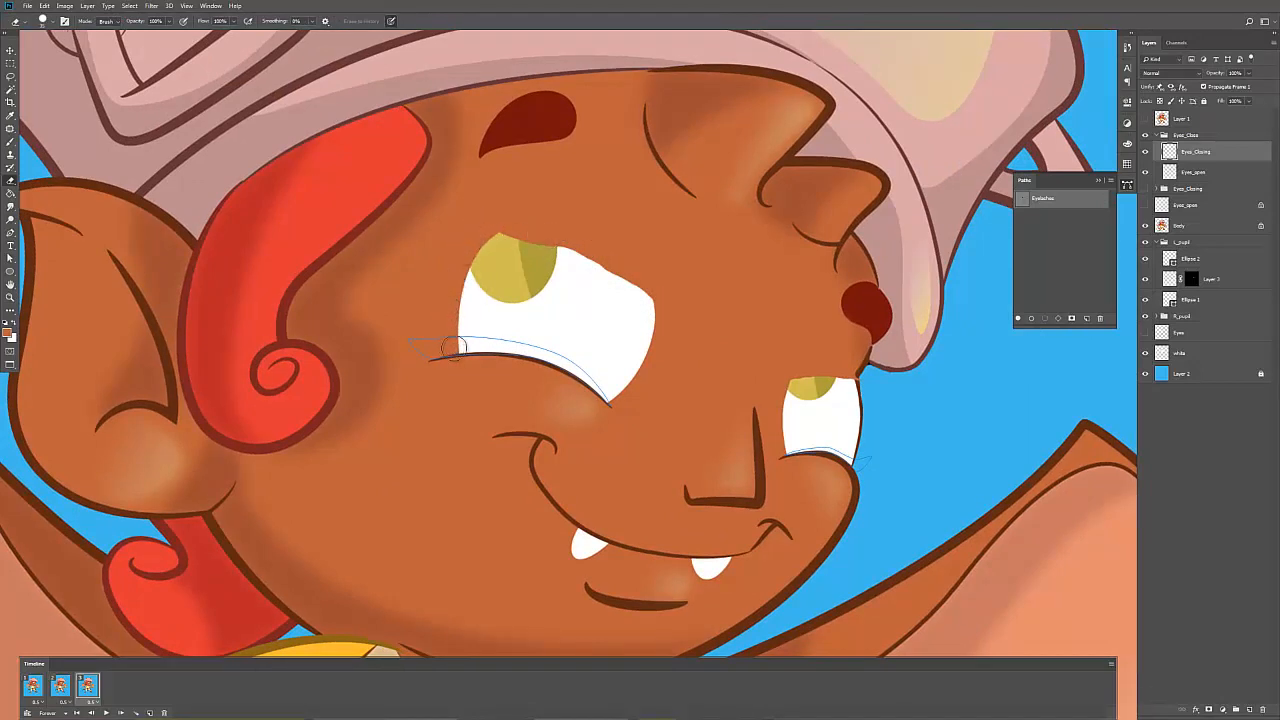
Step: Try to fill the Eyelashes path with the orange skin colour, then undo the fill
key("p")
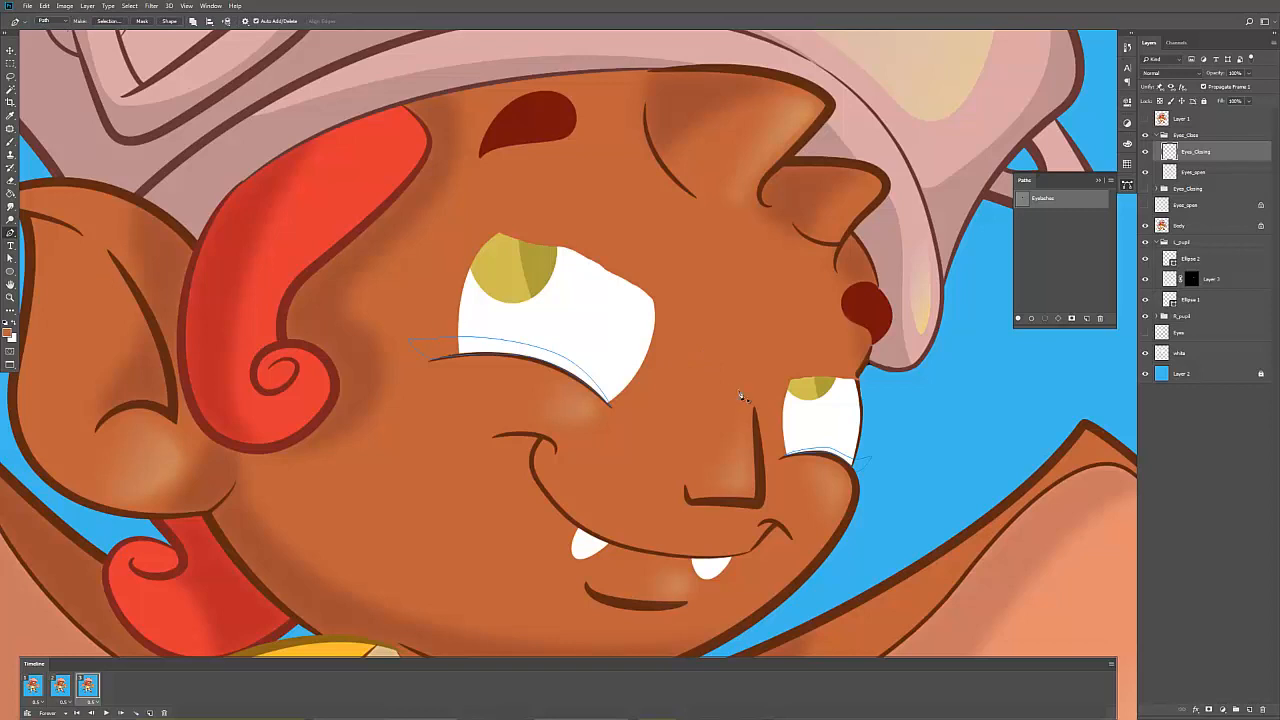
right_click(731, 389)
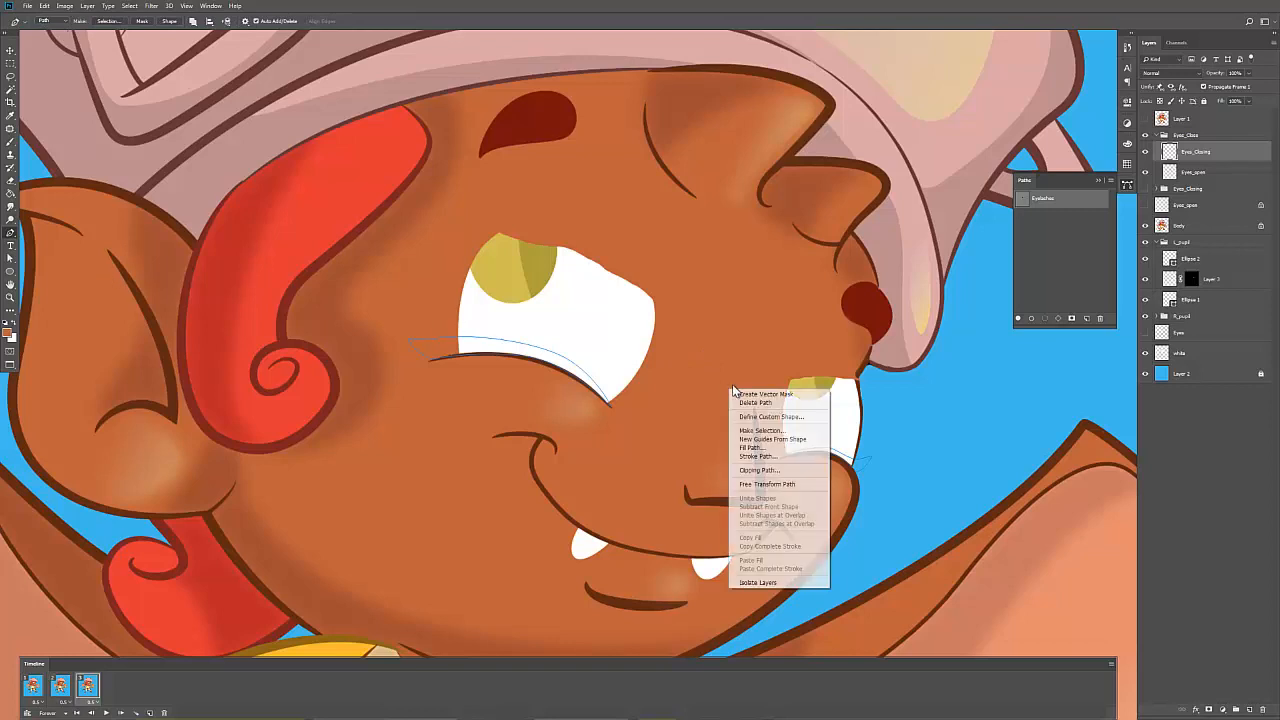
left_click(748, 448)
key("Return")
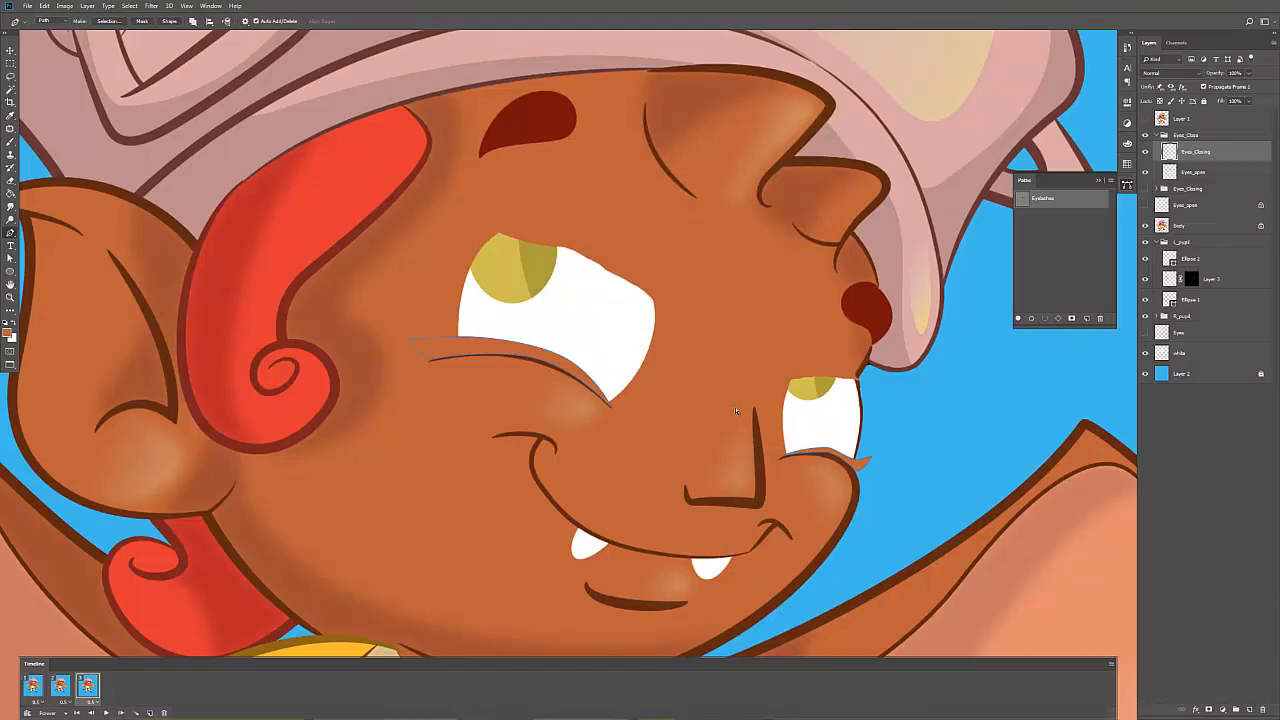
key("ctrl+z")
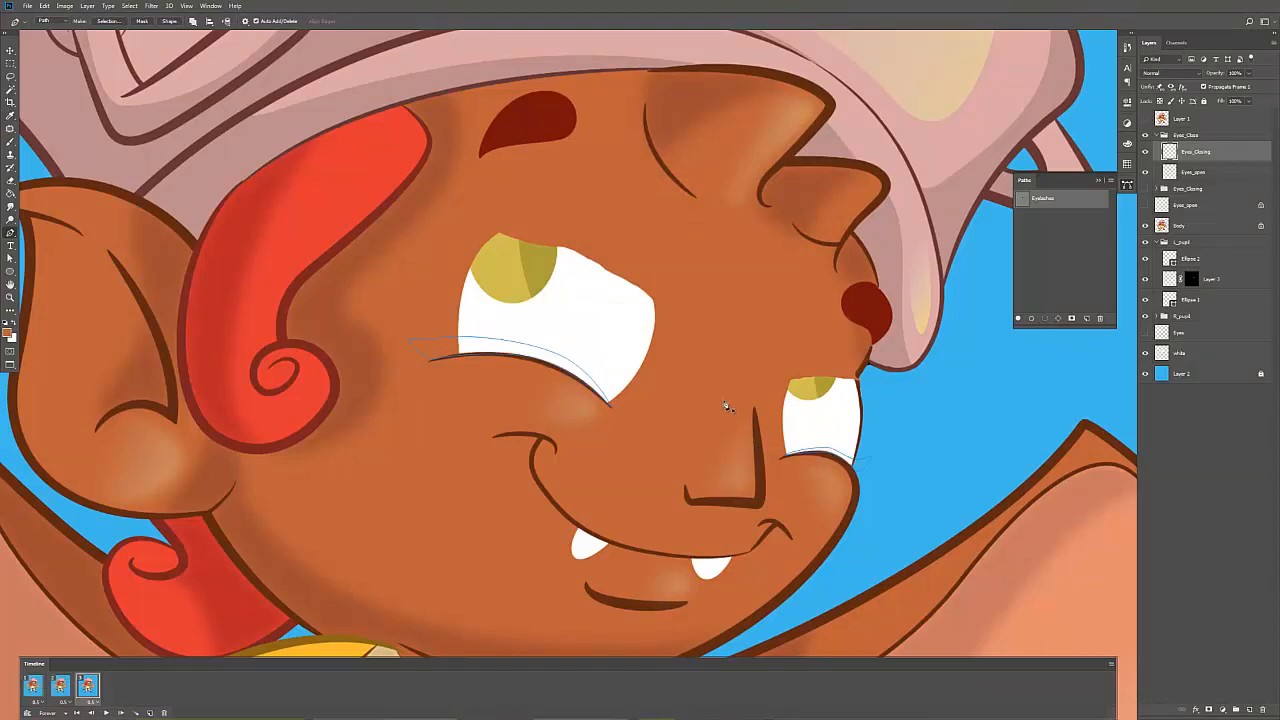
Step: Set the foreground colour to black (000000) and fill the Eyelashes path with it at 100% opacity
left_click(11, 330)
left_click_drag(985, 485, 973, 501)
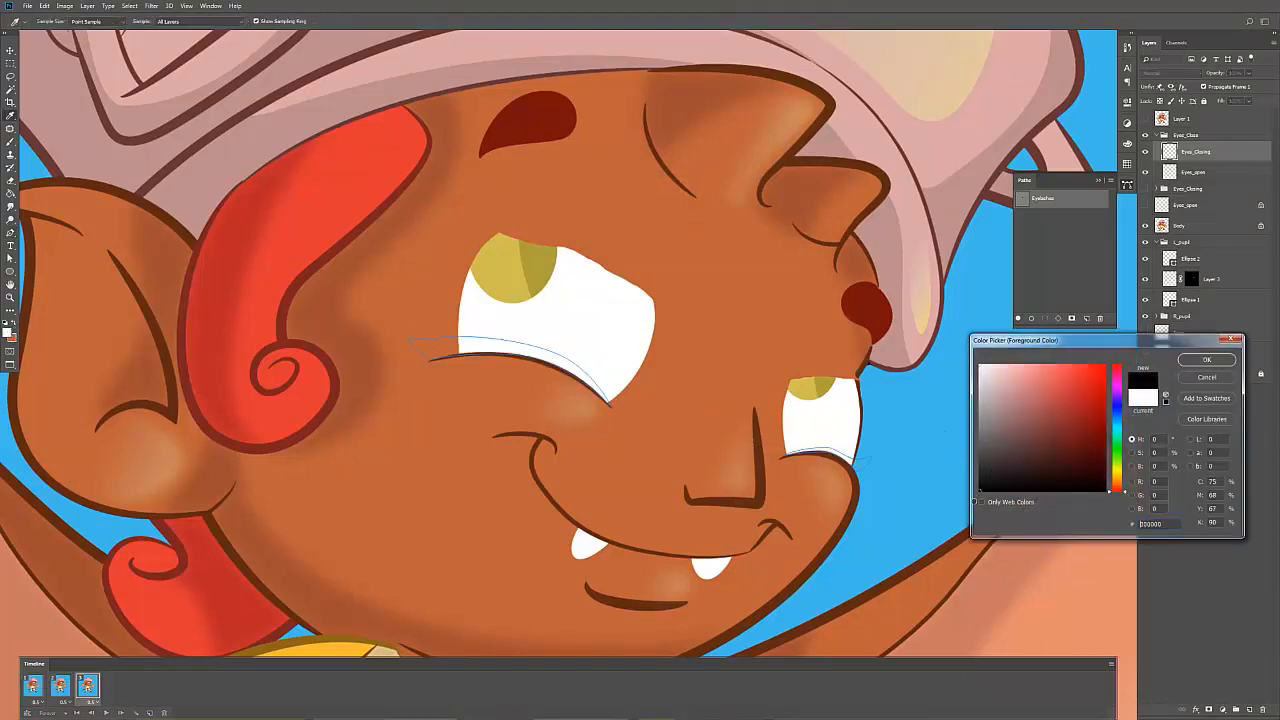
left_click(1206, 359)
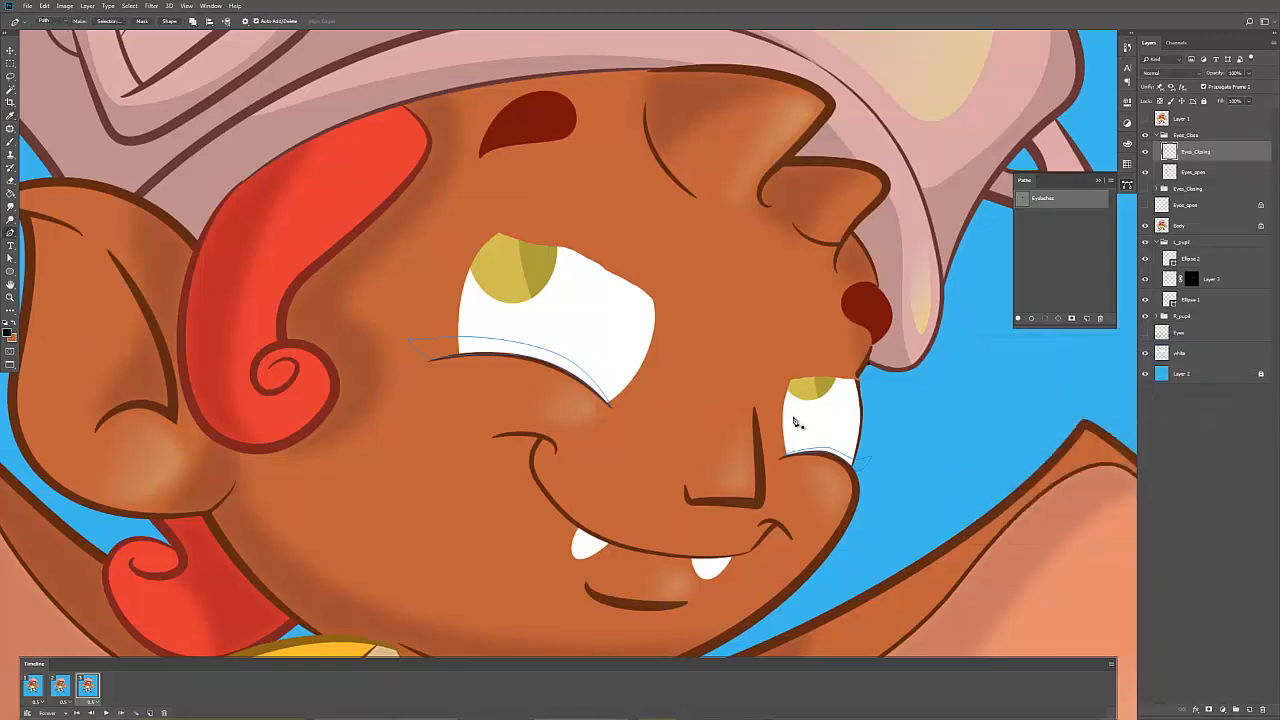
right_click(815, 418)
left_click(826, 477)
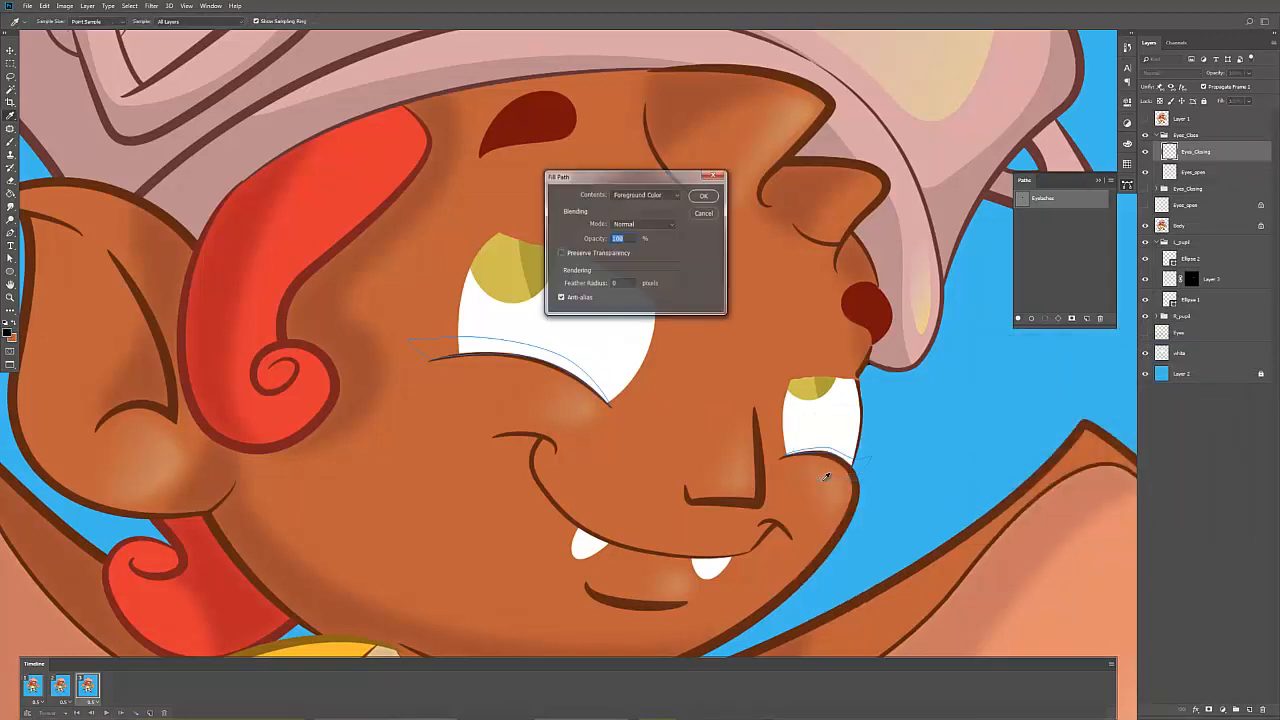
key("Return")
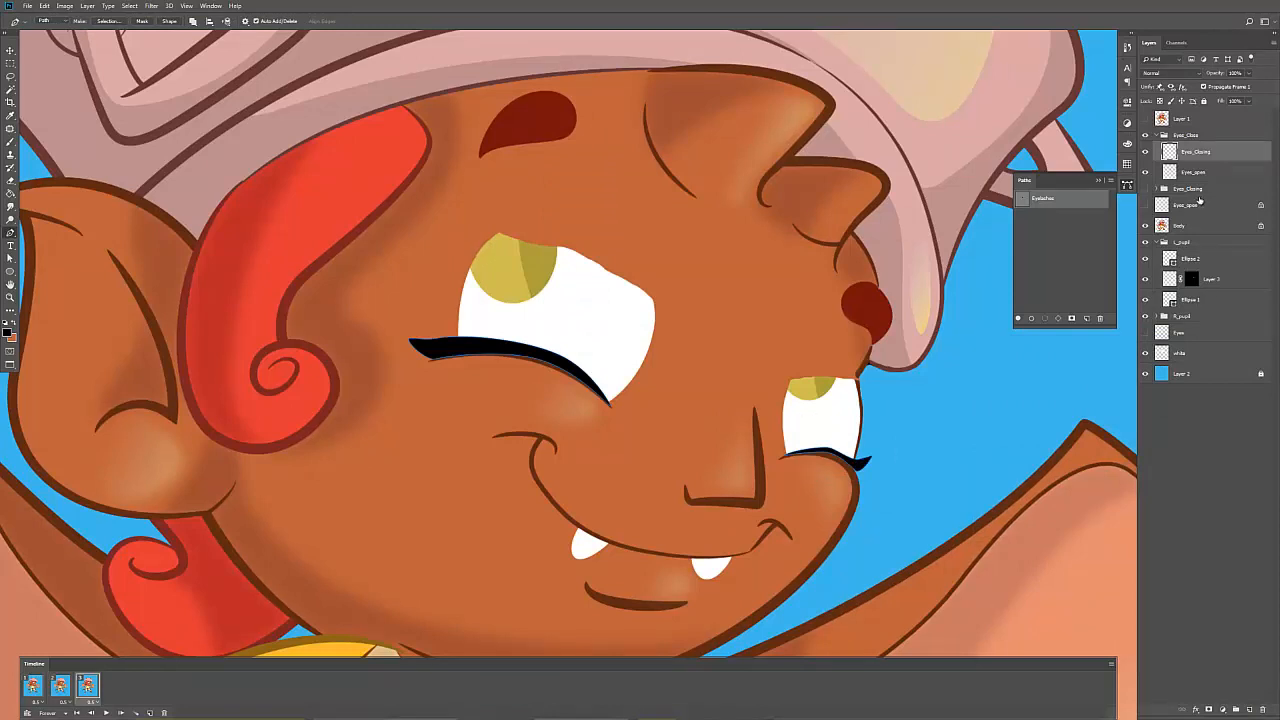
Step: Rename the Eyes_open layer inside the Eyes_Close group to Eyelid, keeping it visible
left_click(1205, 176)
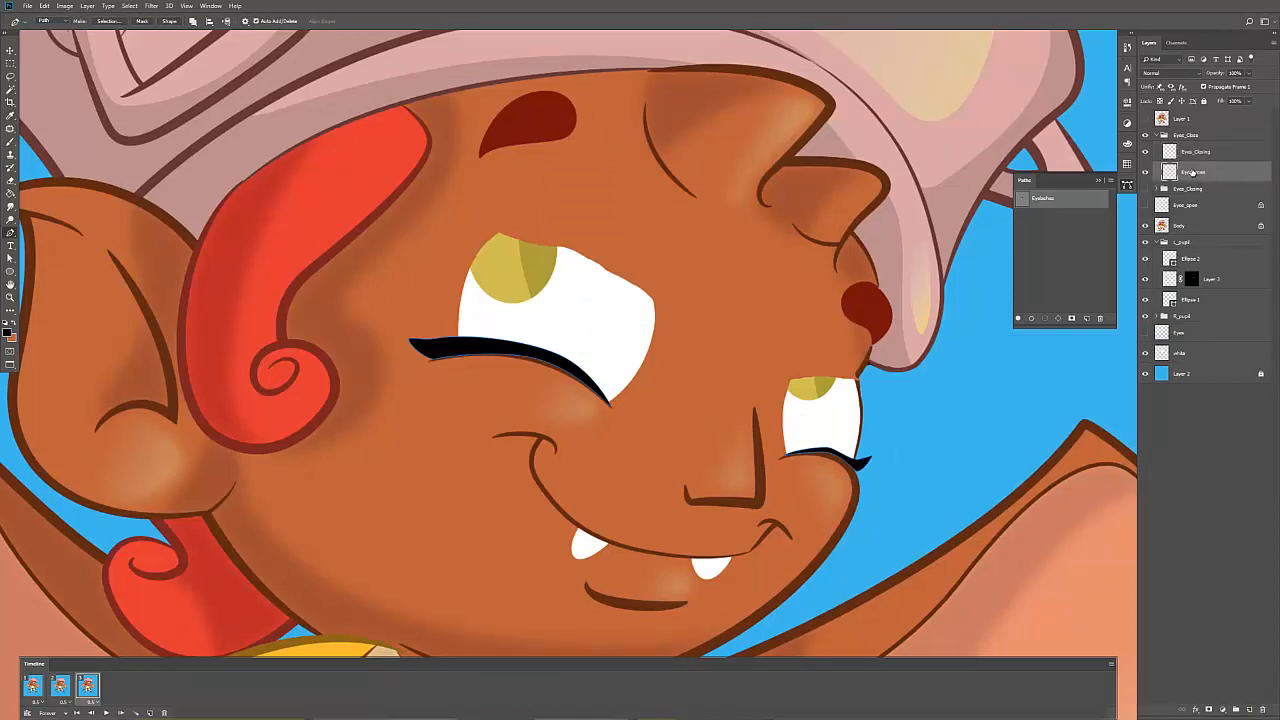
double_click(1192, 173)
key("Return")
left_click(1146, 174)
left_click(1147, 174)
double_click(1196, 173)
key("Return")
Step: Sample the orange skin colour and paint over the larger eye's white and pupil above the closed lash on the Eyelid layer
key("i")
left_click(620, 271)
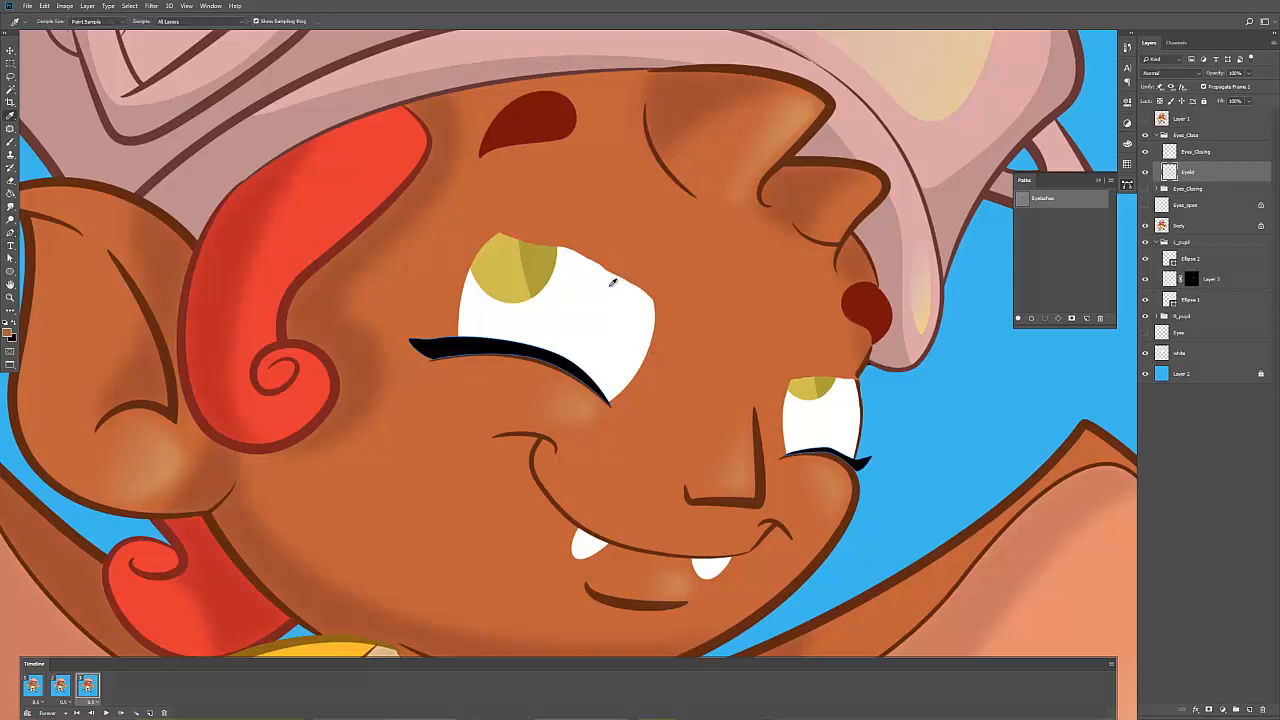
key("b")
mouse_move(598, 258)
left_mouse_down()
mouse_move(644, 327)
mouse_move(605, 285)
mouse_move(530, 258)
mouse_move(553, 290)
mouse_move(568, 270)
mouse_move(496, 248)
mouse_move(450, 316)
mouse_move(560, 325)
mouse_move(497, 291)
mouse_move(598, 306)
left_mouse_up()
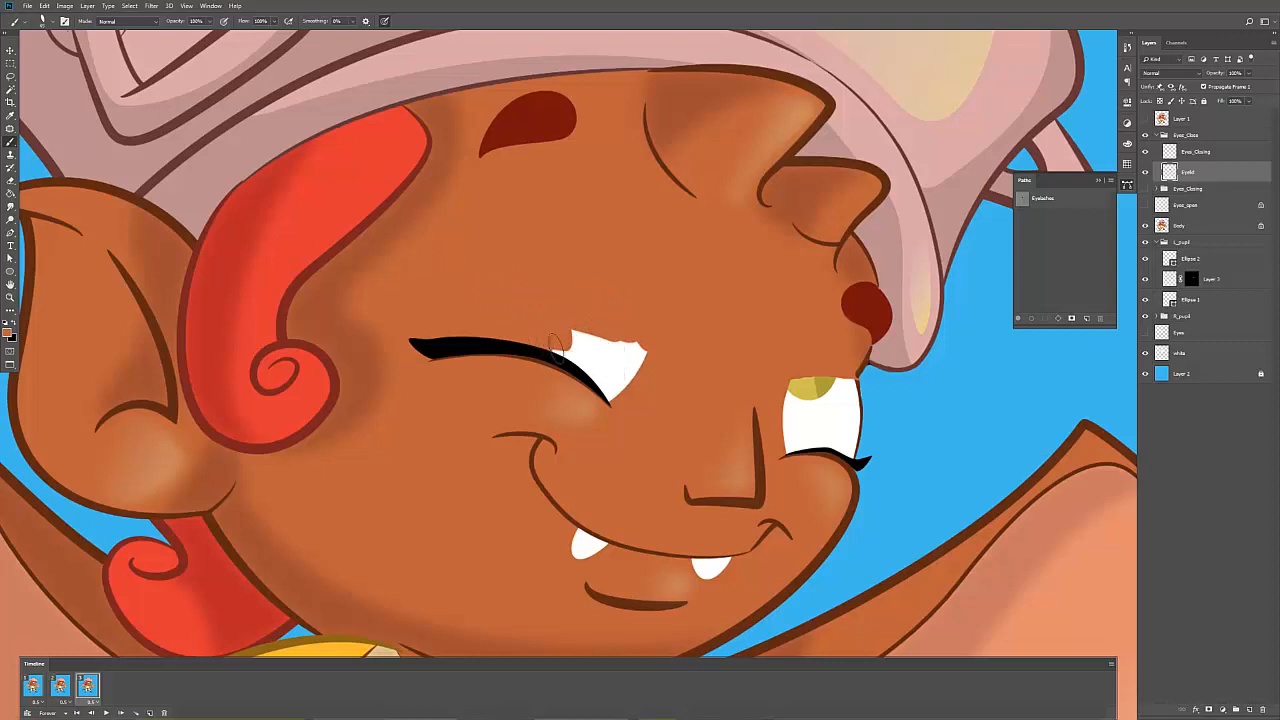
mouse_move(556, 344)
left_mouse_down()
mouse_move(611, 394)
mouse_move(651, 360)
mouse_move(603, 362)
mouse_move(572, 330)
left_mouse_up()
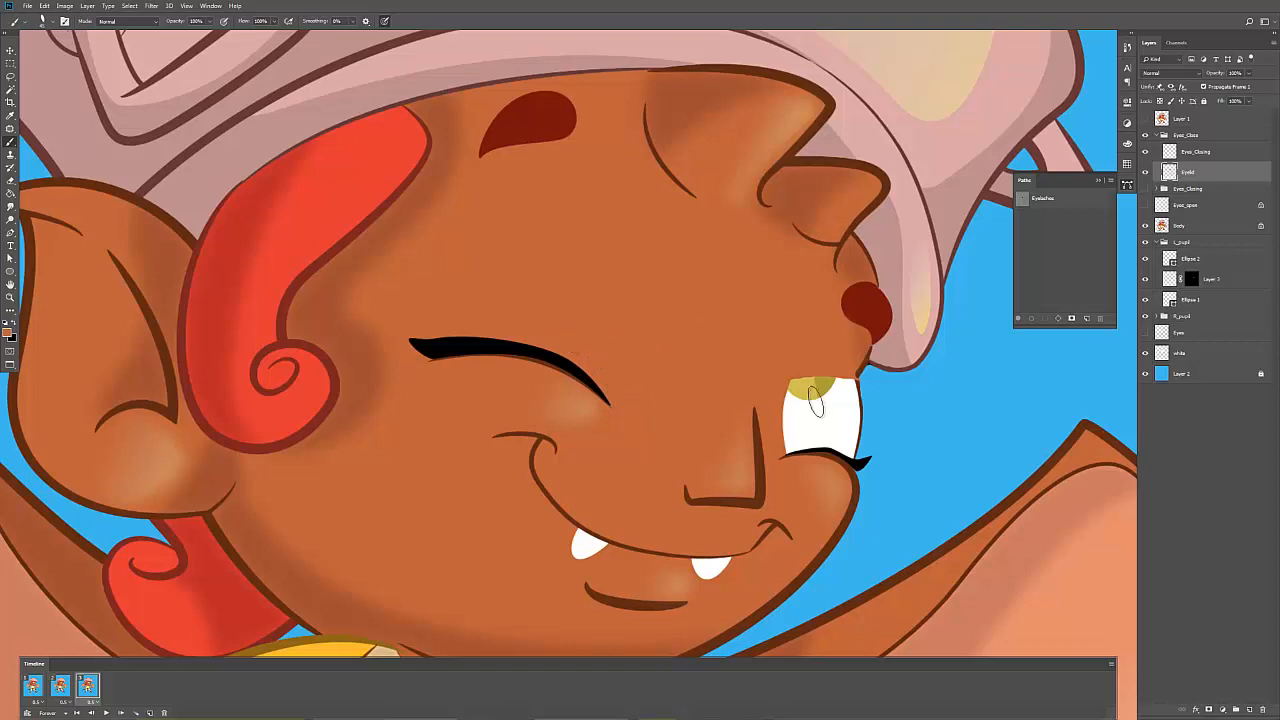
Step: Select the smaller eye's area above its closed lash and fill it with the orange skin colour, including the leftover white corner
key("z")
left_click_drag(839, 411, 806, 409)
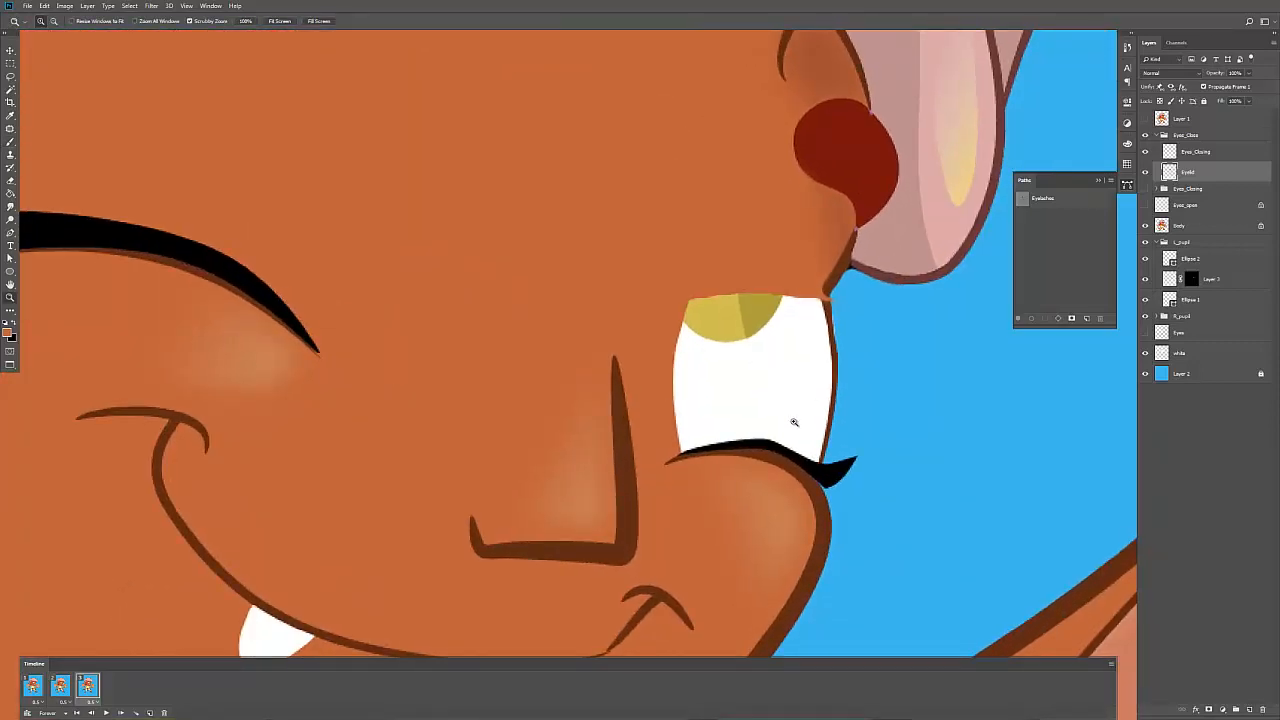
key("l")
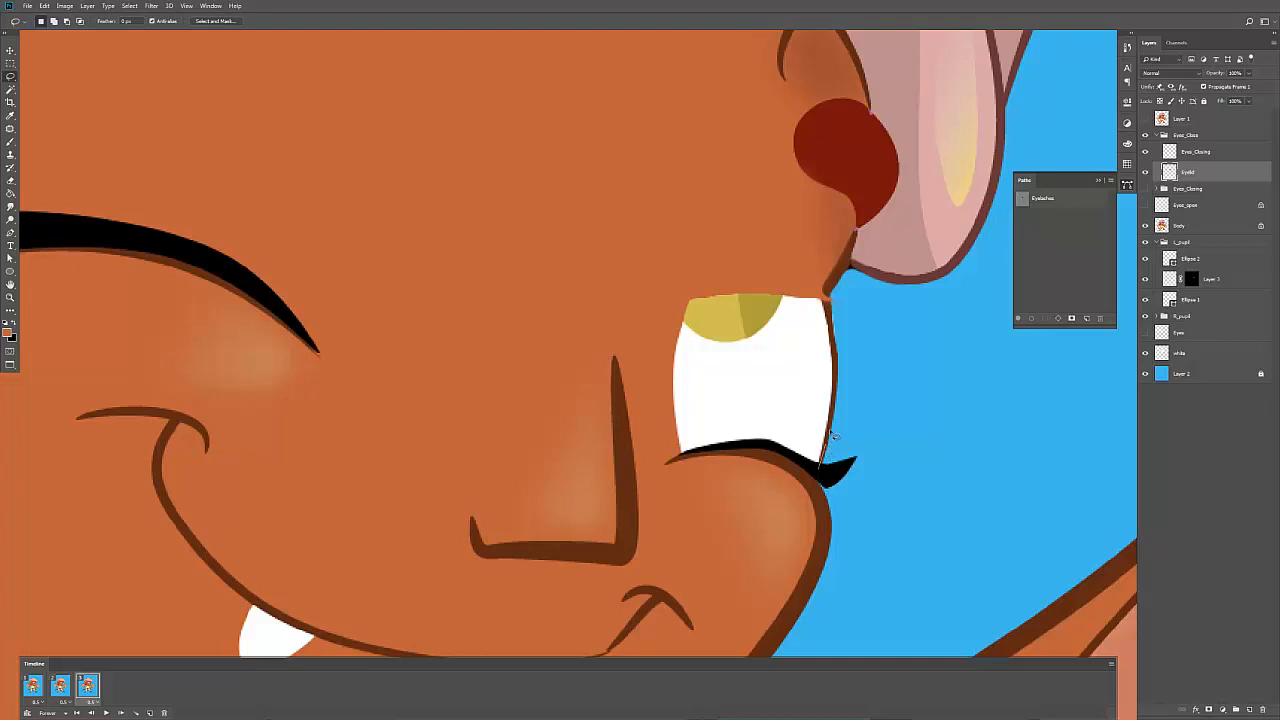
left_click_drag(838, 352, 815, 288)
mouse_move(665, 293)
left_mouse_down()
mouse_move(645, 366)
mouse_move(650, 427)
mouse_move(688, 458)
mouse_move(822, 472)
left_mouse_up()
key("g")
left_click(786, 387)
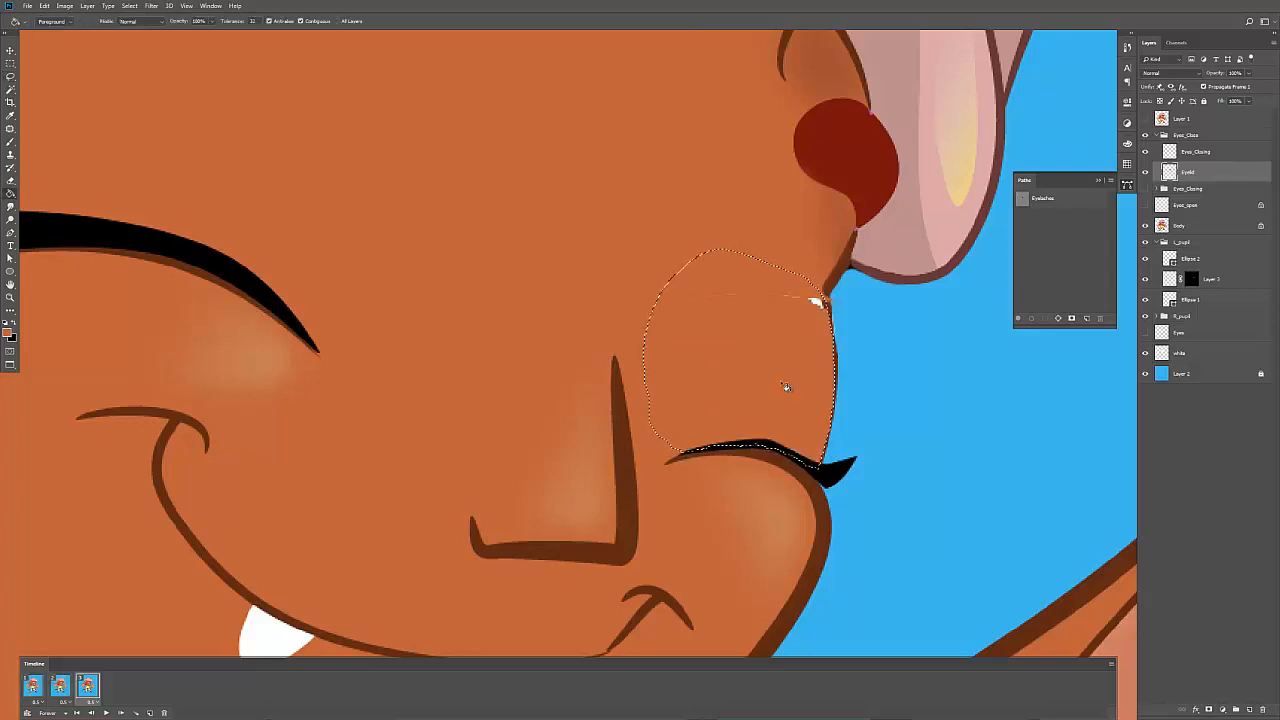
left_click(815, 300)
left_click(818, 304)
key("m")
key("ctrl+d")
Step: Erase eyelid fill overlapping the face outline beside the smaller eye and paint the white gap near its lash with skin colour
key("e")
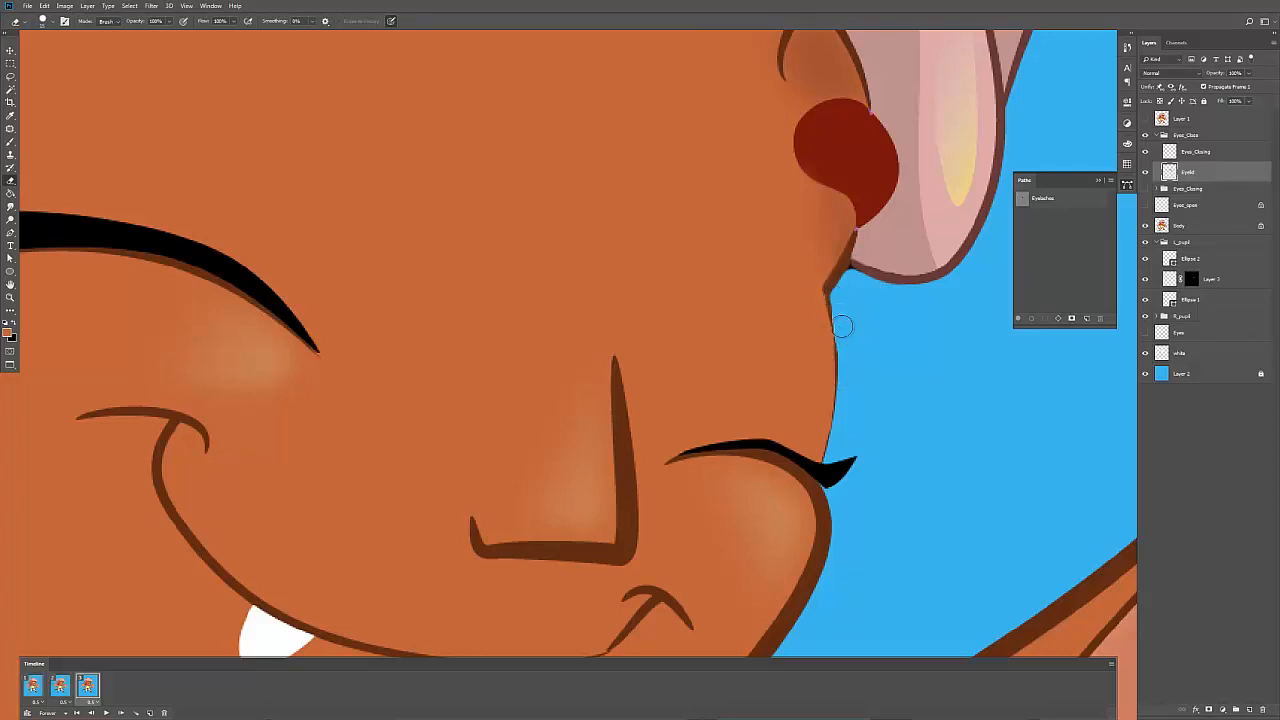
left_click_drag(842, 326, 830, 456)
key("z")
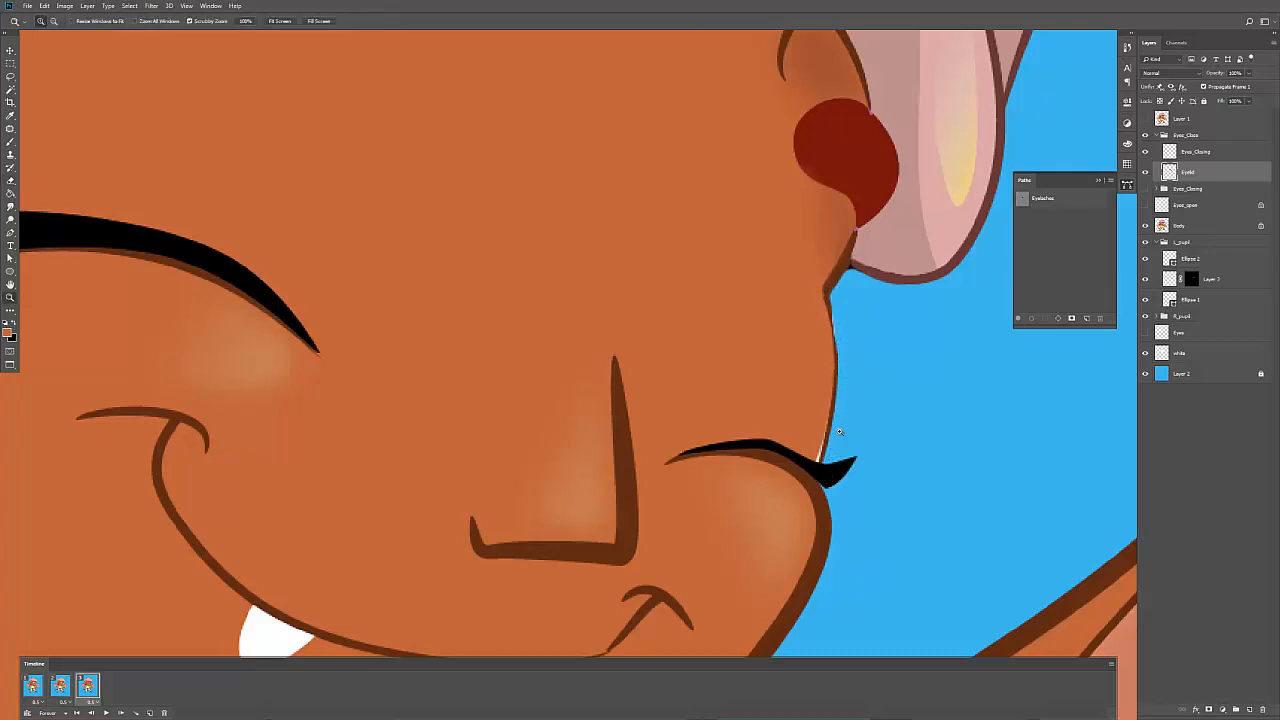
left_click_drag(836, 440, 838, 425)
key("c")
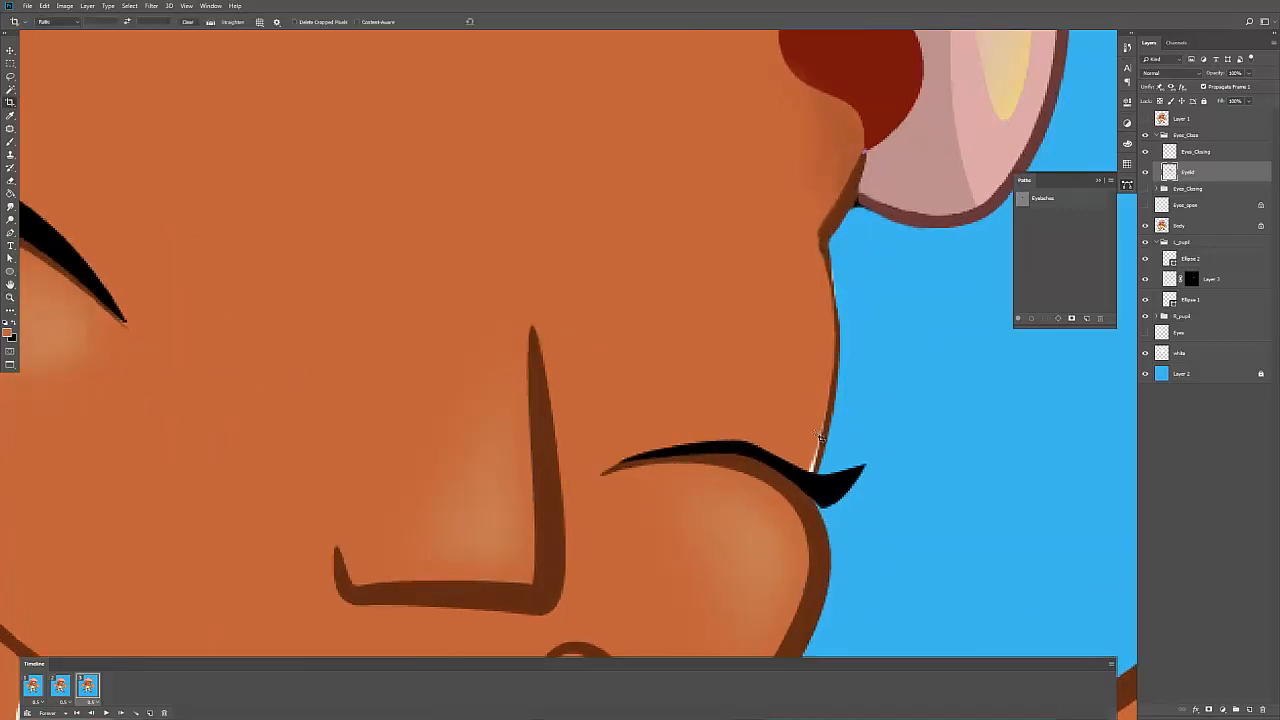
key("b")
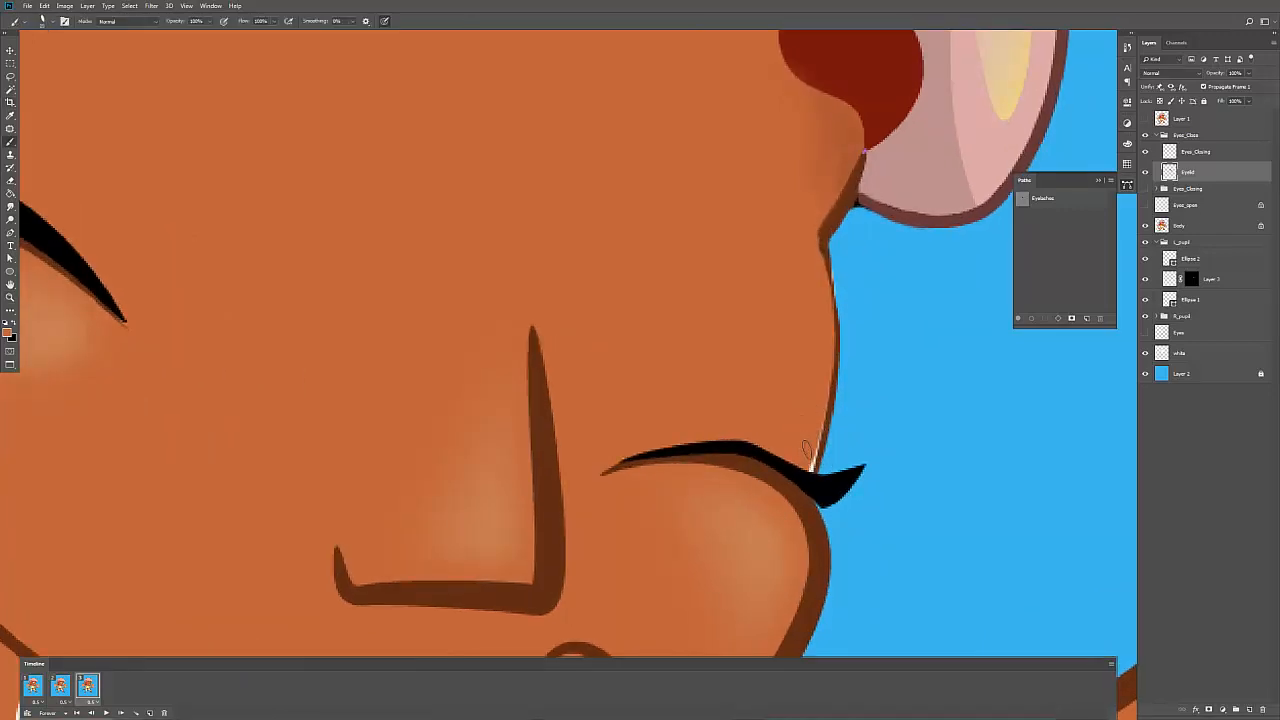
left_click_drag(808, 462, 816, 410)
Step: Sample the darker skin shade and paint a soft shadow above the larger closed eye using the Soft Round Pressure Opacity brush
key("z")
mouse_move(876, 366)
left_mouse_down()
mouse_move(834, 360)
mouse_move(858, 355)
mouse_move(817, 341)
left_mouse_up()
left_click_drag(729, 325, 729, 325)
key("i")
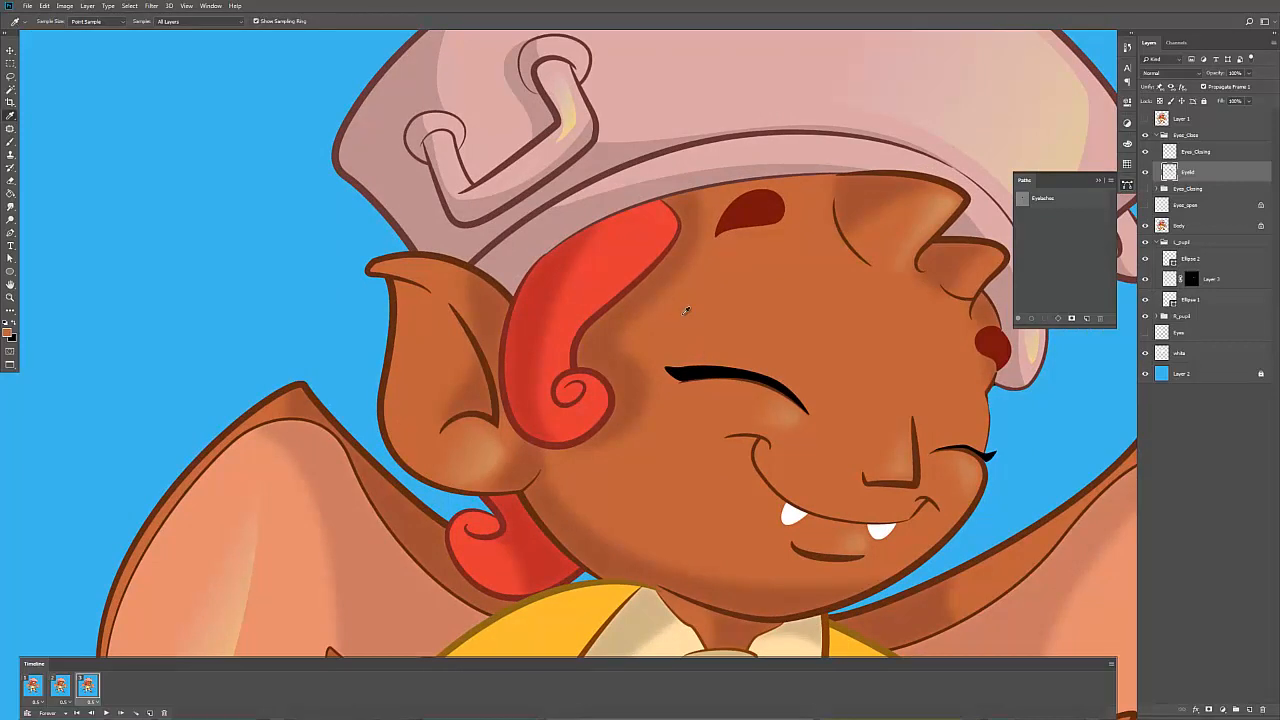
left_click(622, 316)
key("b")
right_click(622, 316)
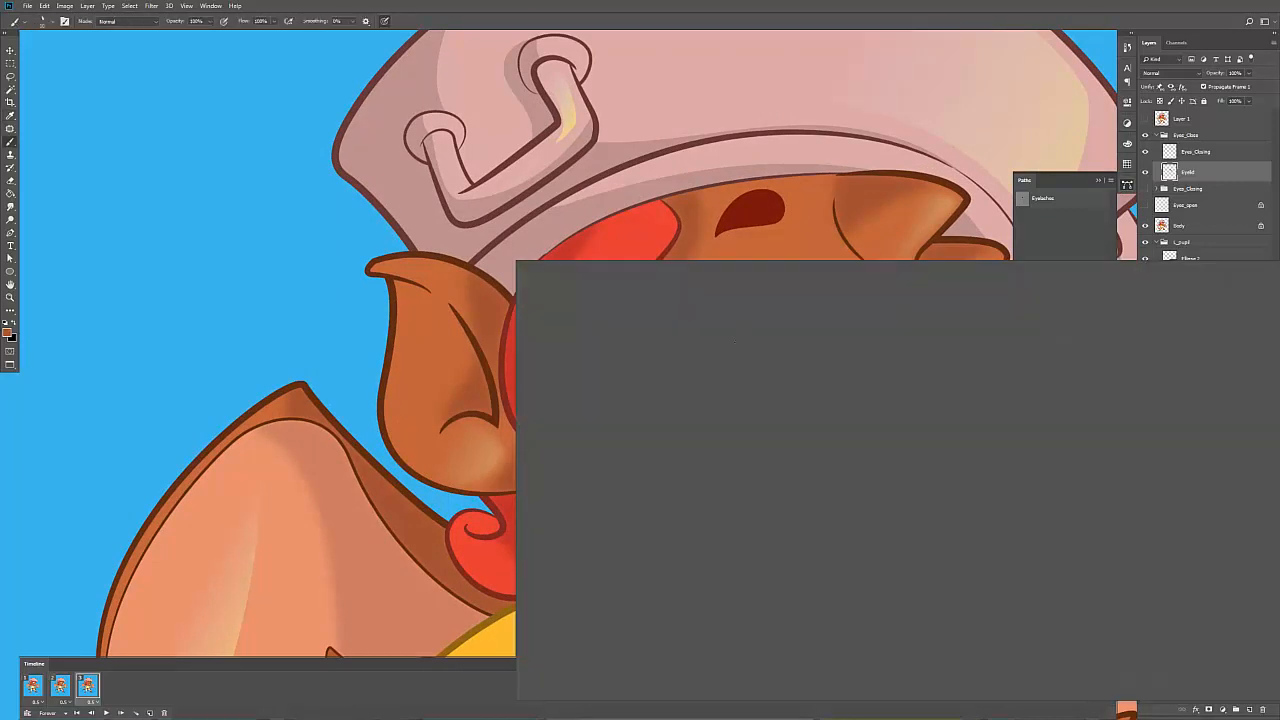
left_click(1094, 374)
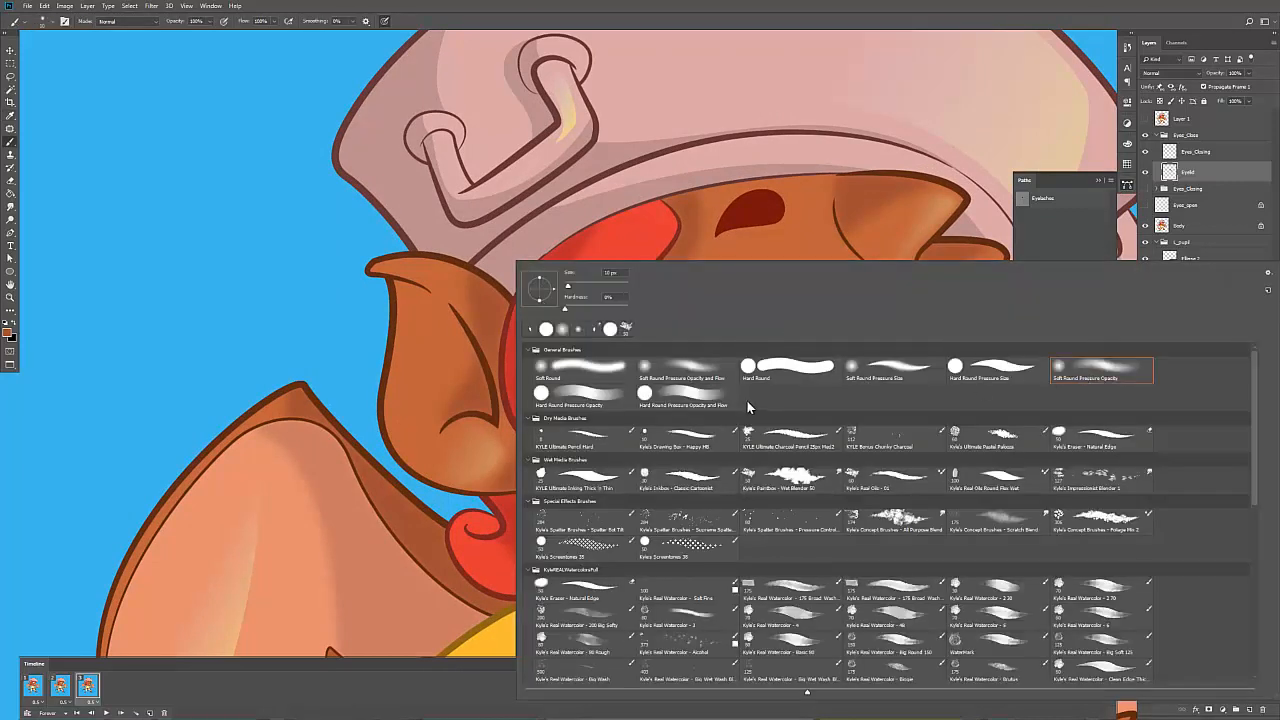
key("Return")
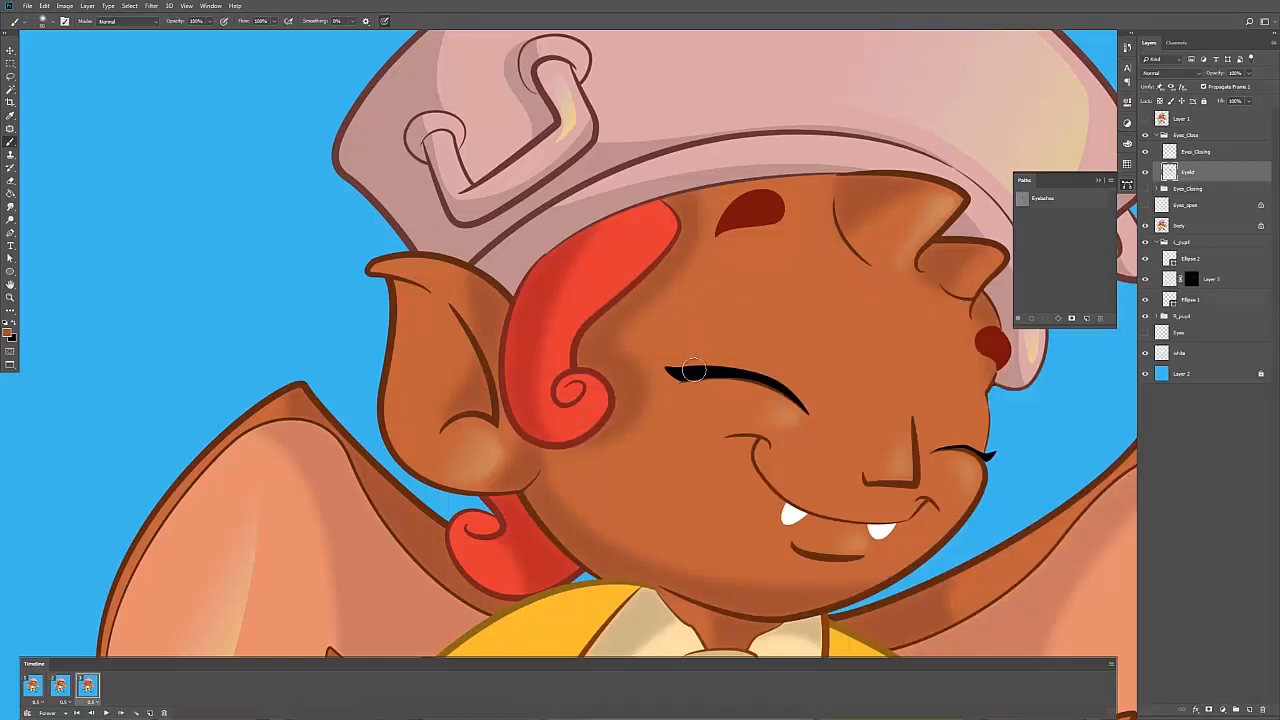
left_click_drag(697, 366, 742, 298)
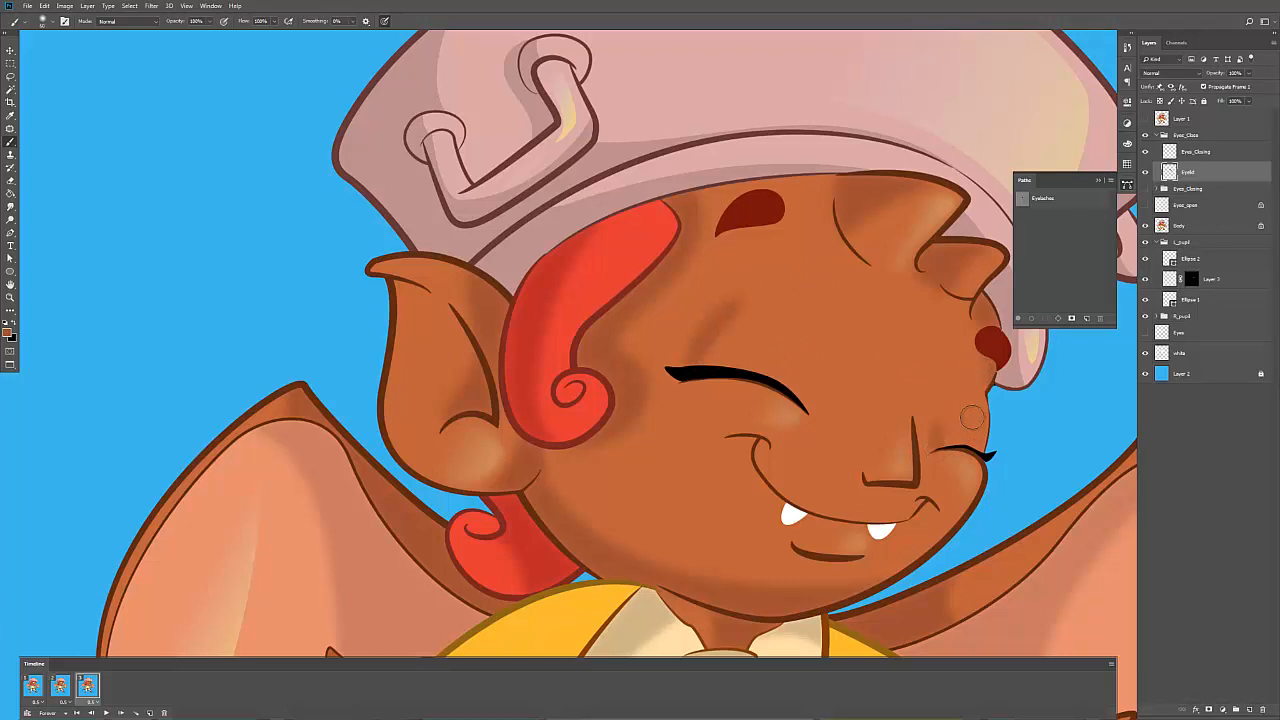
Step: Duplicate the third timeline frame as a fourth frame and step through the frames to compare the eye poses
key("z")
left_click_drag(962, 405, 815, 346)
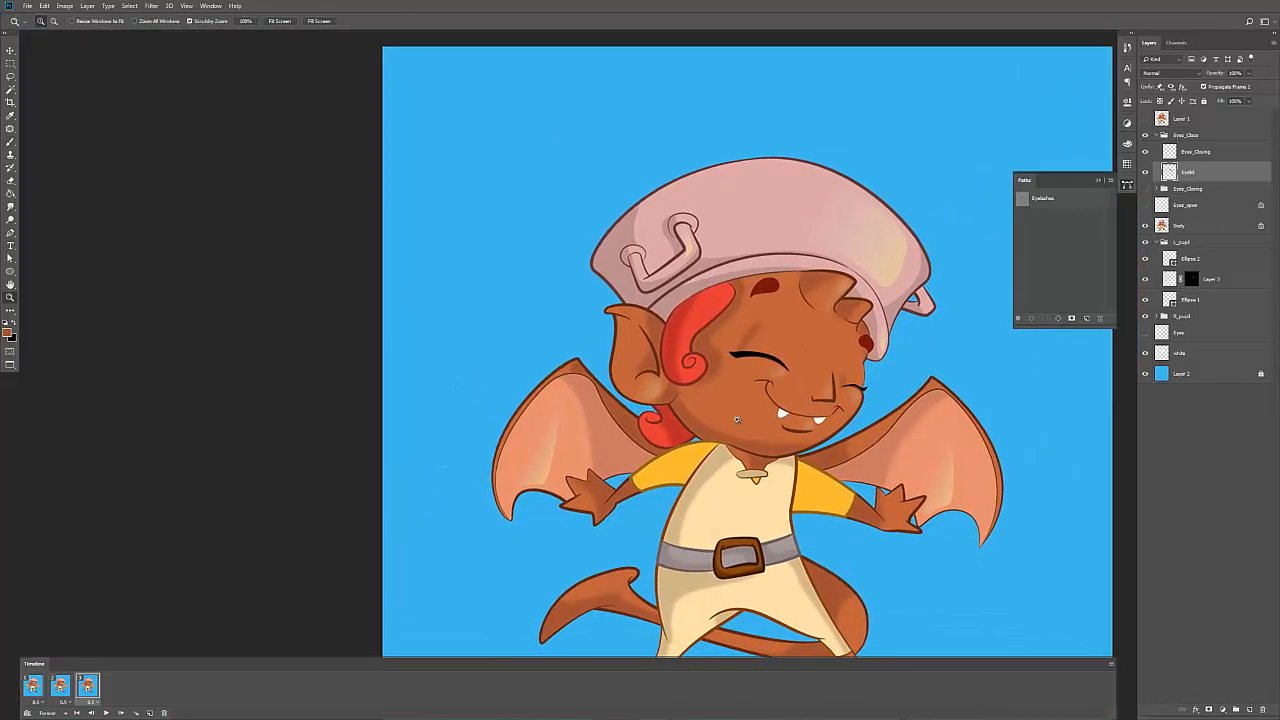
key("space")
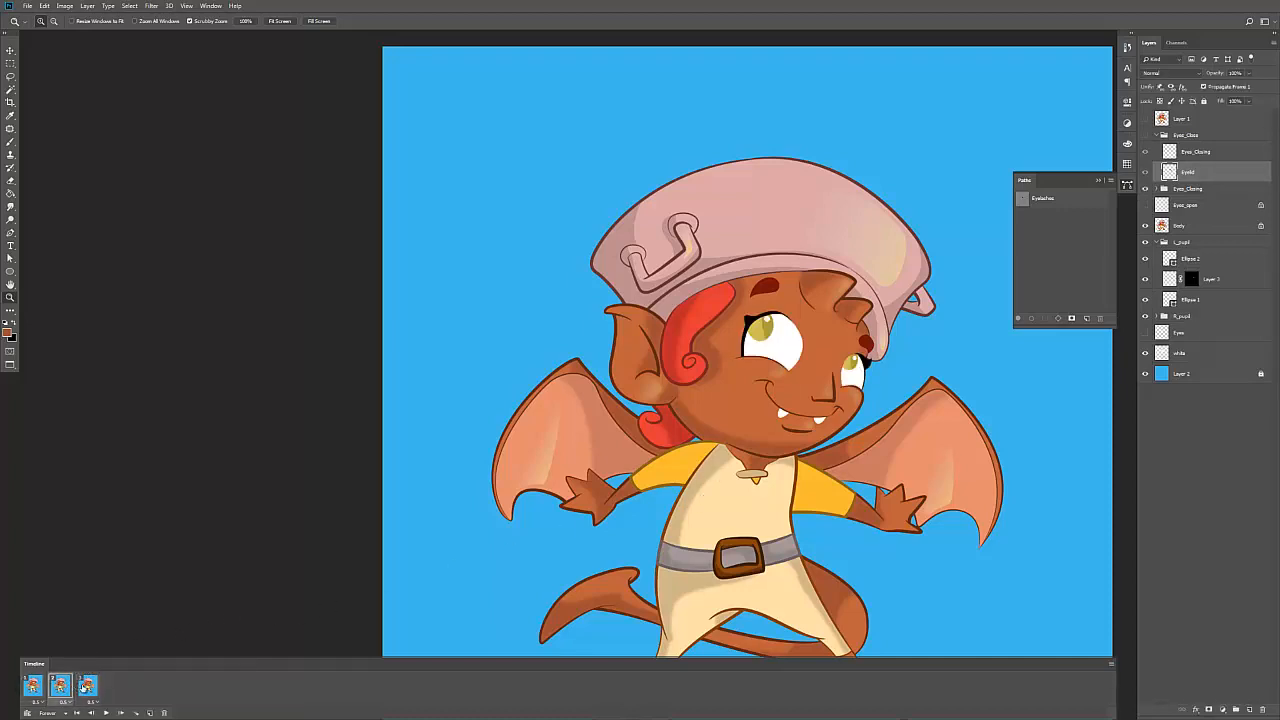
left_click(88, 686)
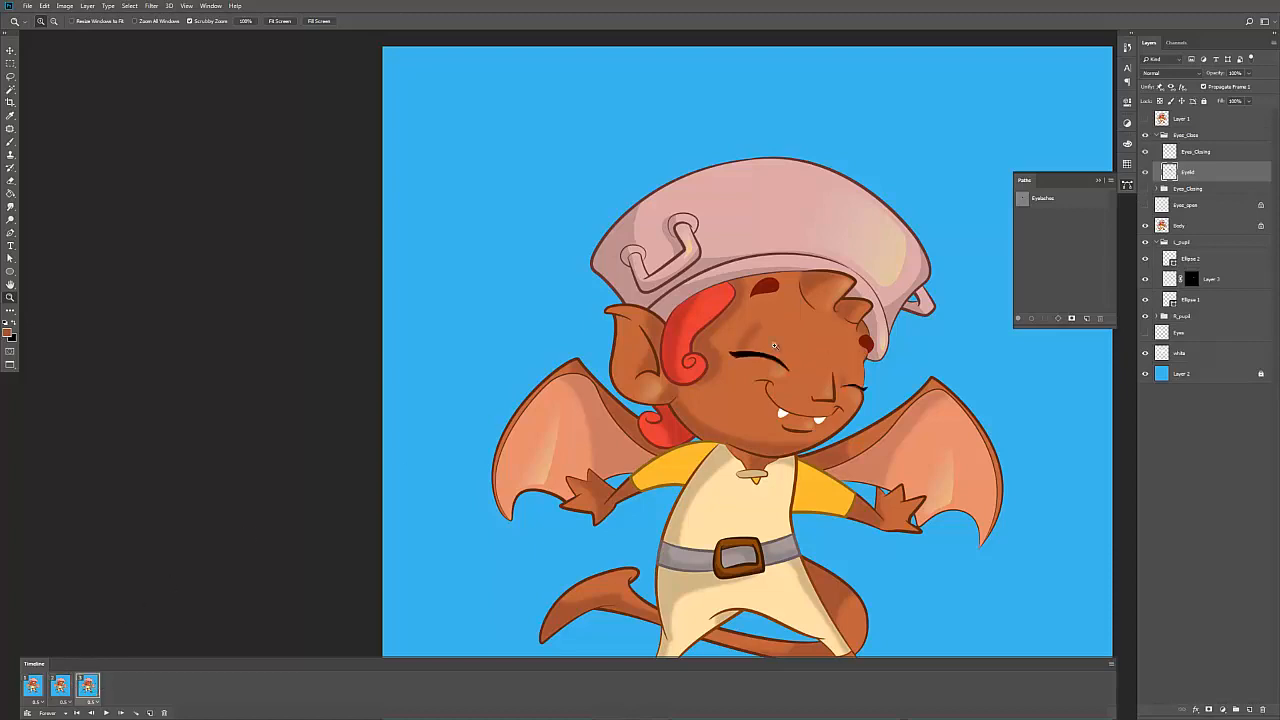
left_click(150, 712)
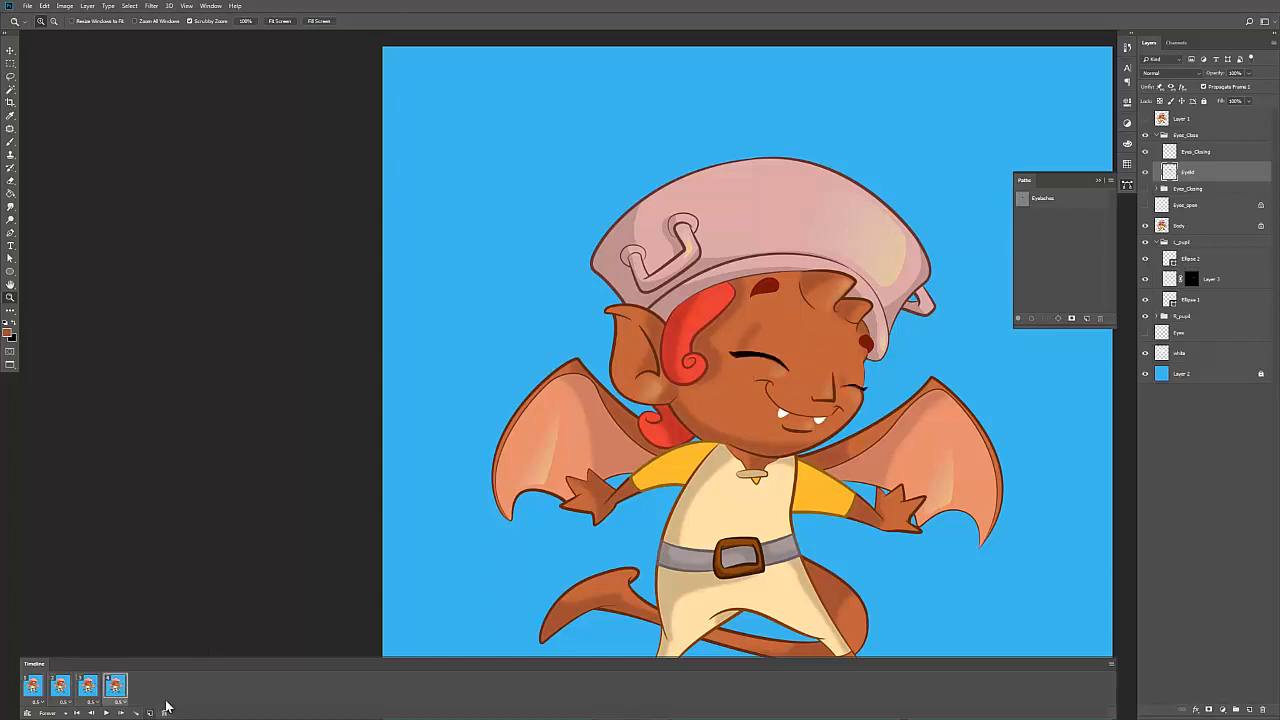
left_click(40, 685)
left_click(61, 686)
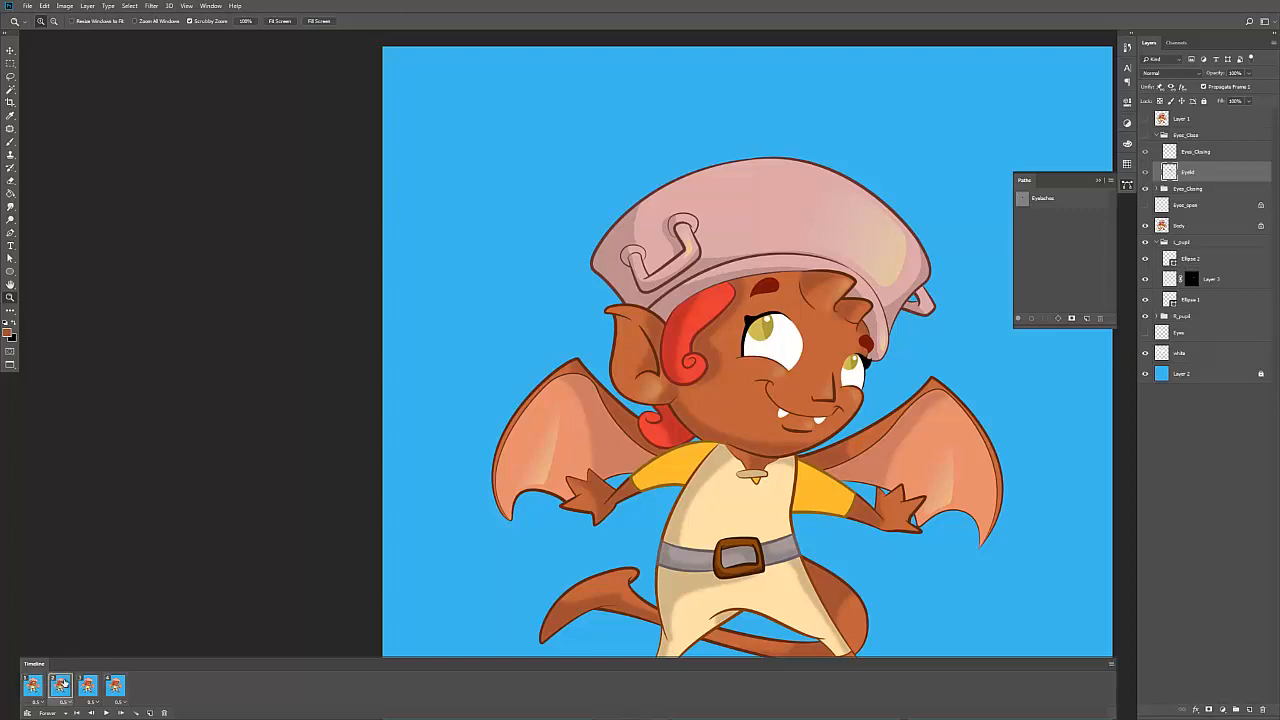
left_click(88, 686)
left_click(116, 686)
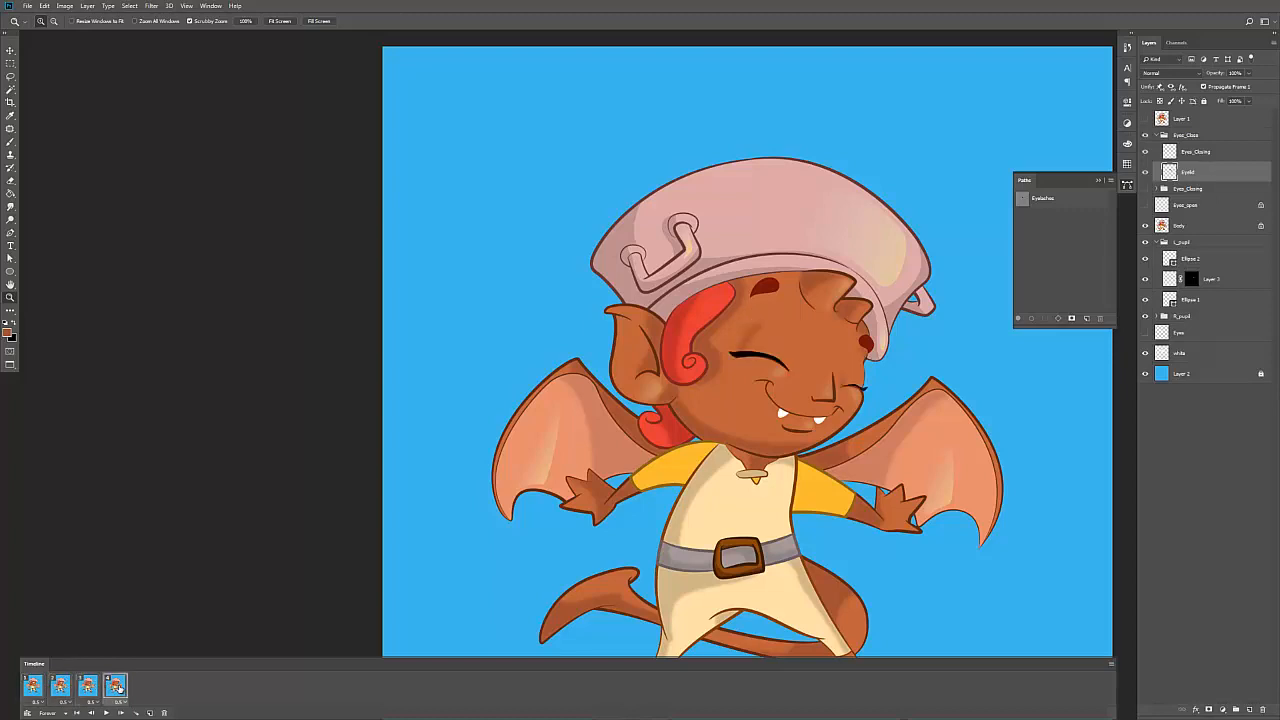
left_click(88, 686)
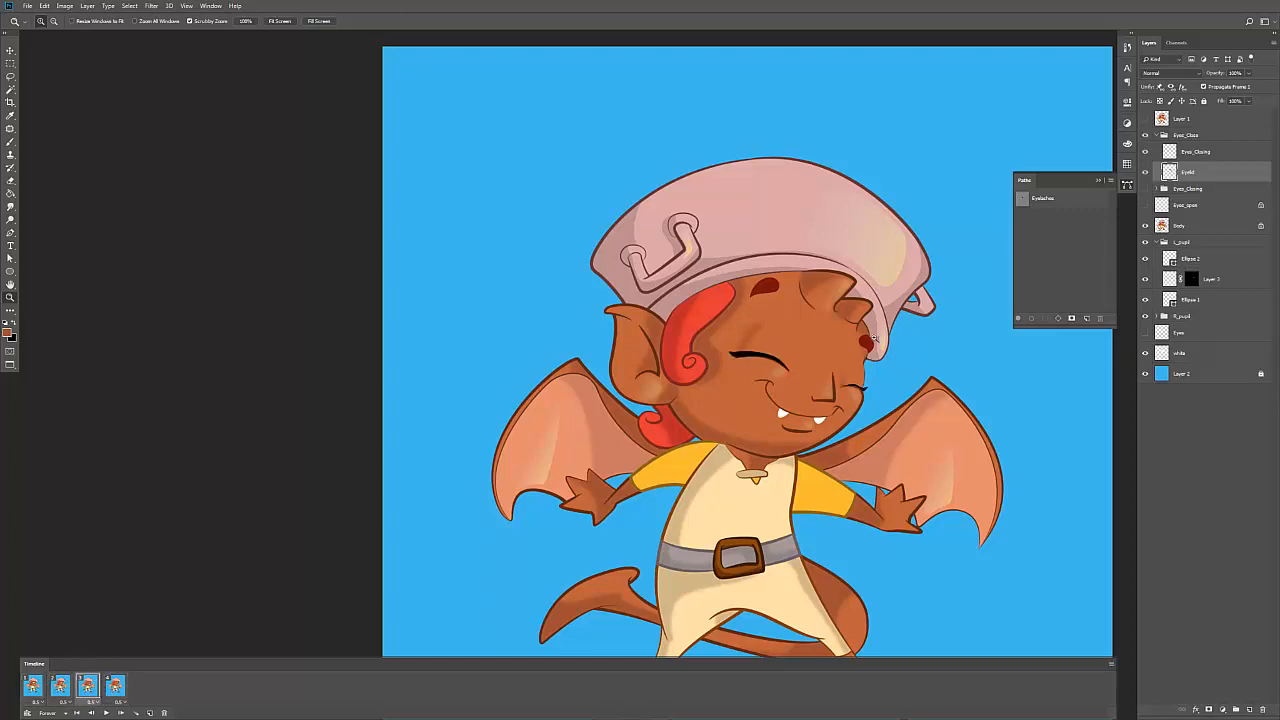
mouse_move(782, 354)
left_mouse_down()
mouse_move(814, 374)
mouse_move(766, 351)
left_mouse_up()
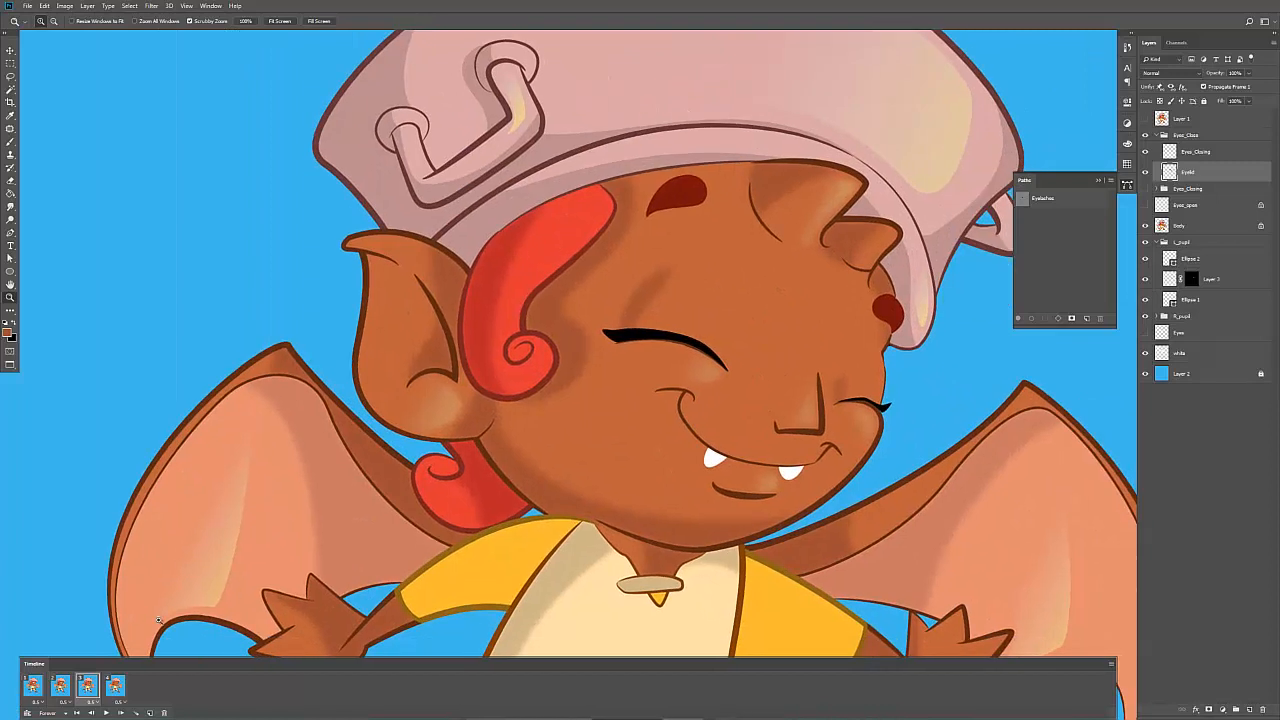
Step: In the fourth frame, duplicate the Eyes_Close group, hide the original and rename the copy Eyes_Opening
left_click(116, 686)
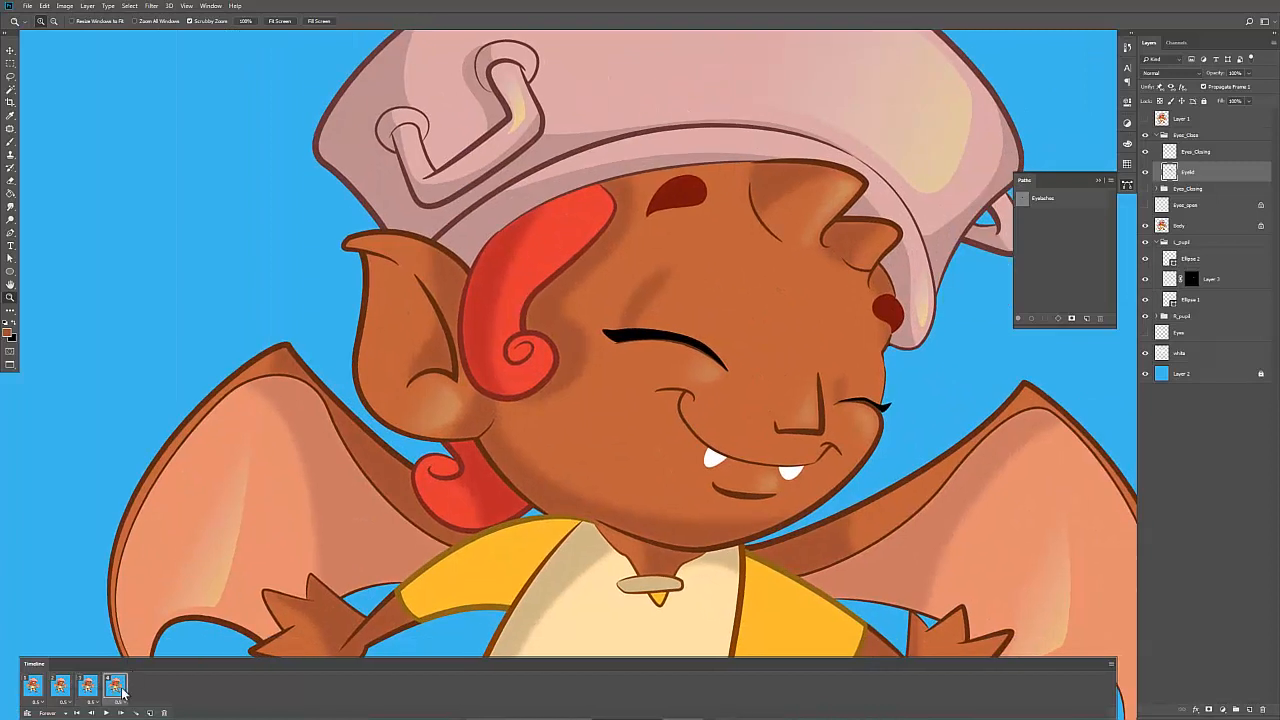
left_click(1158, 135)
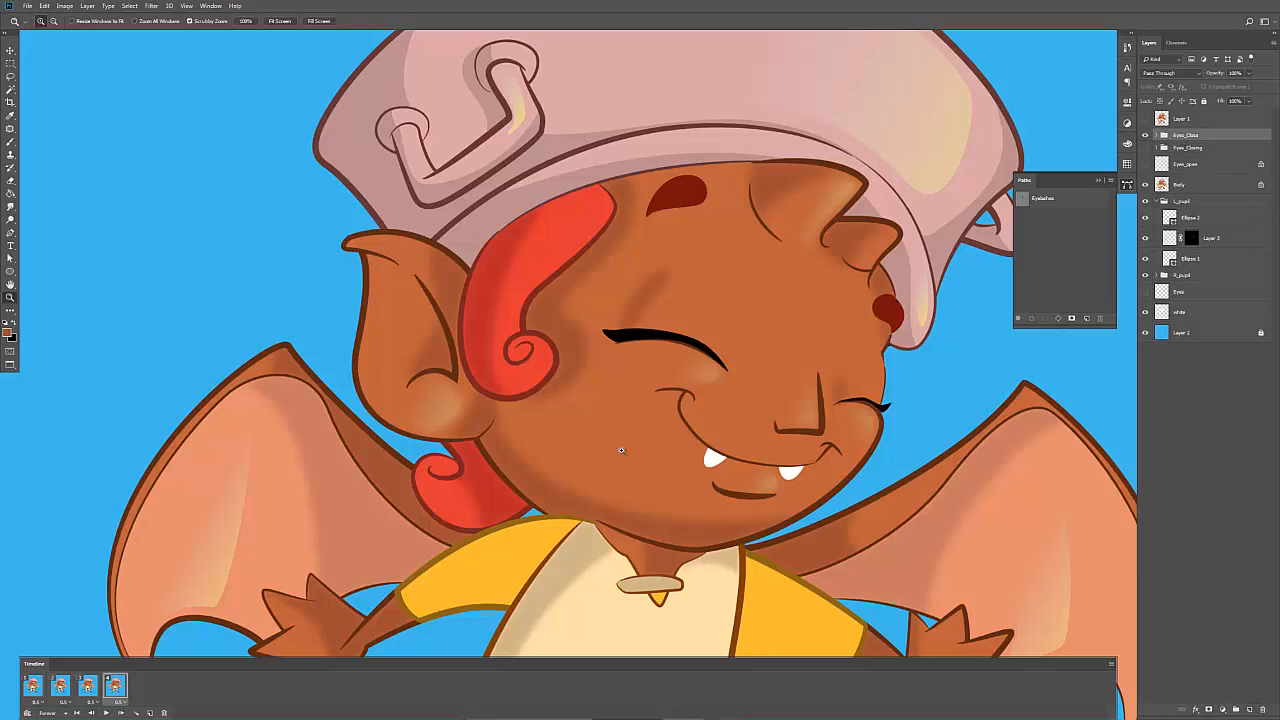
key("v")
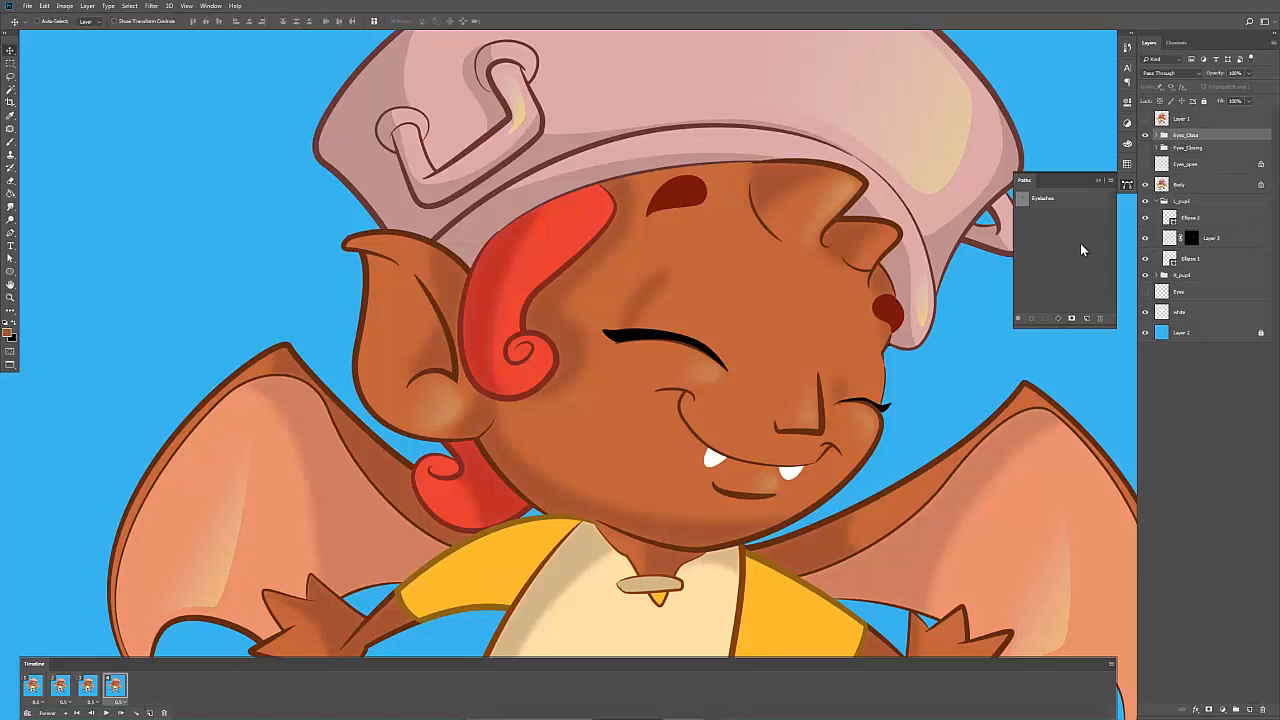
left_click(1146, 134)
left_click_drag(1183, 136, 1184, 128)
left_click(1146, 136)
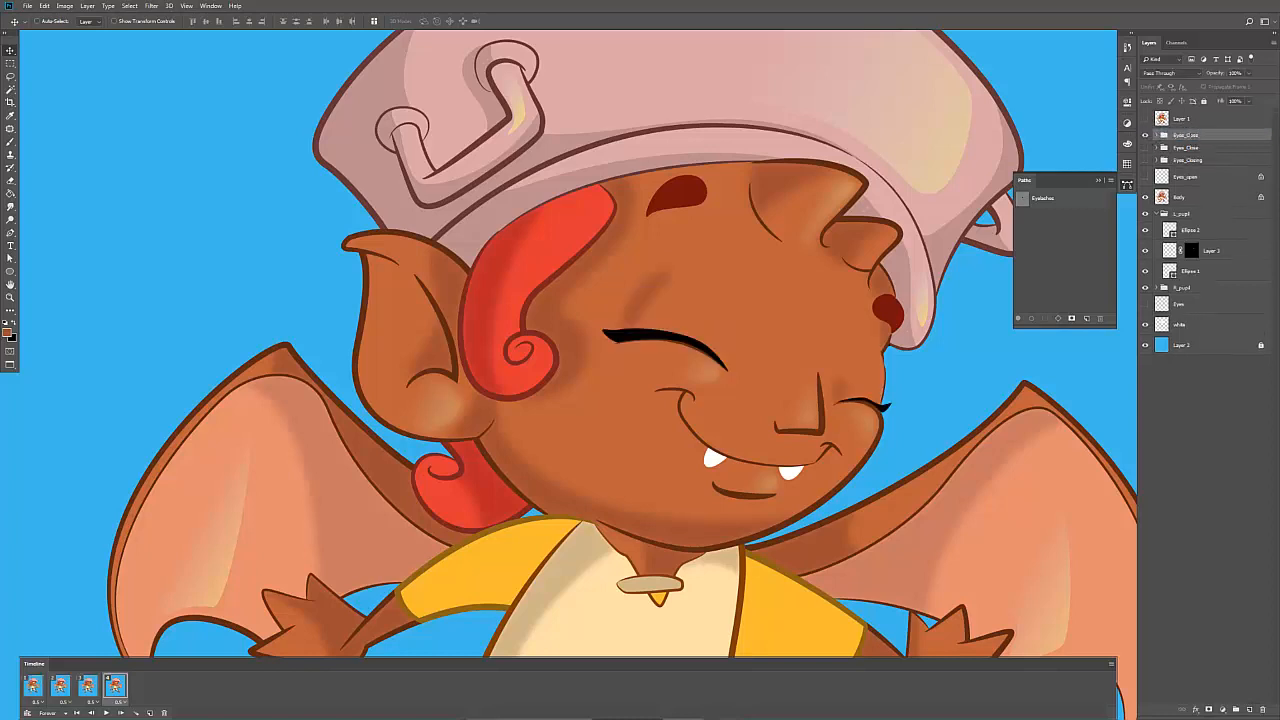
double_click(1196, 134)
type("Eyes_Opening")
key("Return")
Step: On the Eyes_Closing layer inside Eyes_Opening, select the larger eye's black lash and move it slightly upward
left_click(1162, 135)
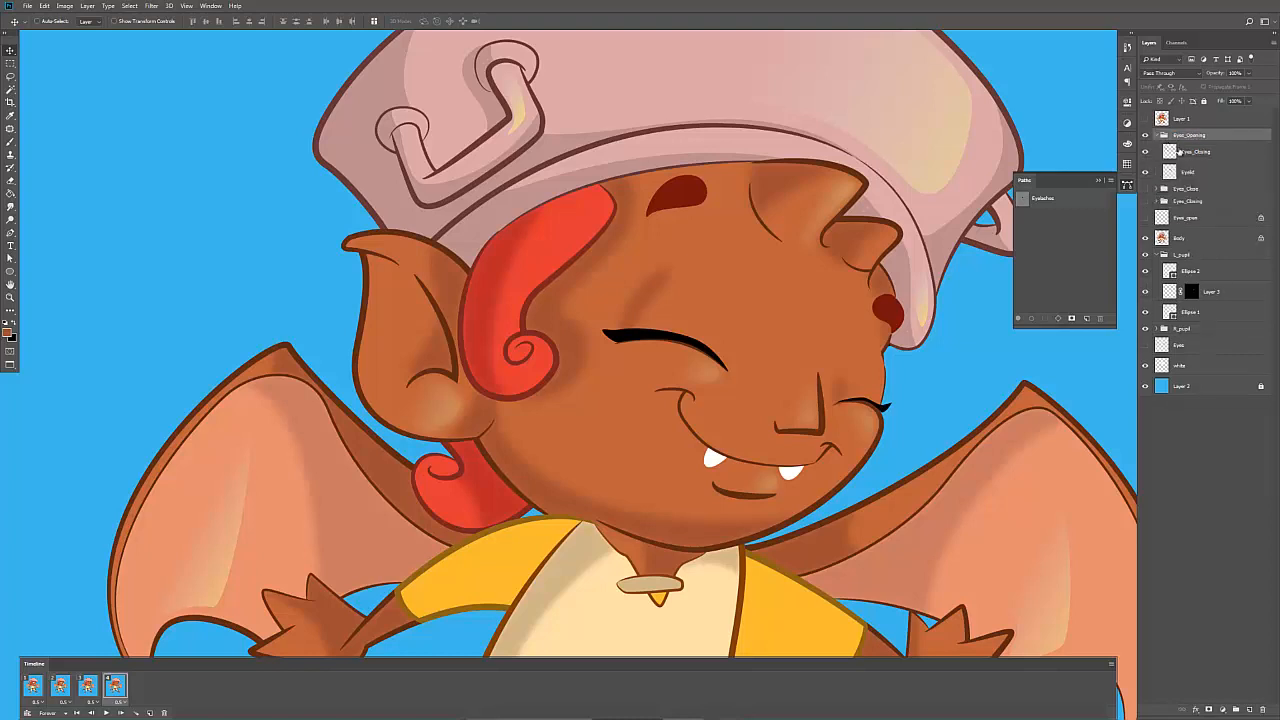
left_click(1194, 152)
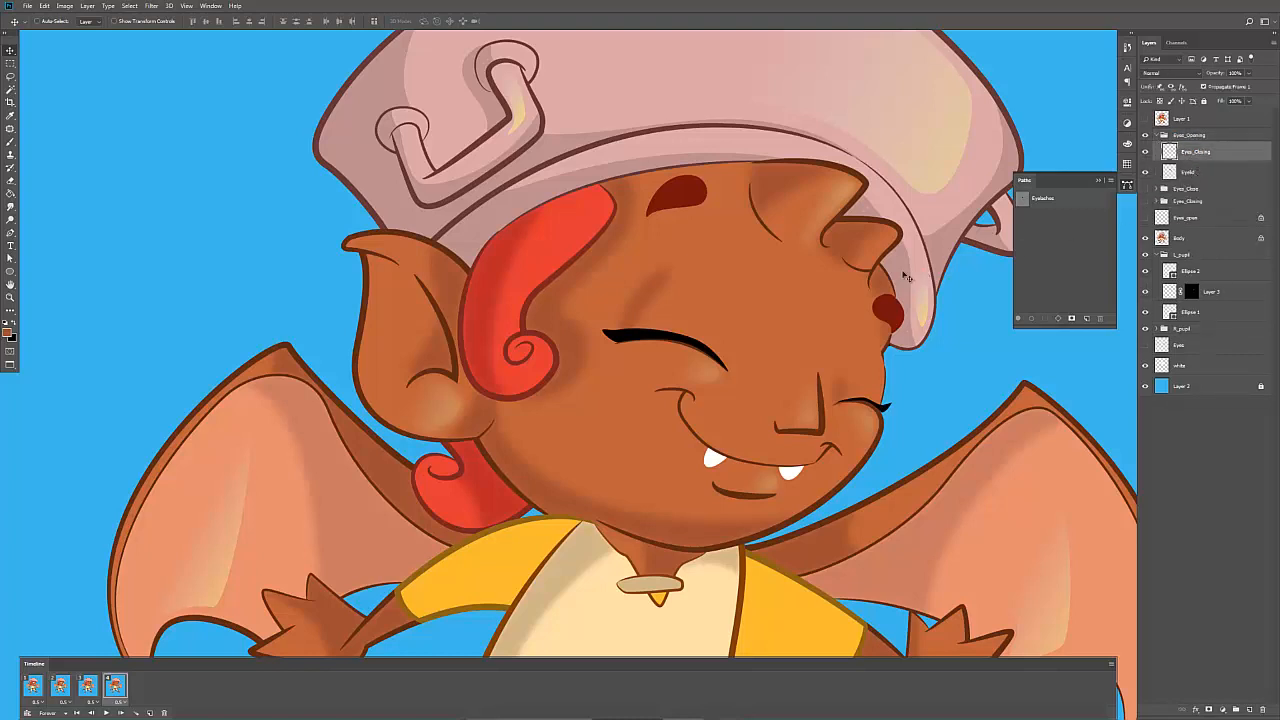
key("ctrl+t")
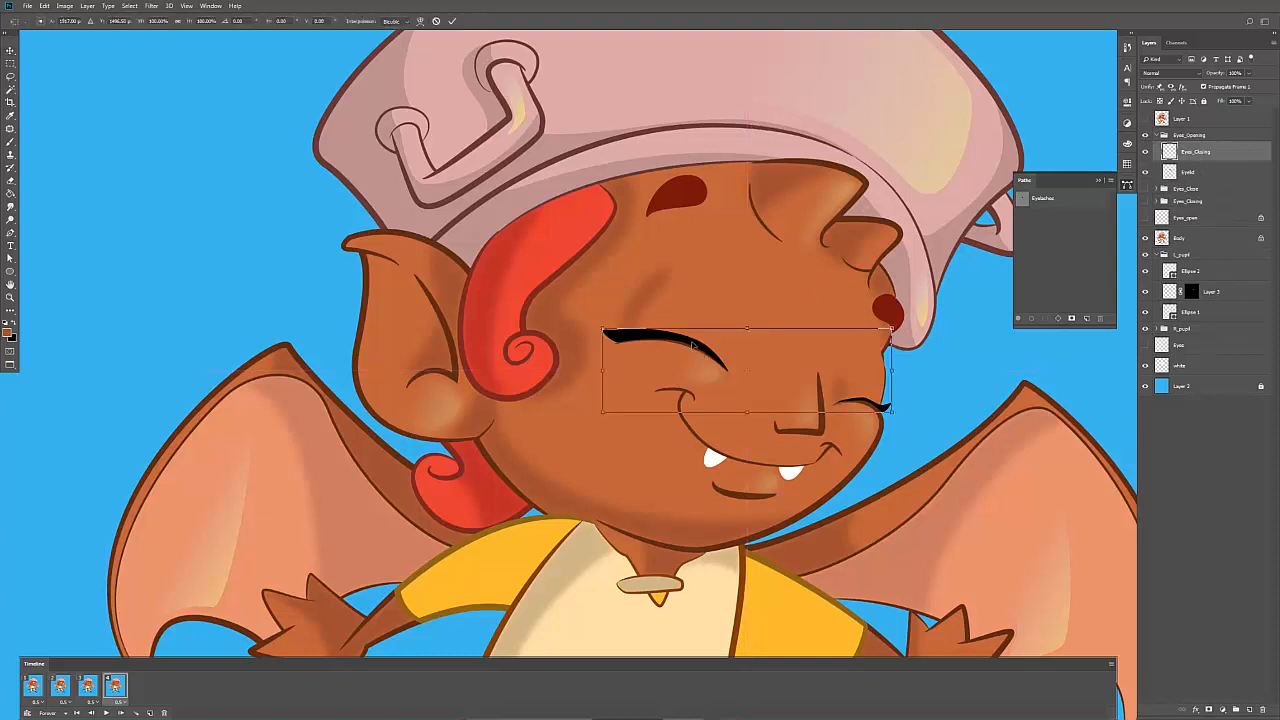
key("Return")
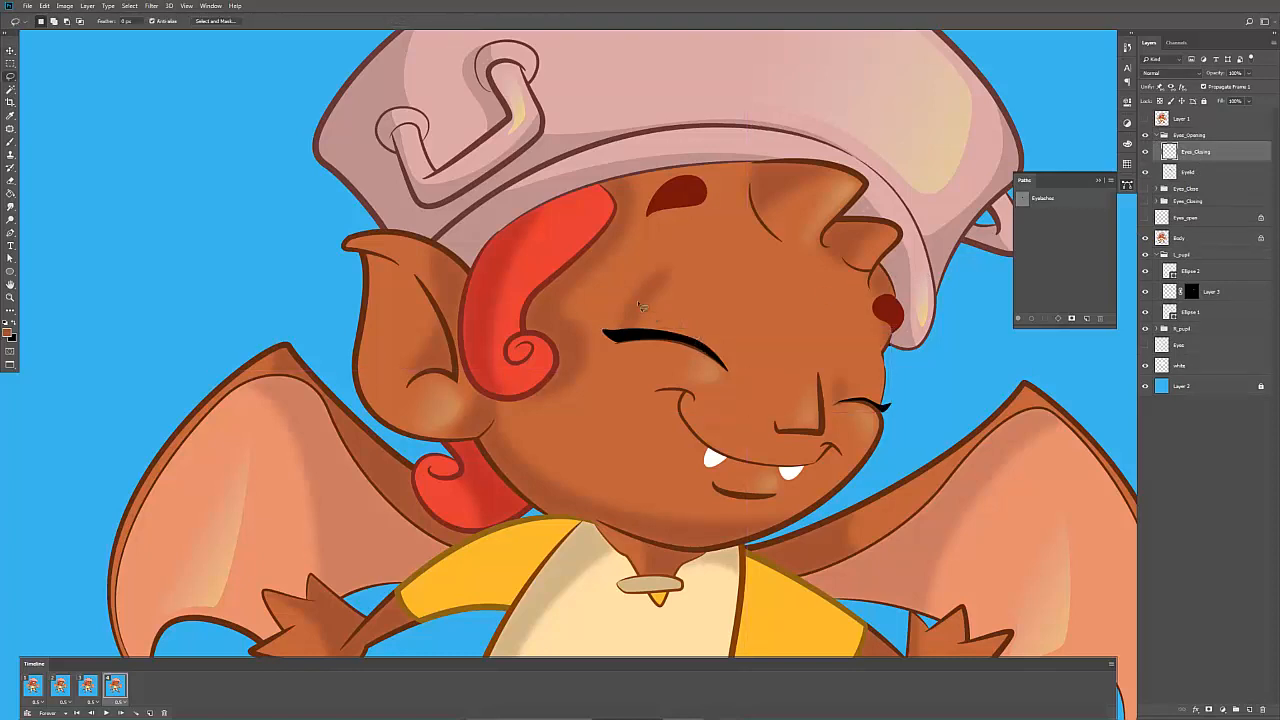
mouse_move(640, 305)
left_mouse_down()
mouse_move(618, 357)
mouse_move(705, 386)
left_mouse_up()
left_click_drag(724, 338, 690, 311)
key("ctrl+t")
key("v")
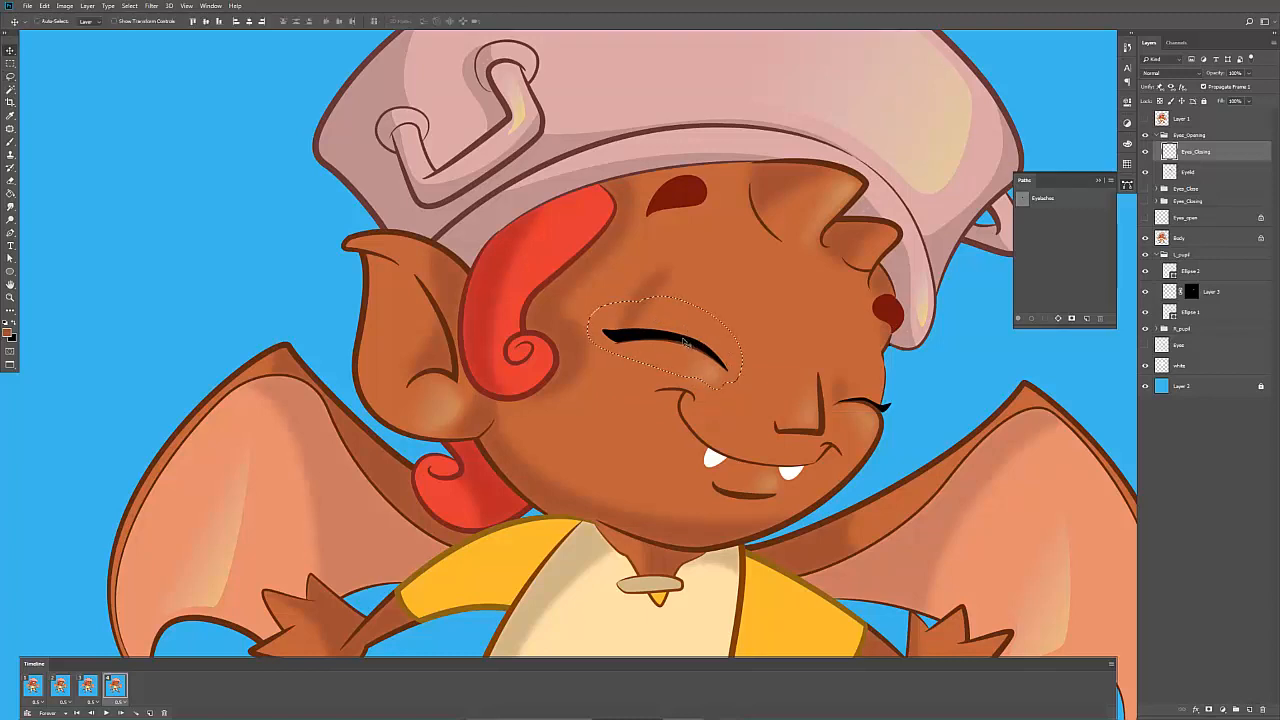
left_click_drag(686, 341, 692, 337)
Step: Select the smaller eye's black lash, move it slightly upward and clear the selection
key("l")
mouse_move(900, 396)
left_mouse_down()
mouse_move(892, 386)
mouse_move(834, 420)
mouse_move(902, 398)
mouse_move(885, 398)
left_mouse_up()
key("v")
key("ctrl+d")
Step: Erase the skin beneath the larger eye's raised lash with an enlarged eraser to expose a curved strip of eye white
key("z")
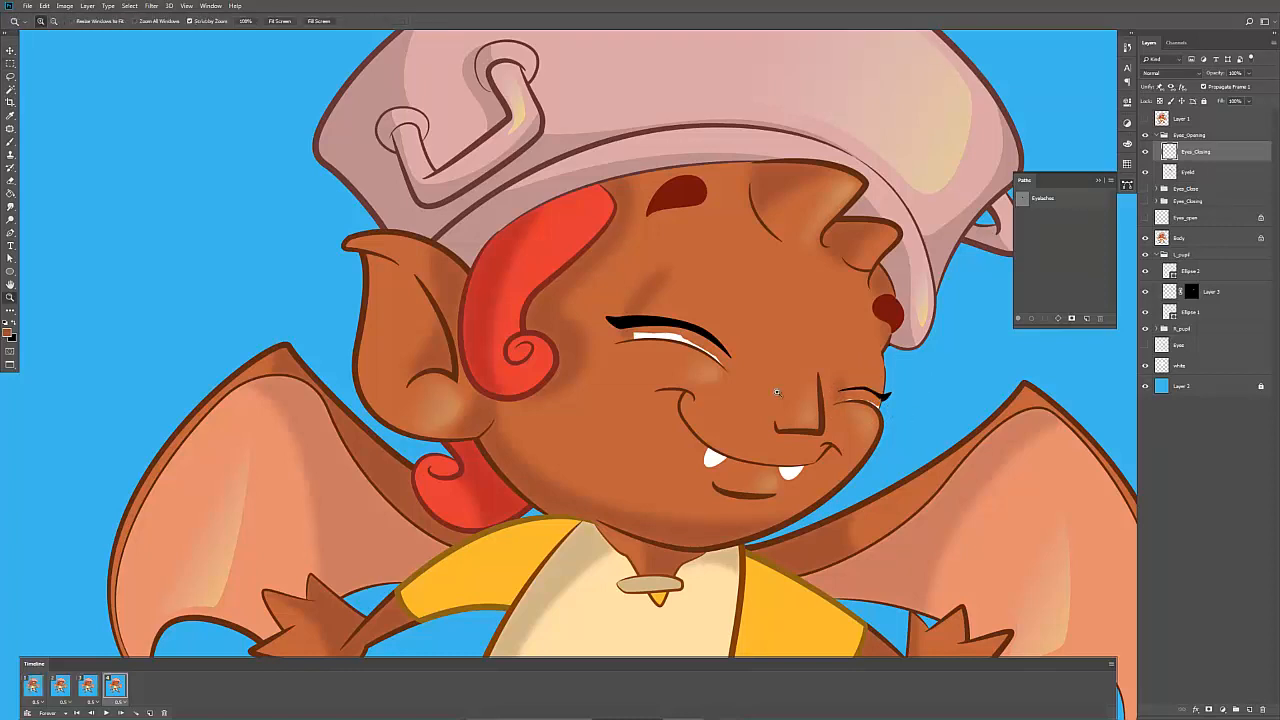
left_click(775, 393)
key("b")
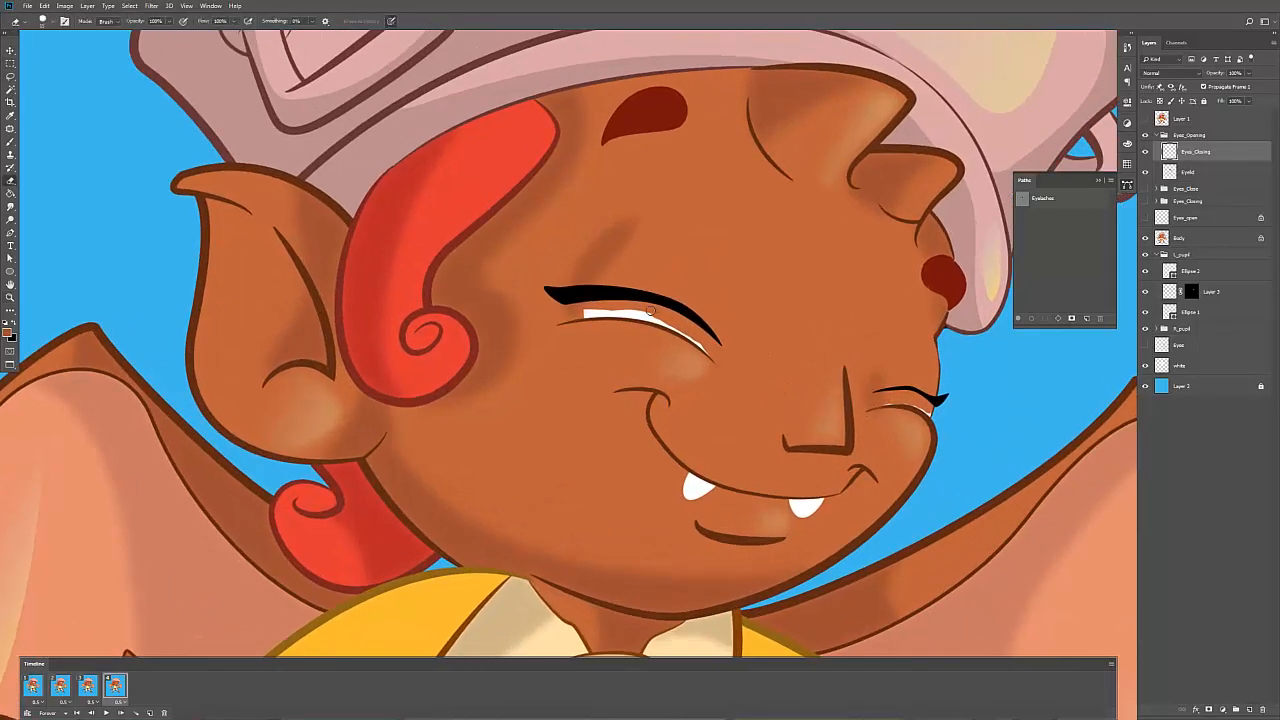
key("bracketright")
key("bracketright")
key("bracketright")
key("bracketright")
key("bracketright")
mouse_move(594, 312)
left_mouse_down()
mouse_move(674, 320)
mouse_move(633, 318)
mouse_move(682, 338)
mouse_move(703, 365)
mouse_move(691, 328)
mouse_move(722, 368)
left_mouse_up()
Step: On the Eyelid layer, erase the skin beneath the smaller eye's lash and smudge around its inner corner
left_click(1190, 171)
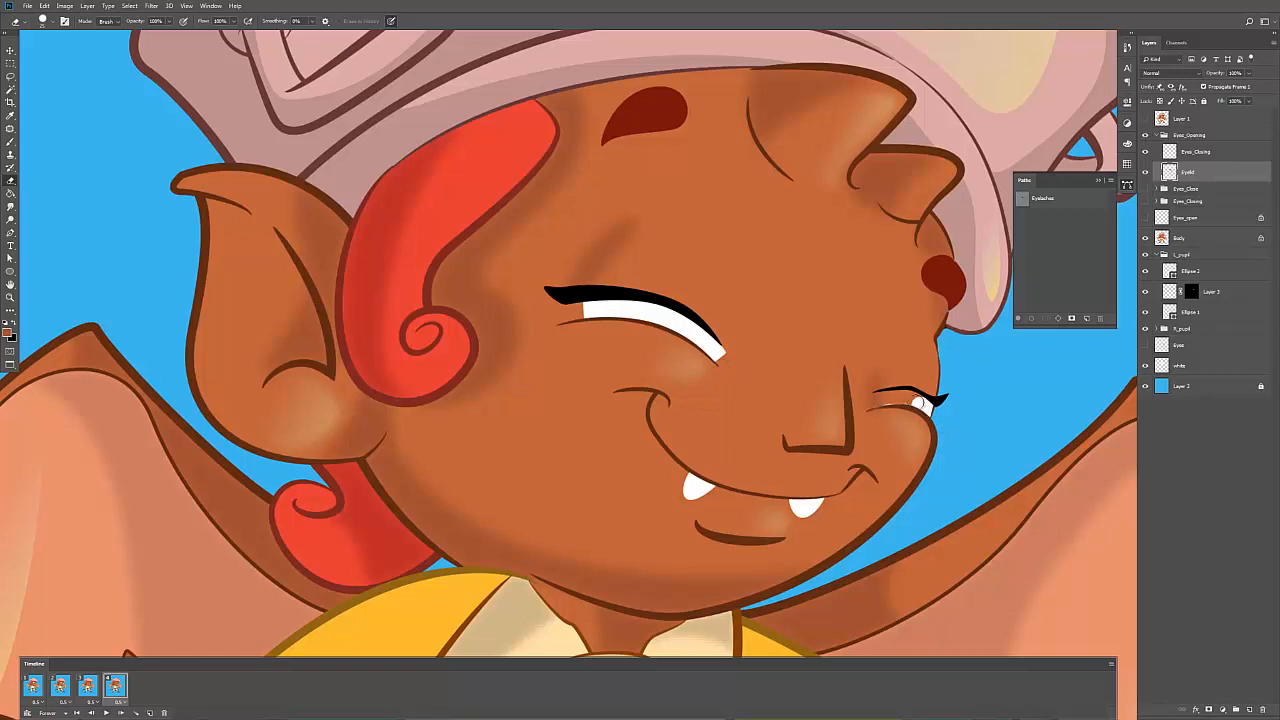
left_click_drag(918, 401, 879, 399)
key("r")
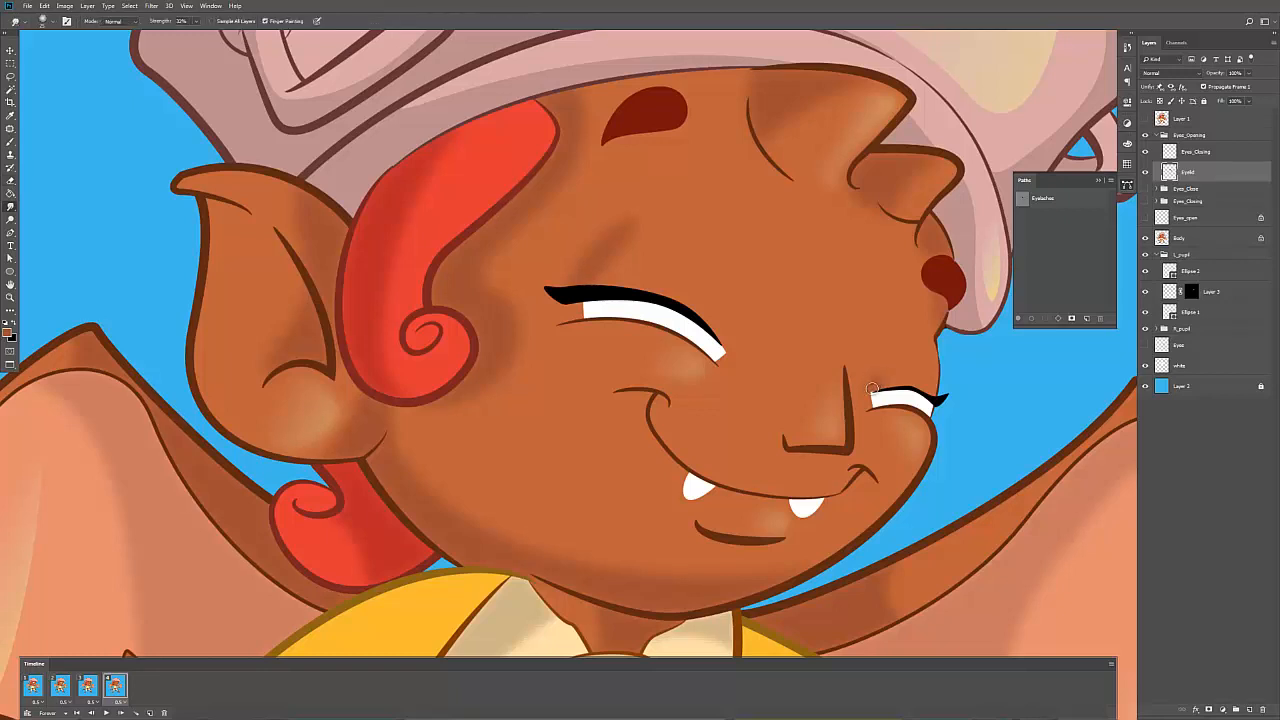
mouse_move(872, 388)
left_mouse_down()
mouse_move(875, 333)
mouse_move(908, 336)
left_mouse_up()
Step: Preview the animation and set the delay of all four timeline frames to 0.1 seconds
key("z")
key("space")
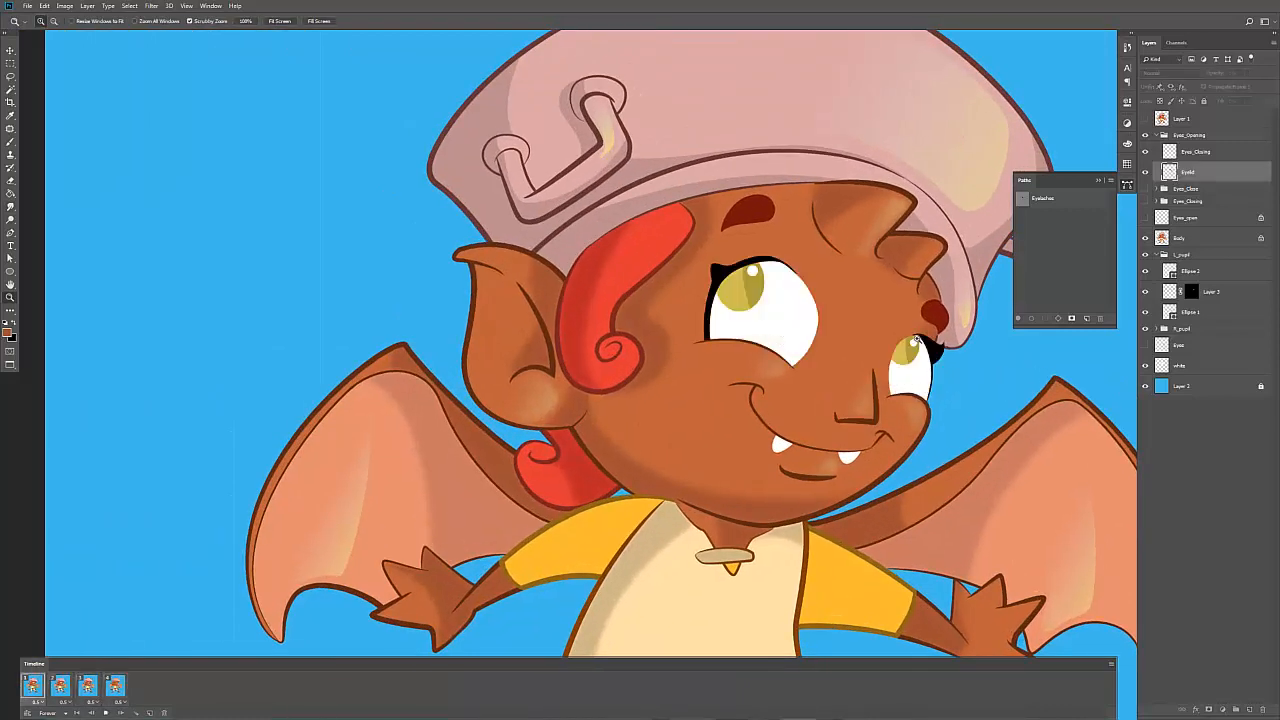
key("space")
left_click(114, 688, "shift")
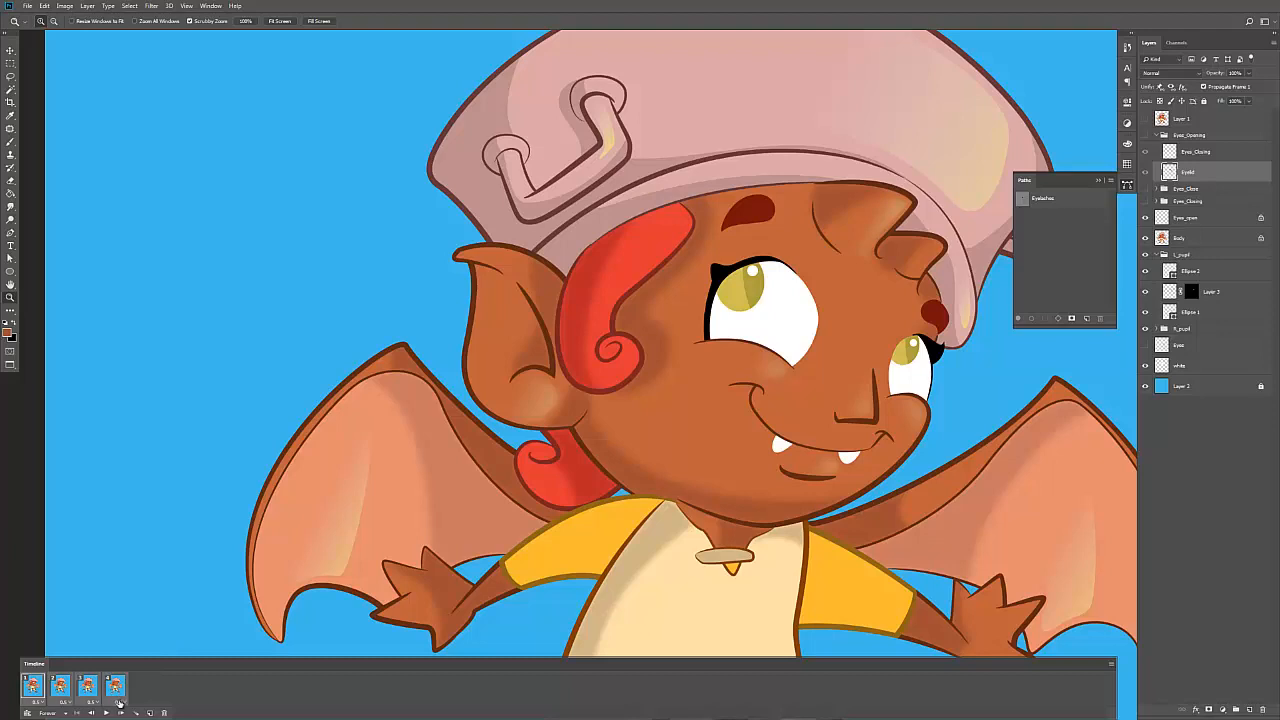
left_click(118, 702)
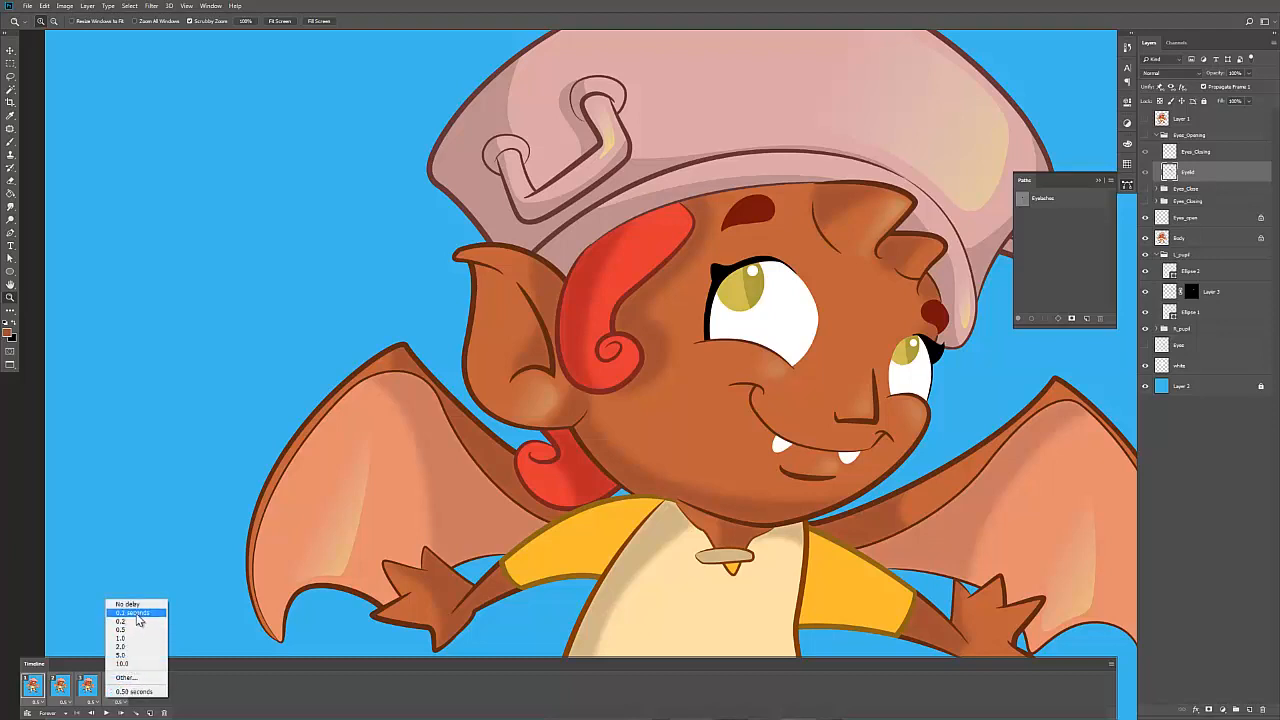
left_click(137, 613)
Step: Play the faster blink, set the first frame's delay to 1.0 second and preview the animation again
key("space")
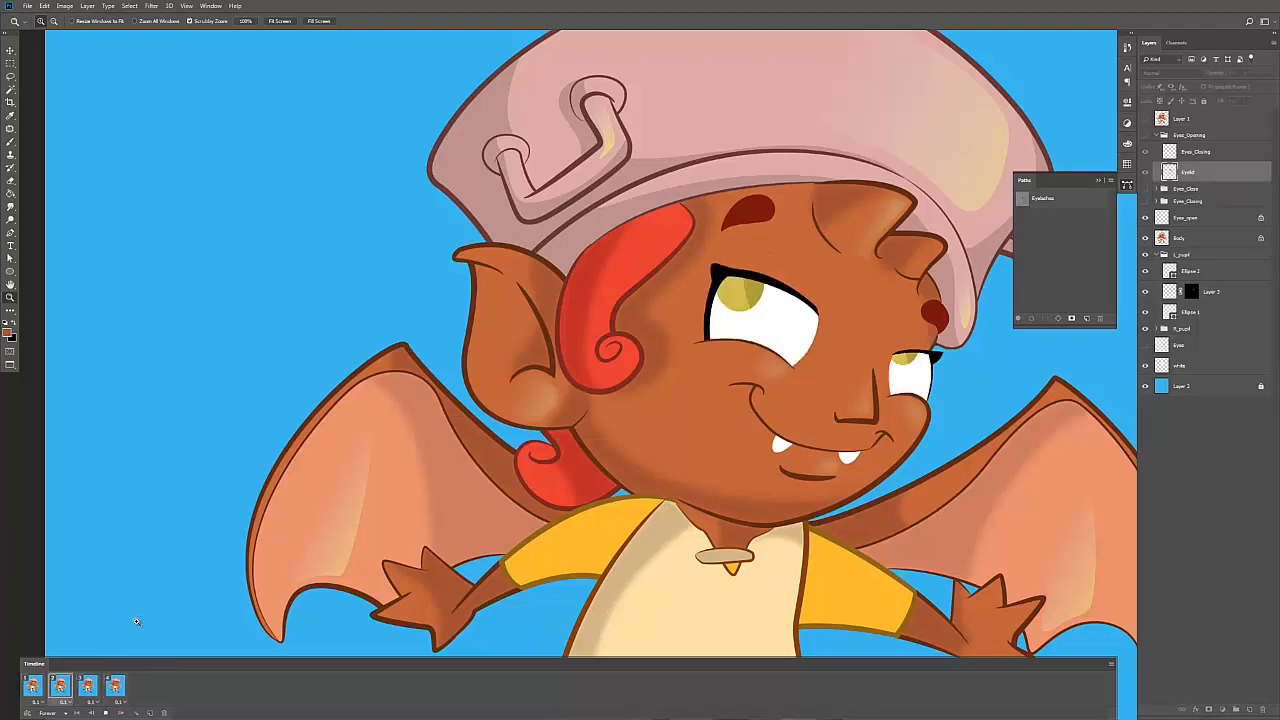
key("space")
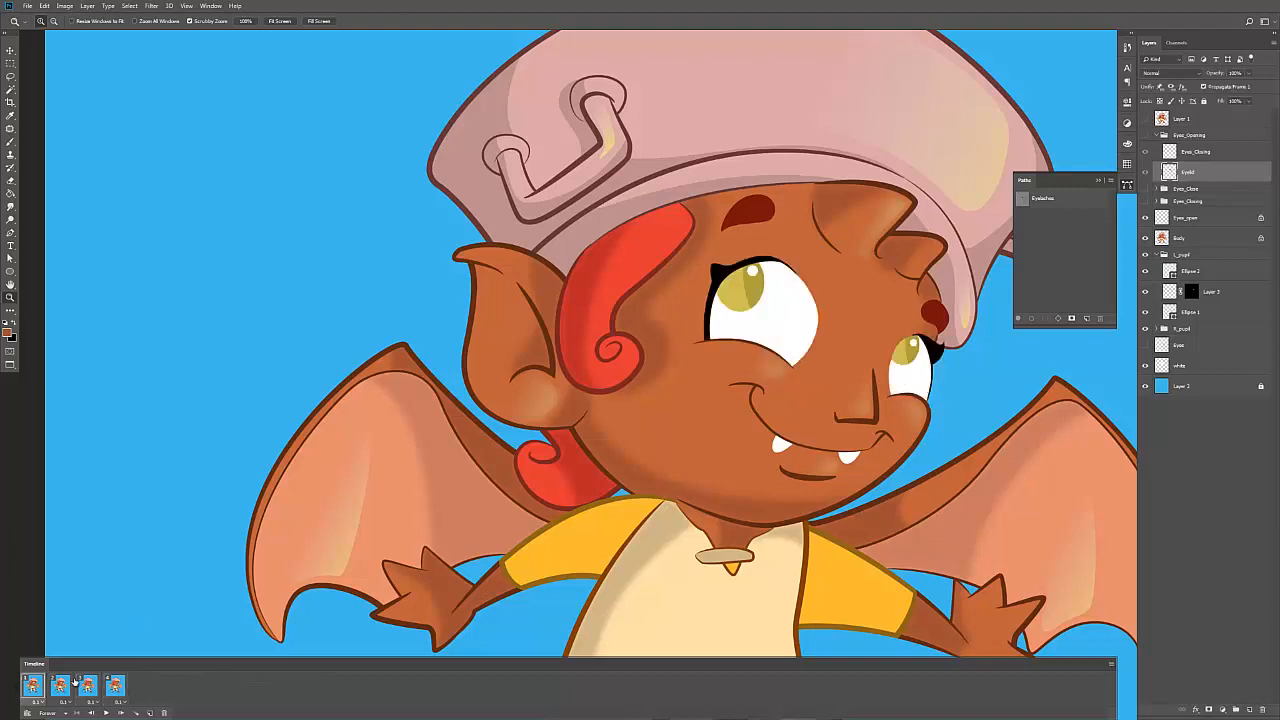
left_click(38, 703)
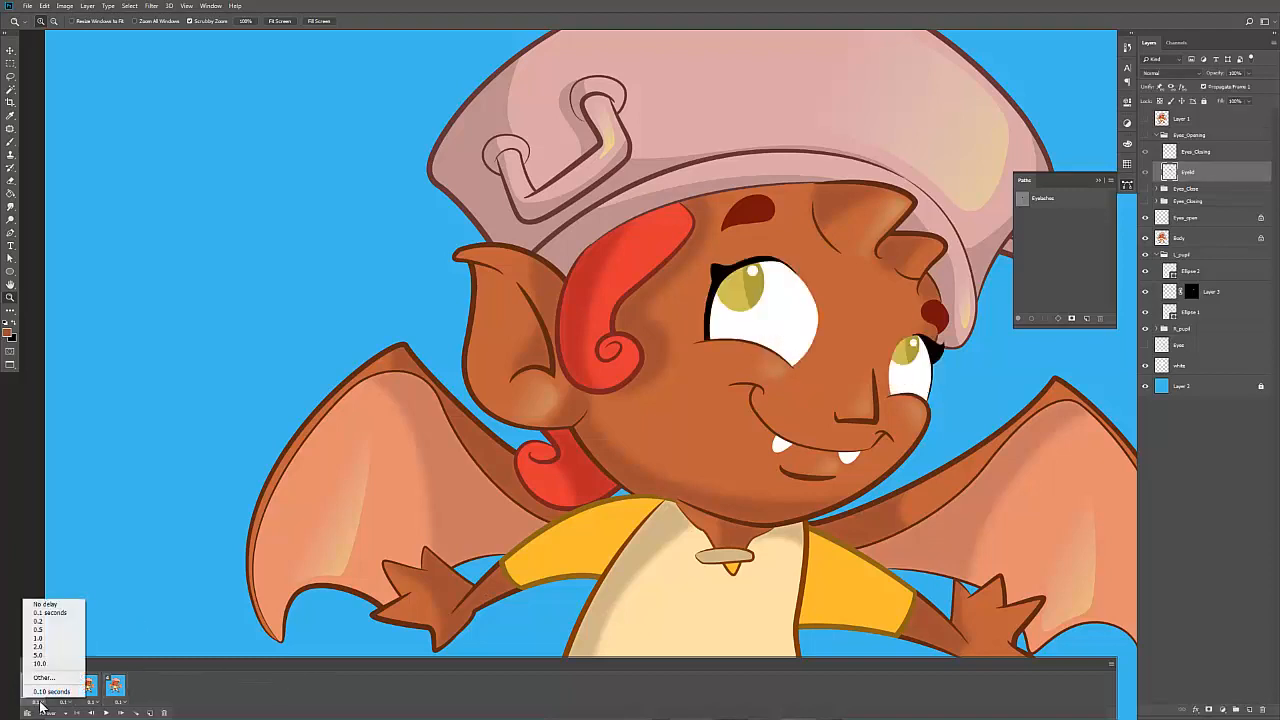
left_click(46, 639)
key("space")
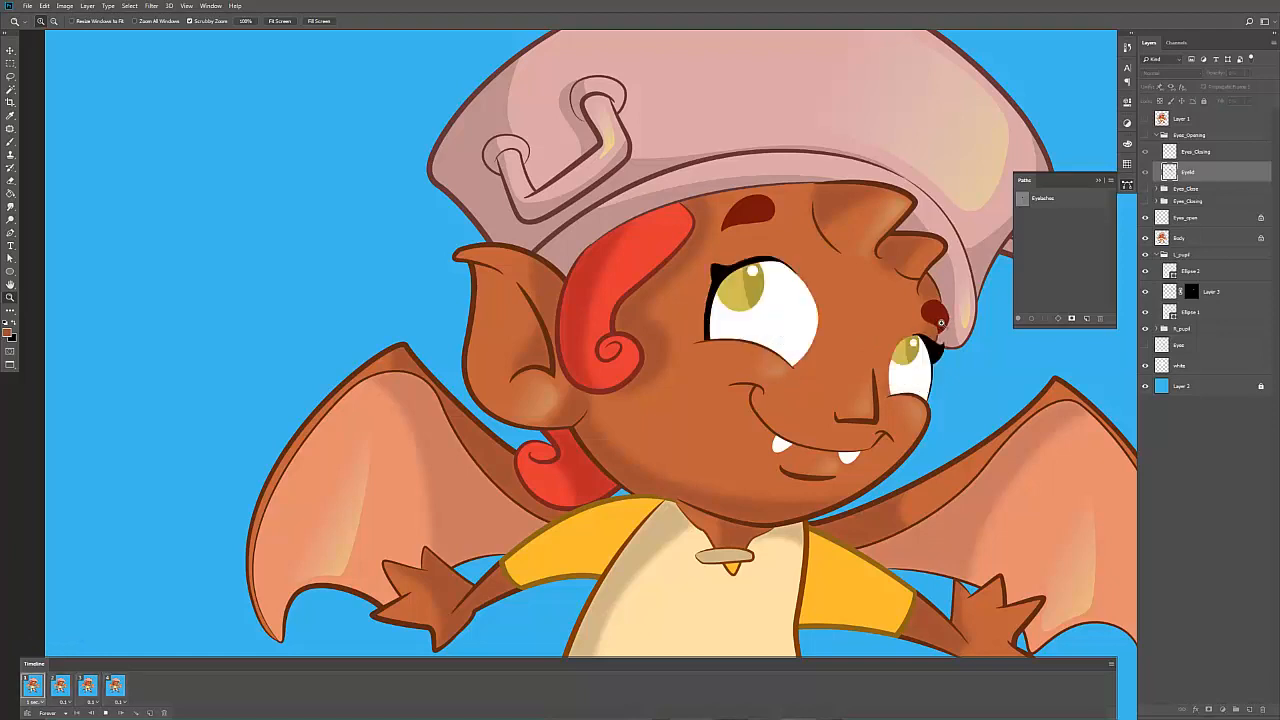
key("space")
Step: Compare the first and fourth frames, and lasso the outer lash corners of both eyes on the first frame's Eyes_open layer
left_click(114, 683)
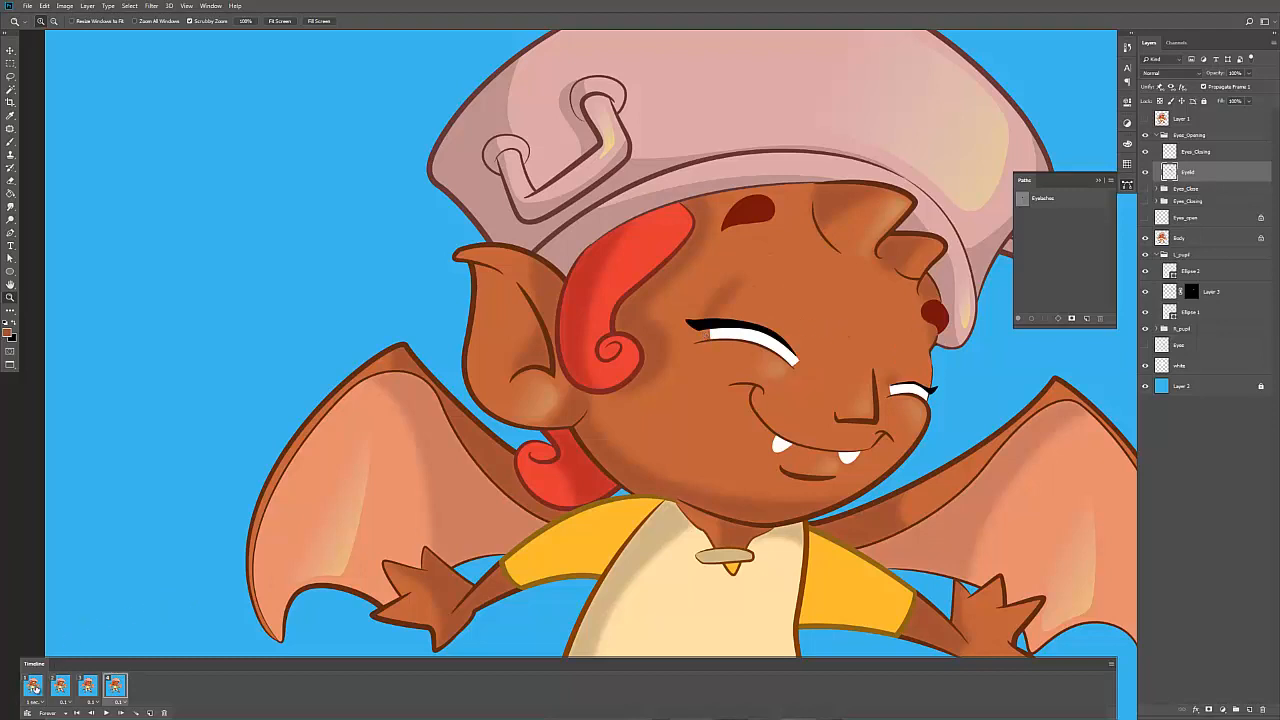
left_click(33, 686)
left_click(115, 685)
left_click(768, 338)
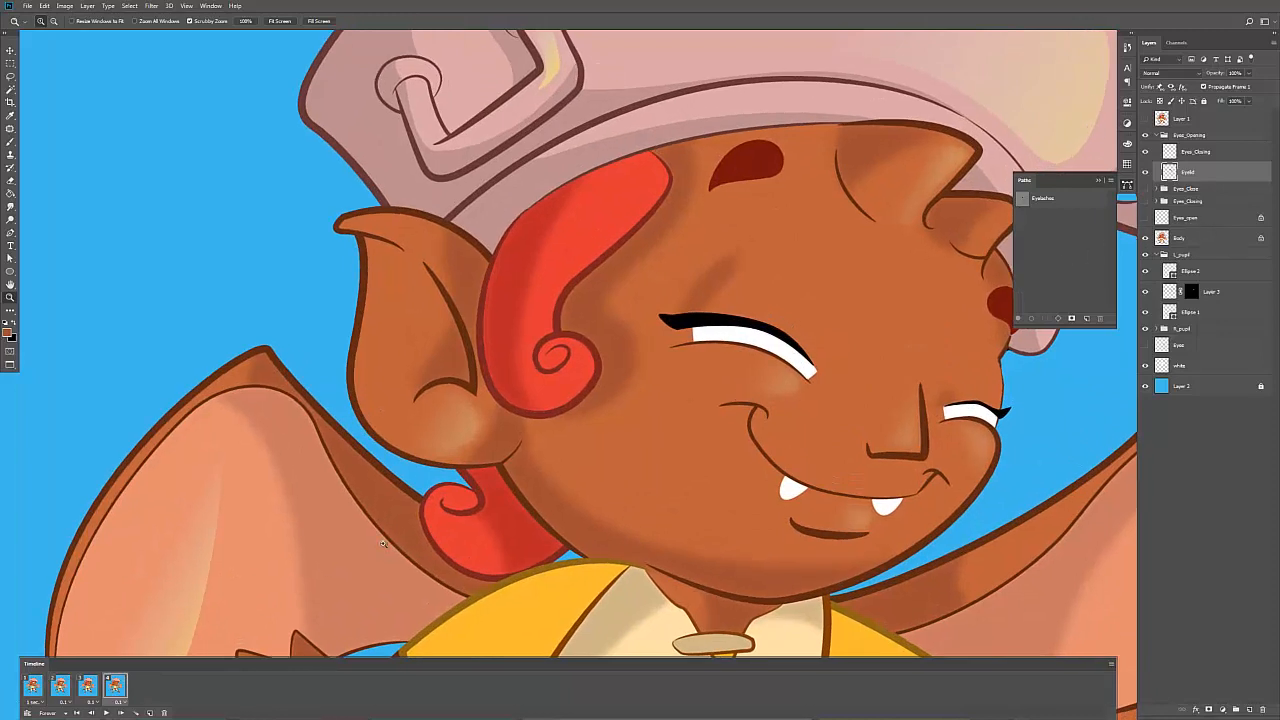
left_click(32, 686)
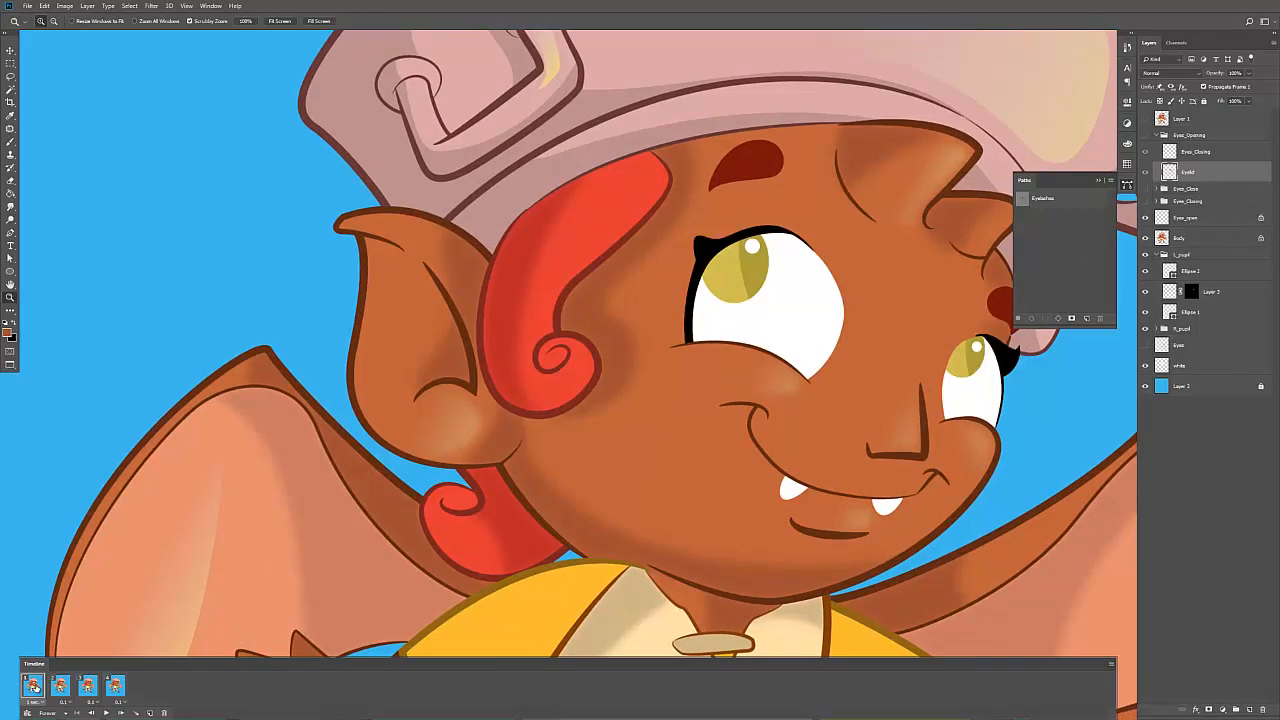
left_click(1191, 219)
key("l")
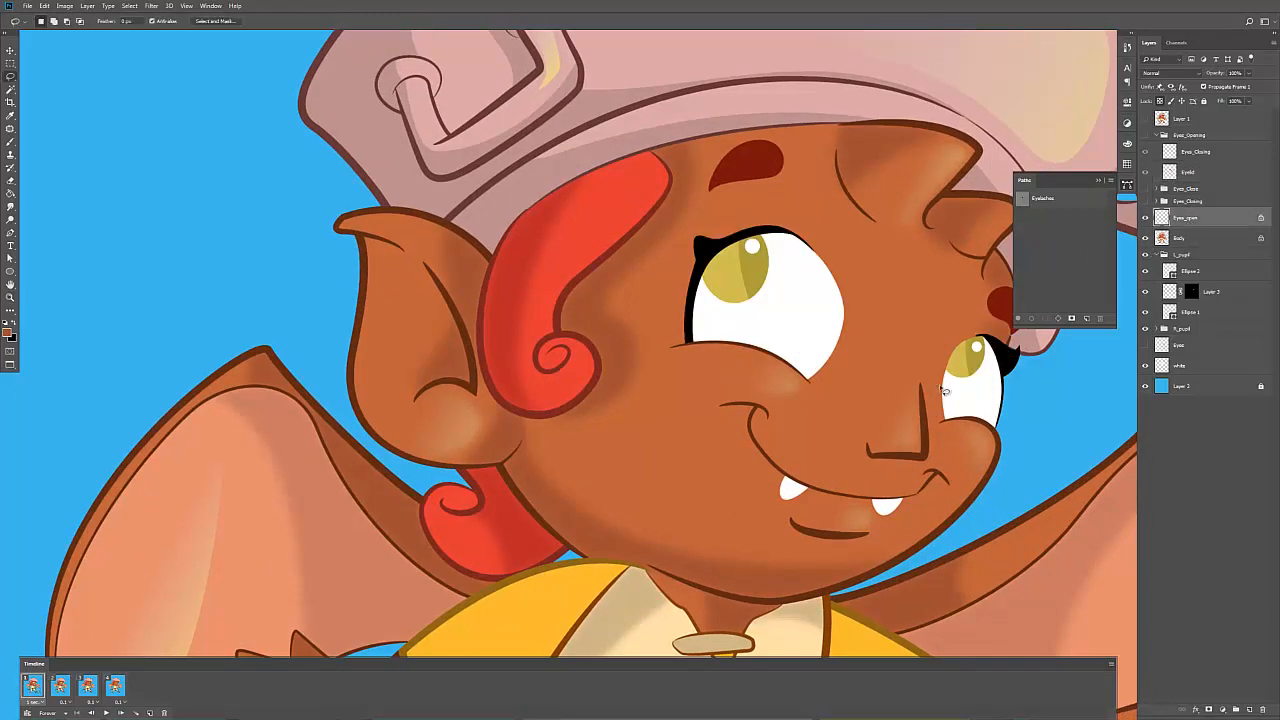
mouse_move(1012, 414)
left_mouse_down()
mouse_move(995, 412)
mouse_move(1018, 432)
mouse_move(992, 428)
left_mouse_up()
mouse_move(718, 331)
left_mouse_down()
mouse_move(703, 312)
mouse_move(676, 322)
mouse_move(688, 344)
mouse_move(715, 326)
left_mouse_up()
Step: In the fourth frame, place a copy of the selected lash corners on a new layer above Eyelid
left_click(114, 685)
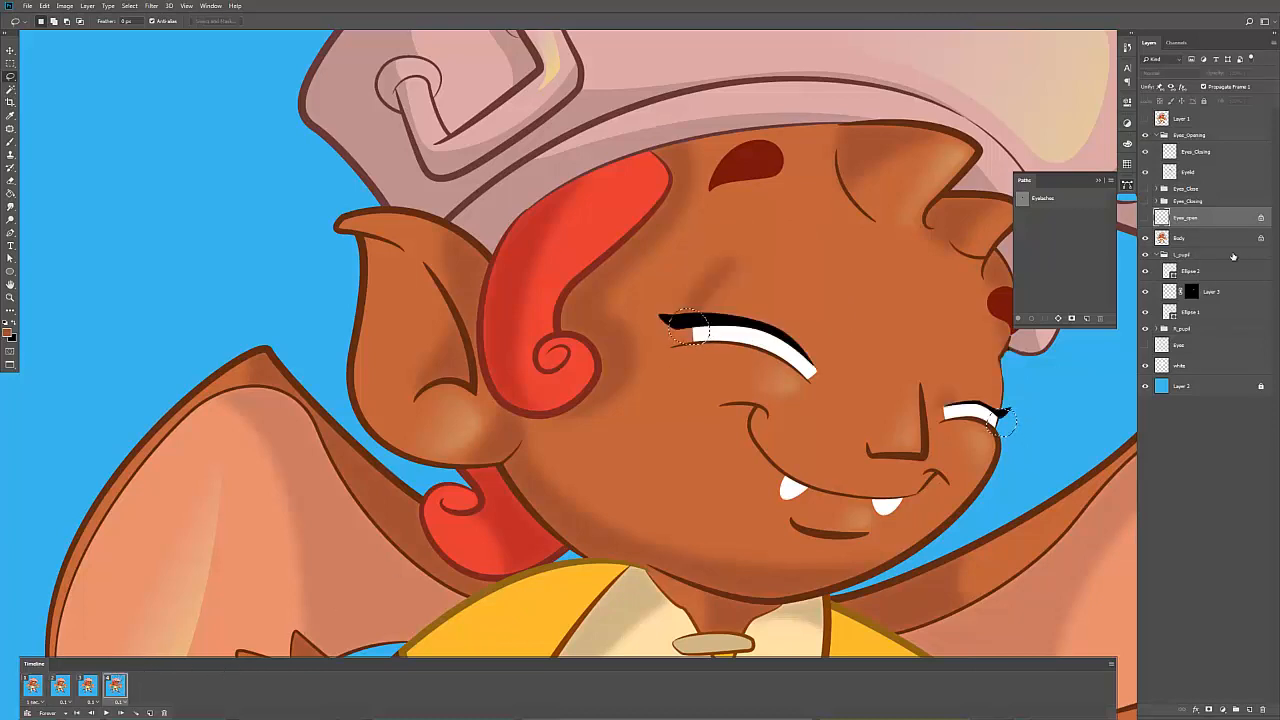
left_click(1190, 172)
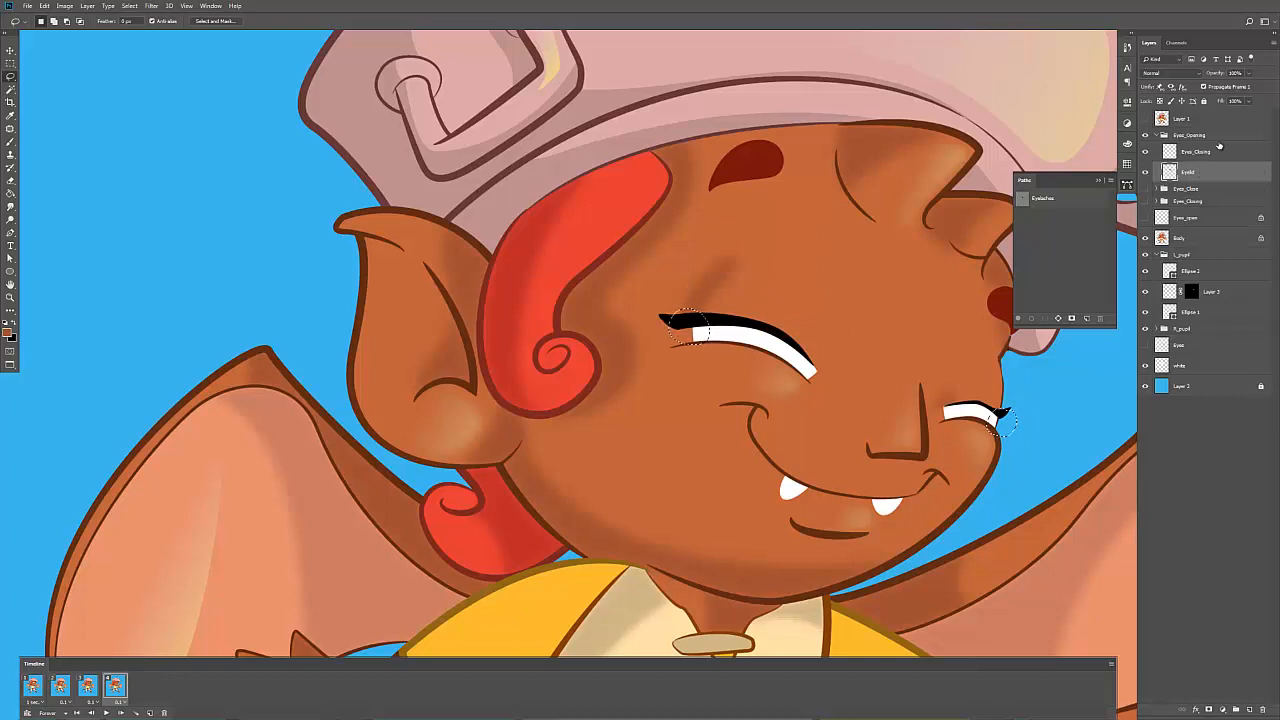
key("ctrl+j")
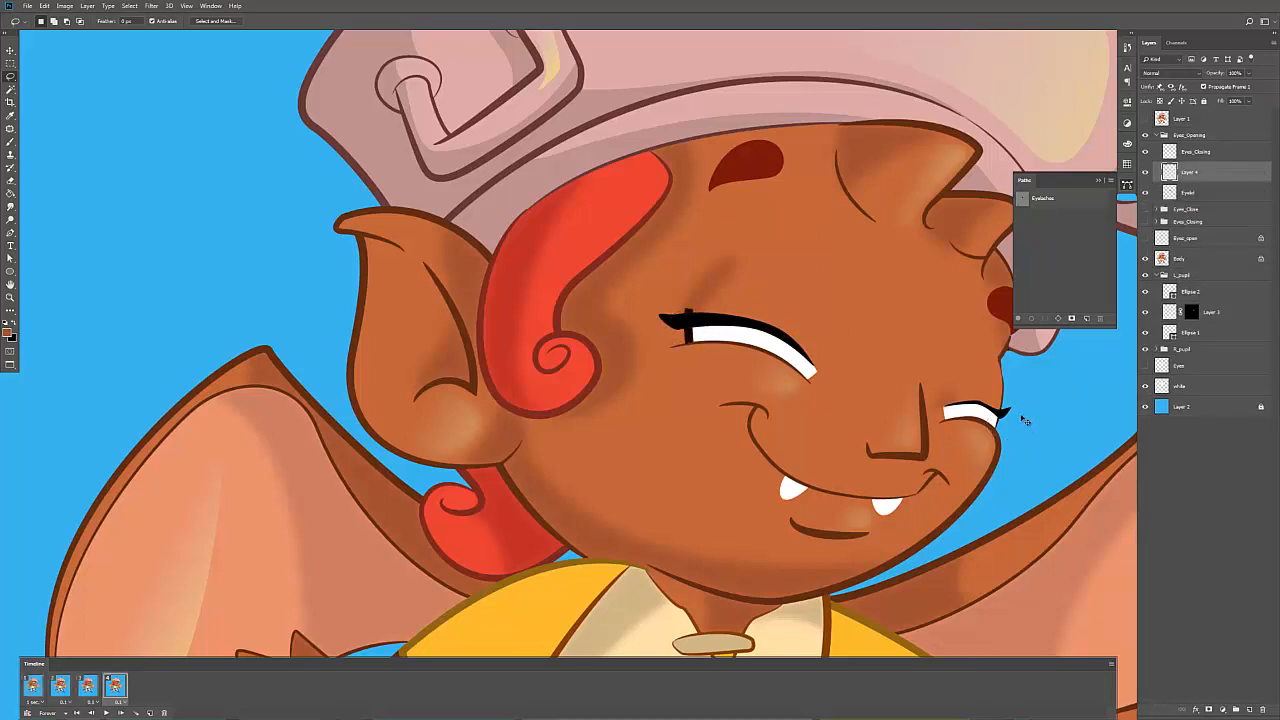
Step: Erase the copied lash piece sticking out above the larger eye and merge its layer with Eyes_Closing inside Eyes_Opening
key("e")
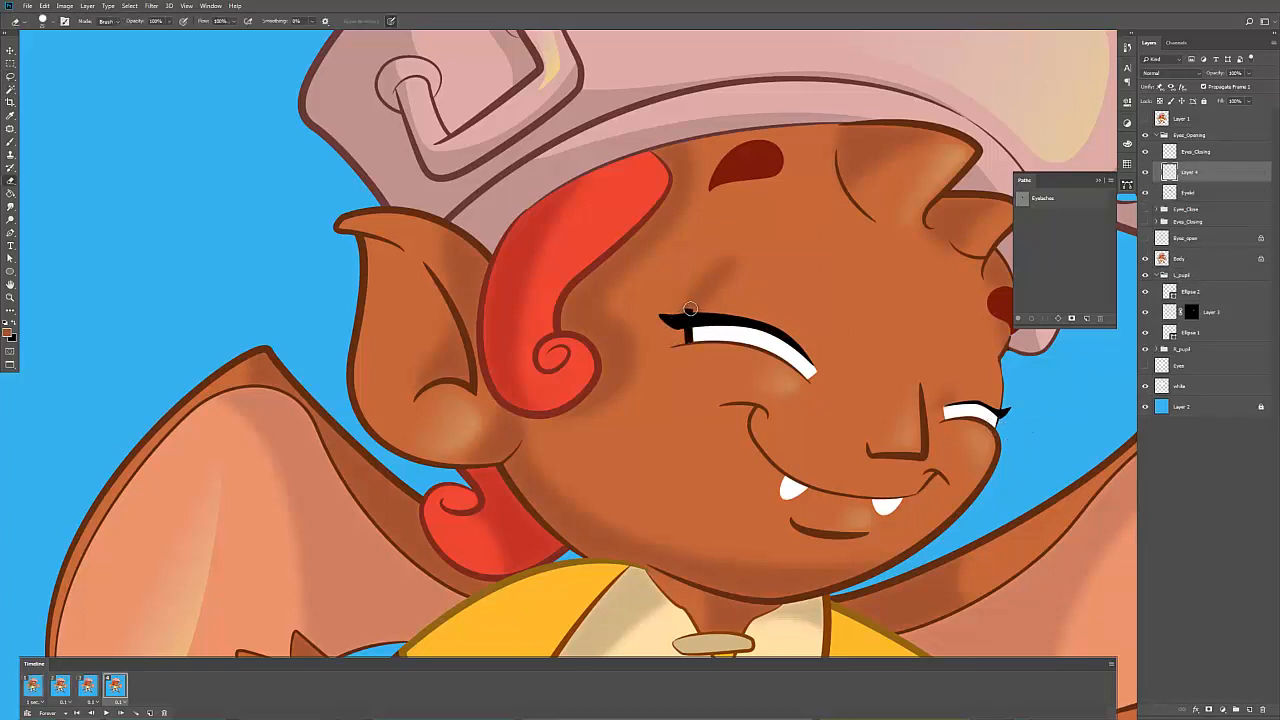
left_click(1196, 154, "shift")
key("ctrl+e")
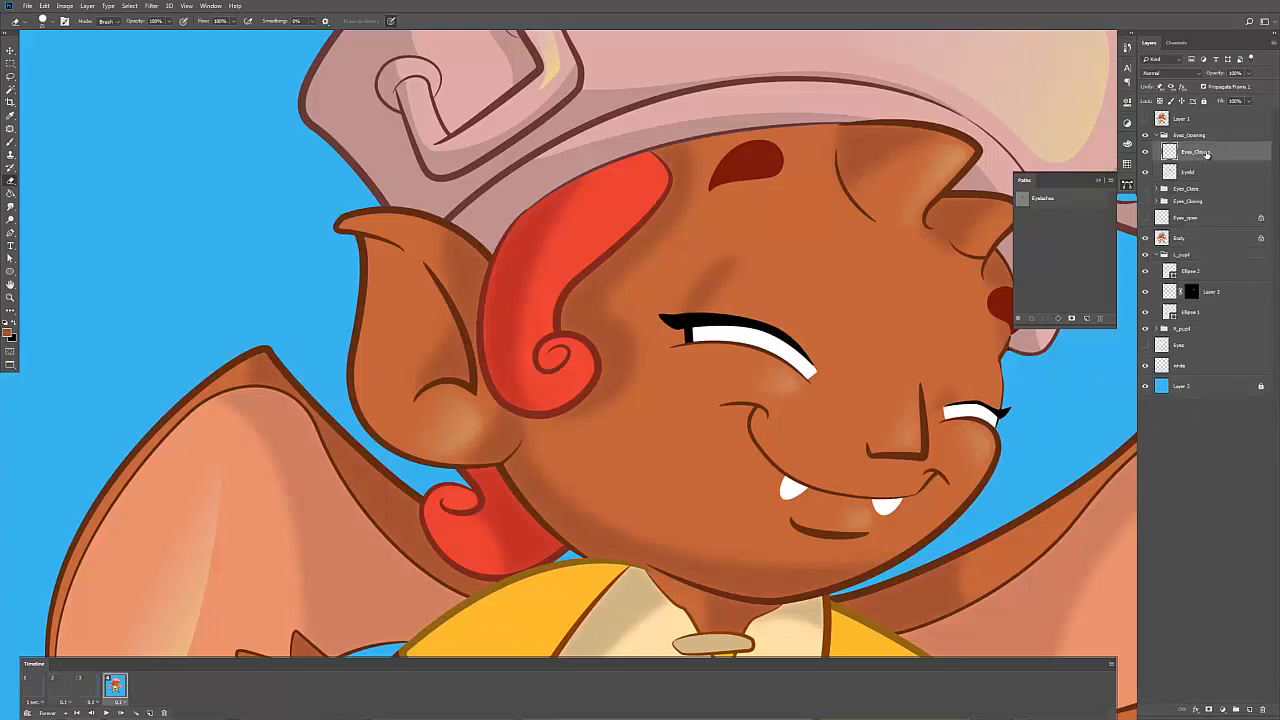
Step: Rename the merged lash layer in the Eyes_Opening group as Eyelashes
key("z")
left_click(846, 300, "alt")
left_click_drag(836, 300, 814, 303)
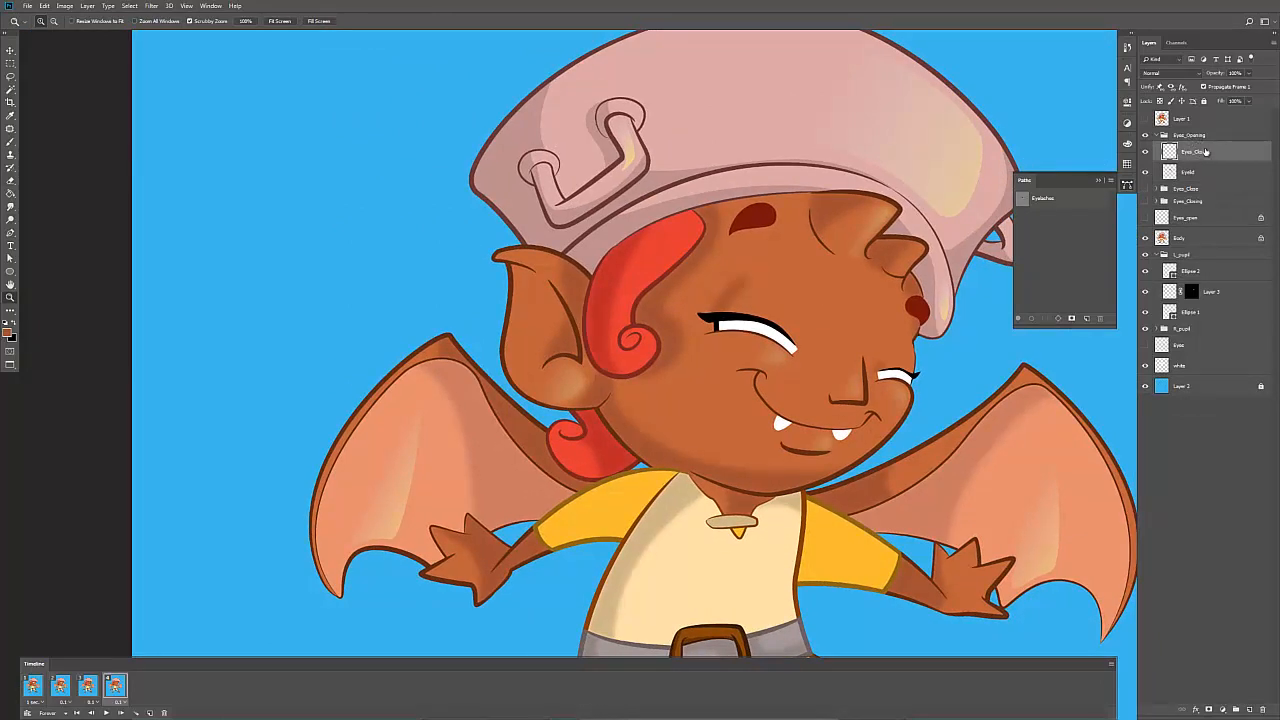
double_click(1200, 152)
type("Eyelashes")
key("Return")
Step: Play the blink with the whole character in view and step through the four frames to check the eye poses
key("space")
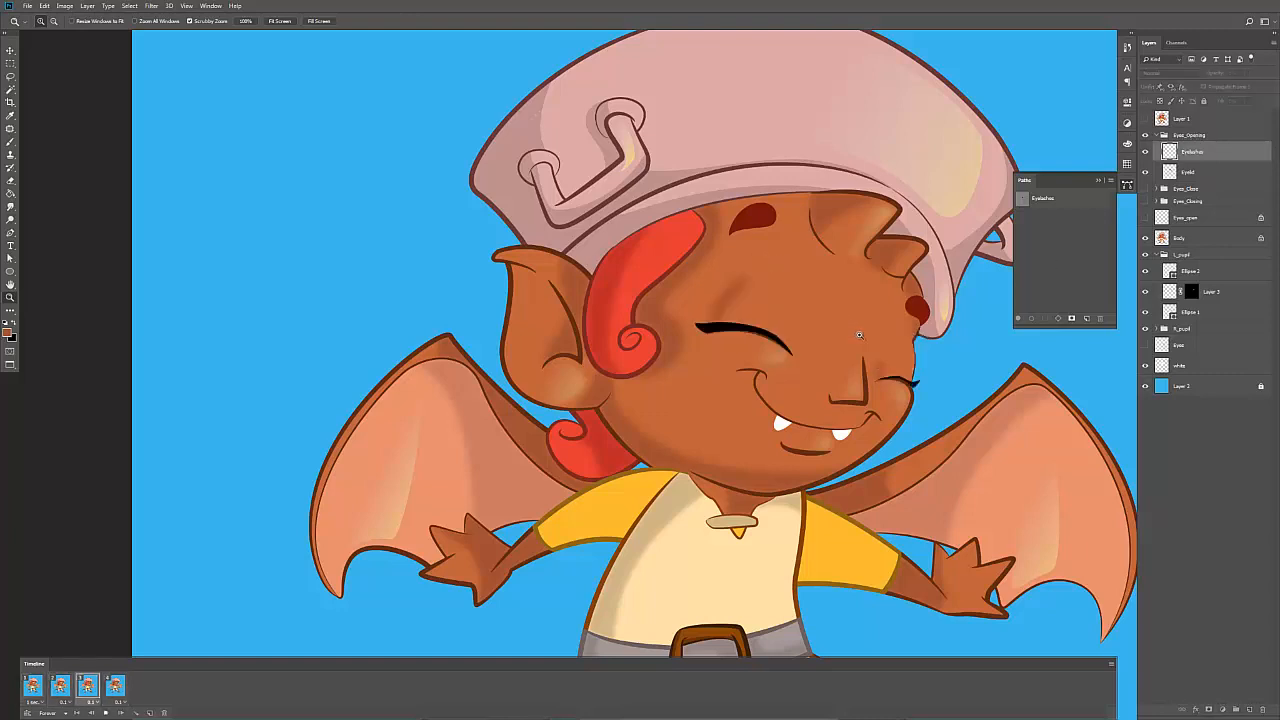
scroll(878, 330, "down", 5)
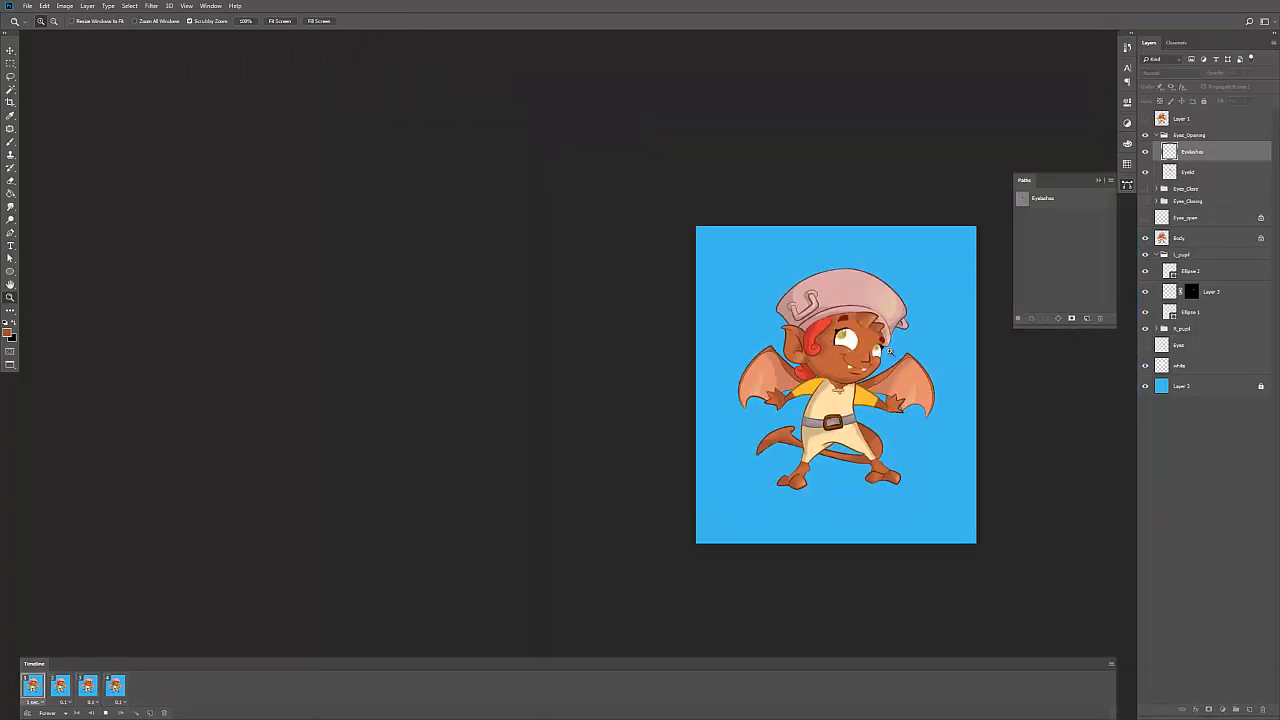
scroll(888, 352, "up", 3)
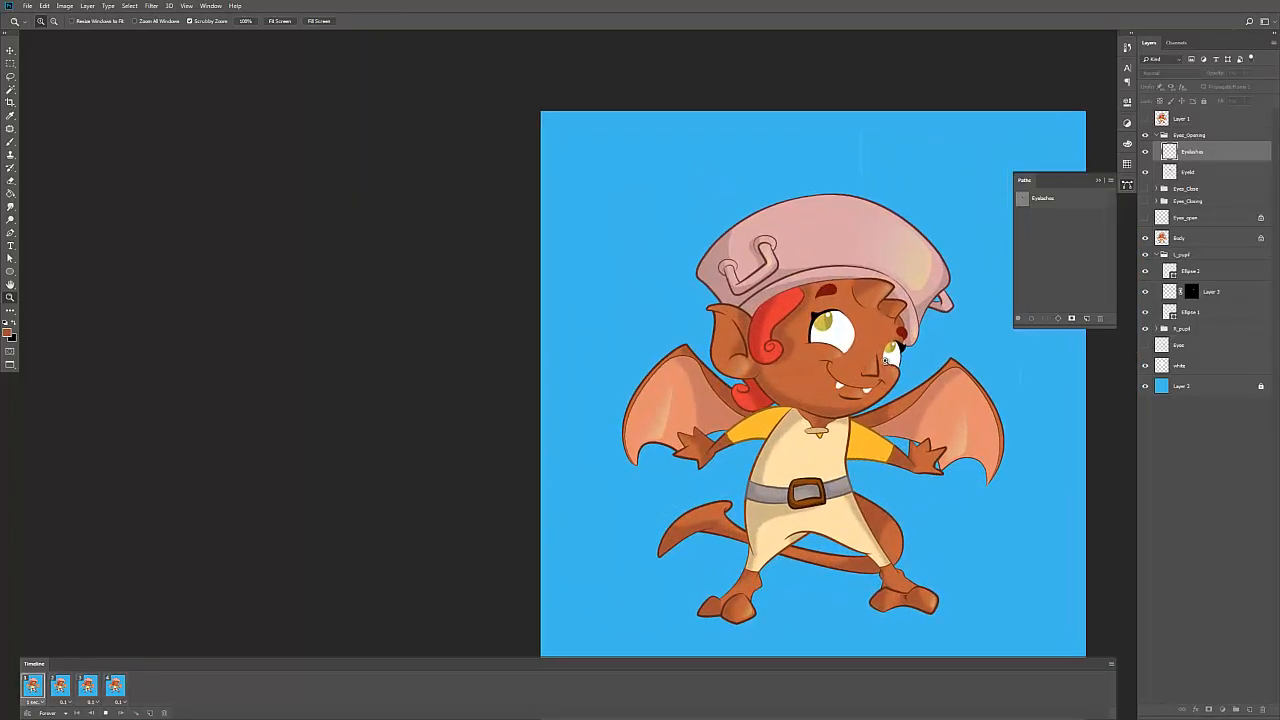
scroll(886, 360, "up", 1)
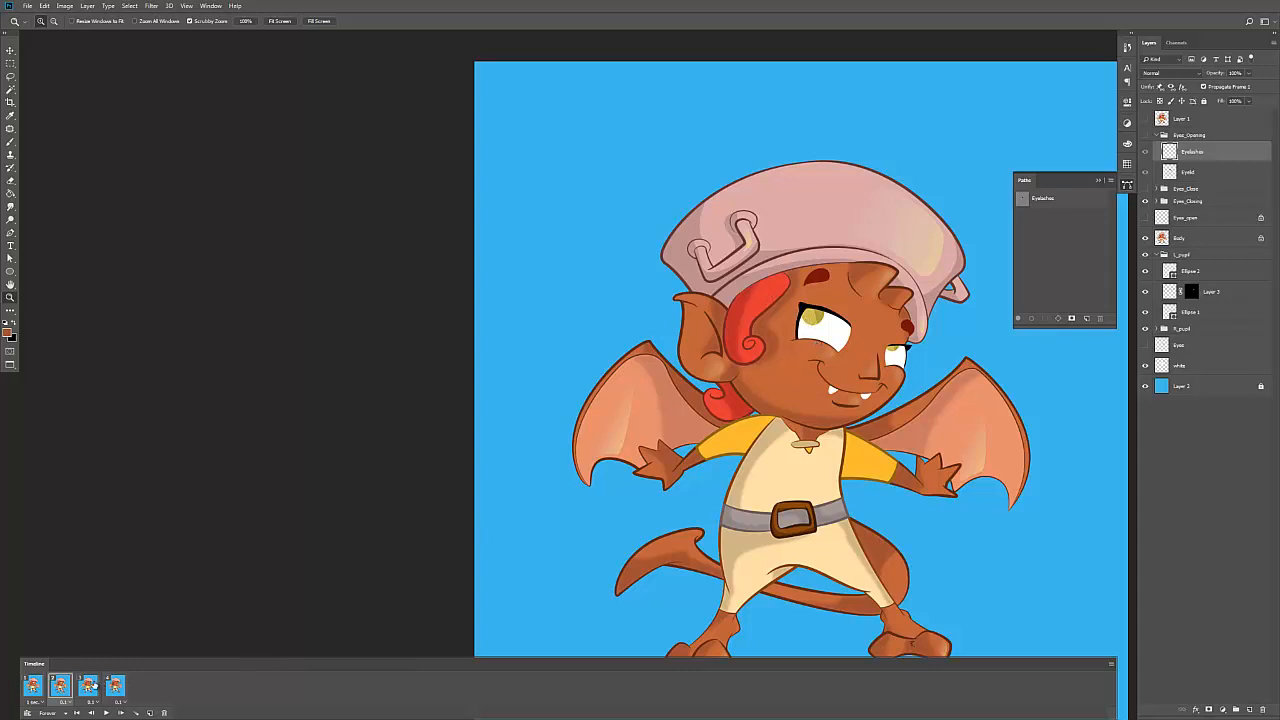
left_click(113, 686)
left_click(87, 686)
left_click(60, 686)
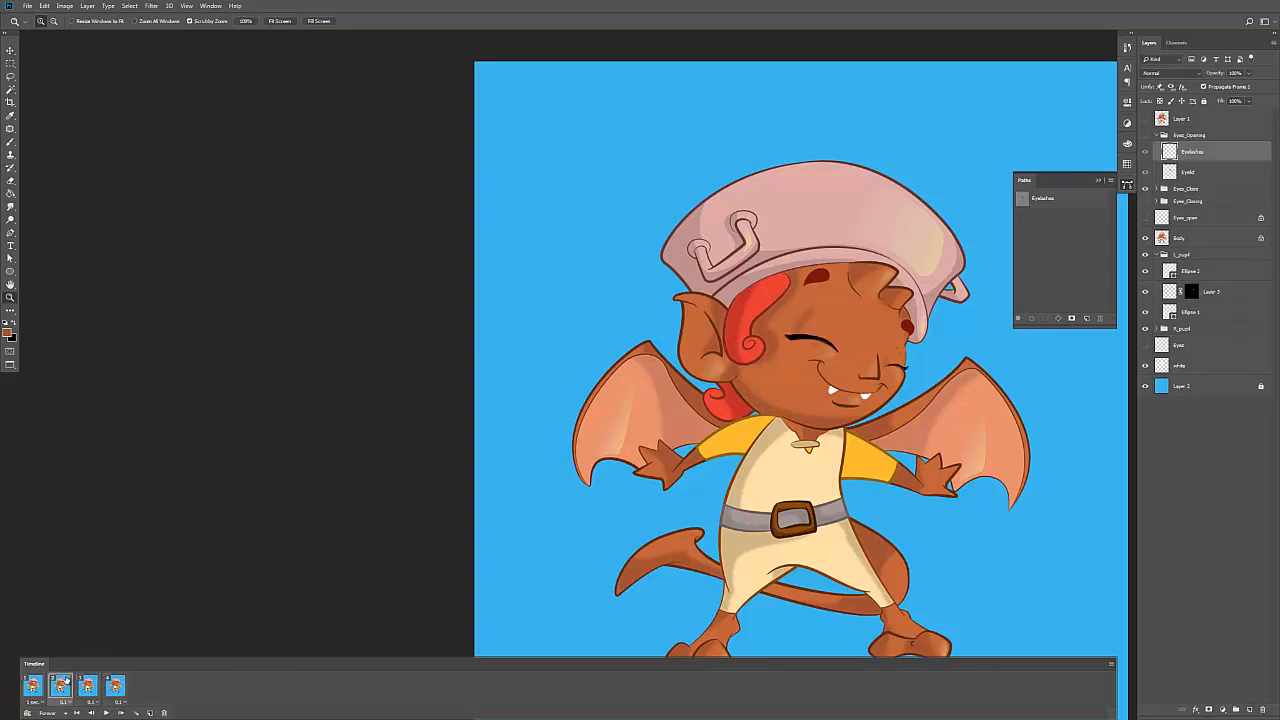
left_click(40, 680)
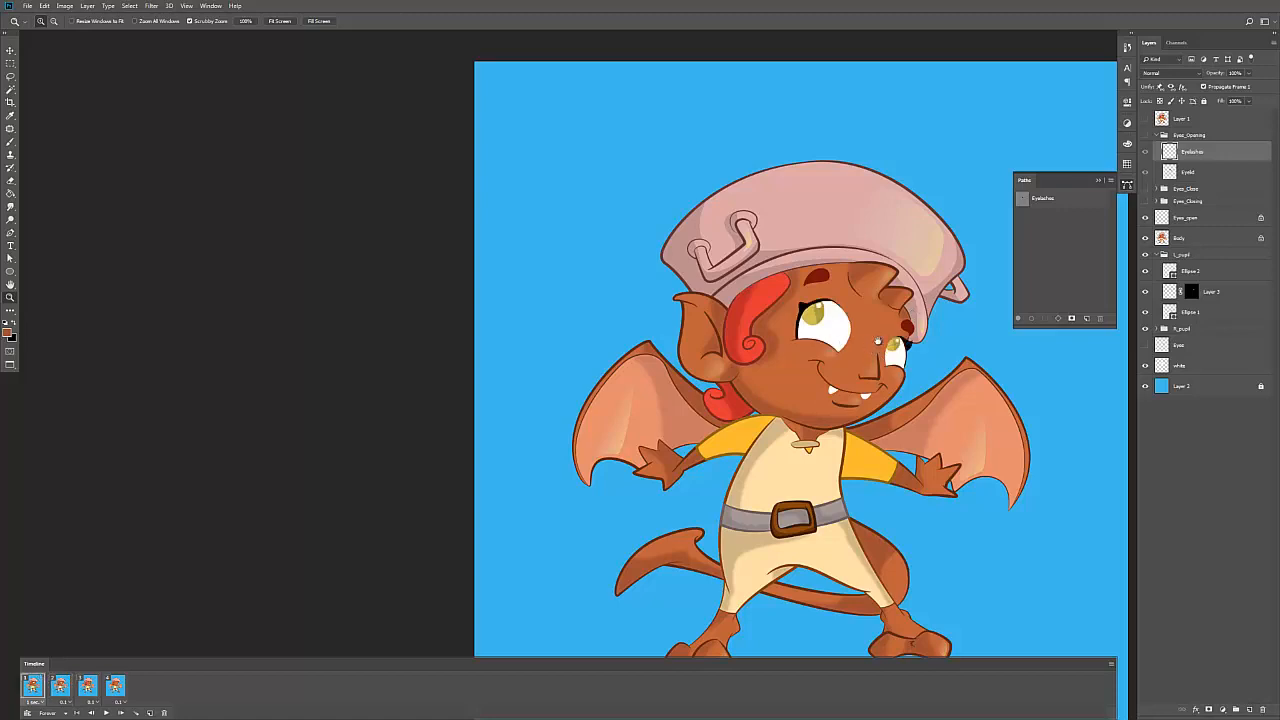
left_click_drag(878, 341, 849, 329)
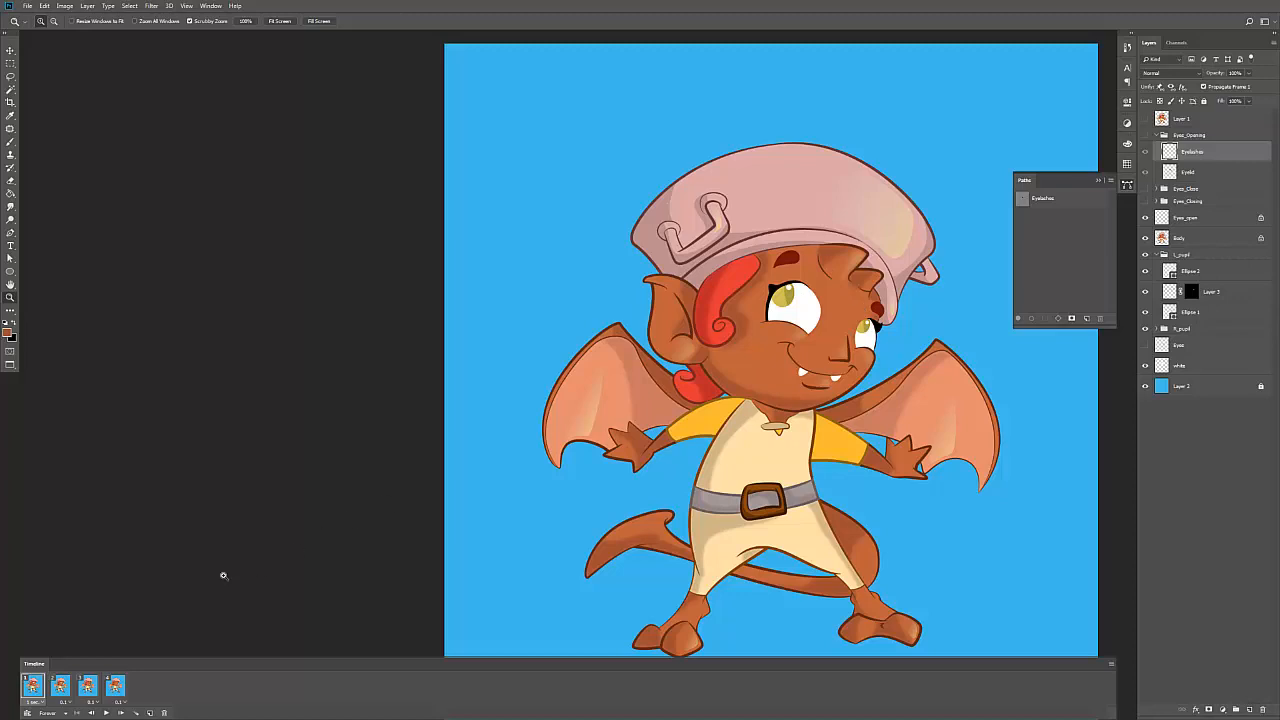
key("space")
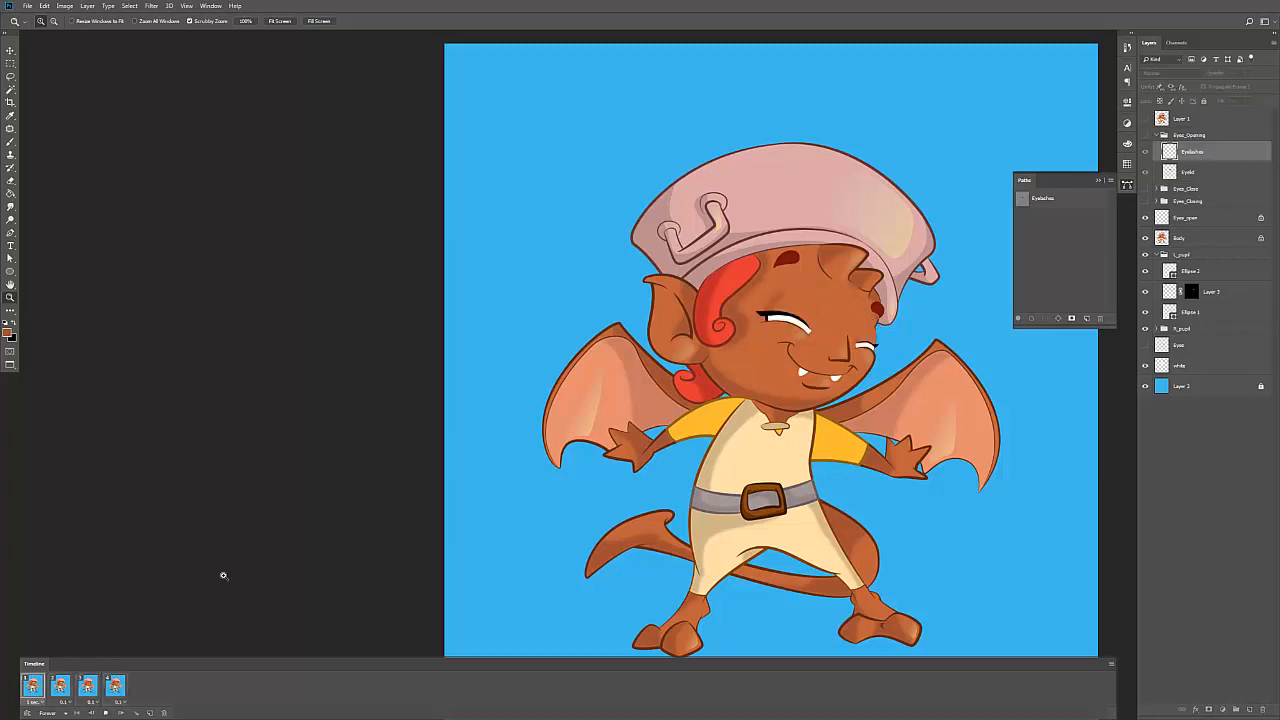
key("space")
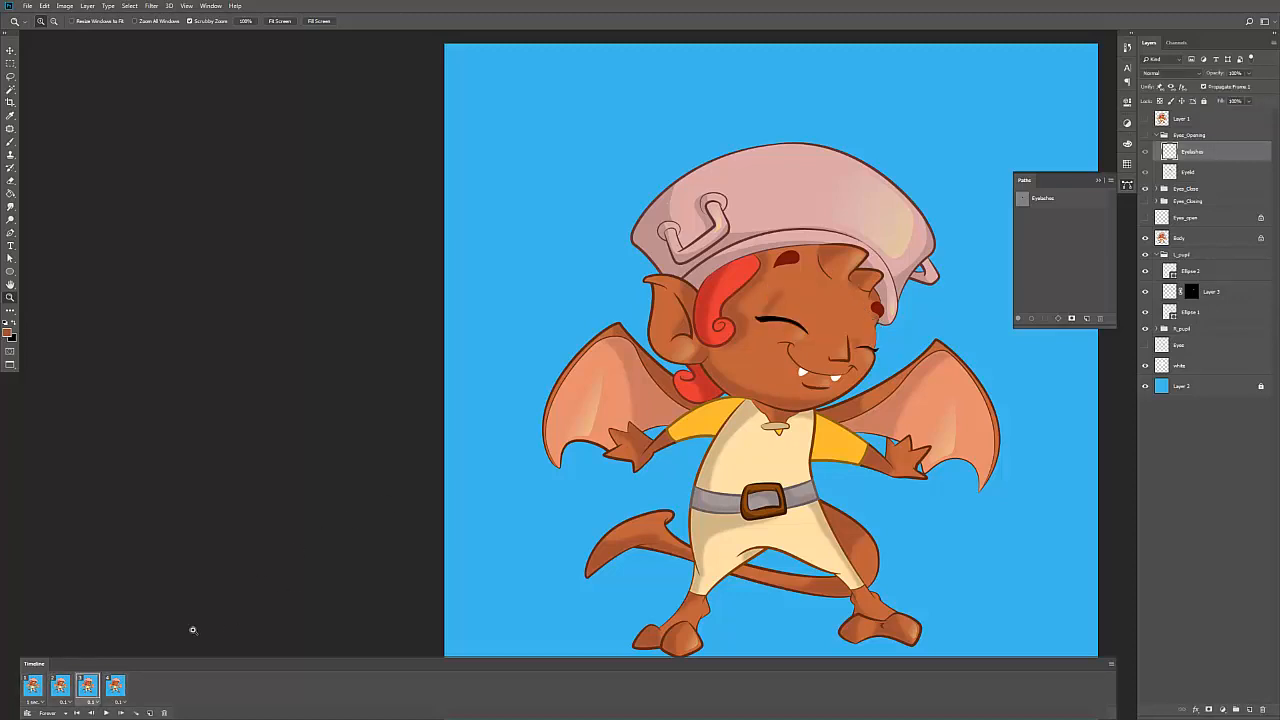
Step: In the second frame, select the Eyes_open layer inside Eyes_Closing and sample the skin color beside the larger eye for the Brush
left_click(60, 686)
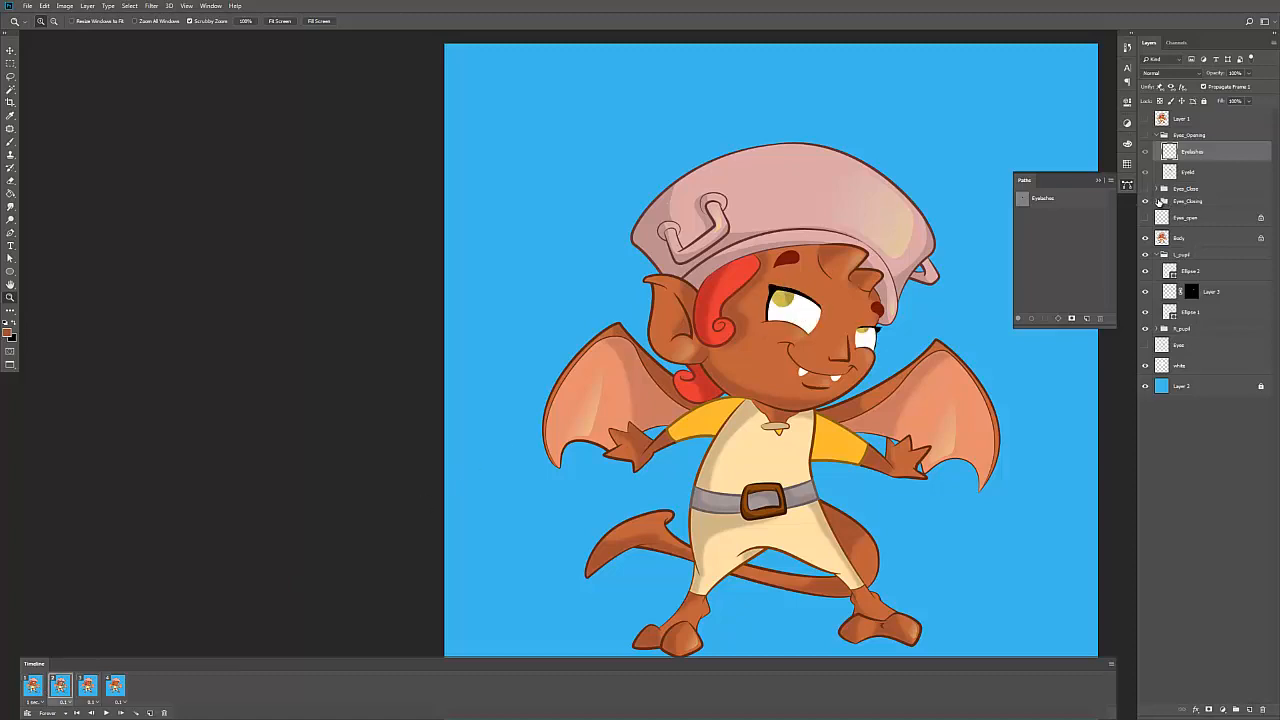
left_click(1159, 201)
left_click(1197, 219)
left_click(1197, 240)
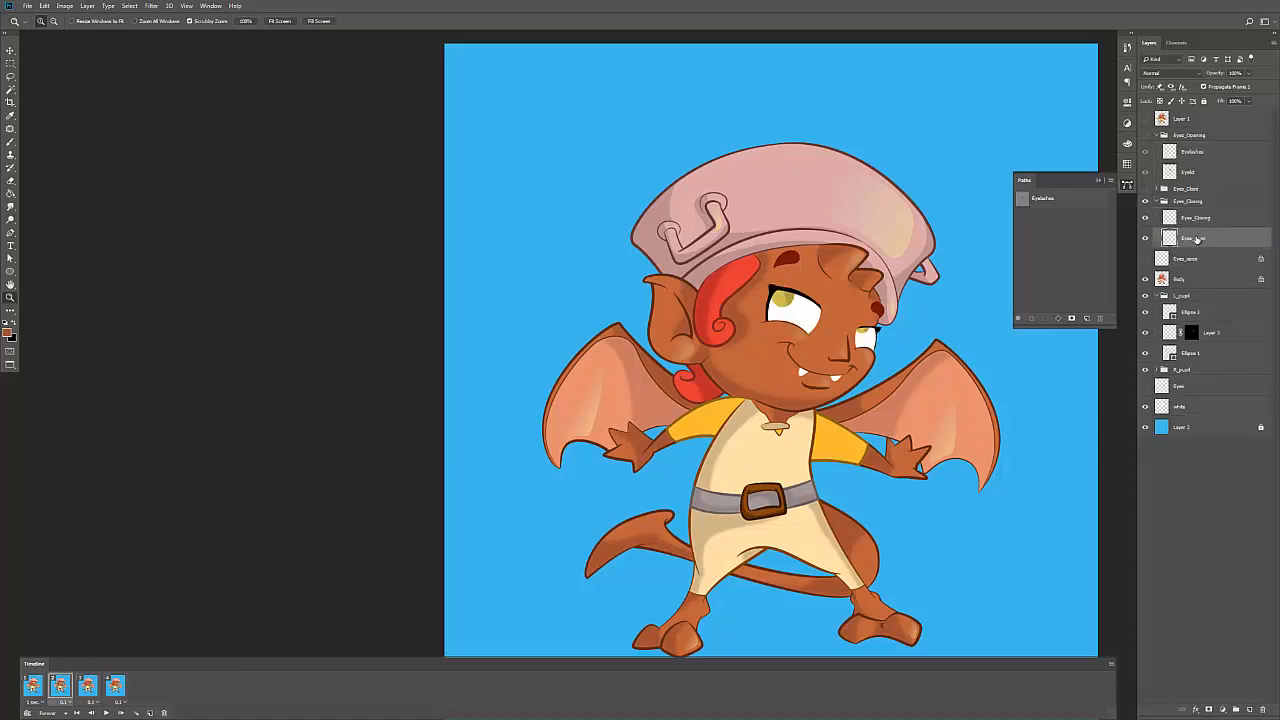
left_click_drag(762, 308, 777, 290)
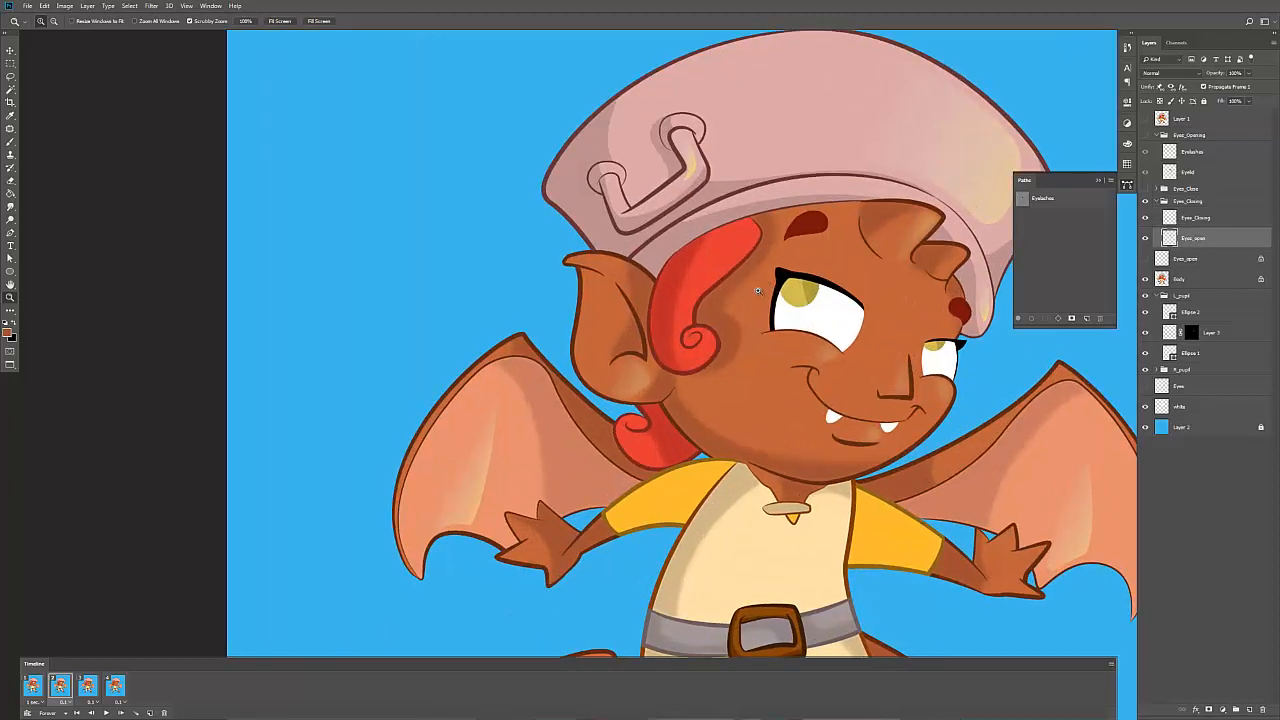
key("i")
left_click(720, 297)
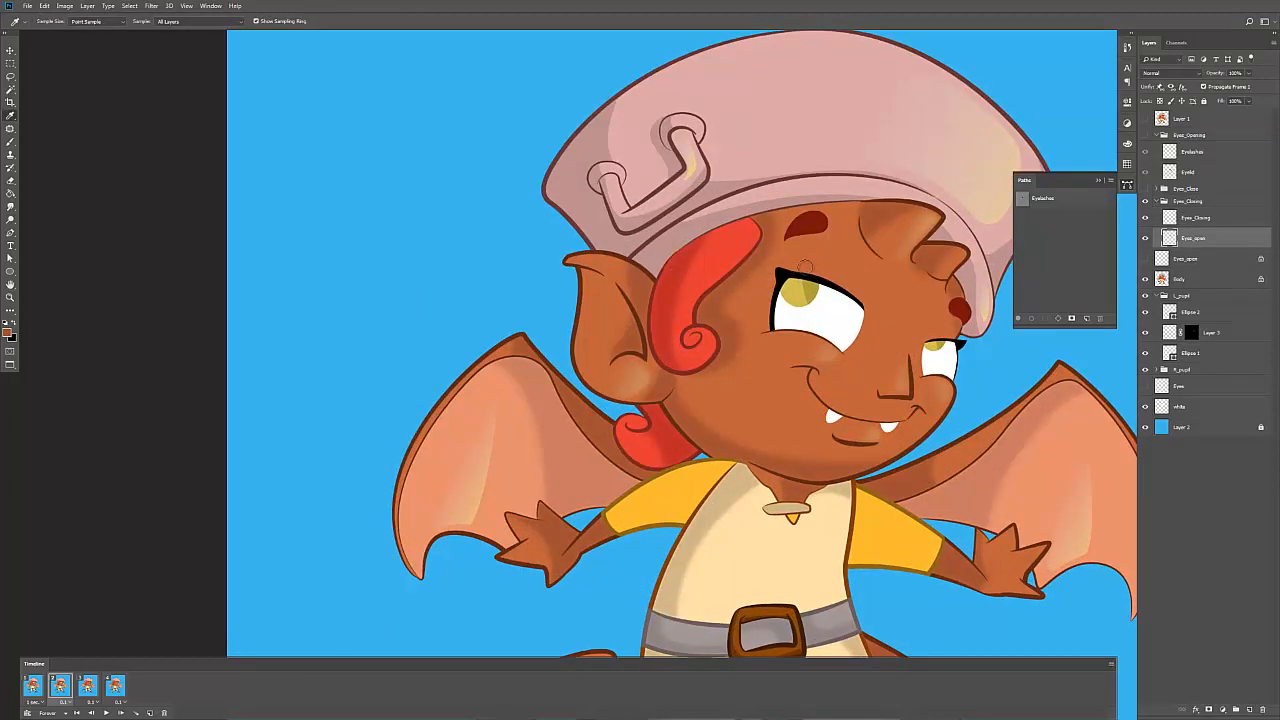
key("b")
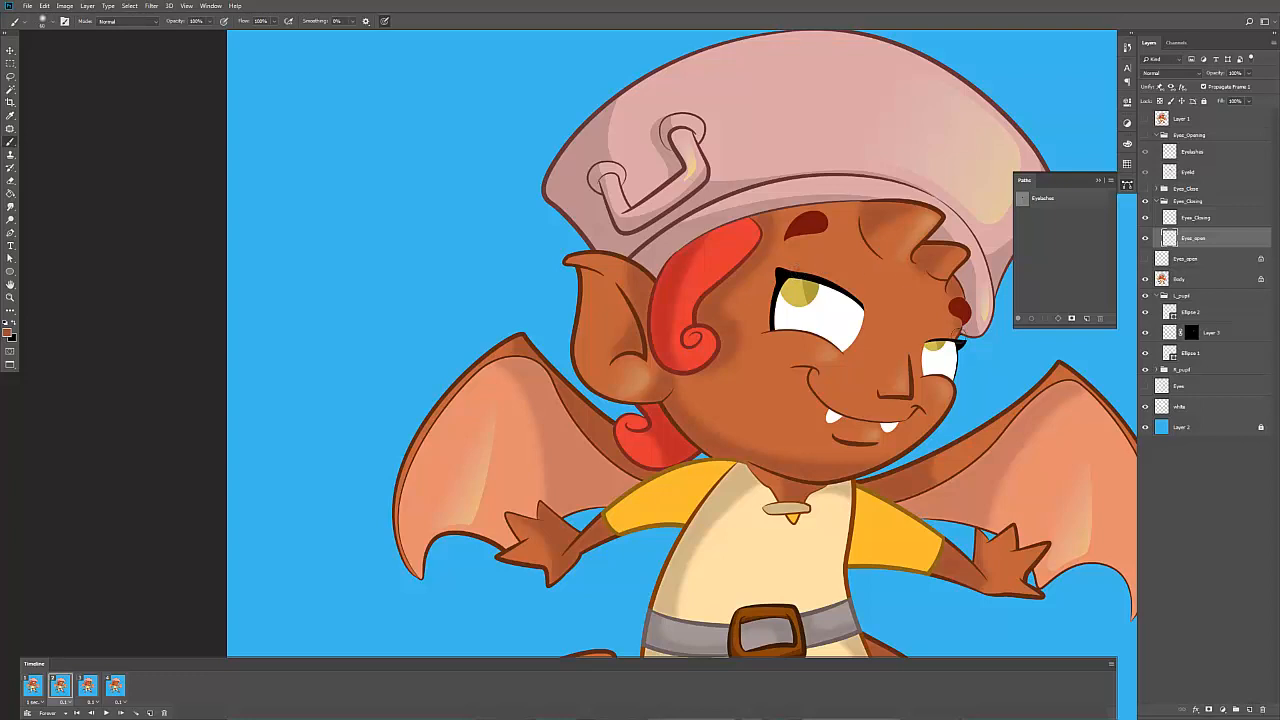
Step: Play the blink animation with the whole character in view, and stop it after checking the motion
key("z")
left_click_drag(960, 300, 865, 298)
key("space")
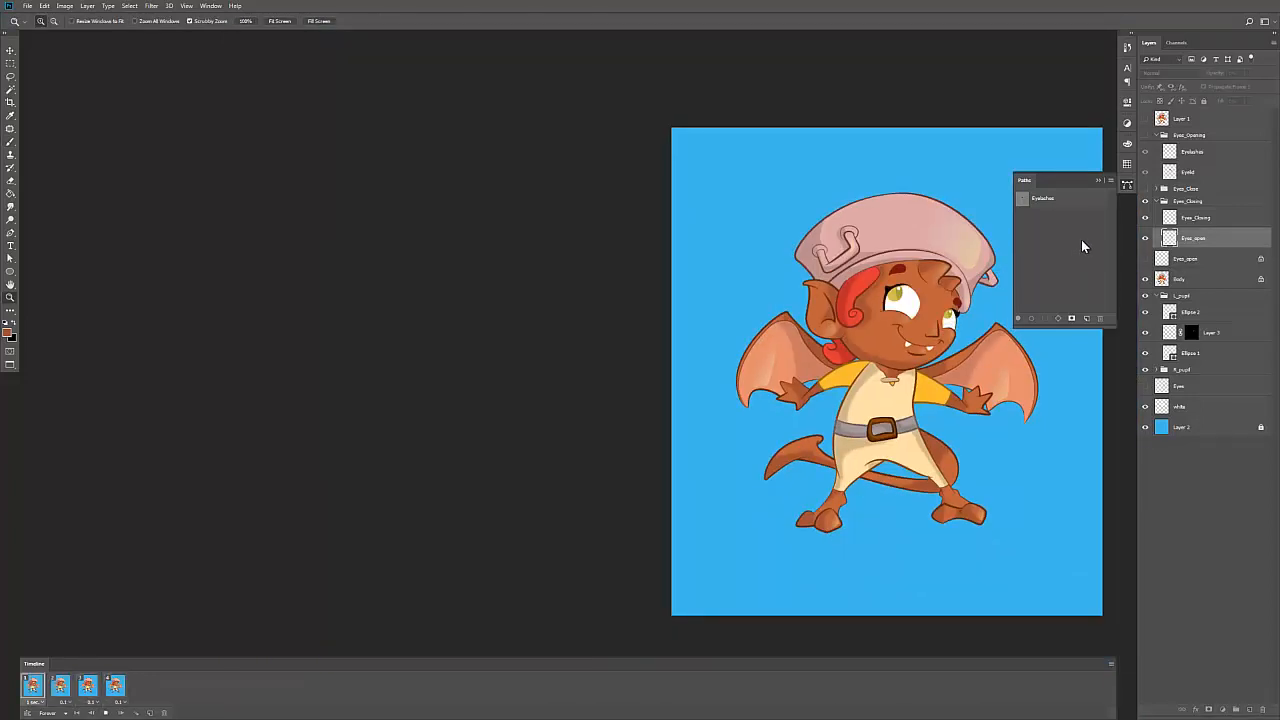
key("space")
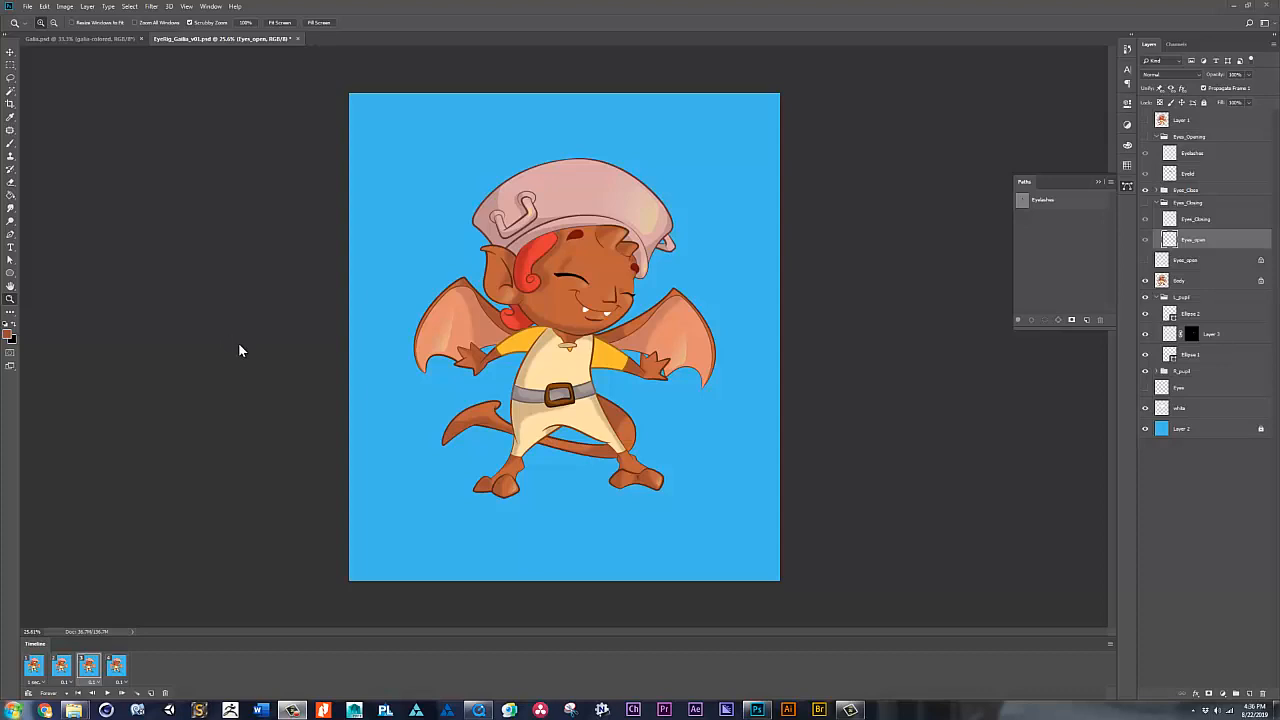
left_click(320, 340)
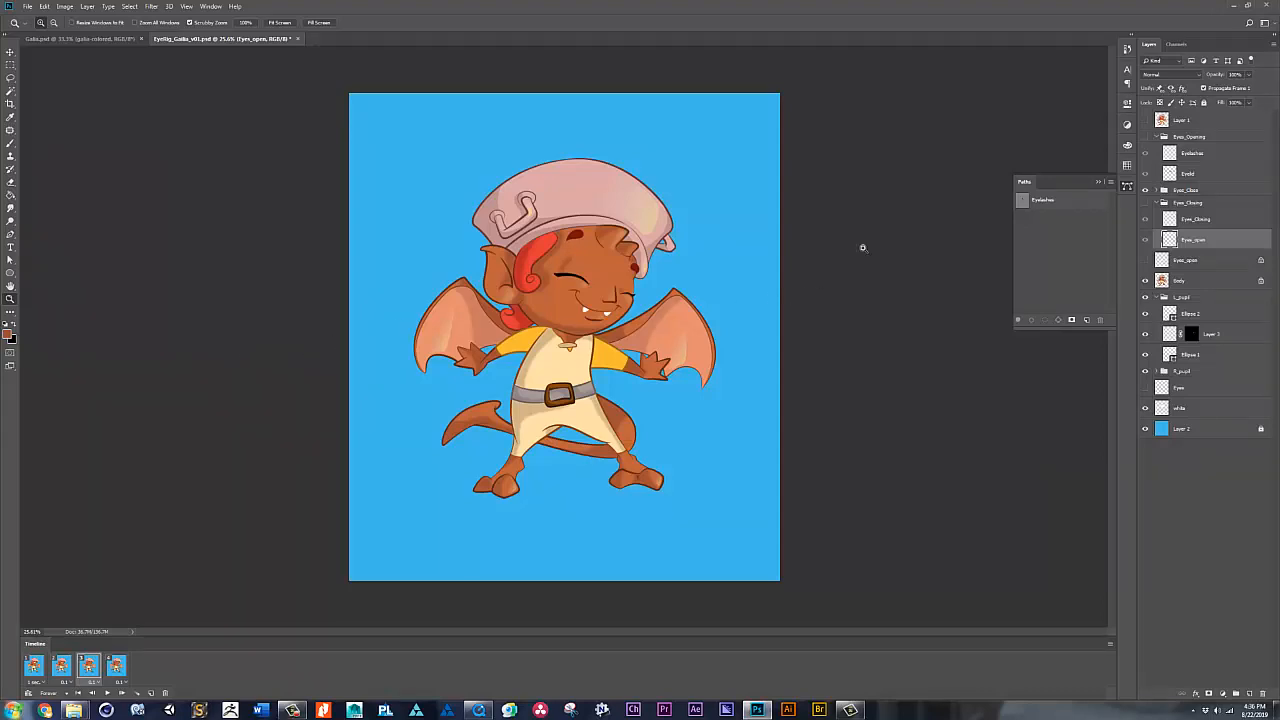
mouse_move(480, 311)
left_mouse_down()
mouse_move(520, 315)
mouse_move(464, 327)
left_mouse_up()
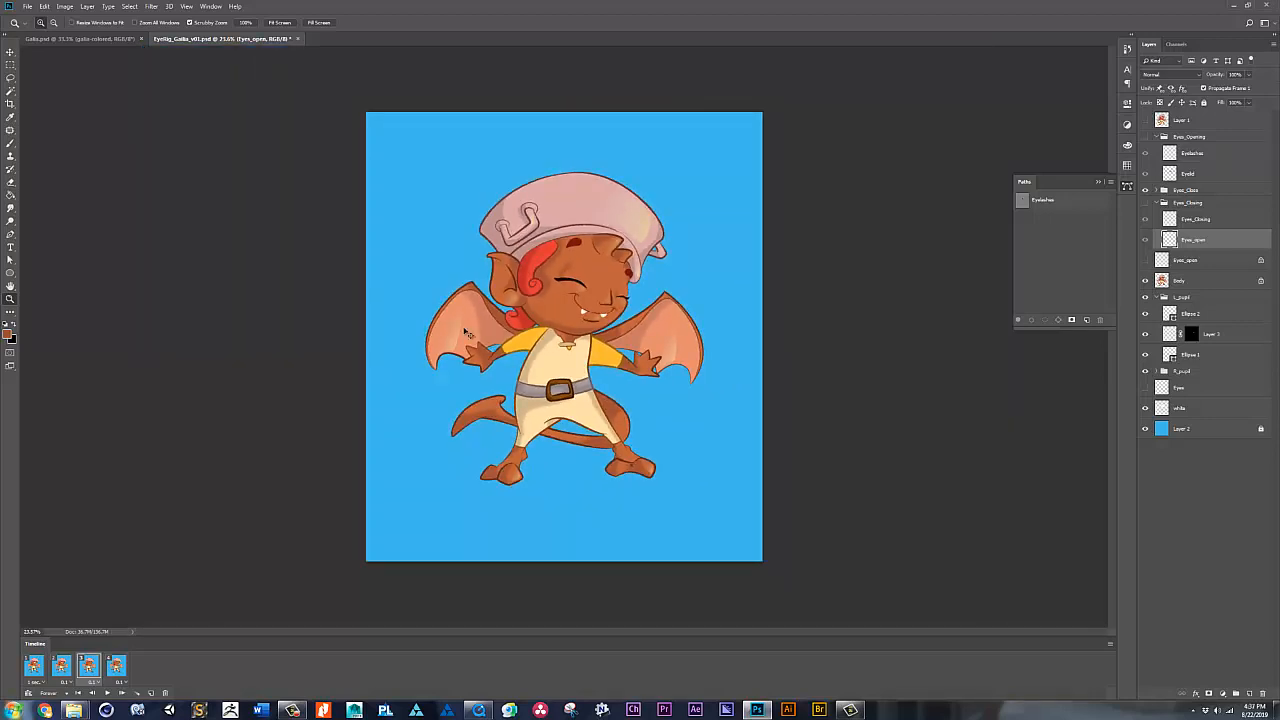
Step: Save the document as a new Photoshop file named EyeRig_Gaila_Pieces_v01 with Maximize Compatibility on
key("ctrl+shift+s")
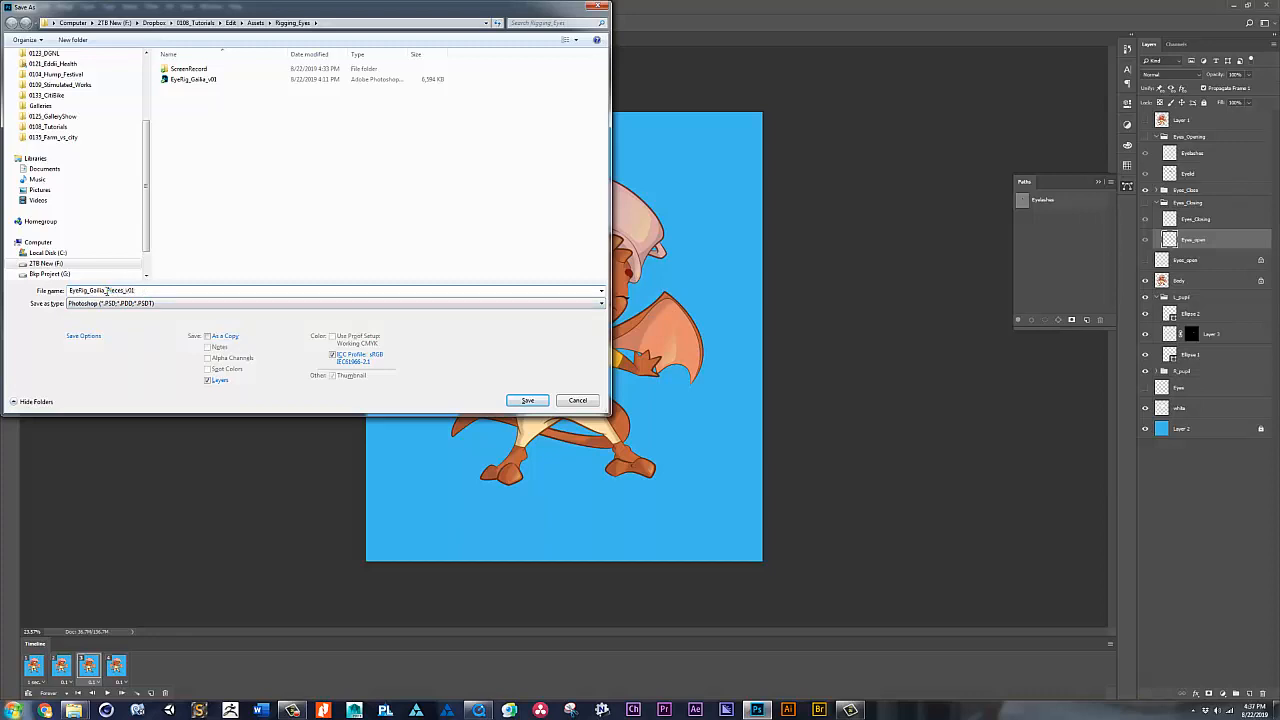
key("Return")
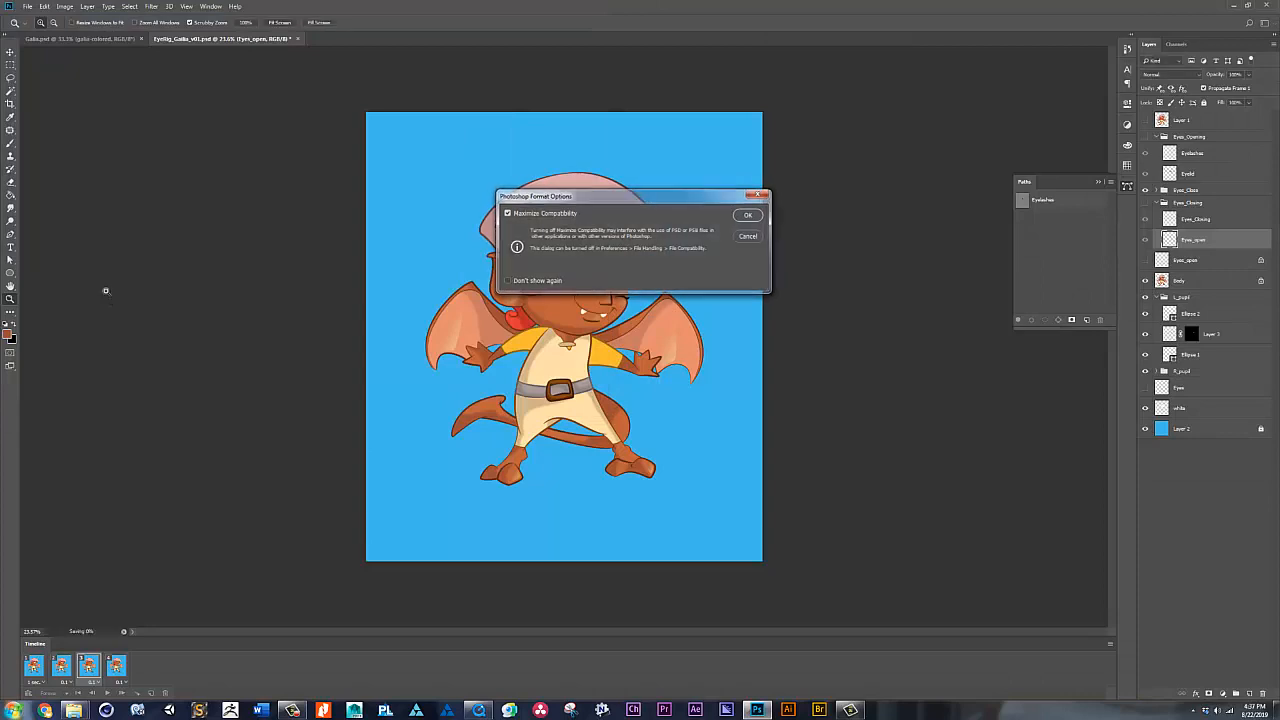
key("Return")
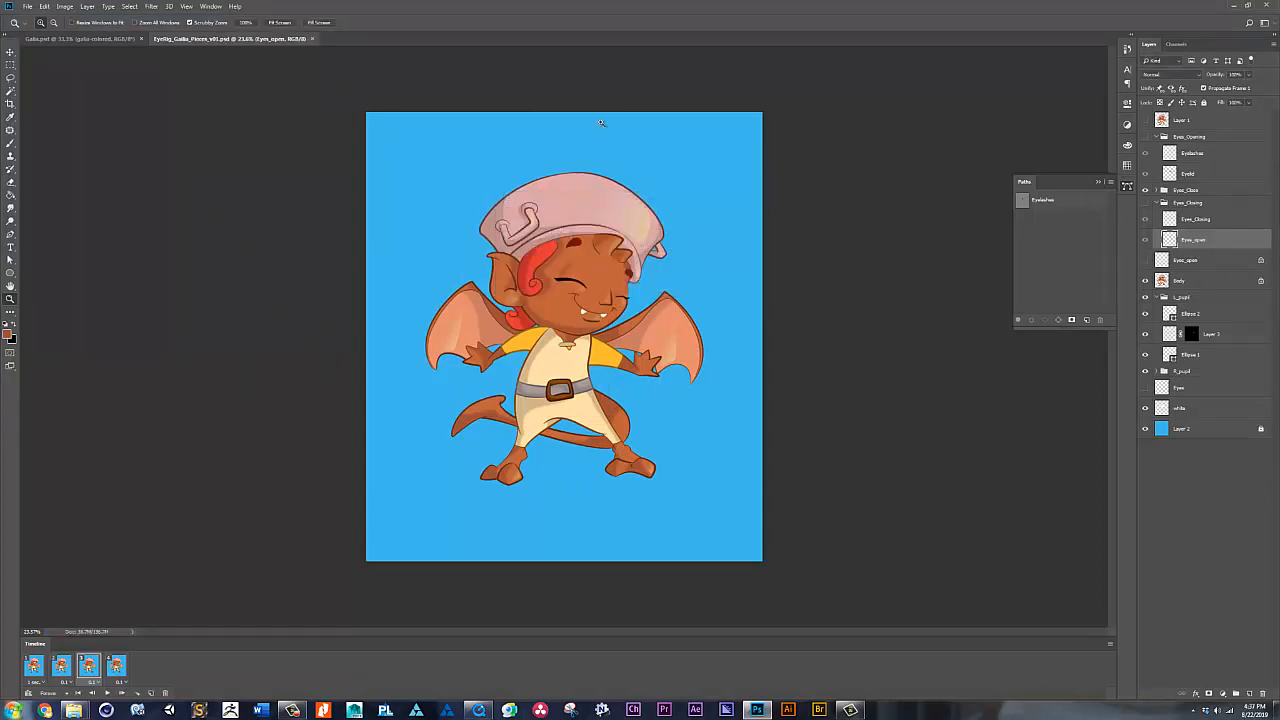
Step: Delete Layer 1 above the eye groups, and in the first frame merge the L_pupil and R_pupil groups into single layers
left_click(1202, 126)
scroll(1202, 130, "down", 1)
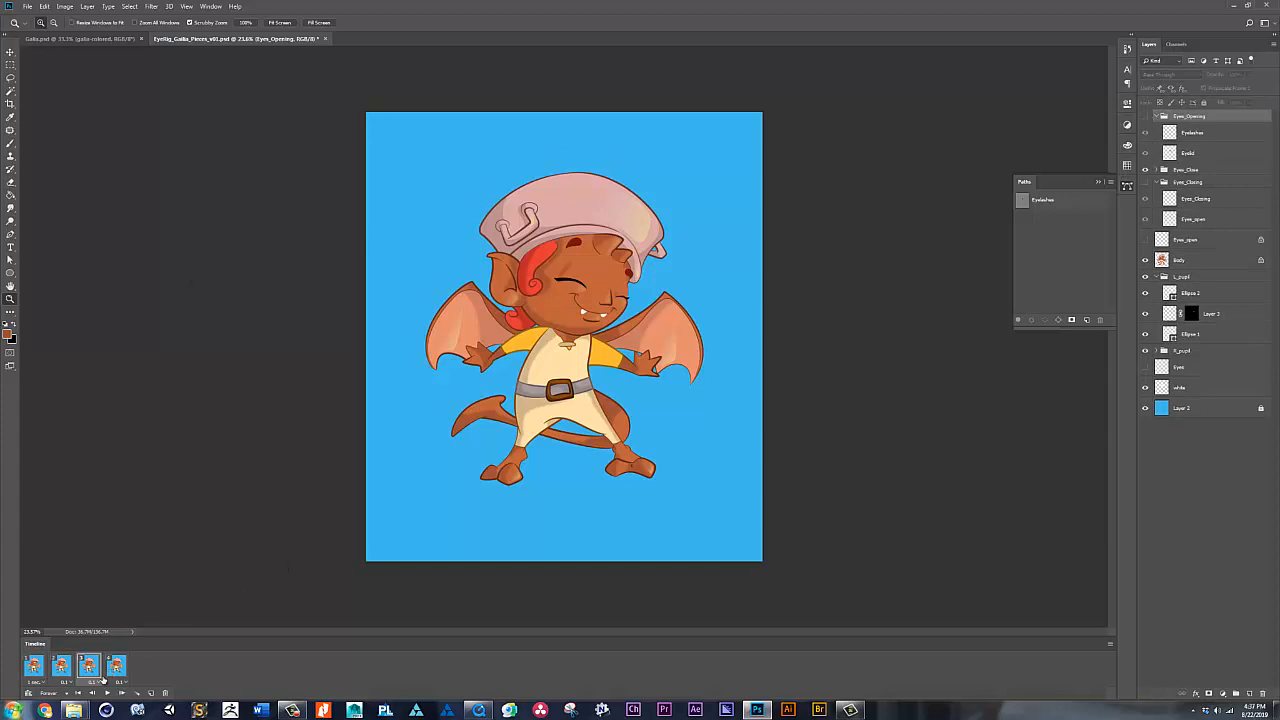
left_click(36, 667)
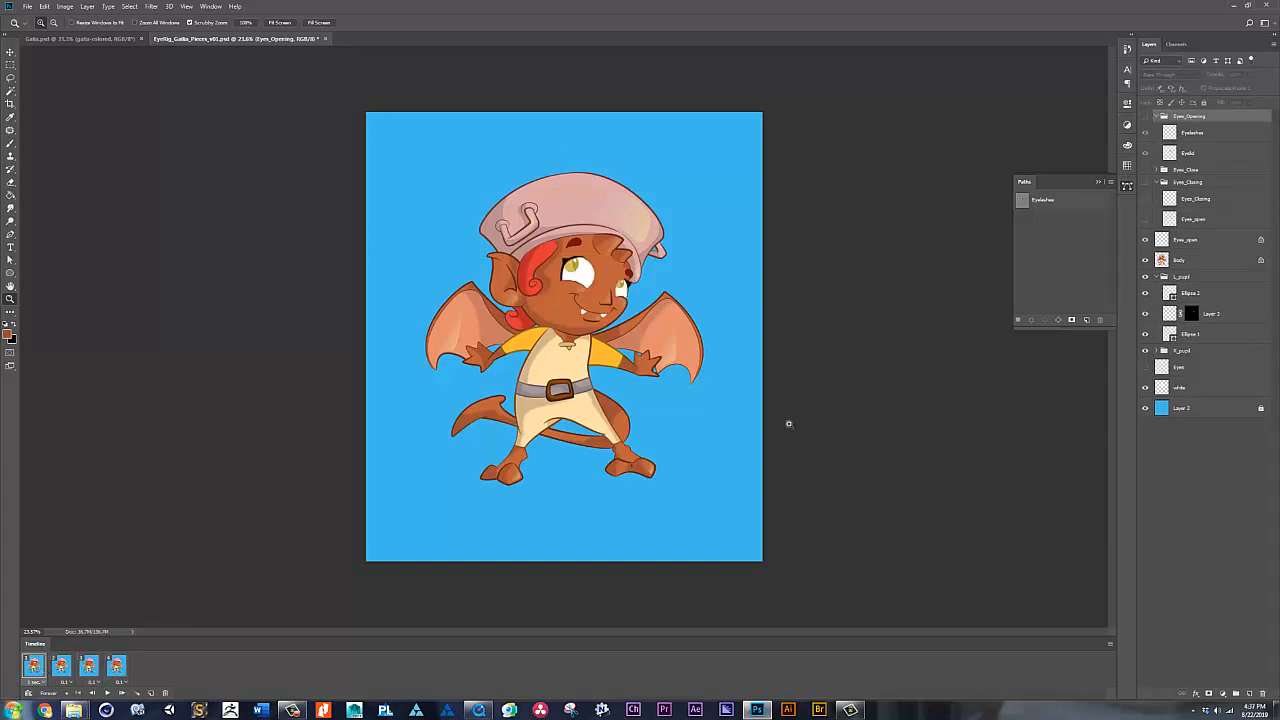
left_click(1189, 278)
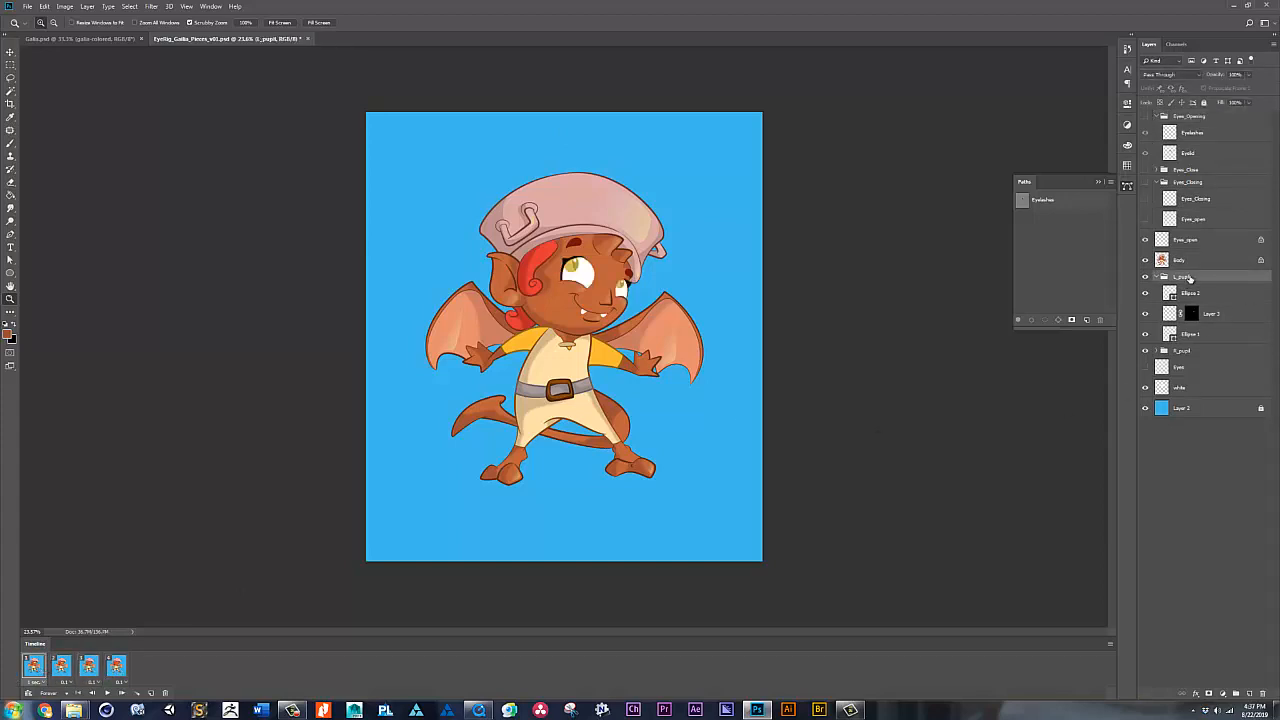
key("ctrl+e")
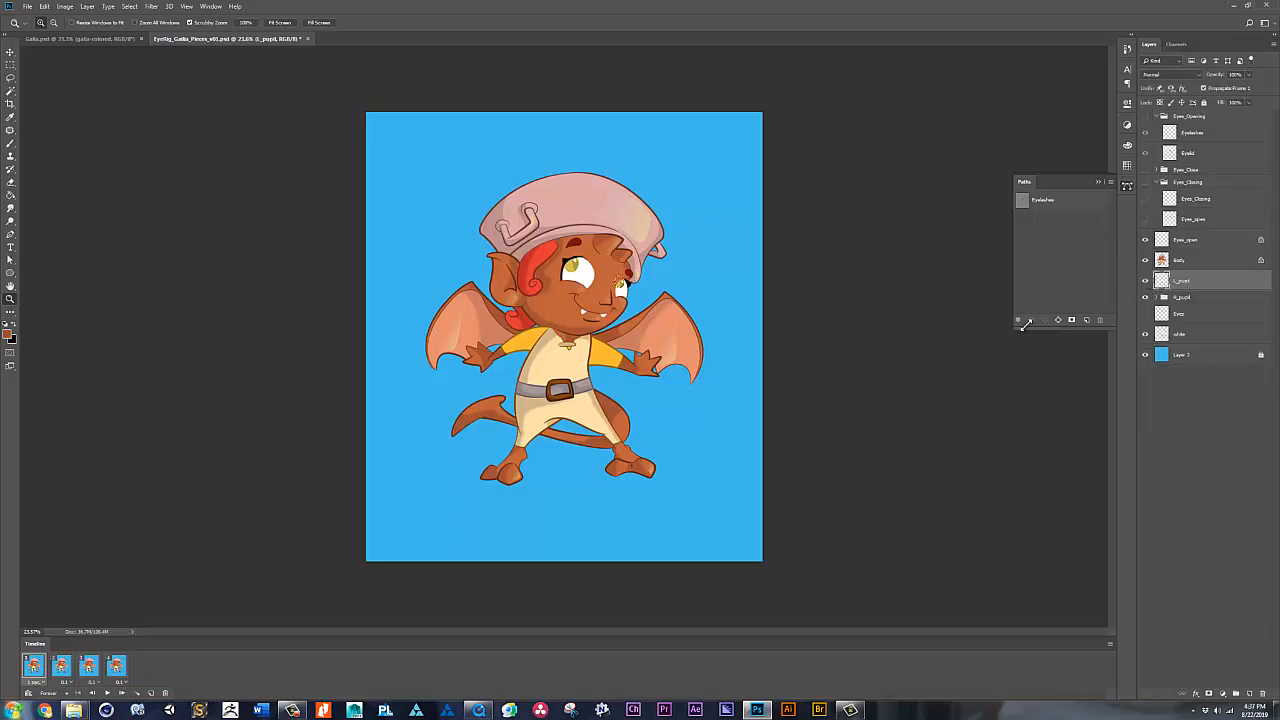
key("l")
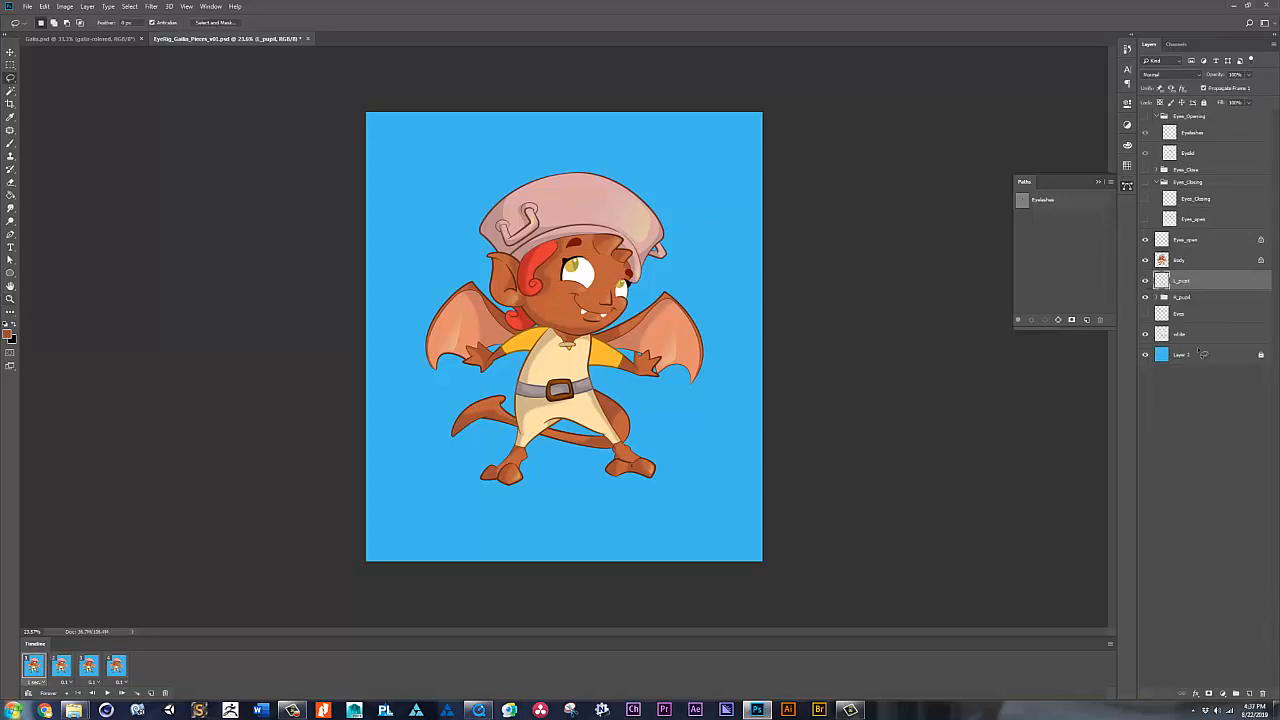
left_click(1186, 298)
key("ctrl+e")
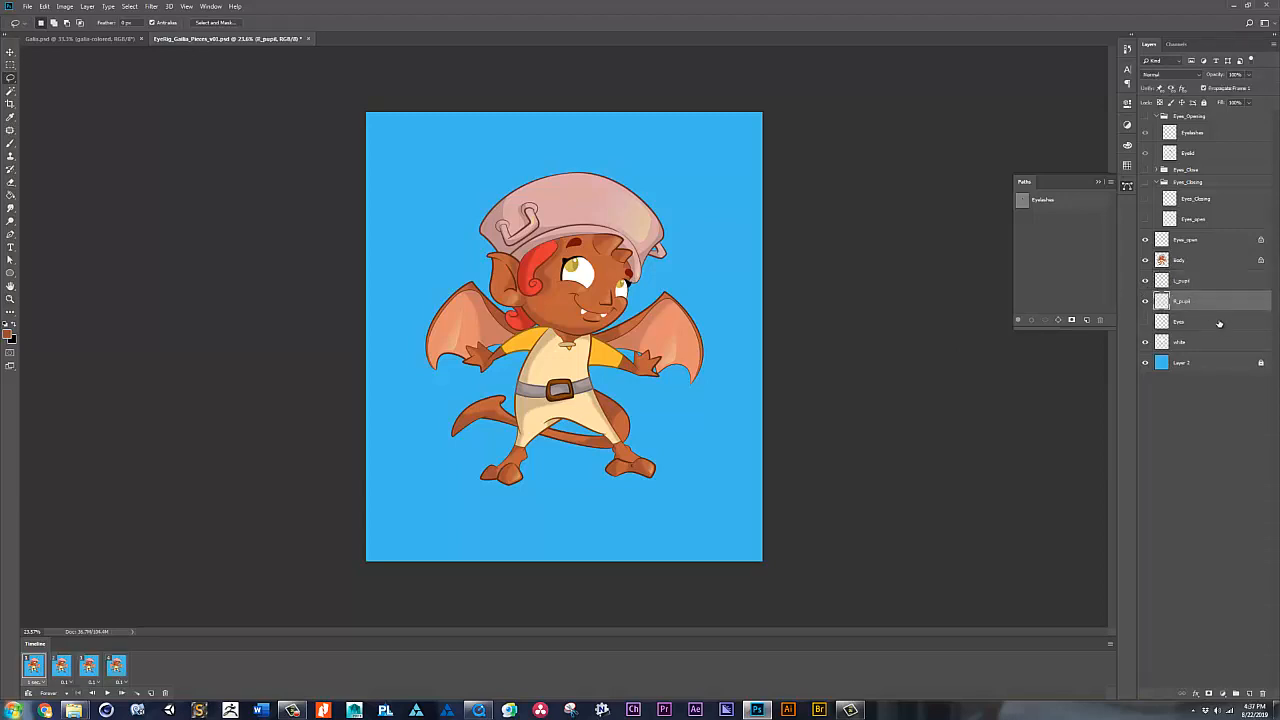
Step: Show the hidden Eyes layer, move its artwork beside the head to inspect it, and delete the layer
left_click(1147, 324)
left_click(1178, 323)
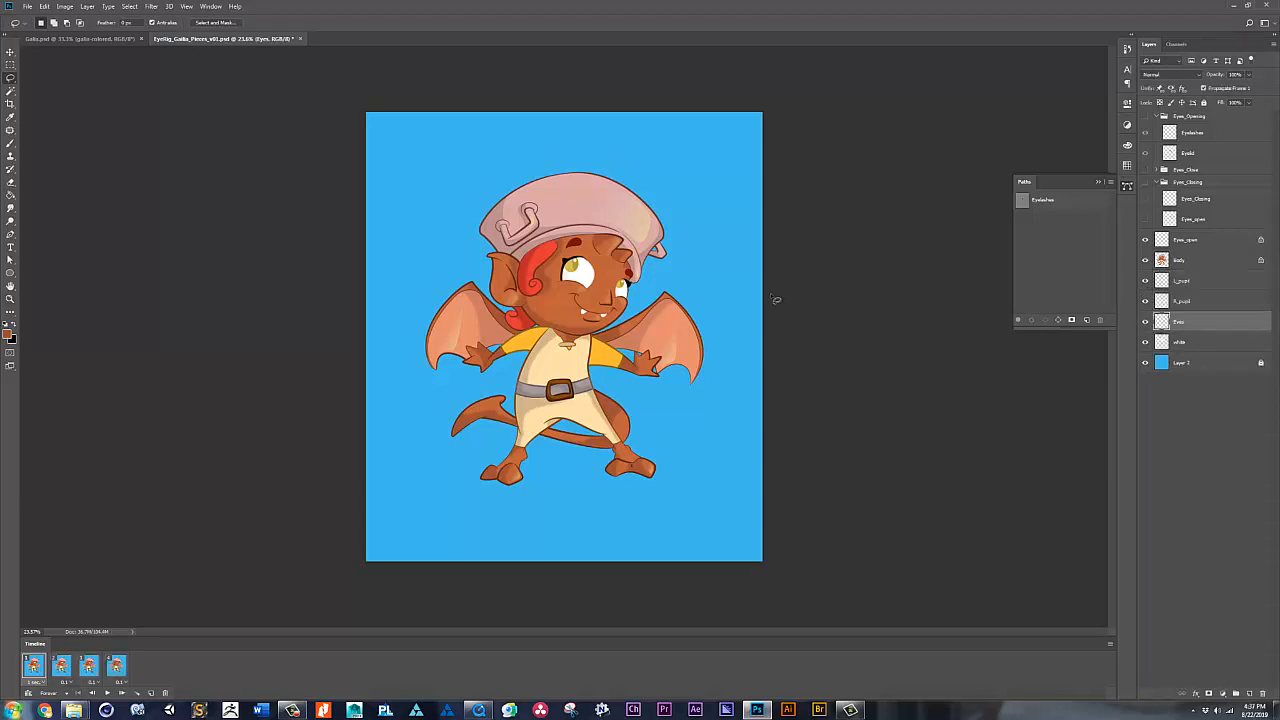
key("v")
left_click_drag(574, 328, 692, 345)
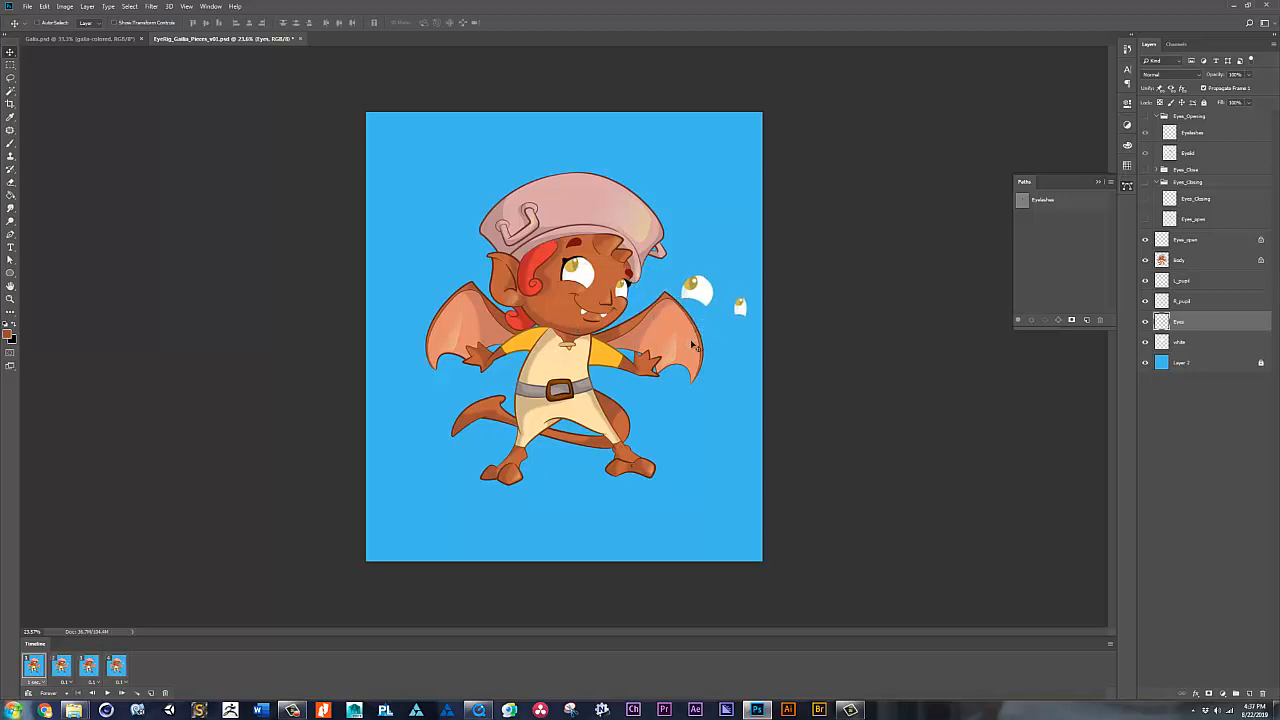
key("Delete")
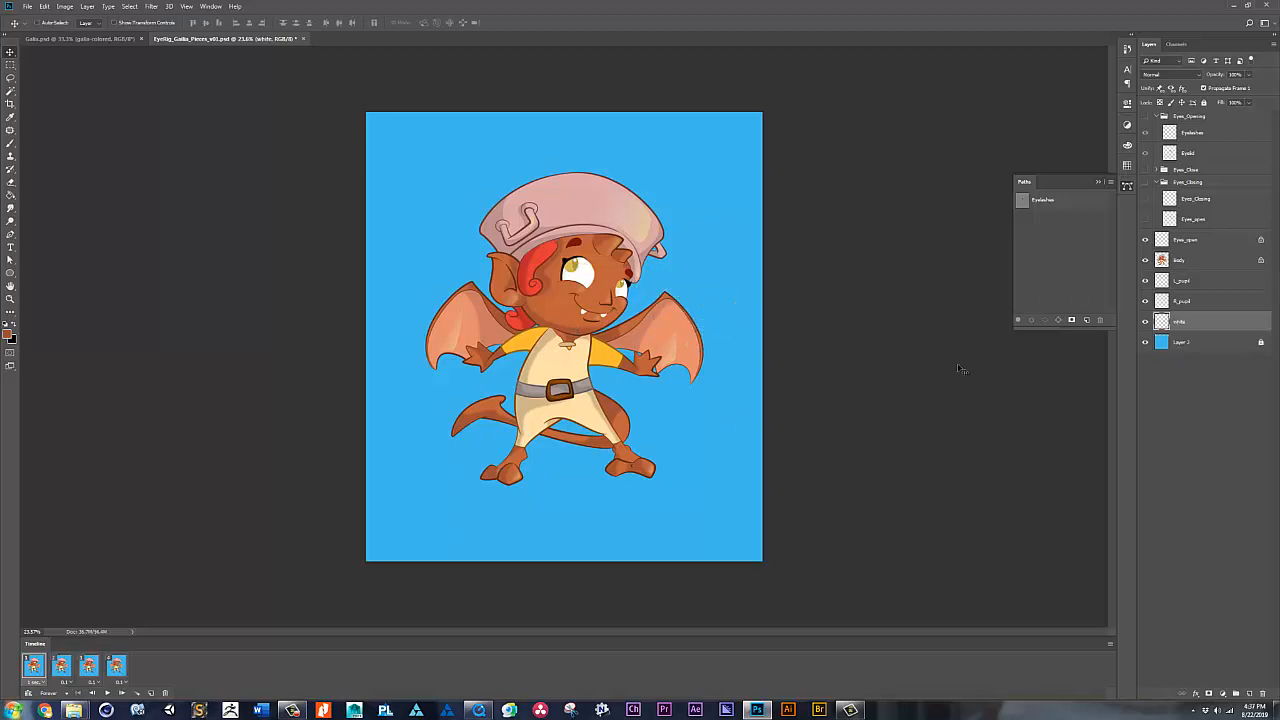
Step: Collapse the Eyes_Closing, Eyes_Close and Eyes_Opening groups in the layer stack
left_click(1200, 242)
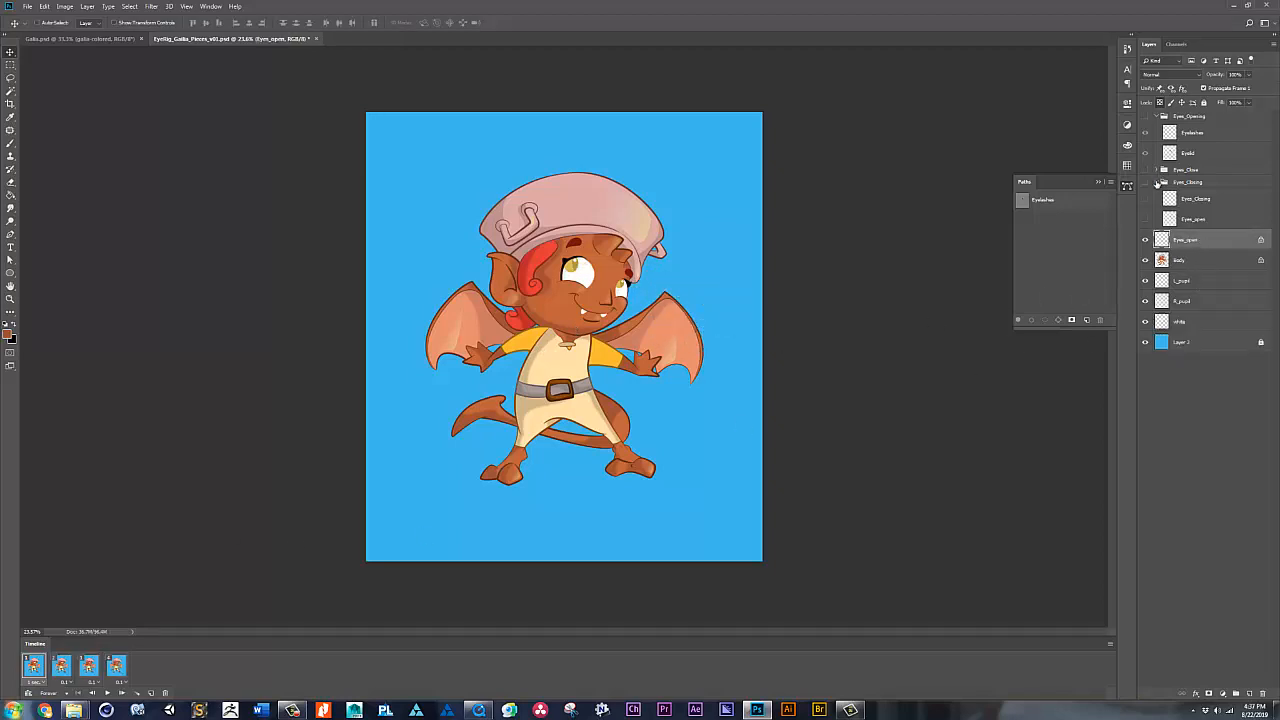
left_click(1157, 182)
left_click(1157, 170)
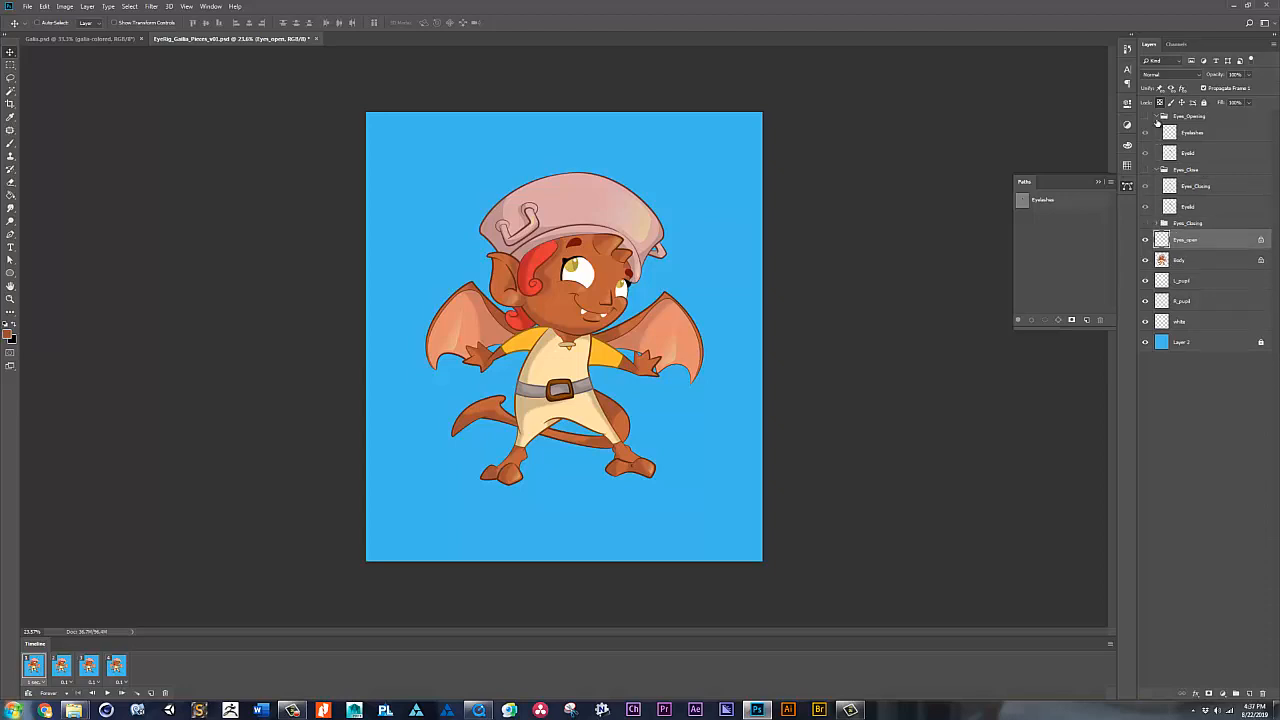
left_click(1157, 117)
left_click(1158, 129)
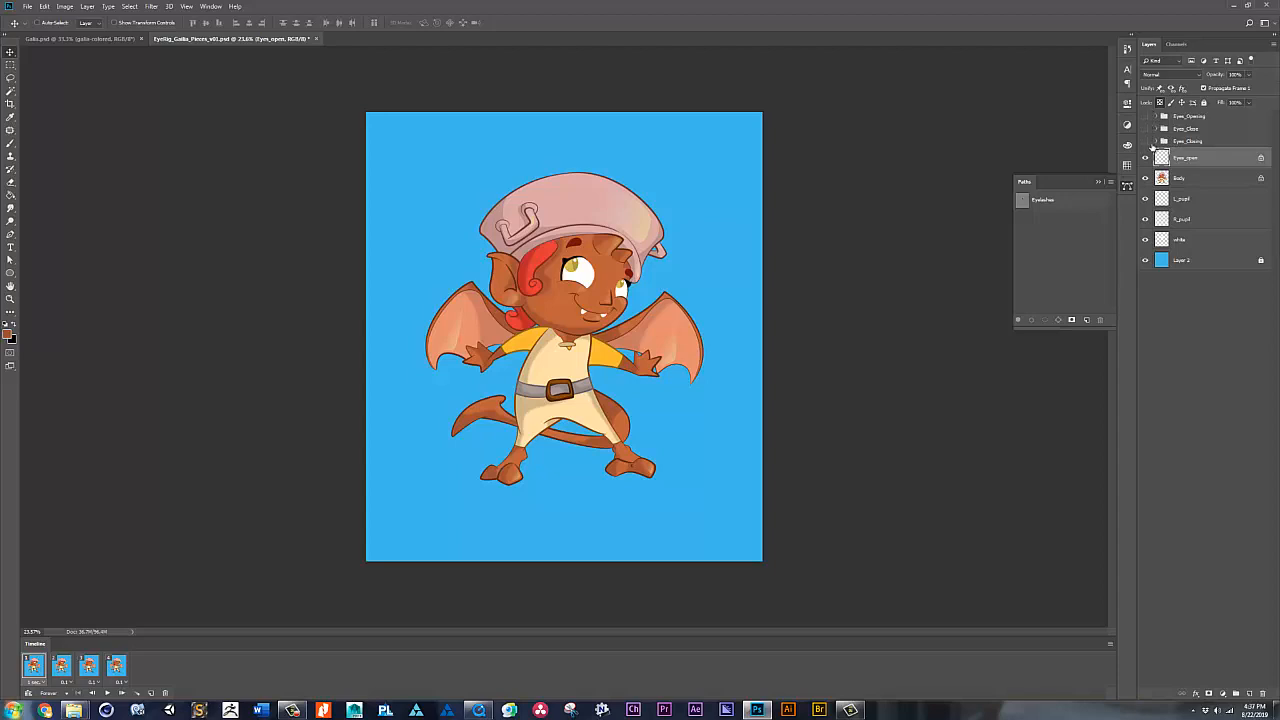
Step: Merge the Eyes_Closing, Eyes_Close and Eyes_Opening groups into single layers, each in the frame where it is visible
left_click(62, 668)
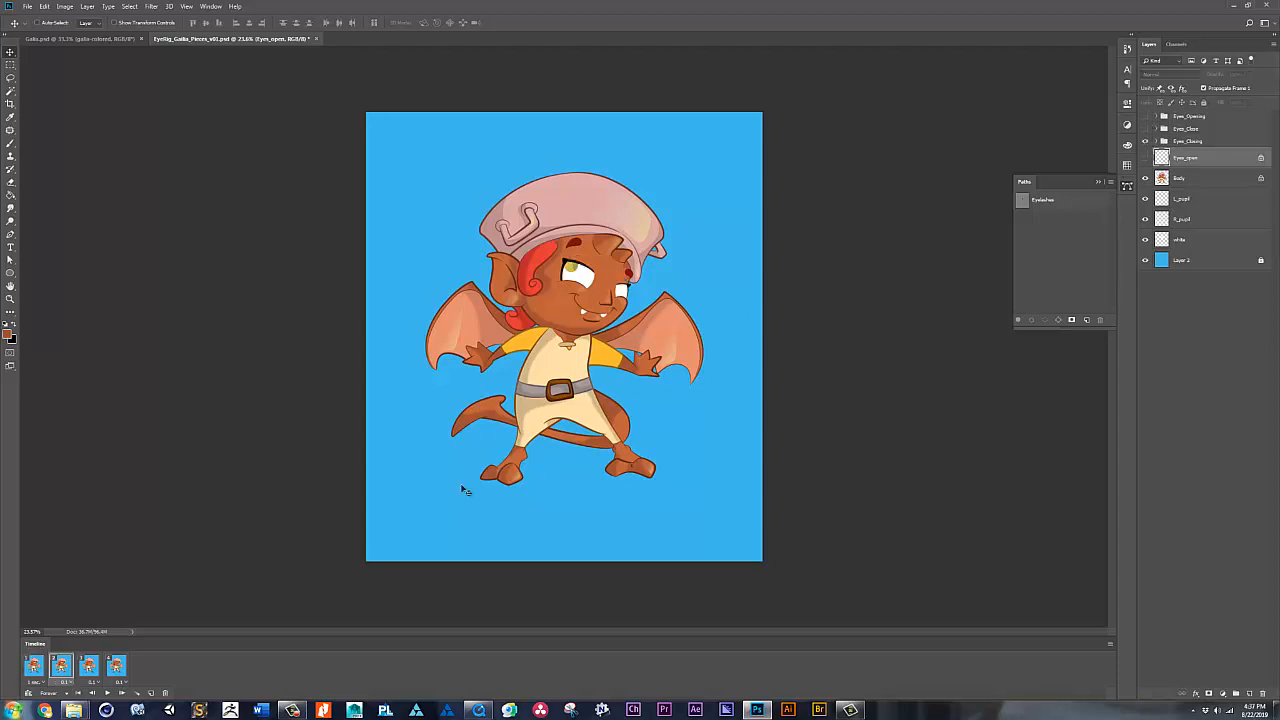
left_click(1180, 142)
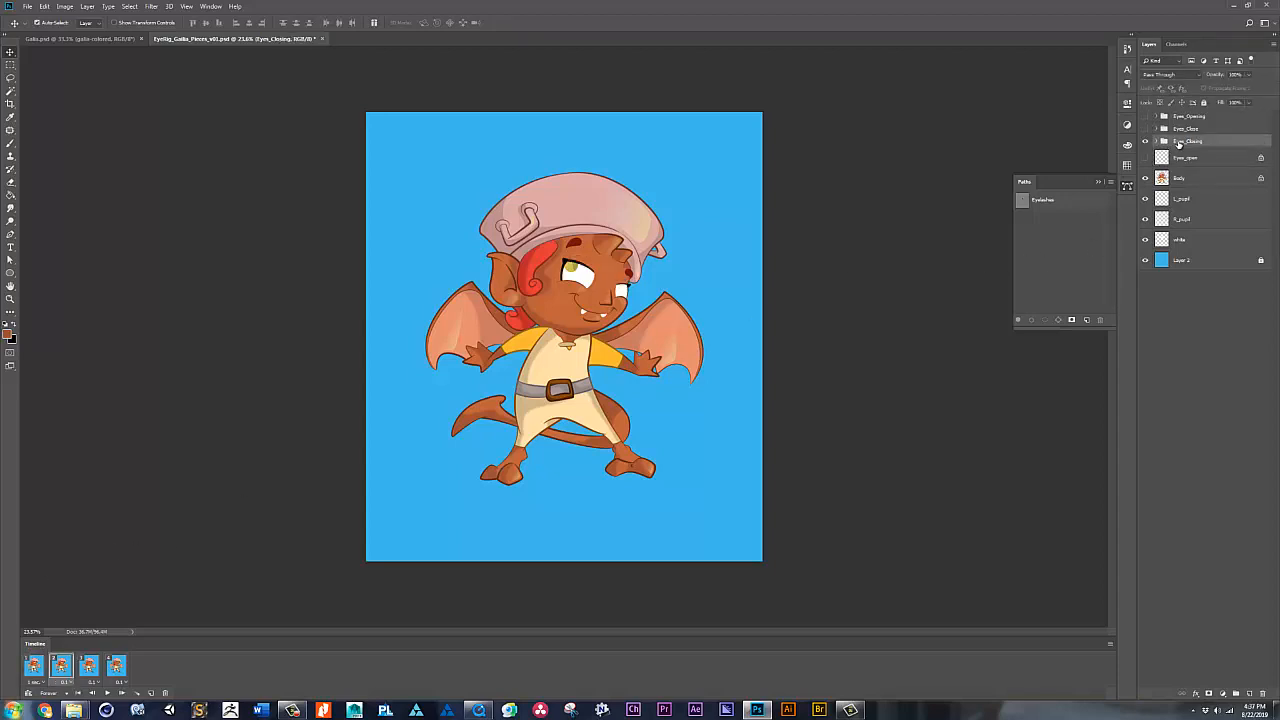
key("ctrl+e")
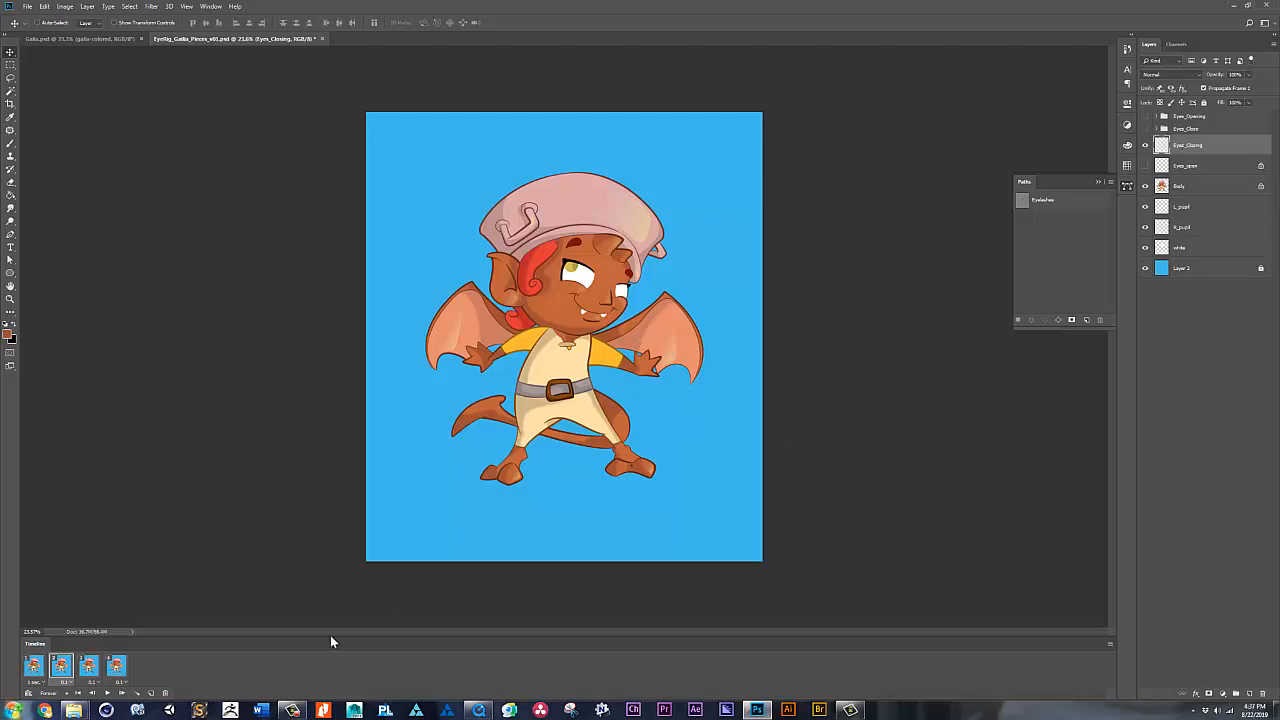
left_click(89, 667)
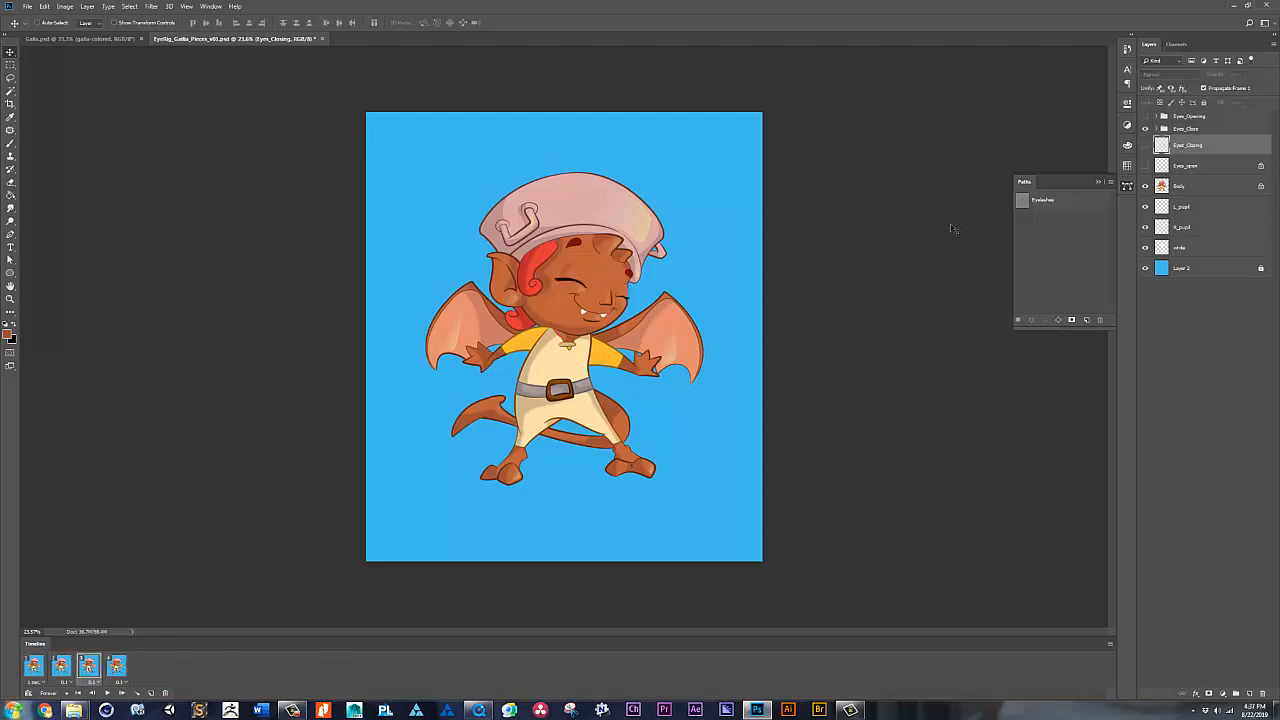
left_click(1229, 129)
key("ctrl+e")
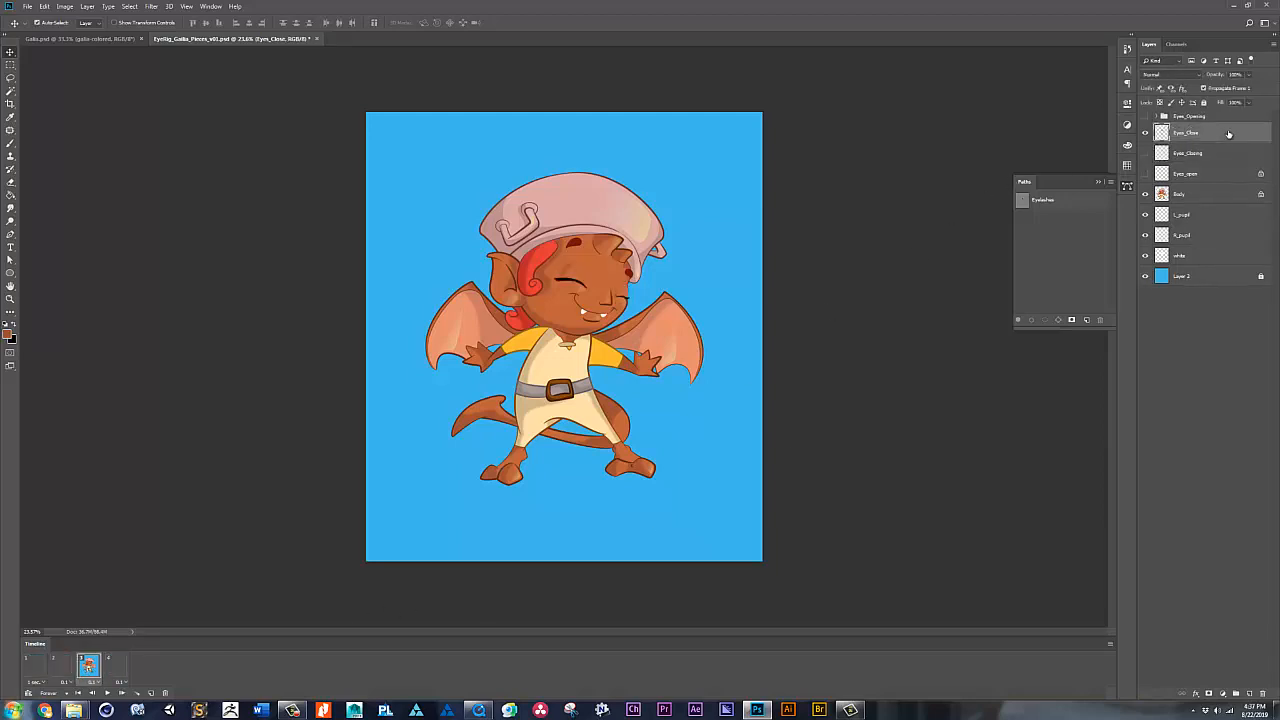
left_click(113, 672)
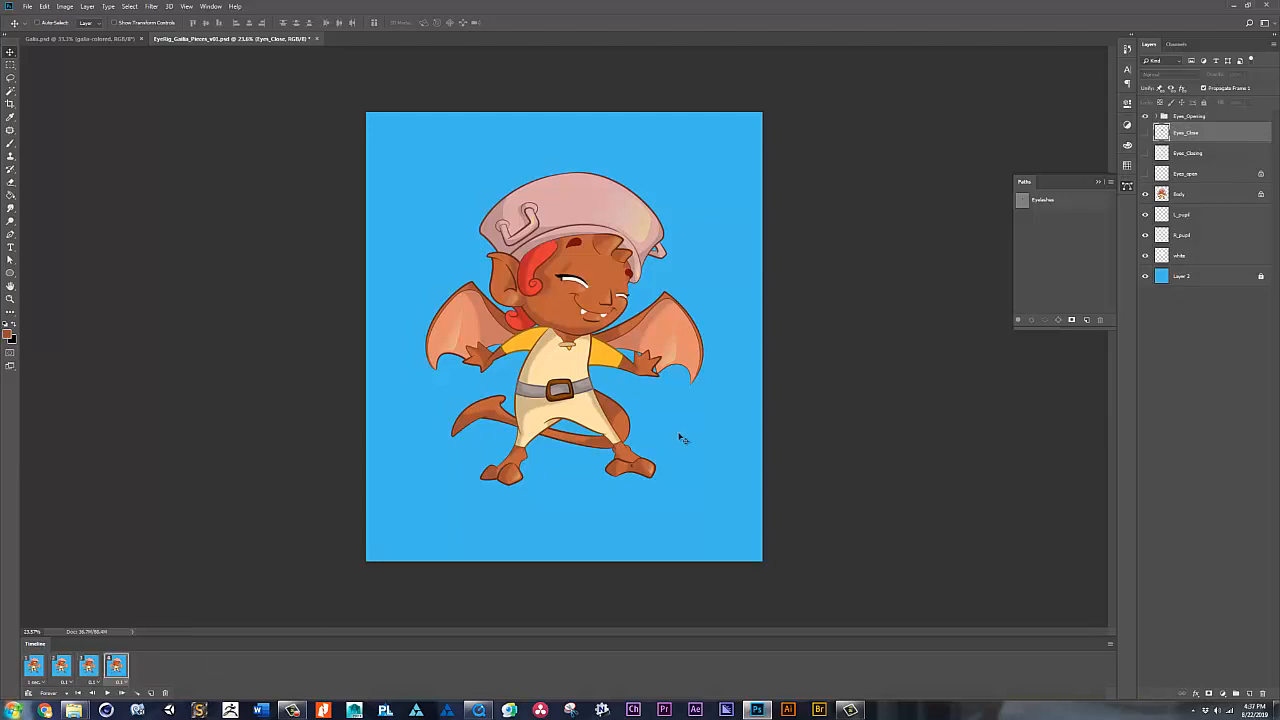
left_click(1197, 117)
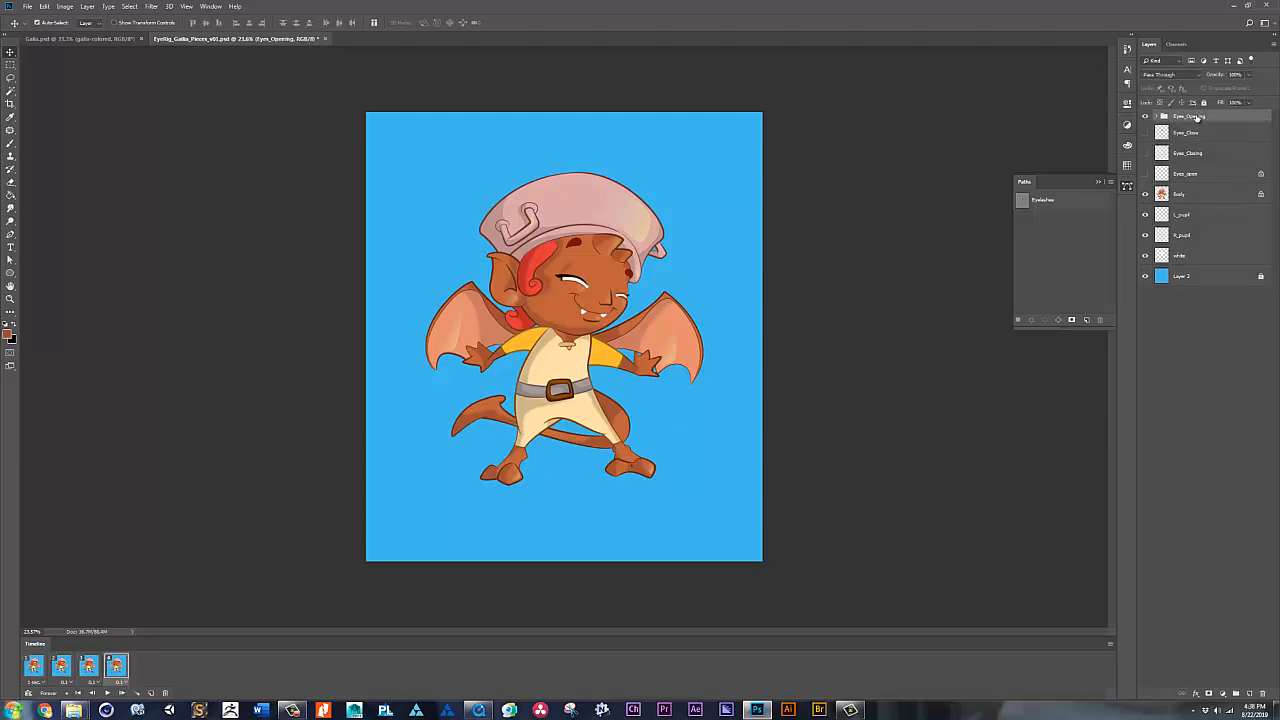
key("ctrl+e")
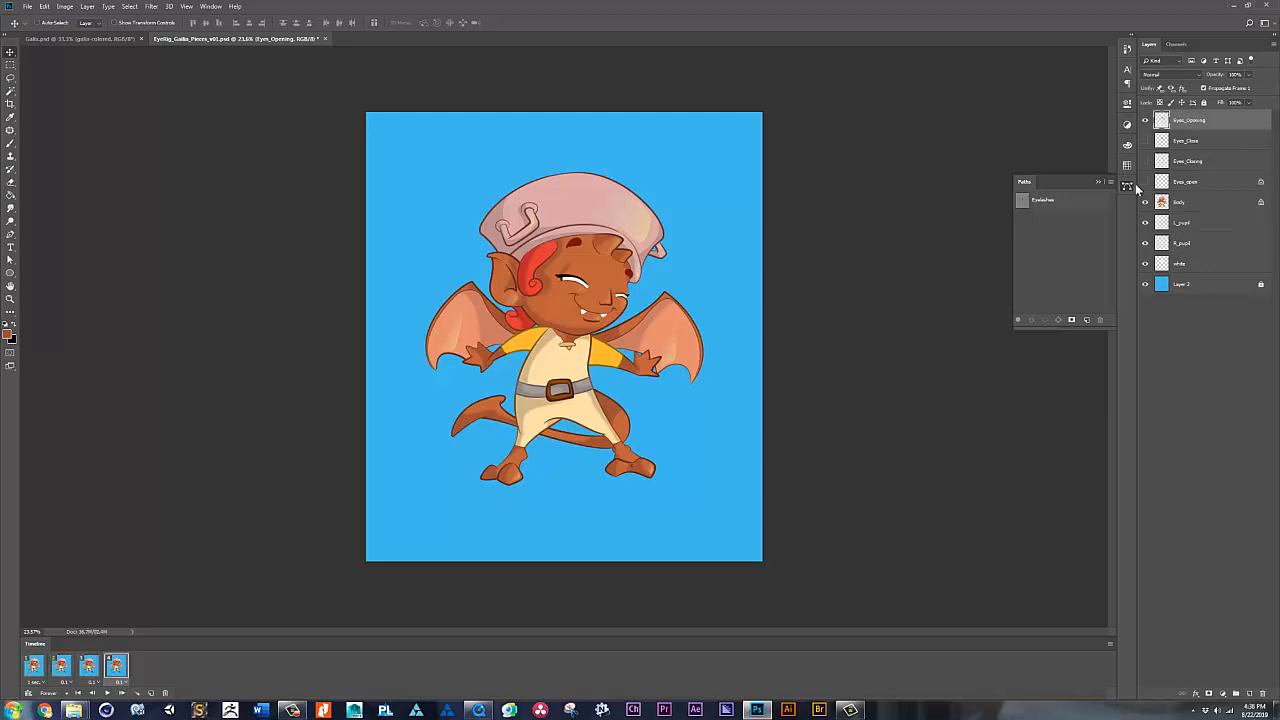
Step: Delete the second to fourth animation frames and make the Eyes_Opening, Eyes_Close and Eyes_Closing layers visible
left_click(36, 666)
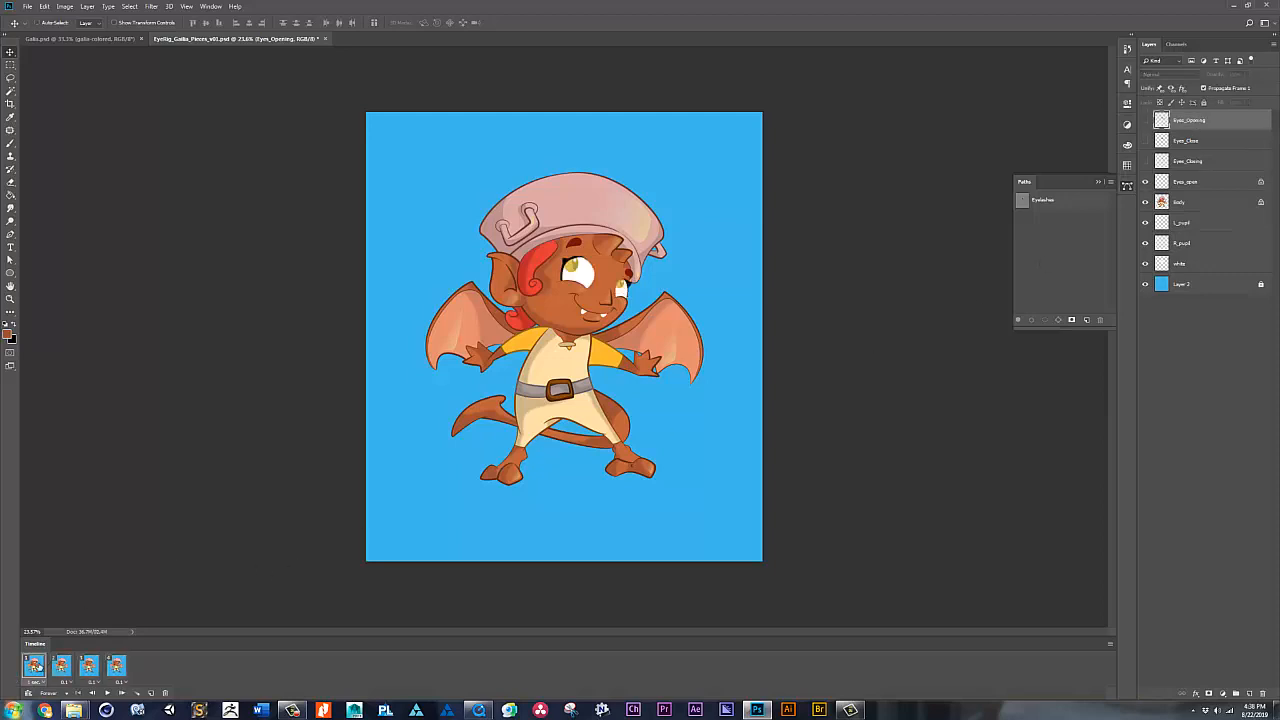
left_click(62, 668)
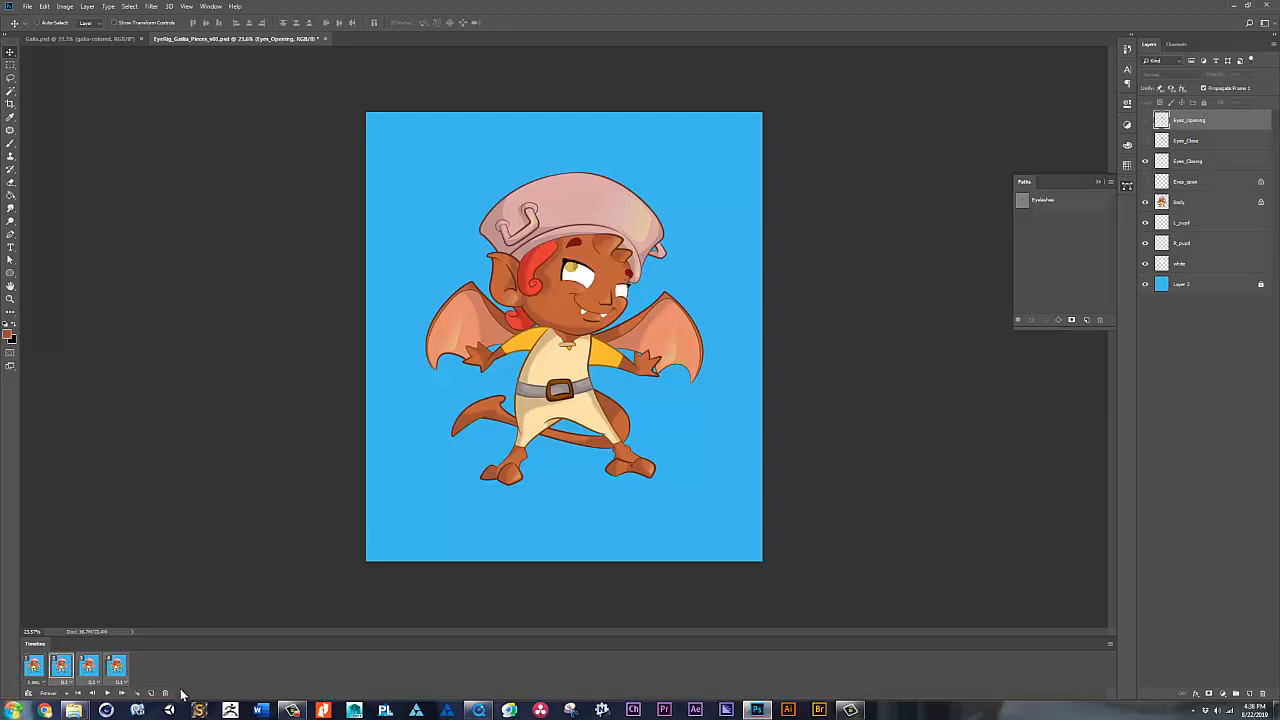
left_click(165, 693)
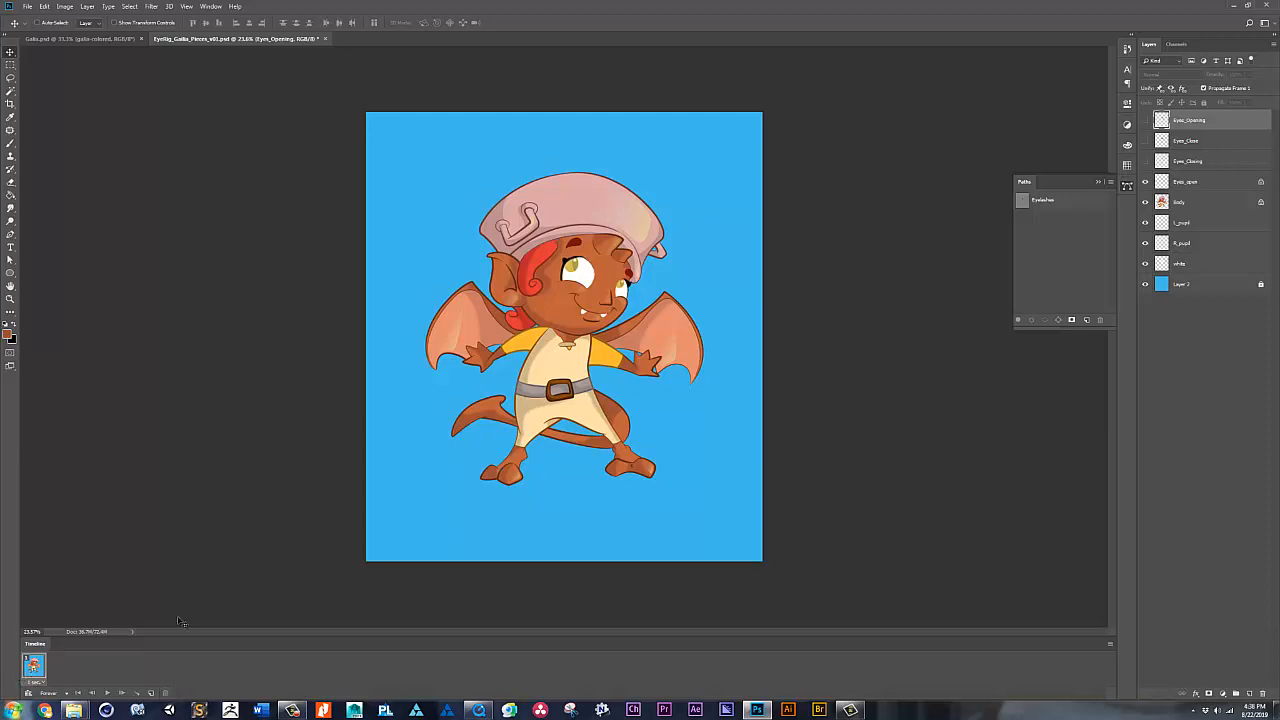
left_click_drag(1145, 120, 1150, 174)
Step: Unlock the blue background Layer 2 and delete it
left_click(1190, 286)
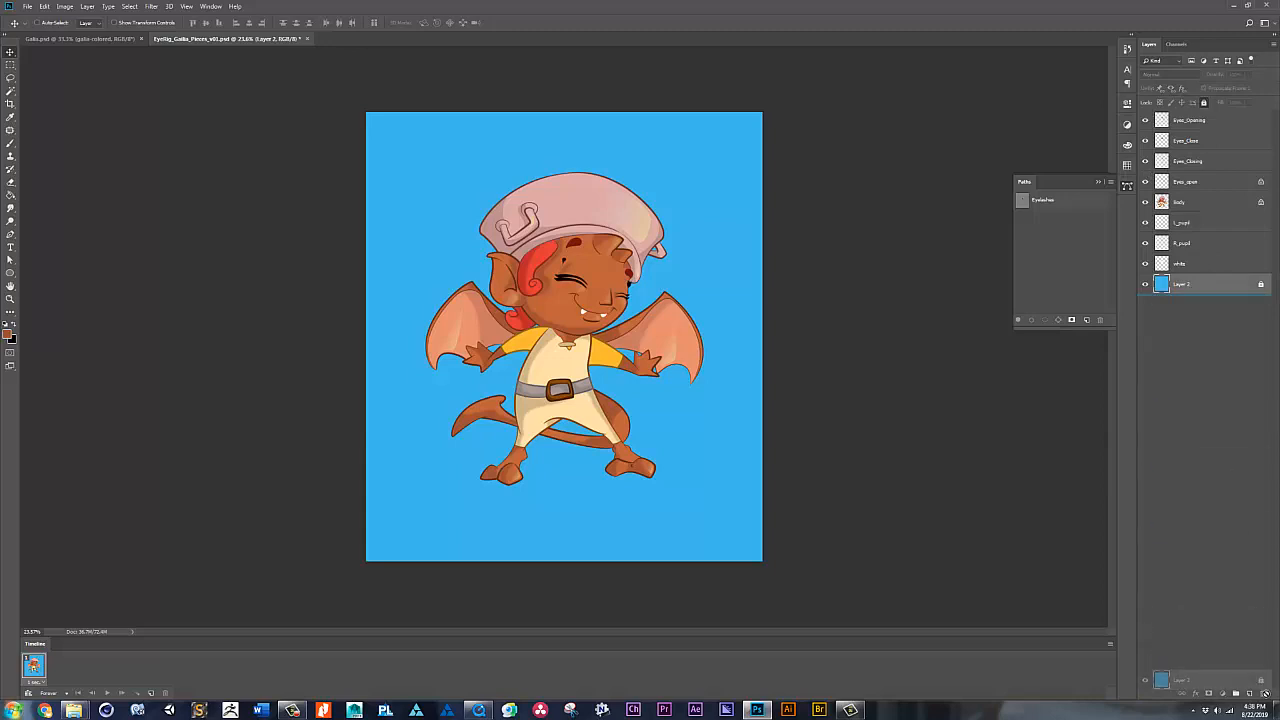
key("Delete")
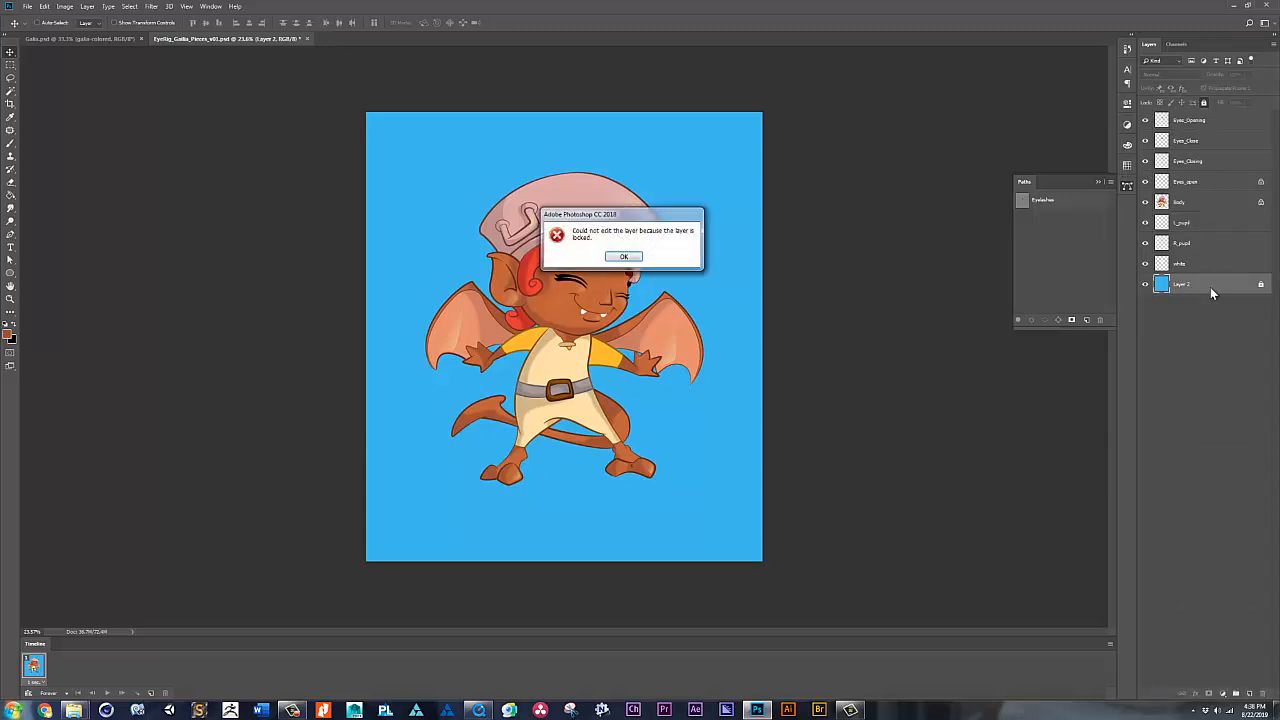
key("Return")
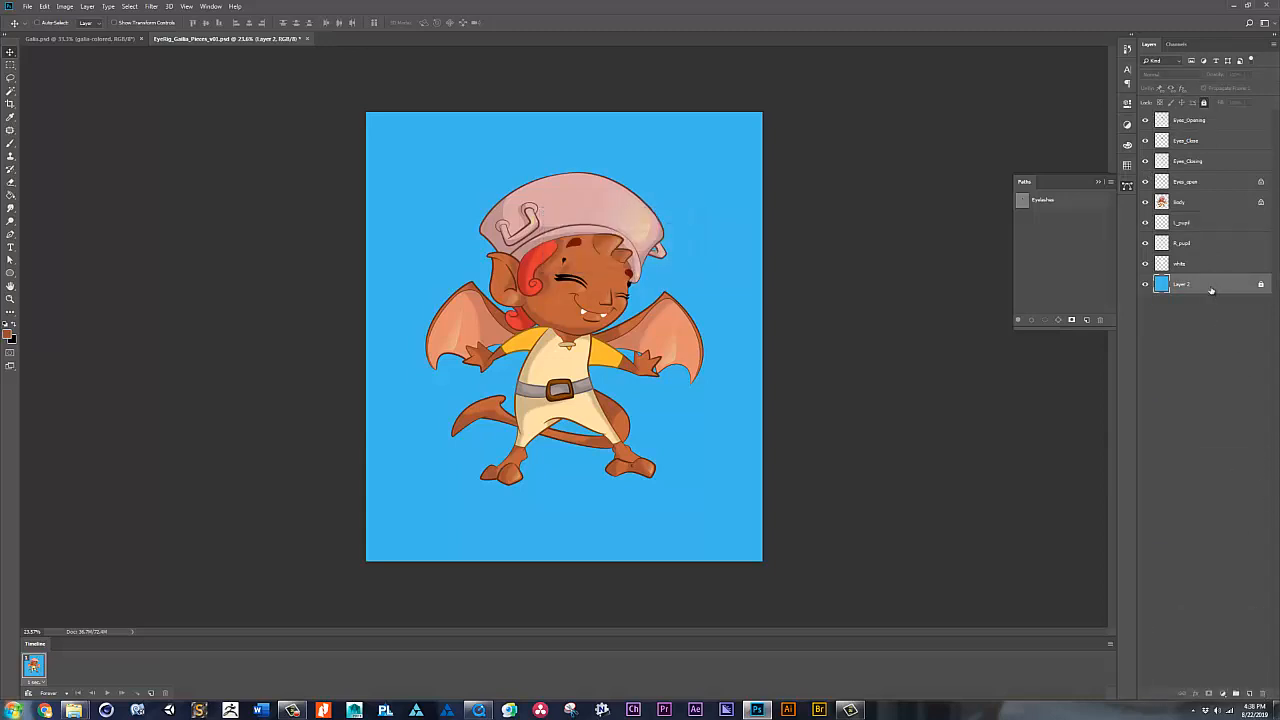
left_click(1202, 101)
key("Delete")
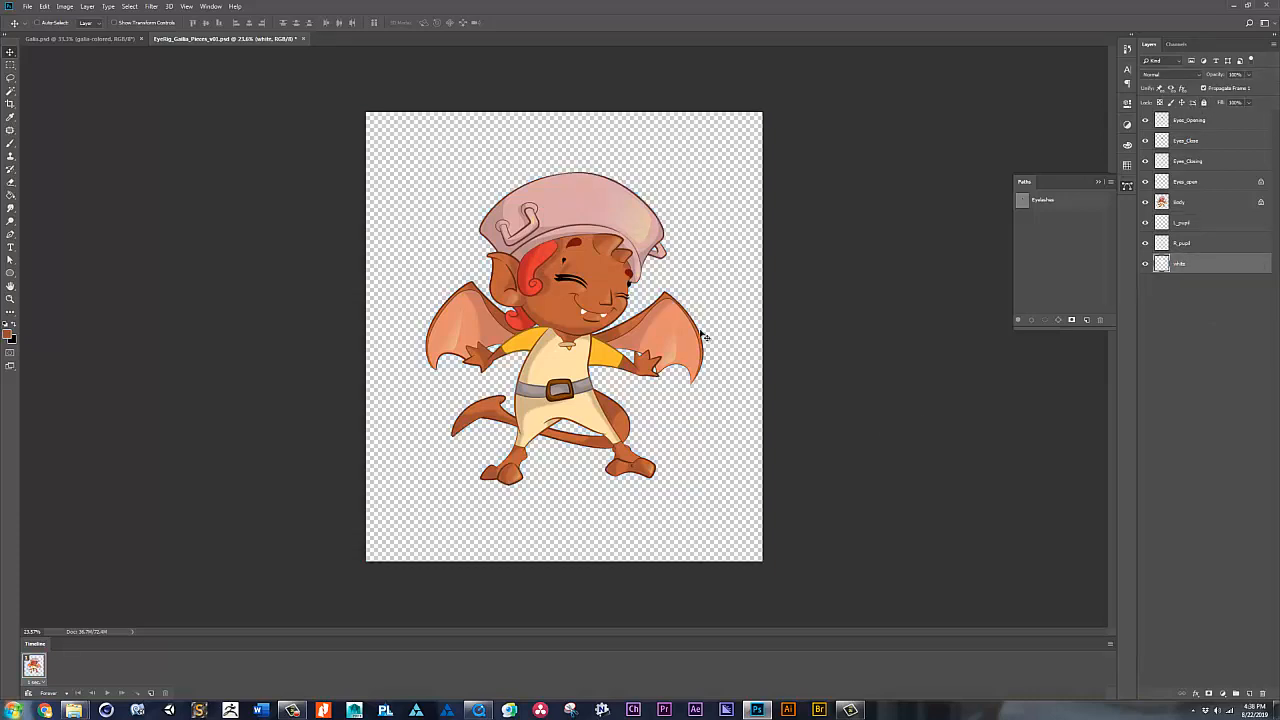